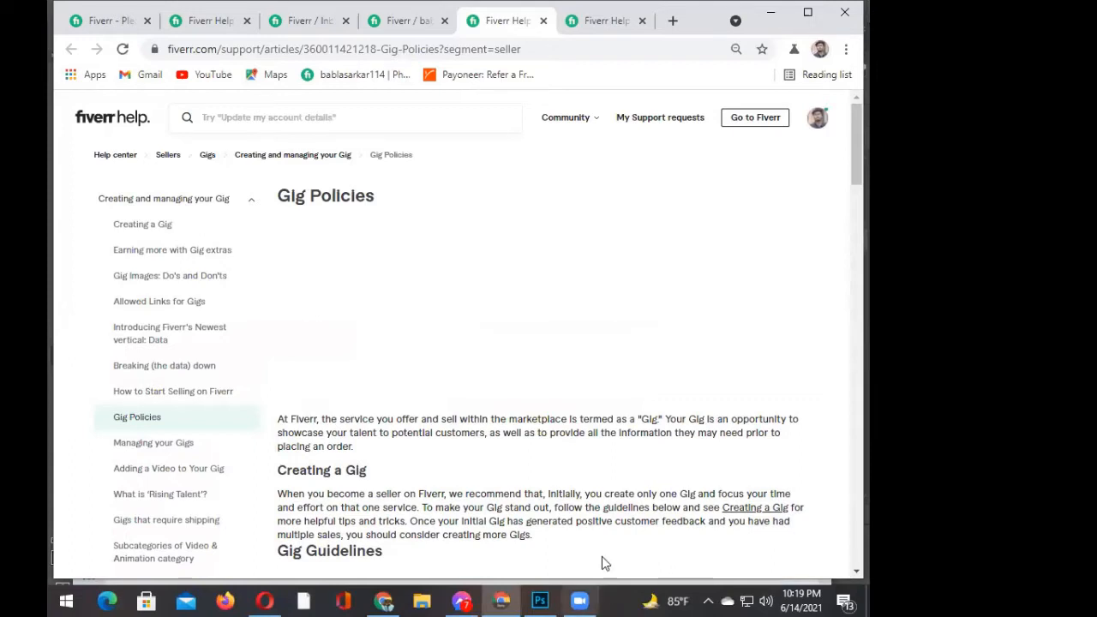
- Open the account's seller profile in a separate tab and switch the account to buying mode
{"action": "left_click", "coordinate": [817, 118]}
{"action": "left_click", "coordinate": [740, 159]}
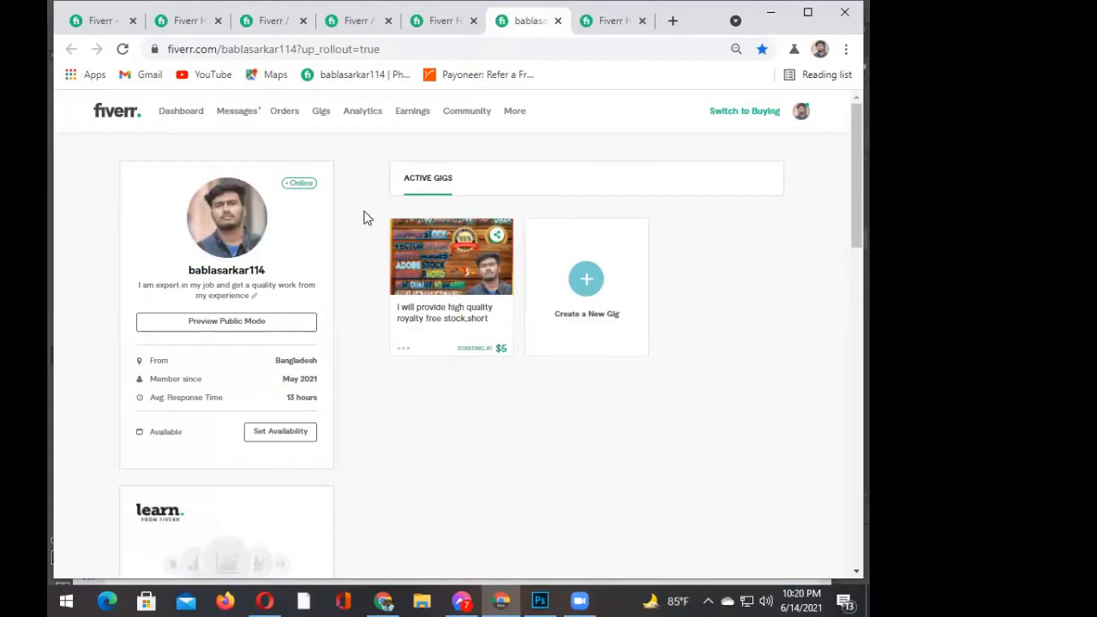
{"action": "left_click", "coordinate": [740, 117]}
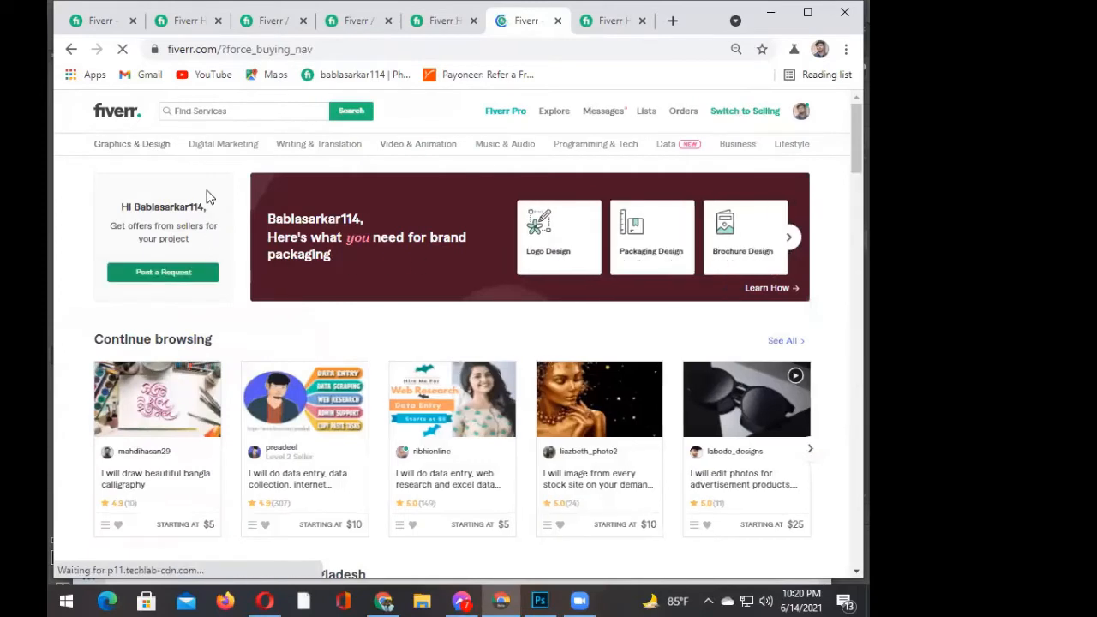
- Search Fiverr services for "pinterest marketing" and close the two tabs just before the search results tab
{"action": "left_click", "coordinate": [226, 111]}
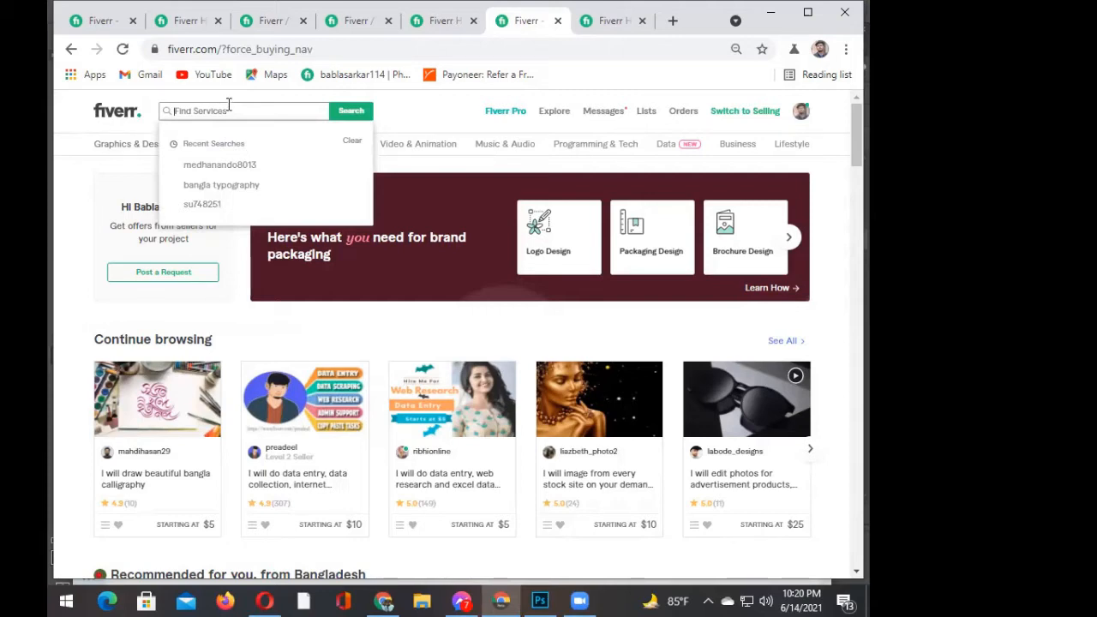
{"action": "type", "text": "pl"}
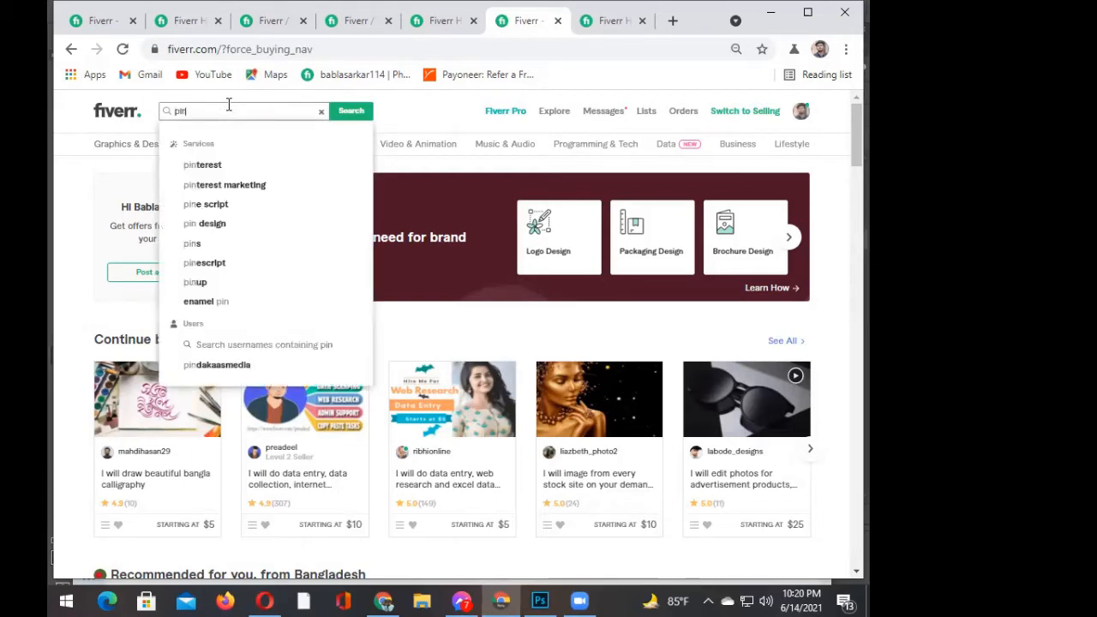
{"action": "type", "text": "terest"}
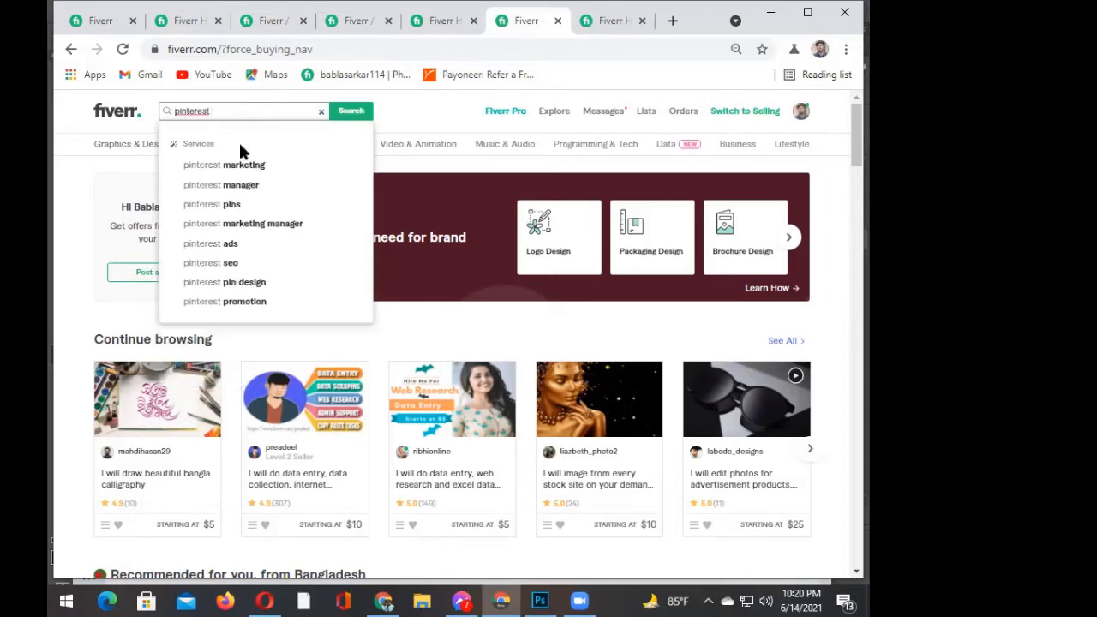
{"action": "left_click", "coordinate": [245, 164]}
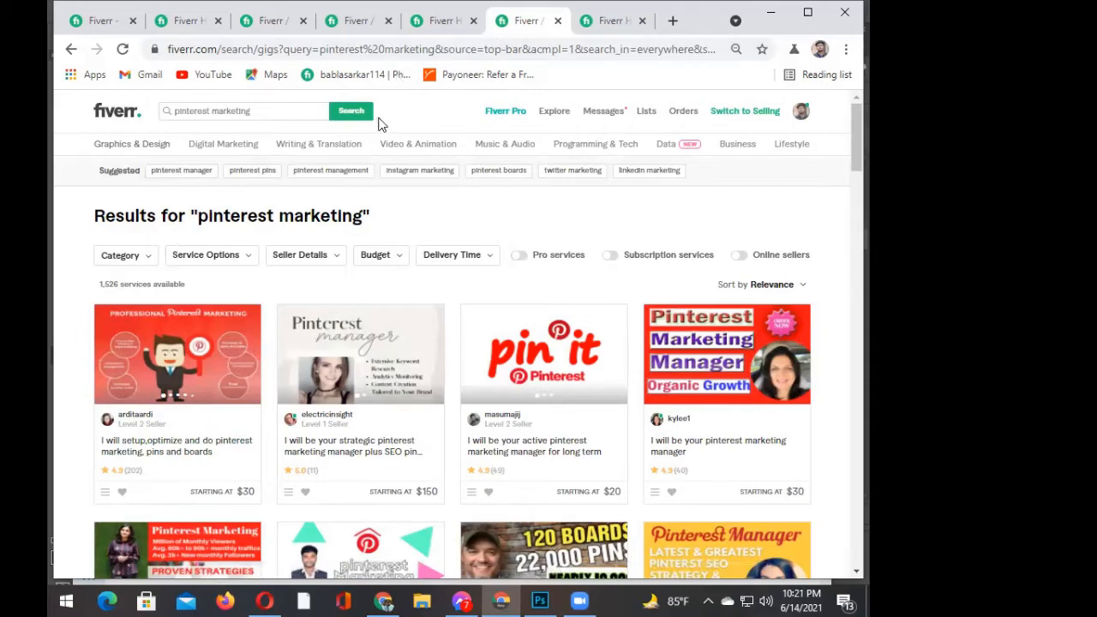
{"action": "left_click", "coordinate": [387, 20]}
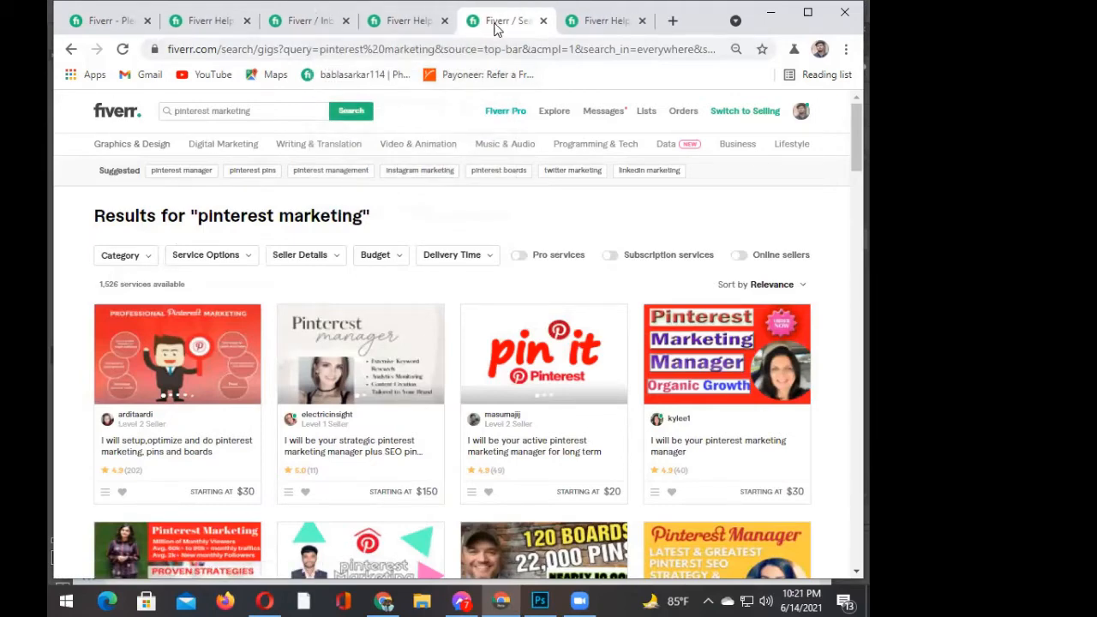
{"action": "left_click", "coordinate": [444, 21]}
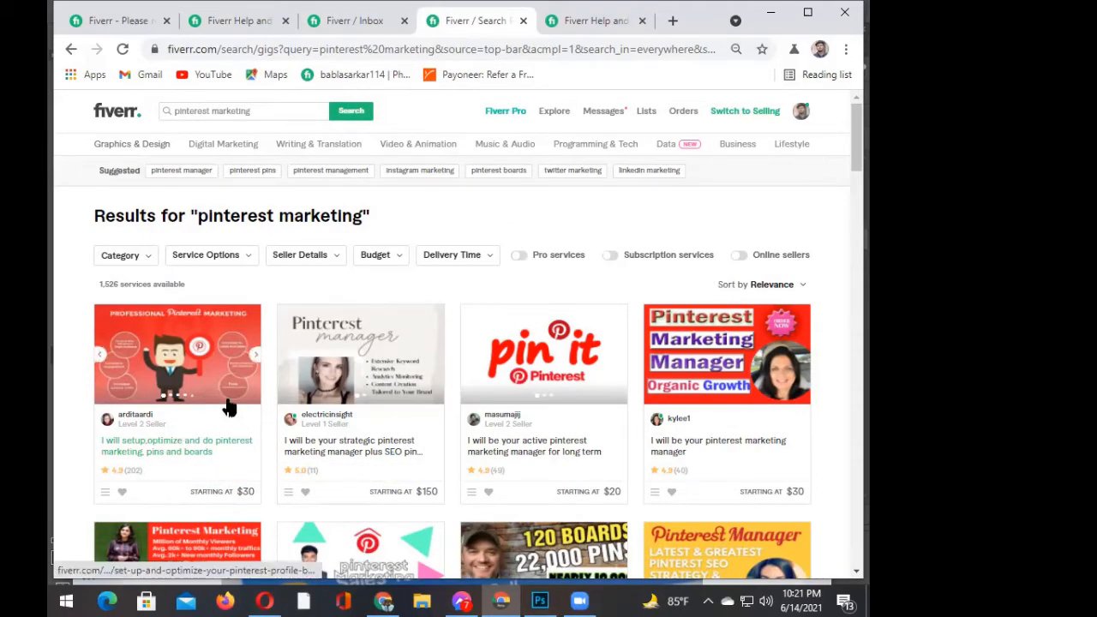
- Open the first three pinterest marketing gigs and the "I will be your next pinterest marketing manager" gig in separate tabs
{"action": "scroll", "coordinate": [227, 407], "scroll_direction": "down", "scroll_amount": 1}
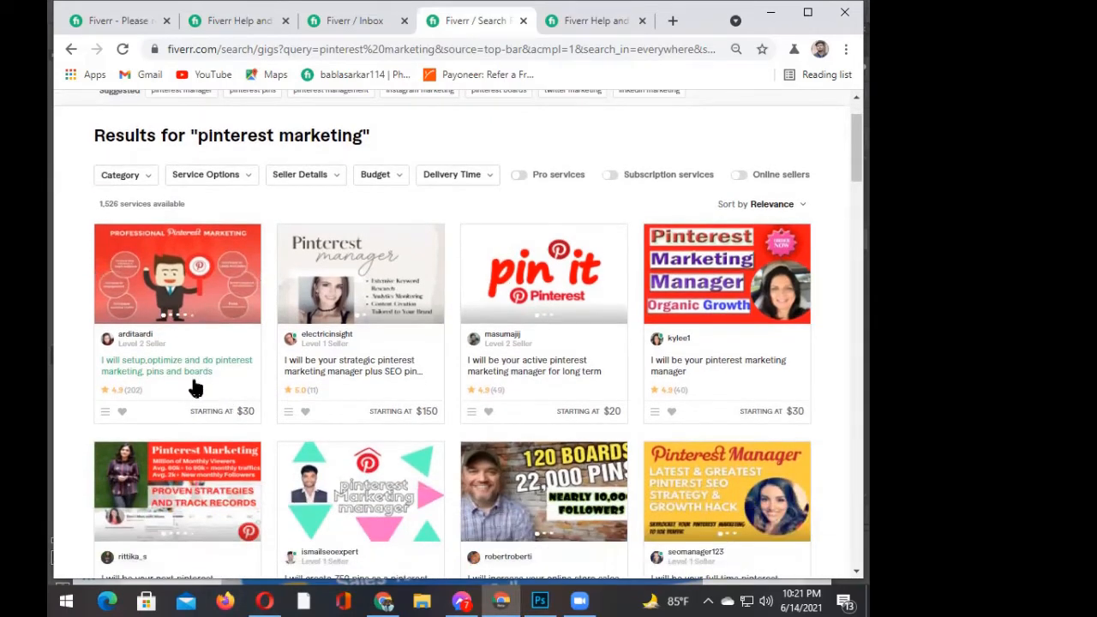
{"action": "mouse_move", "coordinate": [347, 338]}
{"action": "mouse_move", "coordinate": [151, 347]}
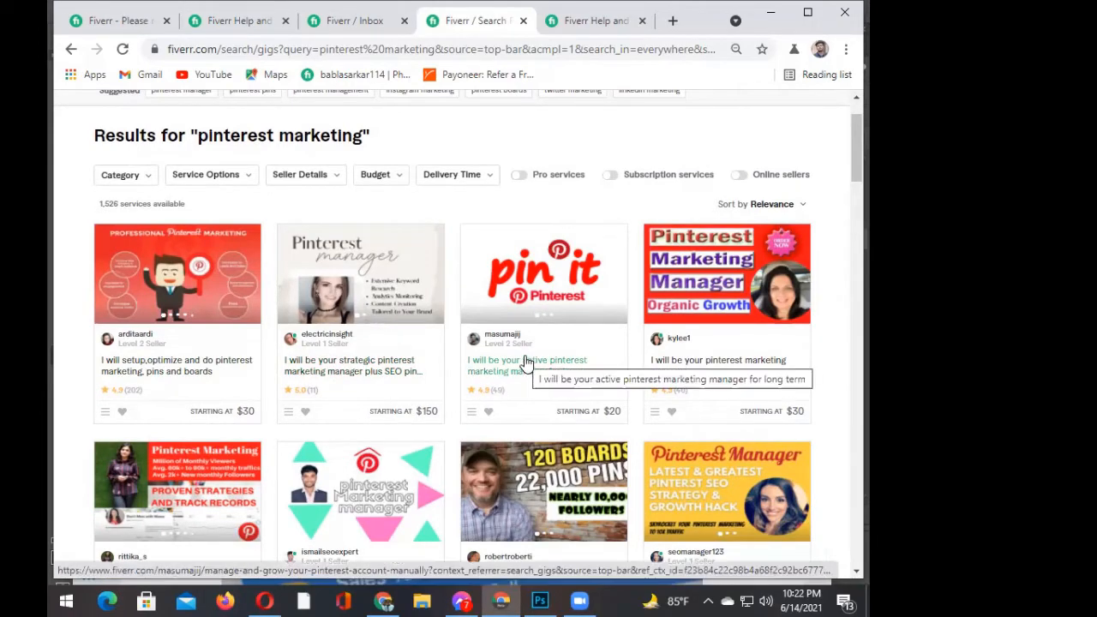
{"action": "mouse_move", "coordinate": [505, 346]}
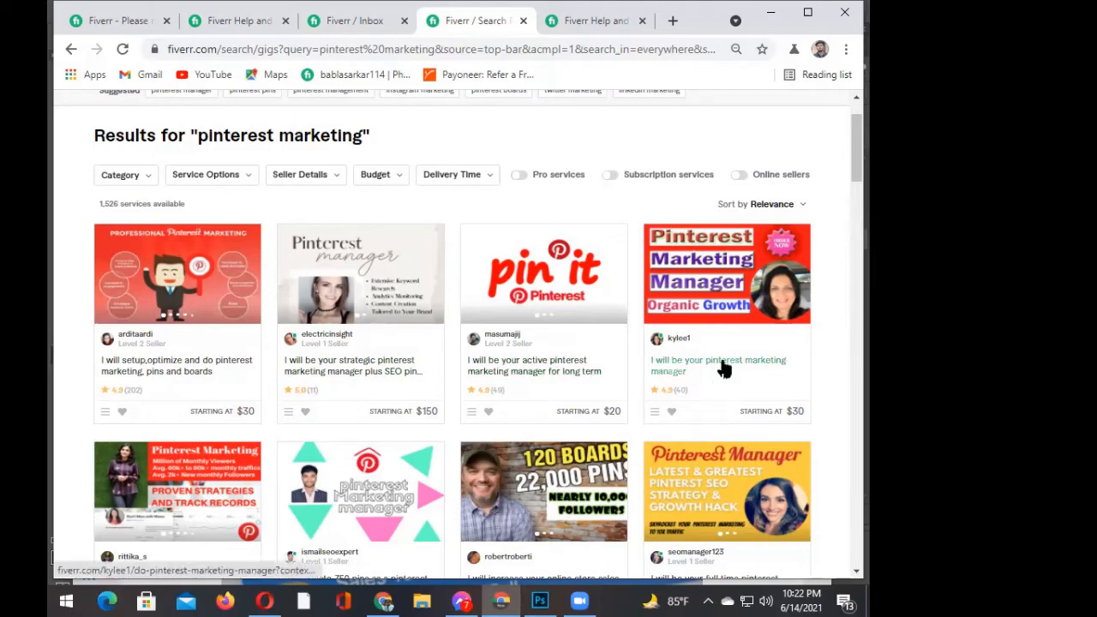
{"action": "scroll", "coordinate": [494, 407], "scroll_direction": "down", "scroll_amount": 1}
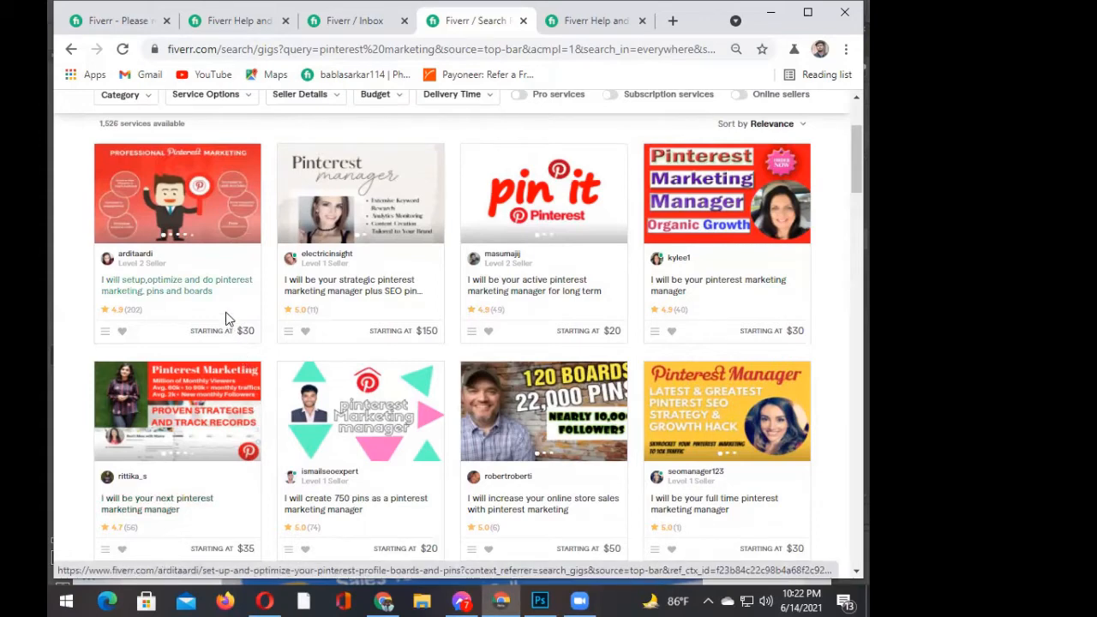
{"action": "left_click", "coordinate": [184, 292]}
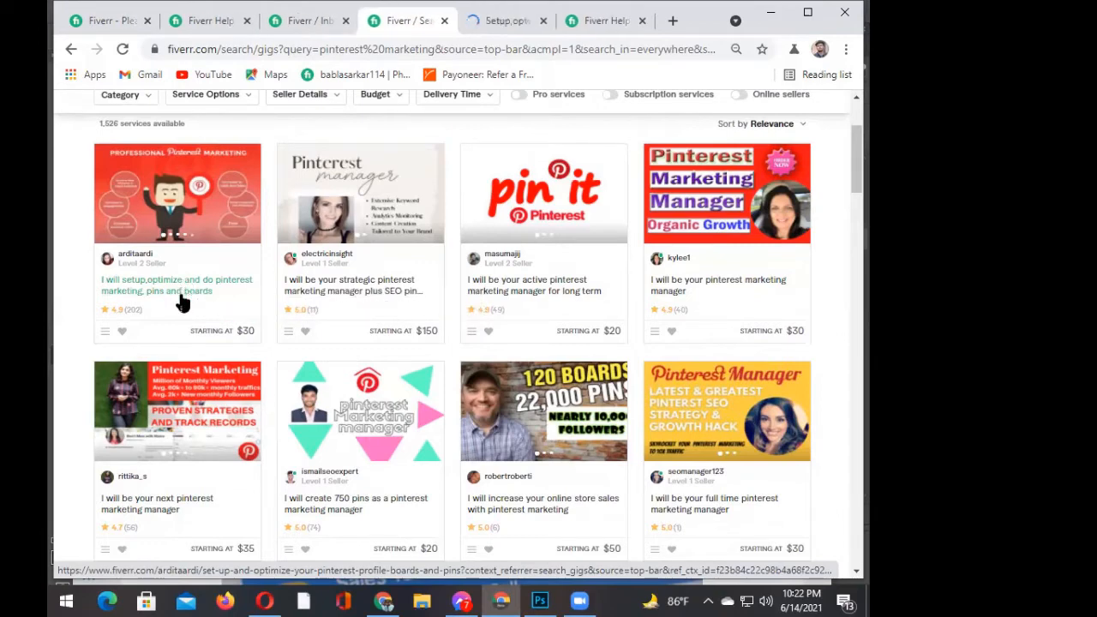
{"action": "left_click", "coordinate": [359, 291]}
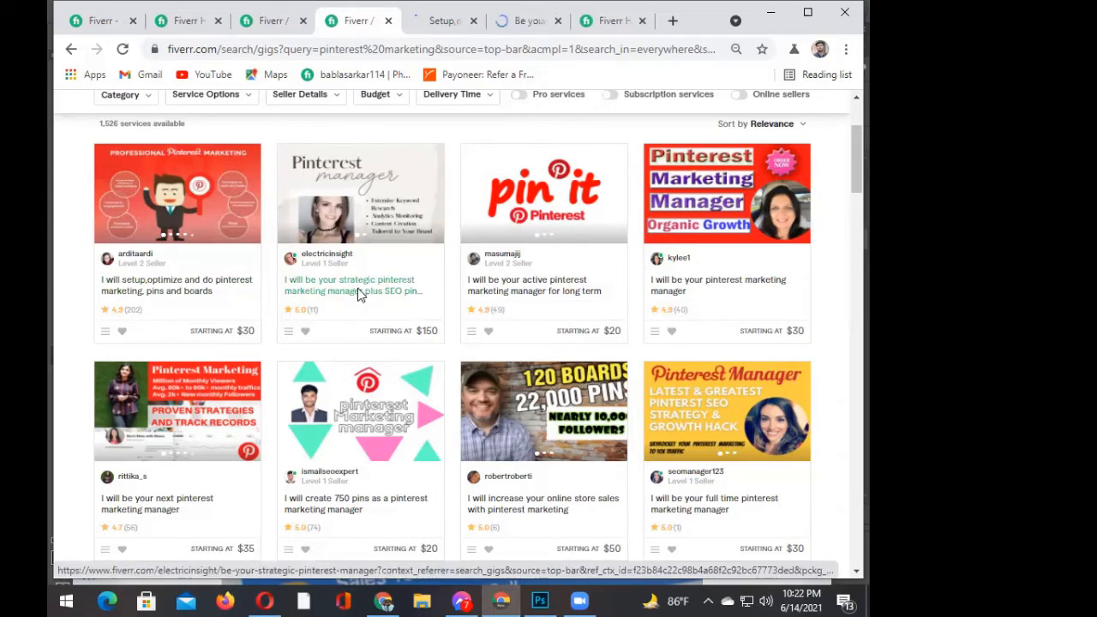
{"action": "left_click", "coordinate": [514, 296]}
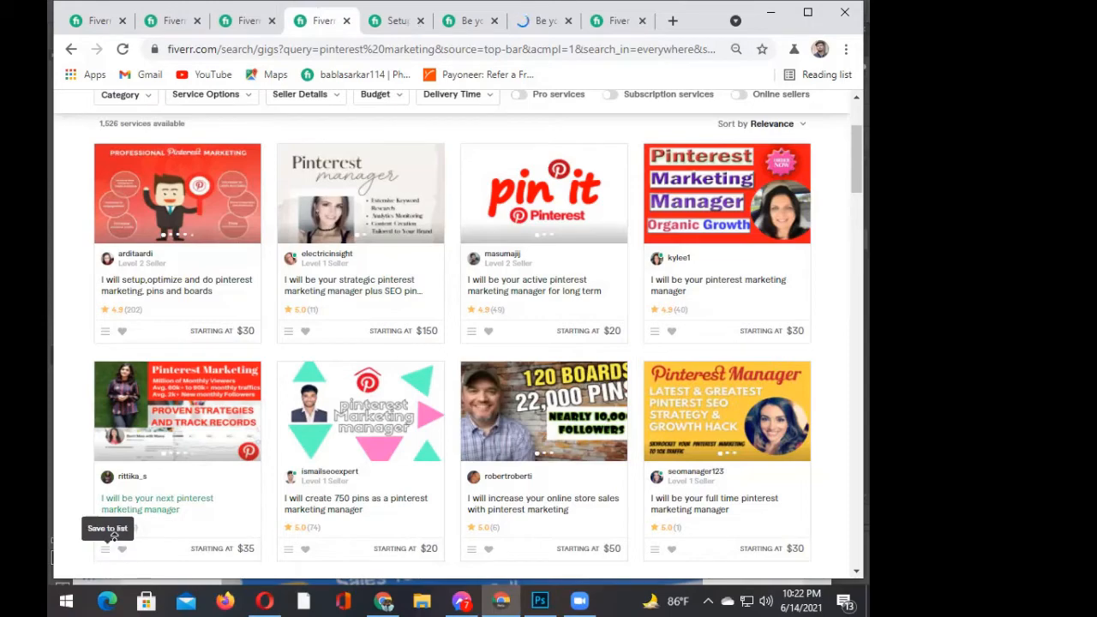
{"action": "scroll", "coordinate": [128, 529], "scroll_direction": "up", "scroll_amount": 2}
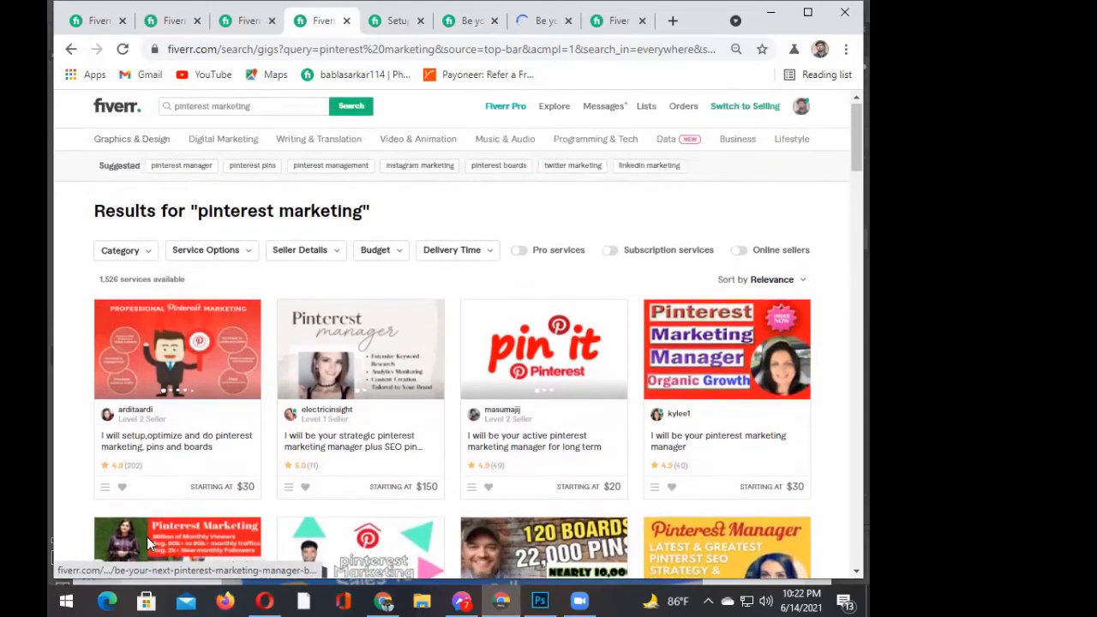
{"action": "scroll", "coordinate": [148, 544], "scroll_direction": "down", "scroll_amount": 4}
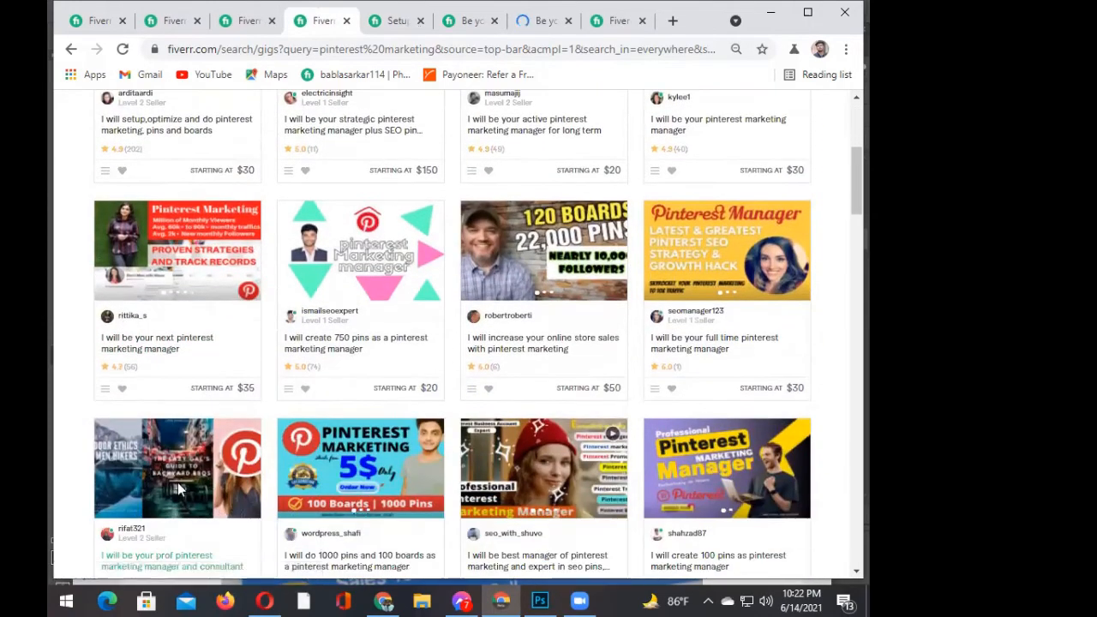
{"action": "middle_click", "coordinate": [161, 351]}
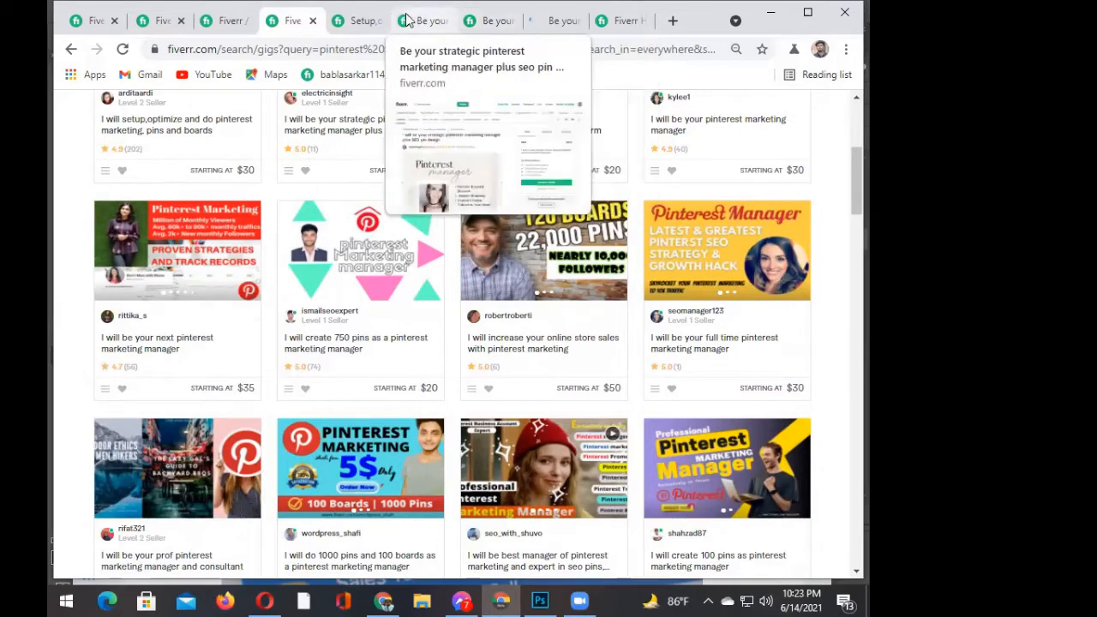
- Examine the title, seller details and gallery of the "I will setup,optimize and do pinterest marketing, pins and boards" gig
{"action": "left_click", "coordinate": [349, 32]}
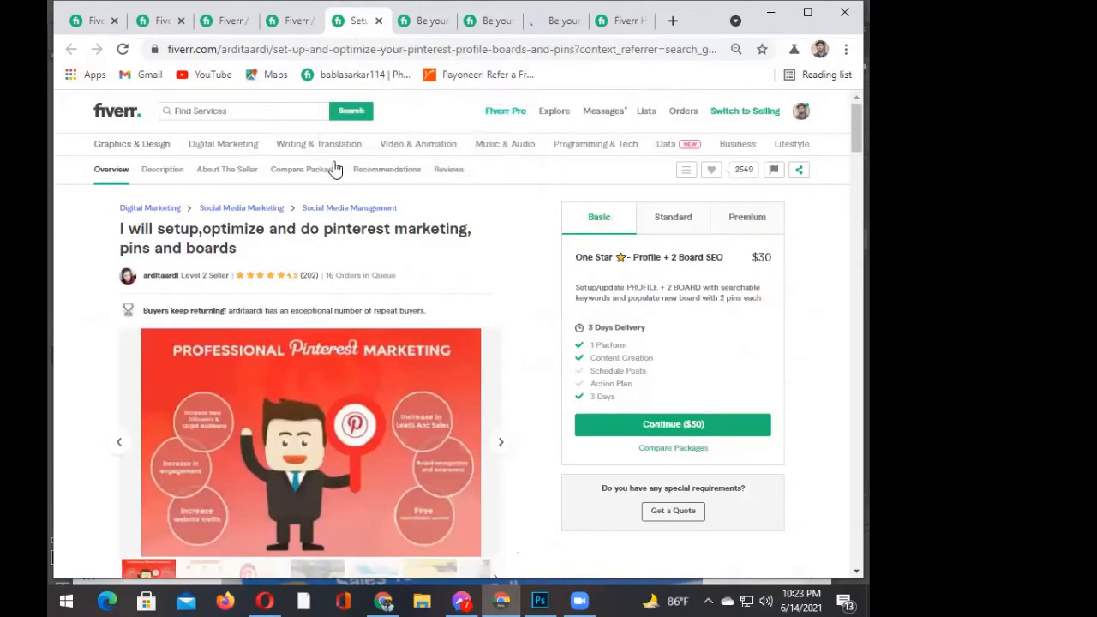
{"action": "scroll", "coordinate": [296, 298], "scroll_direction": "down", "scroll_amount": 1}
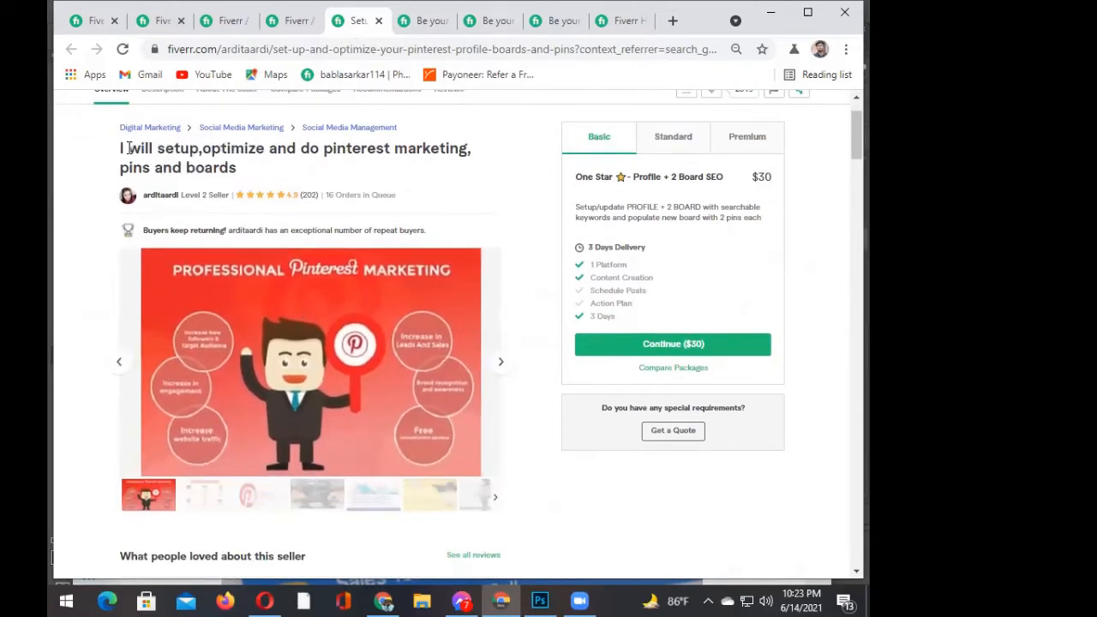
{"action": "left_click_drag", "start_coordinate": [117, 152], "coordinate": [163, 163]}
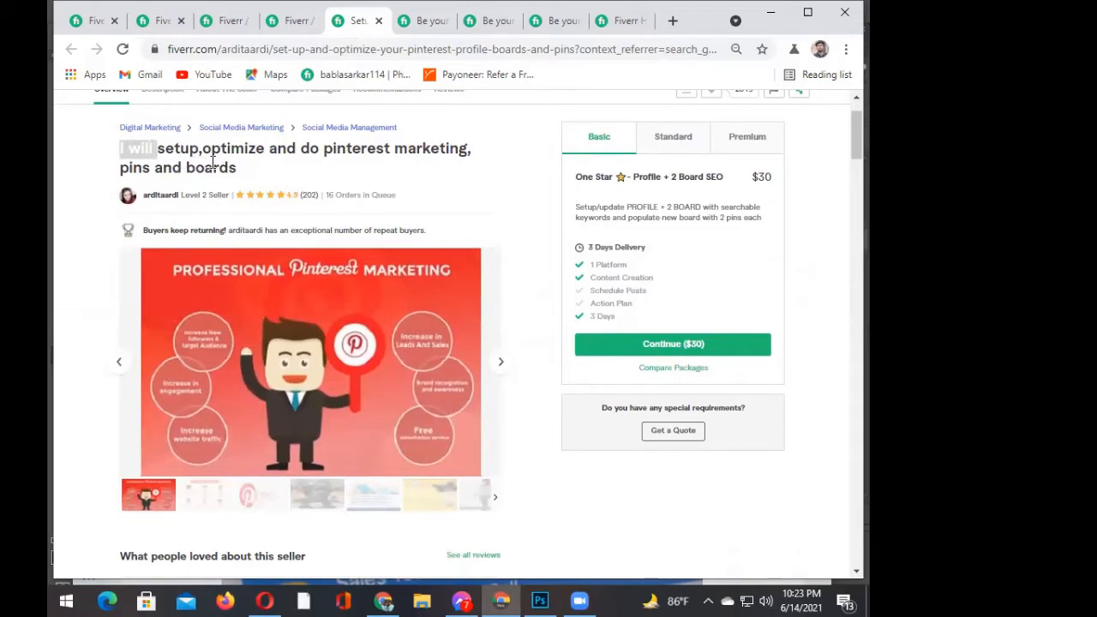
{"action": "left_click", "coordinate": [201, 168]}
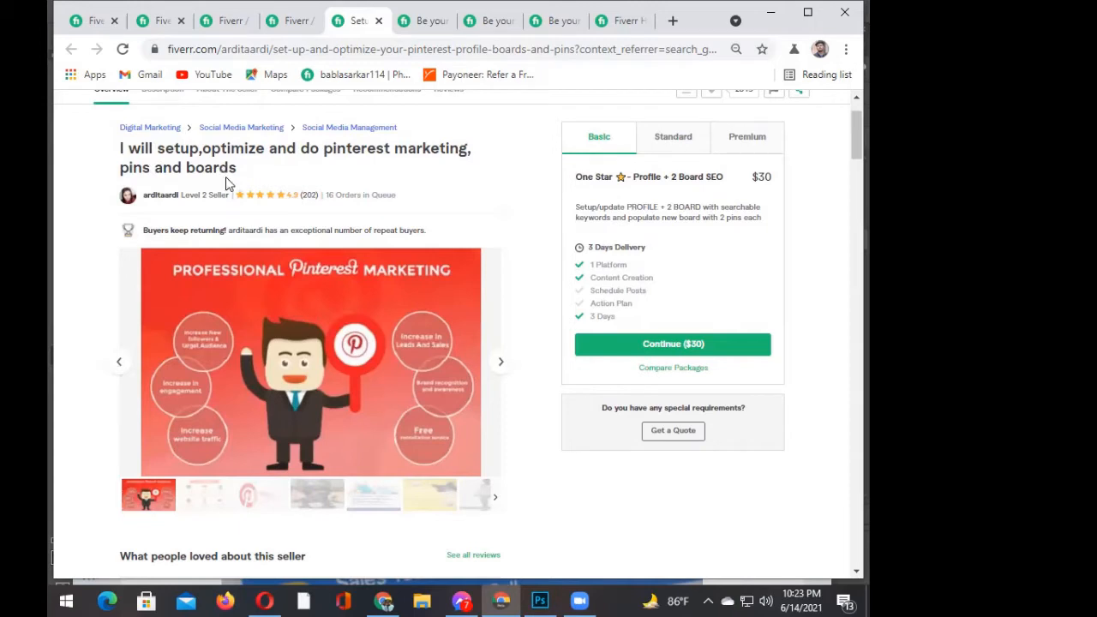
{"action": "mouse_move", "coordinate": [208, 195]}
{"action": "scroll", "coordinate": [174, 232], "scroll_direction": "down", "scroll_amount": 1}
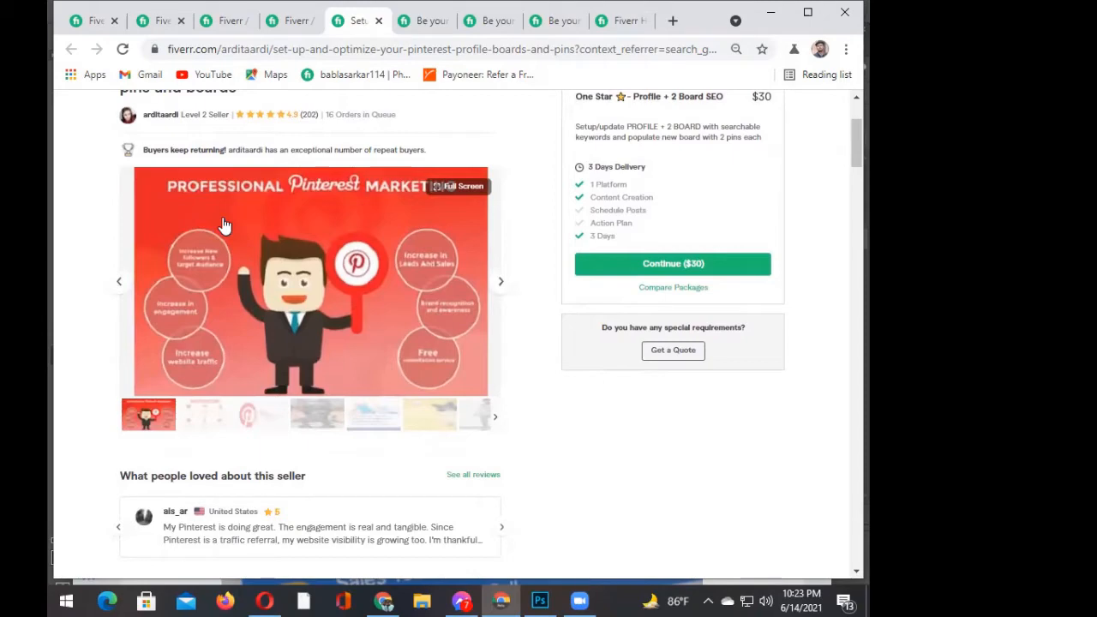
{"action": "scroll", "coordinate": [225, 224], "scroll_direction": "up", "scroll_amount": 2}
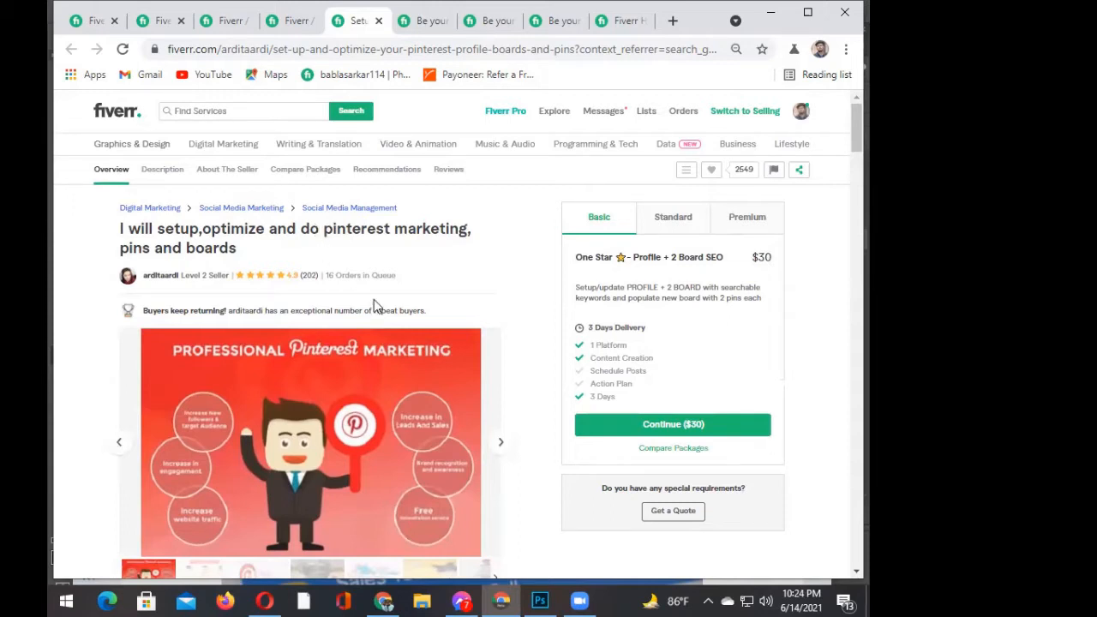
- Switch to the other Chrome window and open Google Docs and Google Sheets in separate tabs
{"action": "left_click", "coordinate": [383, 599]}
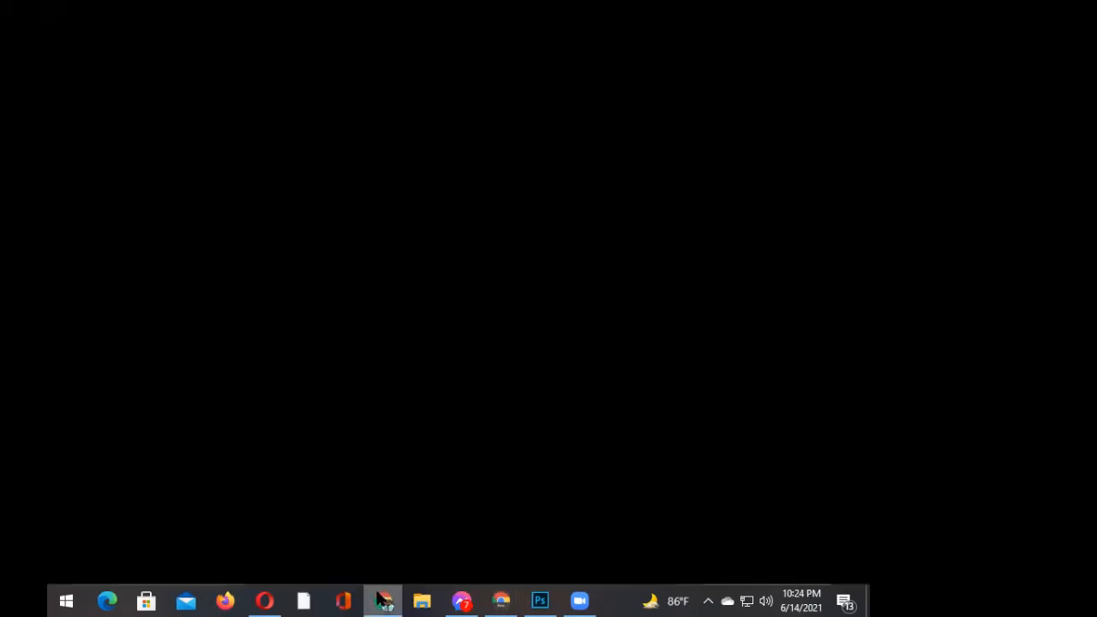
{"action": "left_click", "coordinate": [383, 599]}
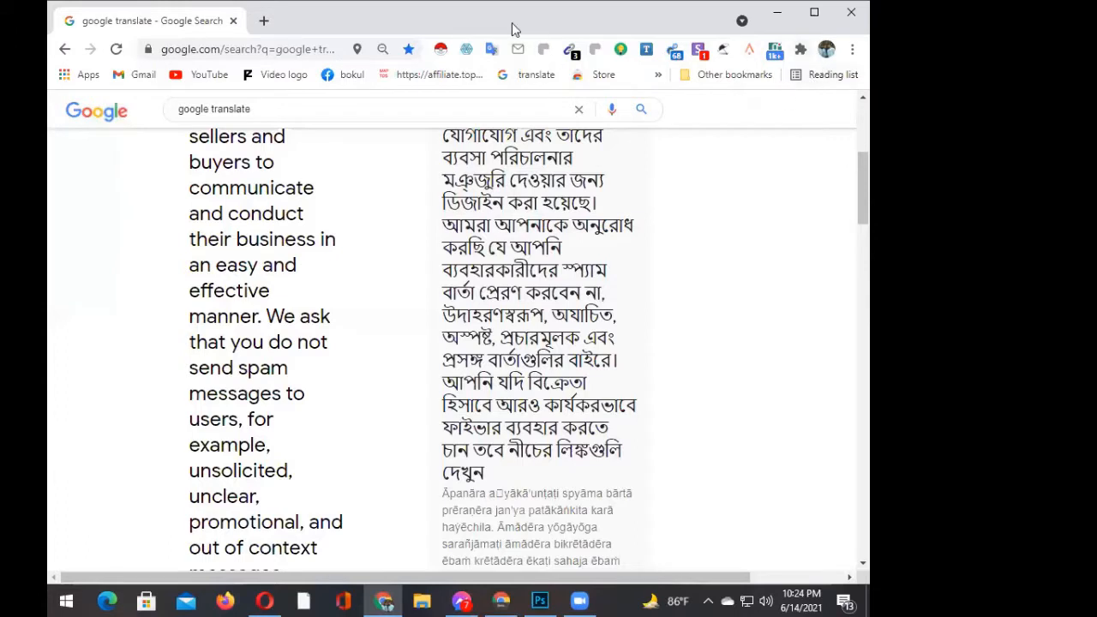
{"action": "left_click", "coordinate": [264, 22]}
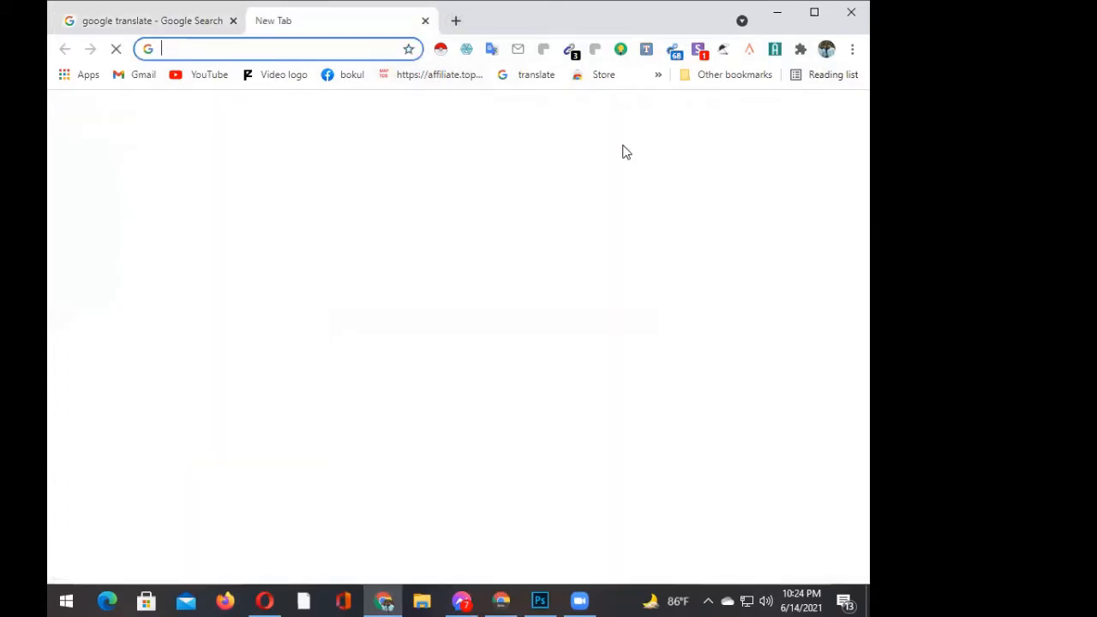
{"action": "left_click", "coordinate": [803, 116]}
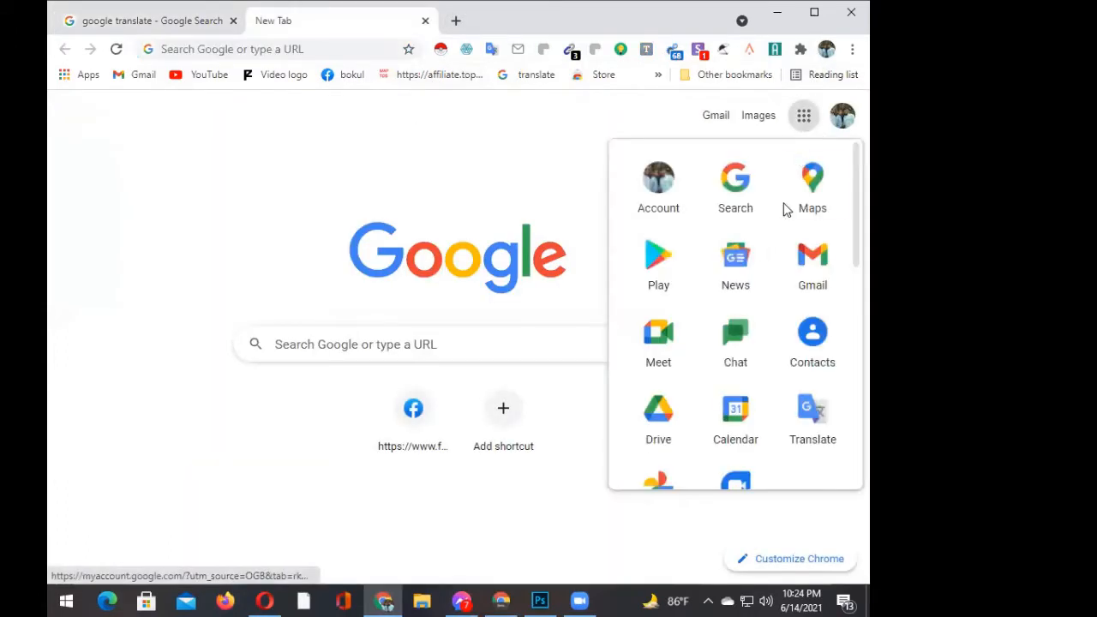
{"action": "scroll", "coordinate": [728, 351], "scroll_direction": "down", "scroll_amount": 3}
{"action": "left_click", "coordinate": [661, 353]}
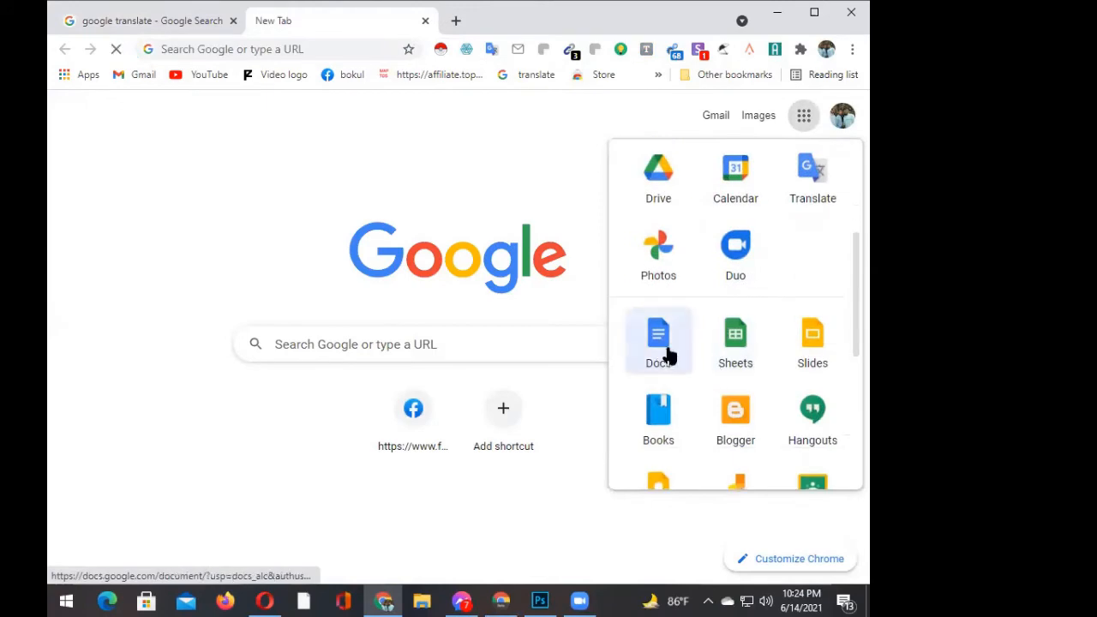
{"action": "left_click", "coordinate": [735, 347]}
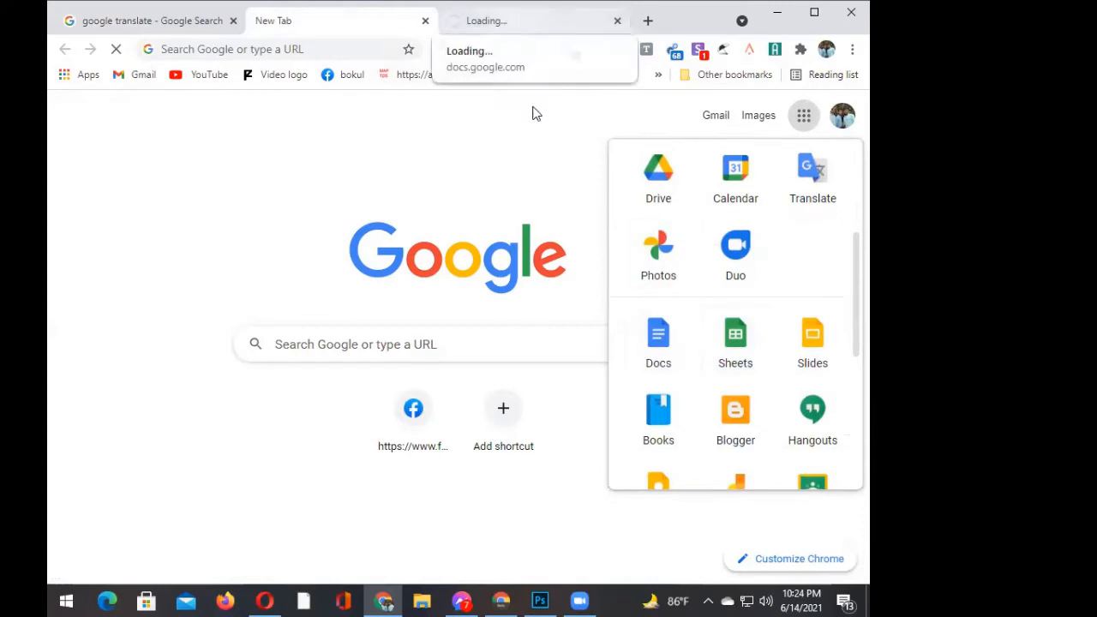
{"action": "left_click", "coordinate": [654, 343]}
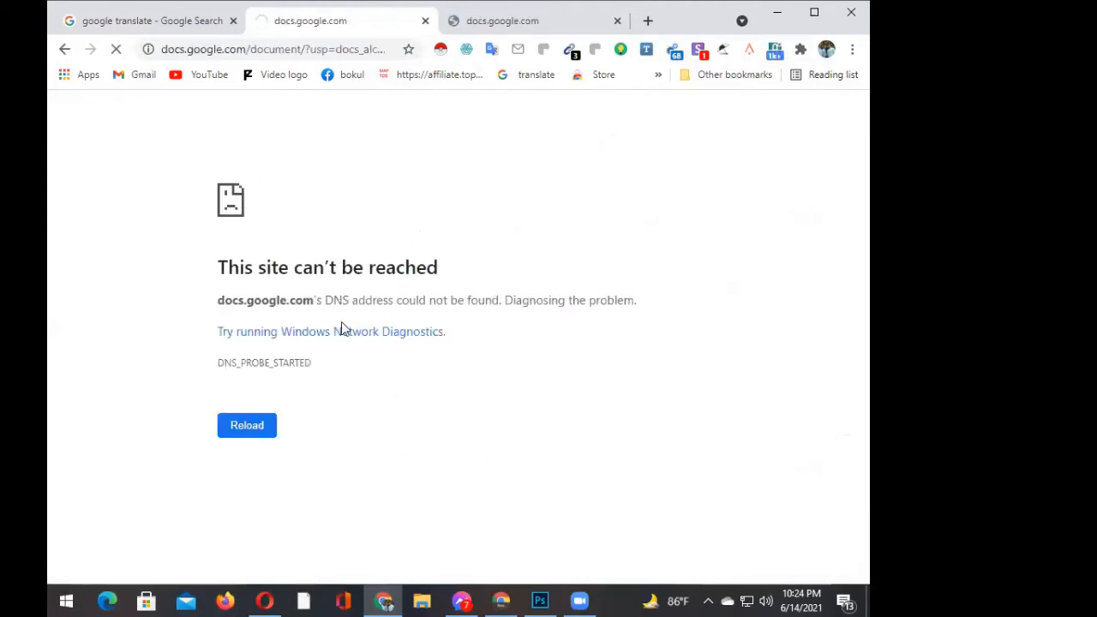
{"action": "left_click", "coordinate": [480, 22]}
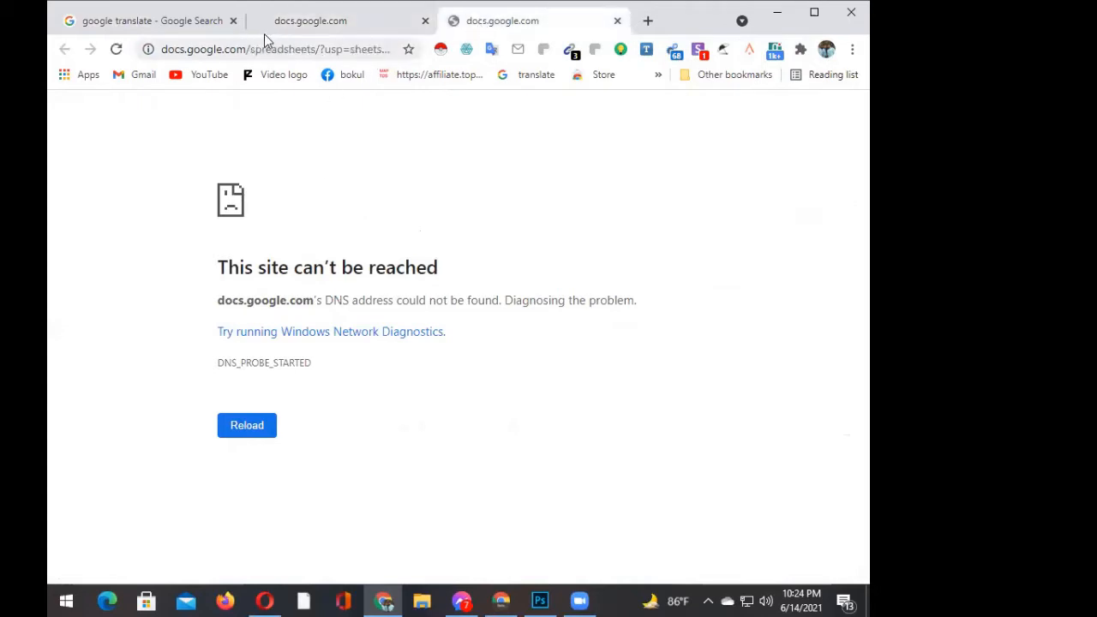
{"action": "left_click", "coordinate": [268, 28]}
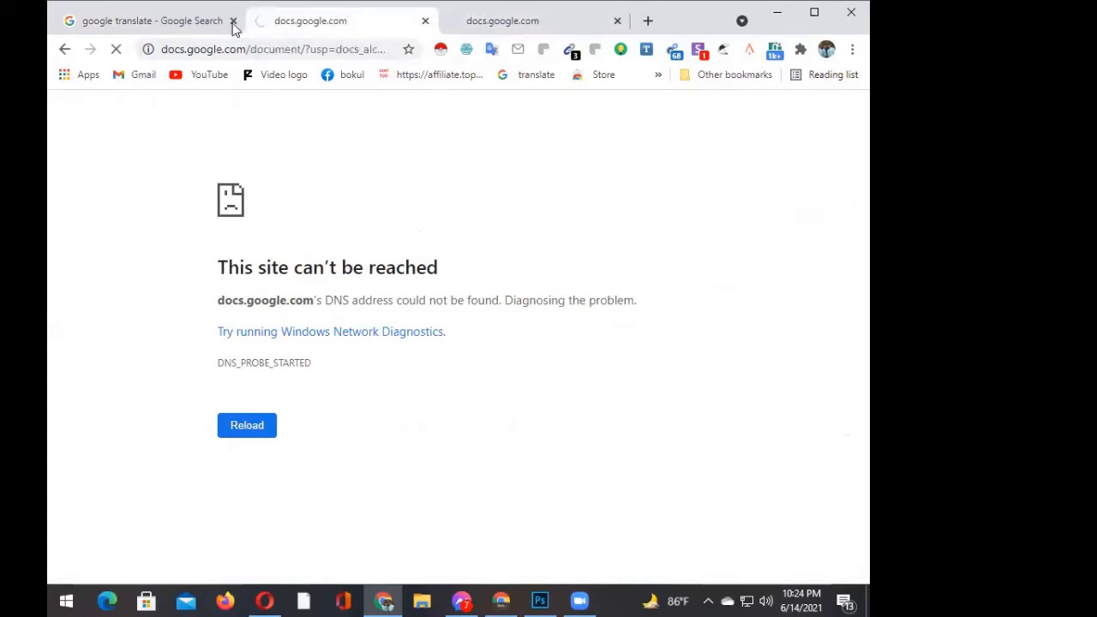
- Open another Google Docs page from the Google apps list in a new tab
{"action": "left_click", "coordinate": [648, 22]}
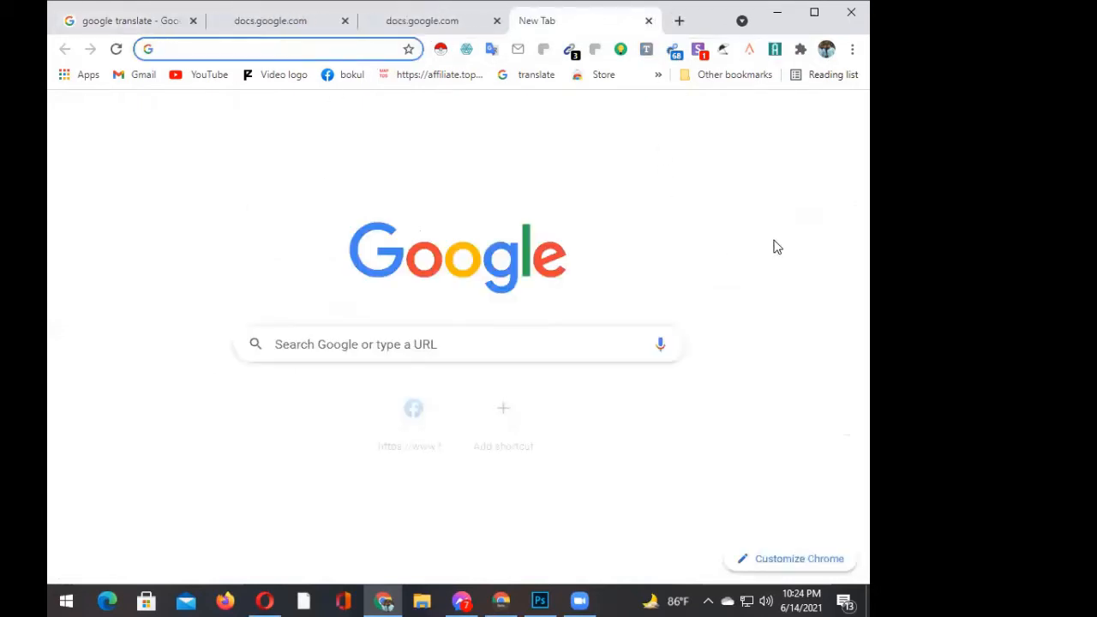
{"action": "left_click", "coordinate": [802, 129]}
{"action": "scroll", "coordinate": [702, 445], "scroll_direction": "down", "scroll_amount": 1}
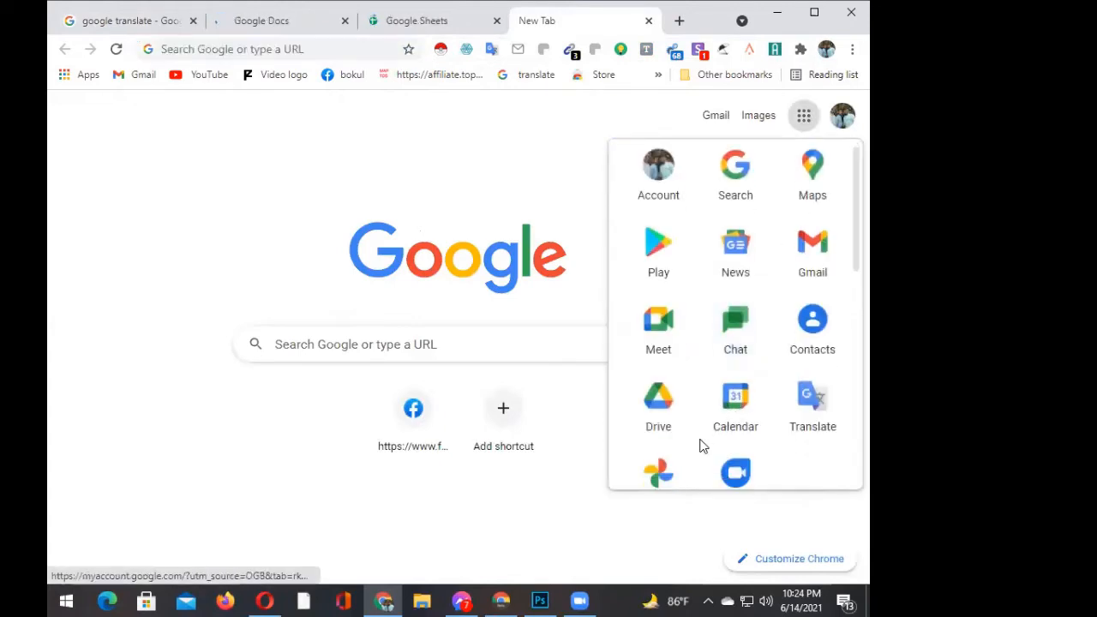
{"action": "scroll", "coordinate": [685, 412], "scroll_direction": "down", "scroll_amount": 2}
{"action": "left_click", "coordinate": [657, 362]}
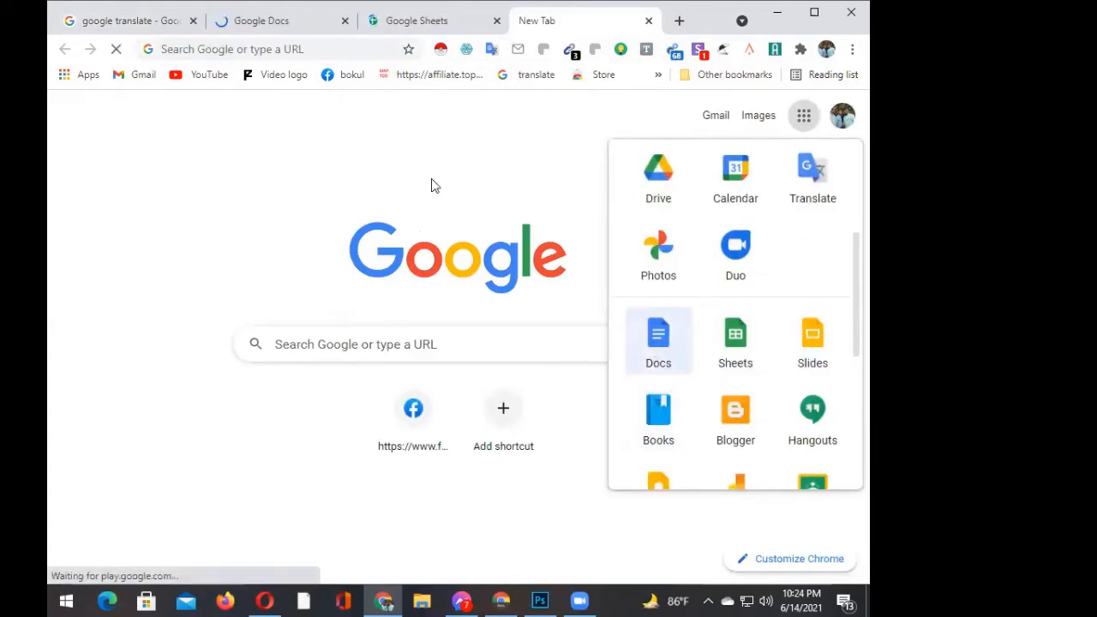
- Create a blank document in the first Google Docs tab and dismiss the Citations tip
{"action": "left_click", "coordinate": [267, 20]}
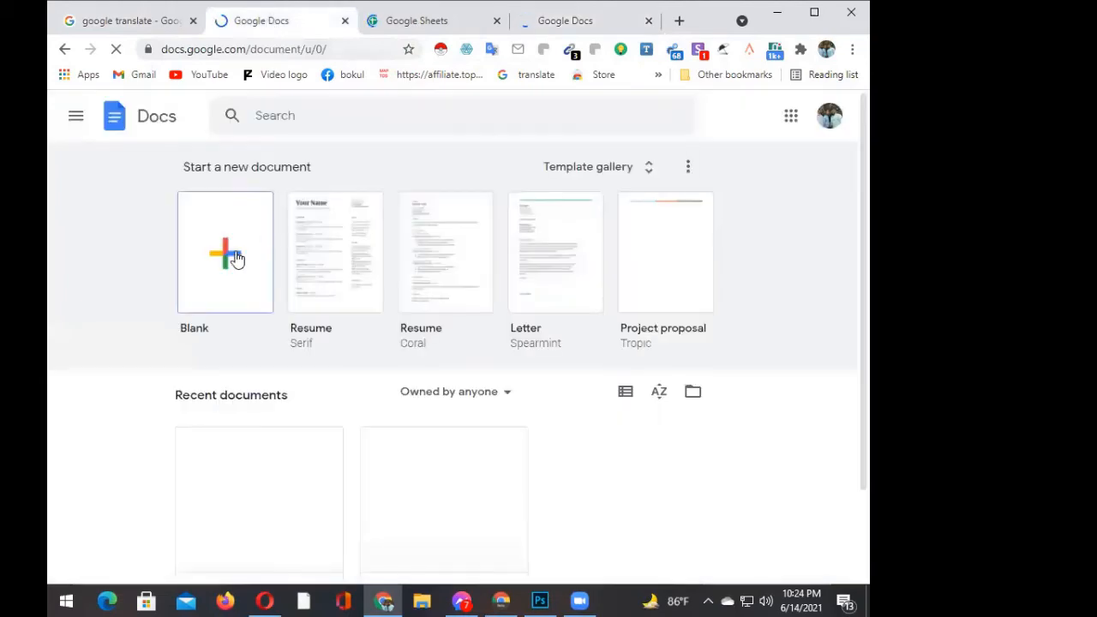
{"action": "left_click", "coordinate": [238, 259]}
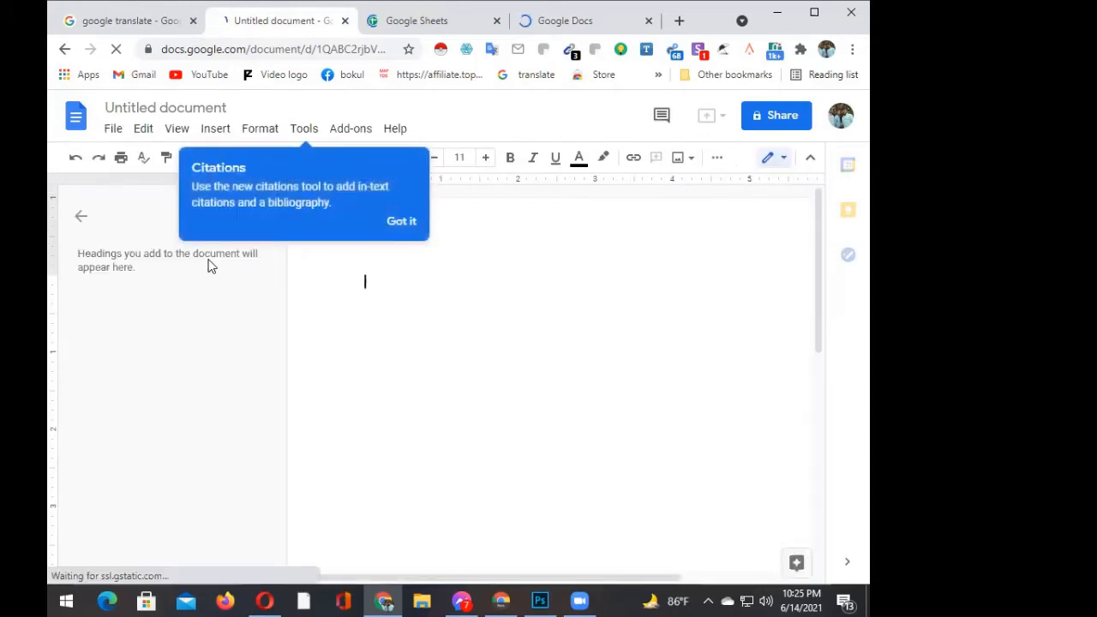
{"action": "left_click", "coordinate": [392, 223]}
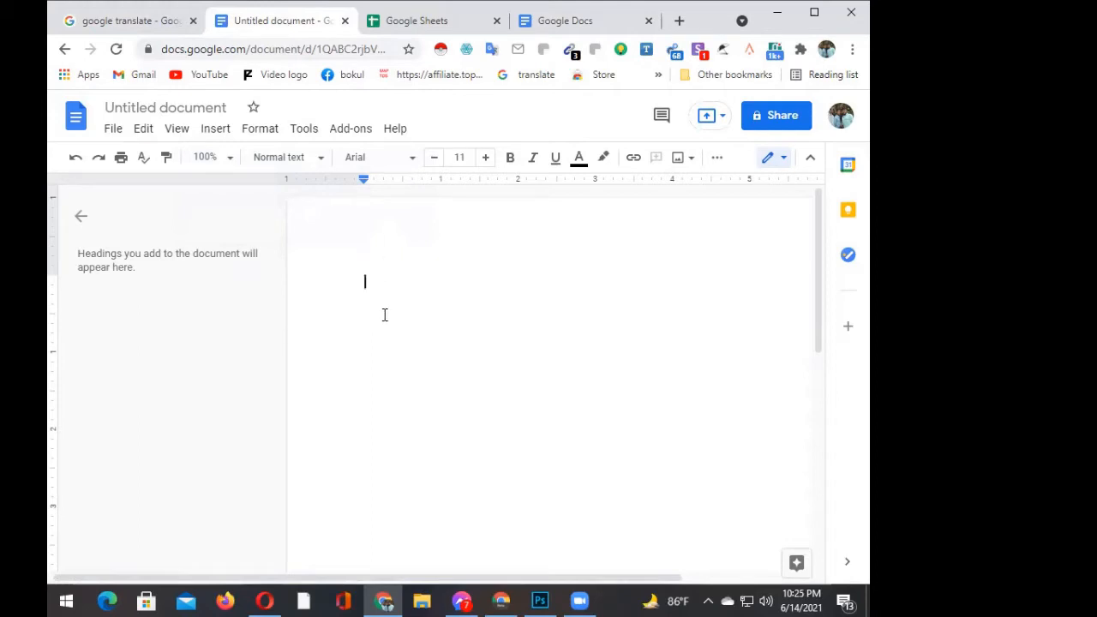
- Copy the "Digital Marketing" category from the open Fiverr gig into the blank document and start a new line below it
{"action": "left_click", "coordinate": [496, 595]}
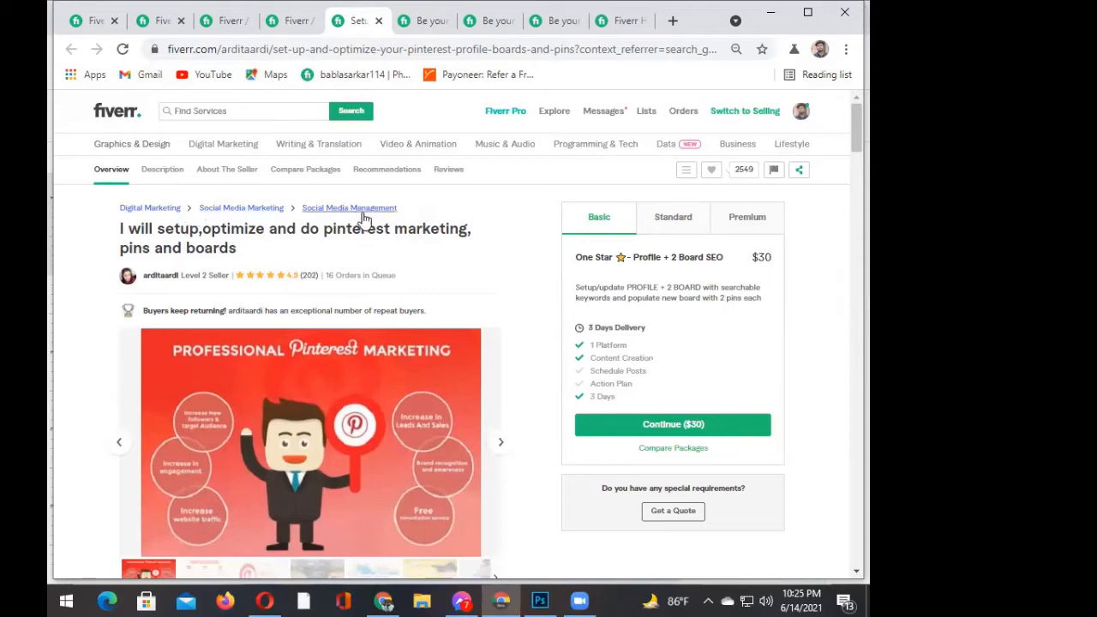
{"action": "left_click_drag", "start_coordinate": [338, 204], "coordinate": [120, 209]}
{"action": "key", "text": "ctrl+c"}
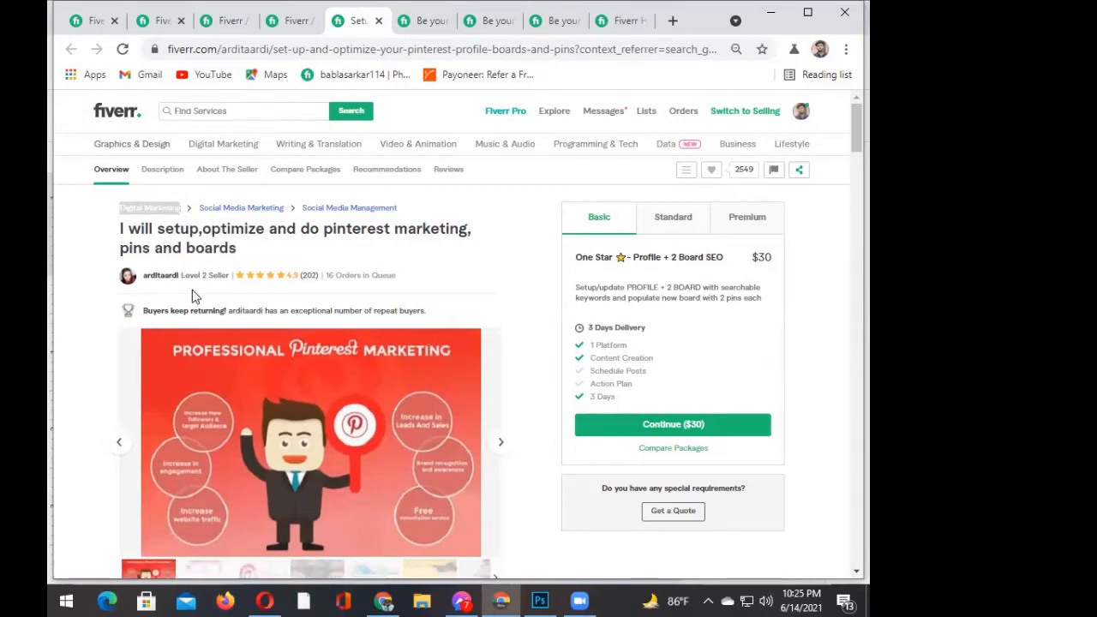
{"action": "left_click", "coordinate": [382, 600]}
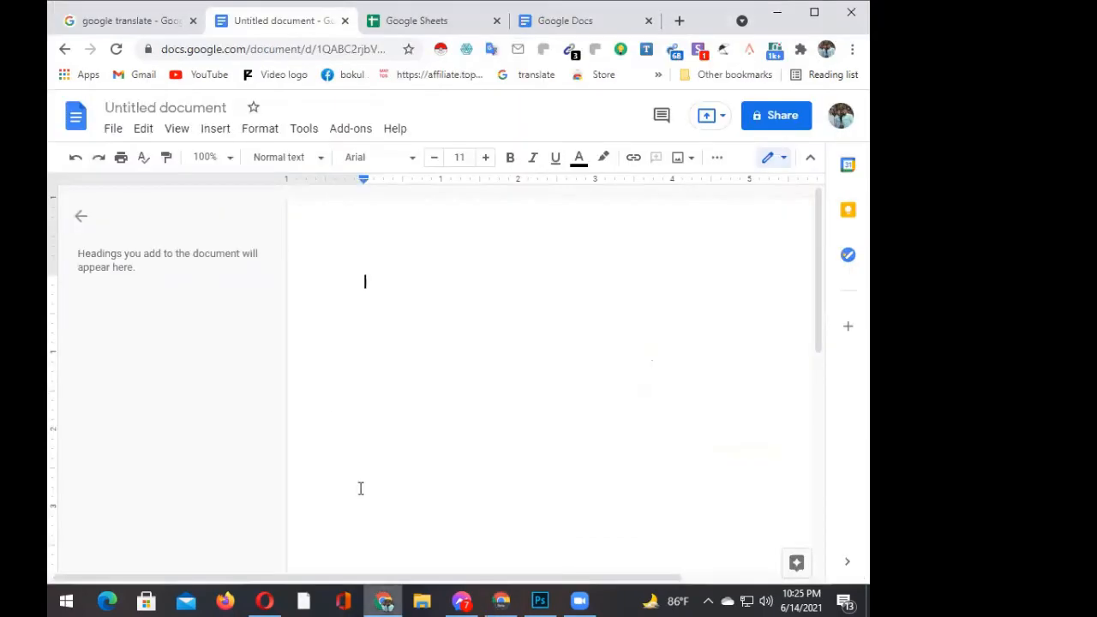
{"action": "key", "text": "ctrl+v"}
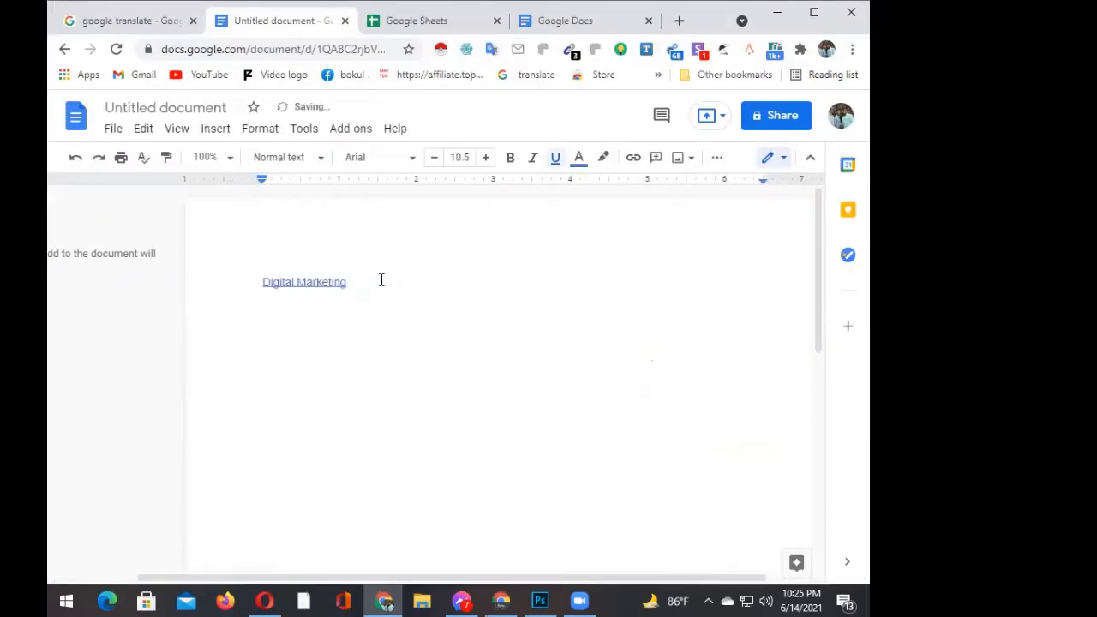
{"action": "key", "text": "Return"}
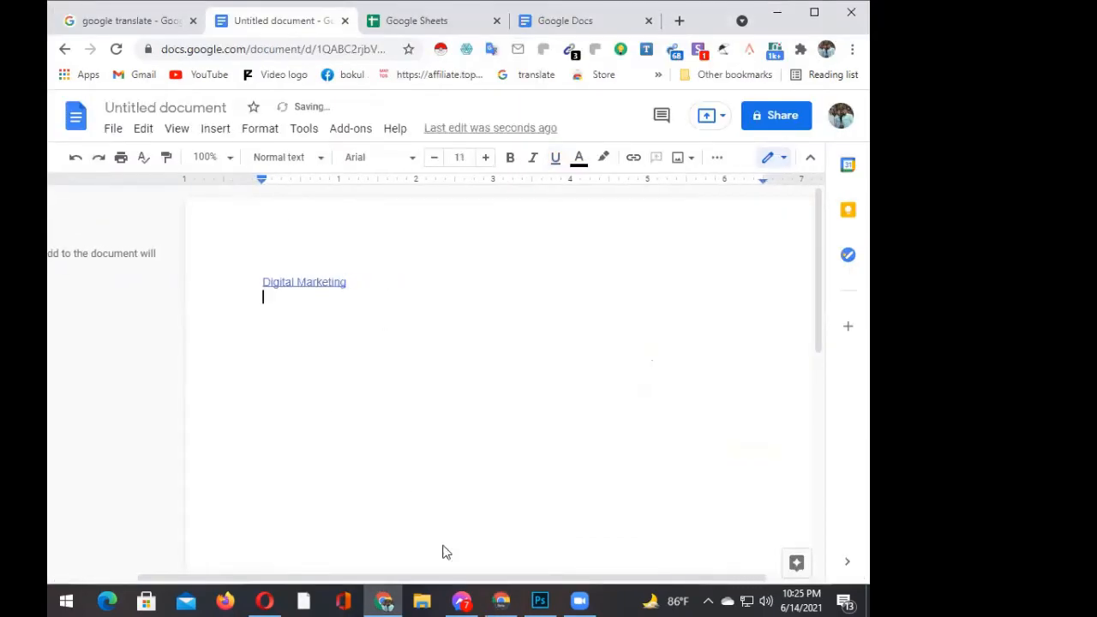
- Copy the gig's "Social Media Marketing" subcategory from Fiverr into the document below Digital Marketing
{"action": "key", "text": "alt+Tab"}
{"action": "left_click_drag", "start_coordinate": [285, 209], "coordinate": [196, 212]}
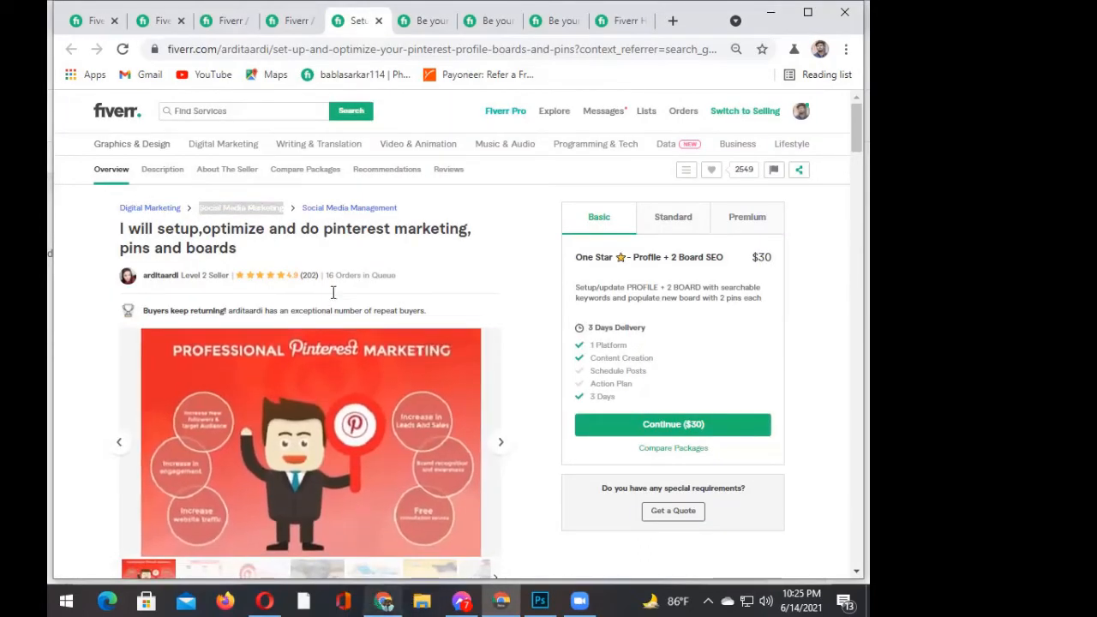
{"action": "key", "text": "alt+Tab"}
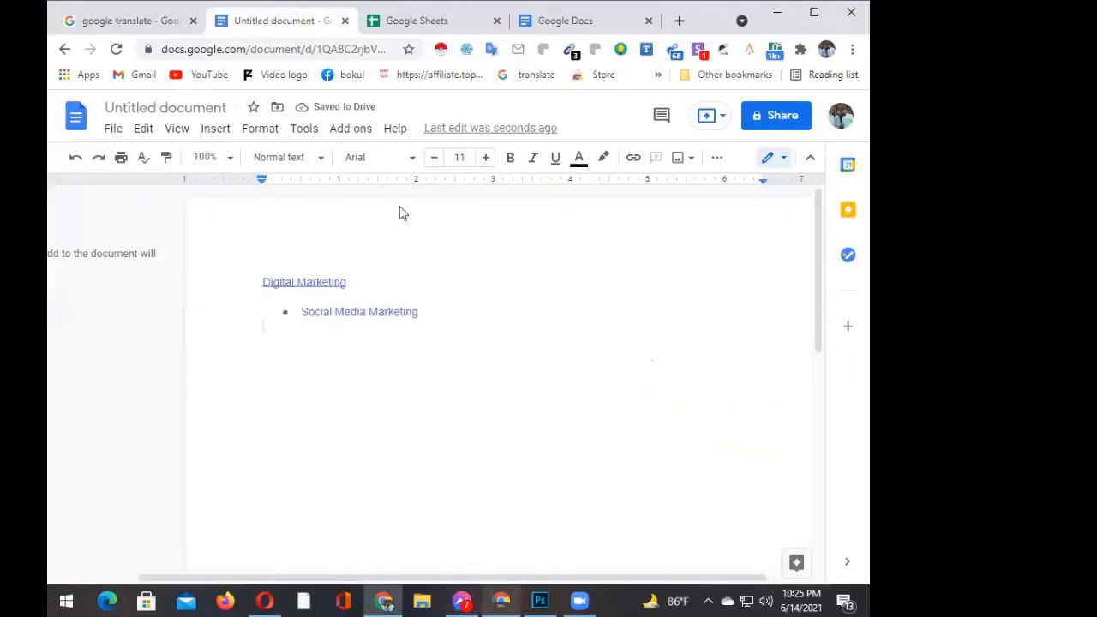
- Copy the gig's "Social Media Management" category from Fiverr and paste it into the document below Social Media Marketing
{"action": "key", "text": "alt+Tab"}
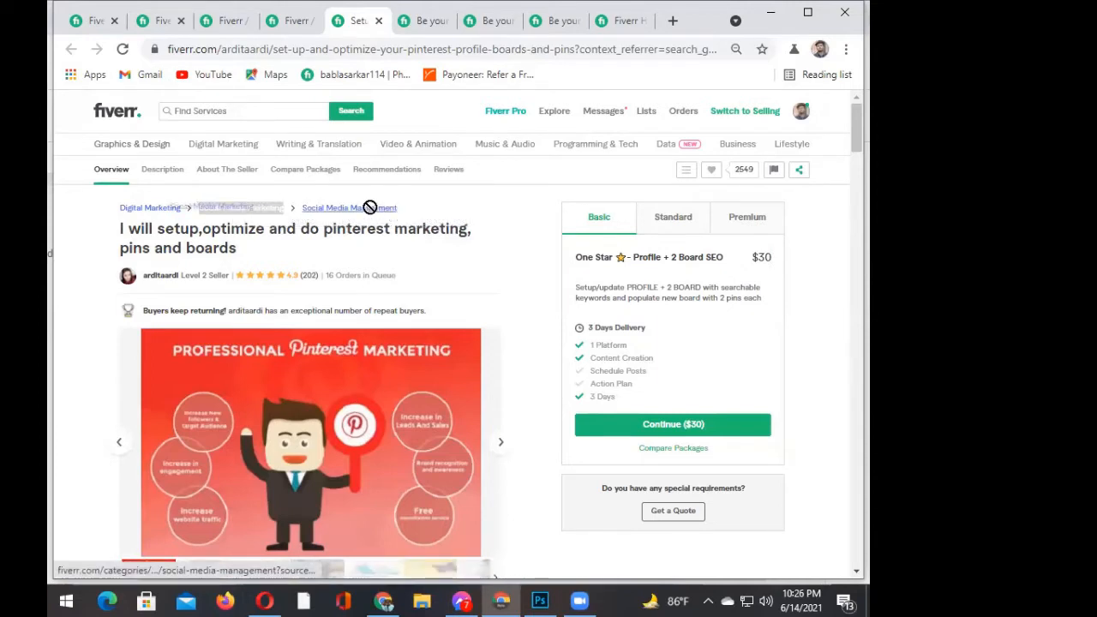
{"action": "left_click_drag", "start_coordinate": [368, 228], "coordinate": [300, 210]}
{"action": "key", "text": "ctrl+c"}
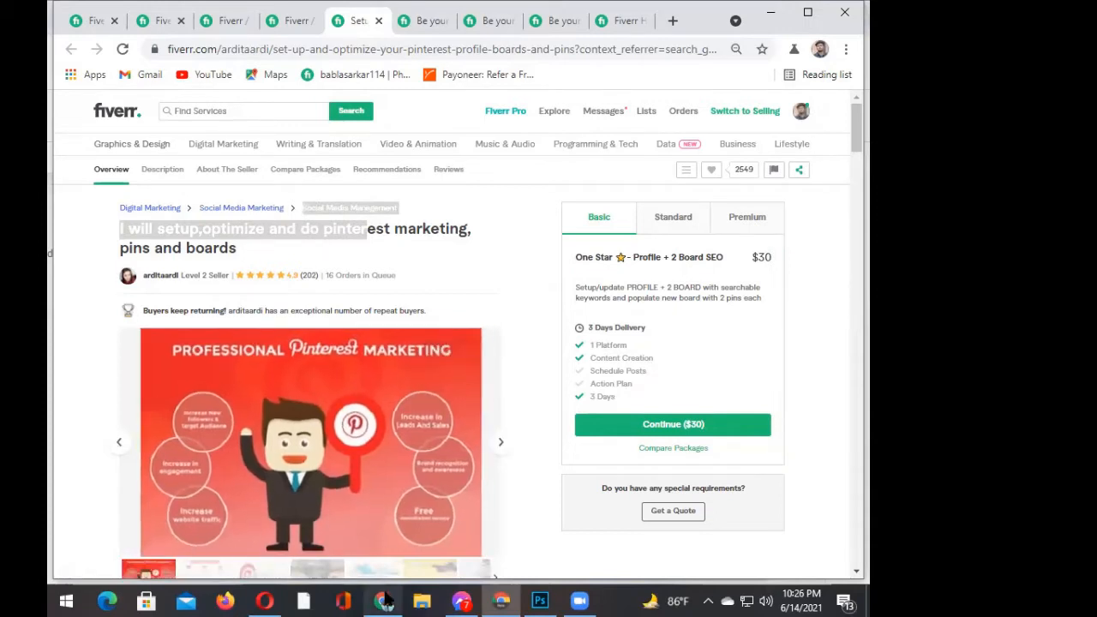
{"action": "key", "text": "alt+Tab"}
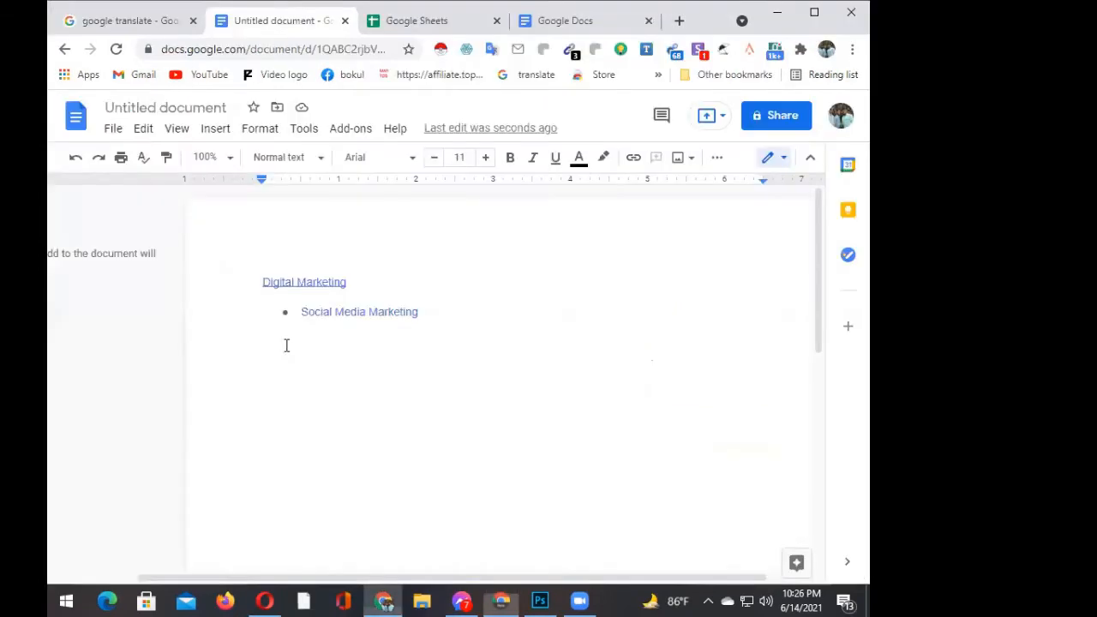
{"action": "left_click", "coordinate": [287, 345]}
{"action": "key", "text": "ctrl+v"}
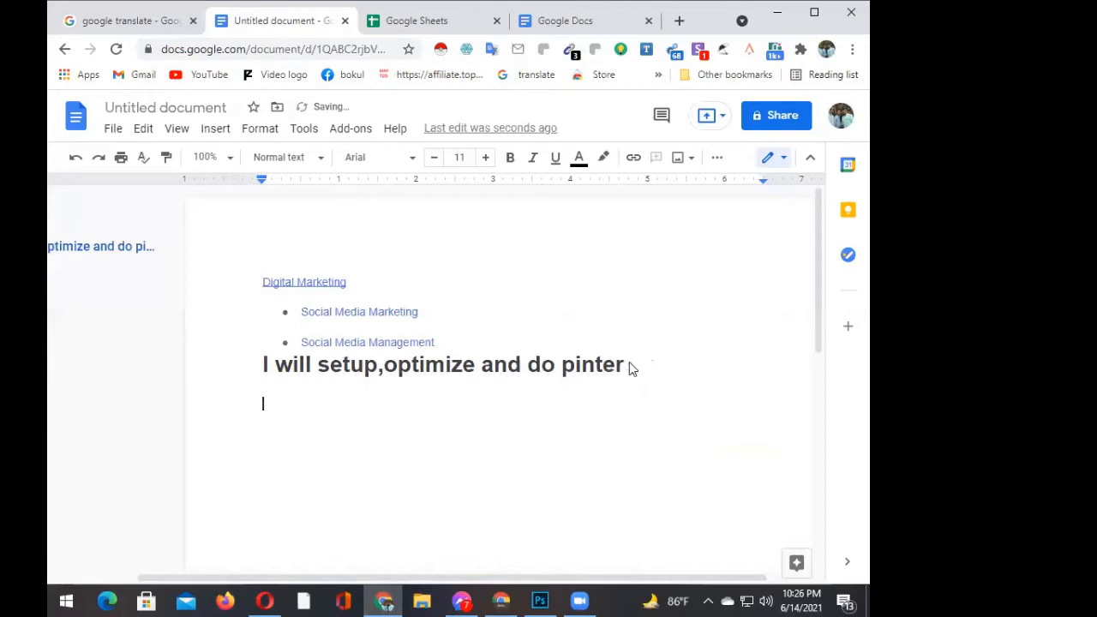
- Delete the stray gig title text "I will setup,optimize and do pinter" below the Social Media Management bullet
{"action": "left_click_drag", "start_coordinate": [629, 367], "coordinate": [265, 364]}
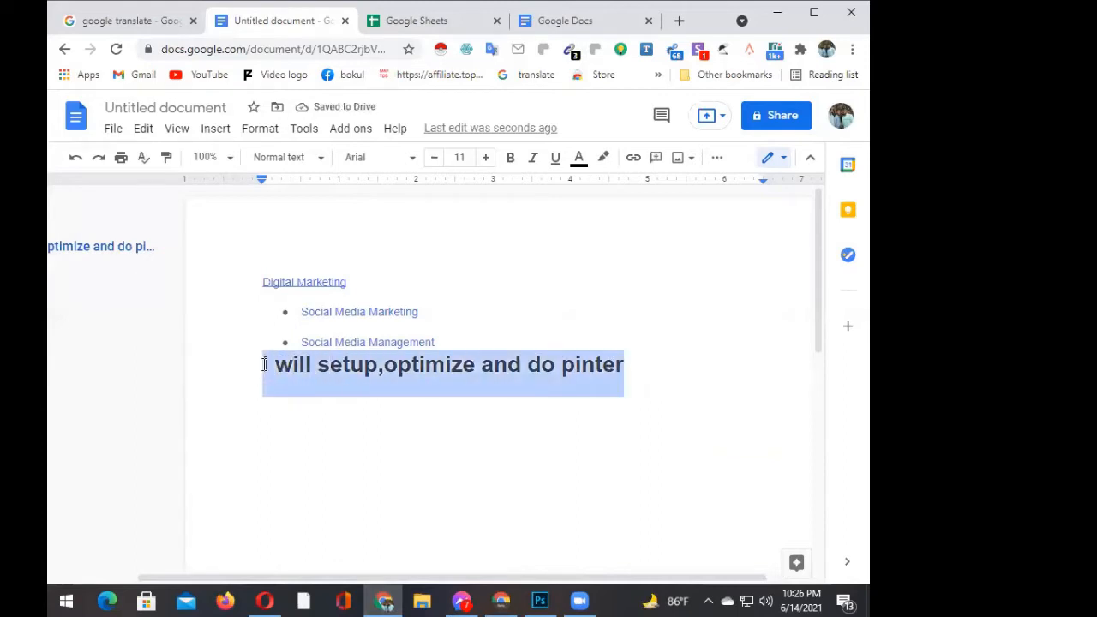
{"action": "left_click", "coordinate": [637, 366]}
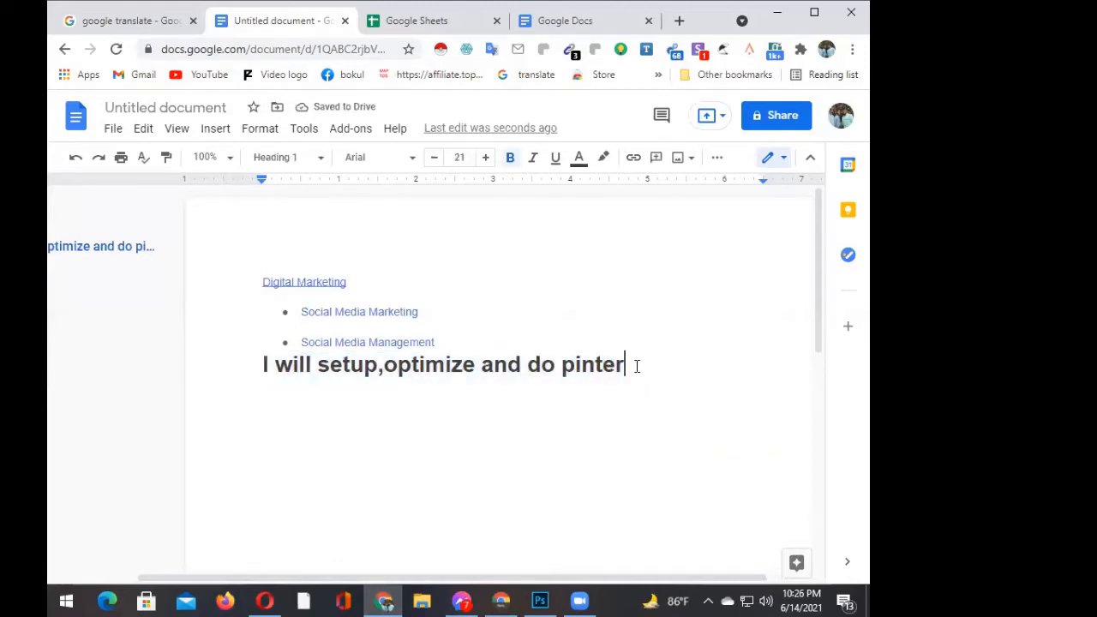
{"action": "key", "text": "BackSpace"}
{"action": "key", "text": "BackSpace"}
{"action": "key", "text": "BackSpace"}
{"action": "left_click_drag", "start_coordinate": [601, 367], "coordinate": [473, 367]}
{"action": "left_click", "coordinate": [464, 365]}
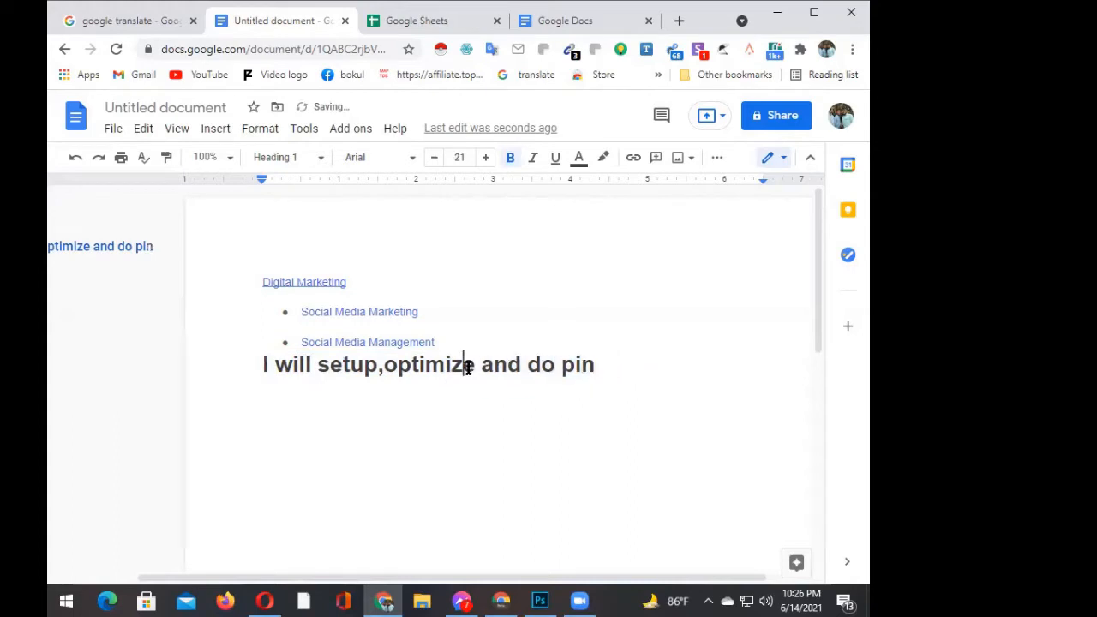
{"action": "key", "text": "BackSpace"}
{"action": "key", "text": "BackSpace"}
{"action": "key", "text": "BackSpace"}
{"action": "key", "text": "BackSpace"}
{"action": "key", "text": "BackSpace"}
{"action": "key", "text": "BackSpace"}
{"action": "key", "text": "BackSpace"}
{"action": "key", "text": "BackSpace"}
{"action": "key", "text": "BackSpace"}
{"action": "left_click", "coordinate": [523, 366]}
{"action": "key", "text": "BackSpace"}
{"action": "key", "text": "BackSpace"}
{"action": "key", "text": "BackSpace"}
{"action": "key", "text": "BackSpace"}
{"action": "key", "text": "BackSpace"}
{"action": "key", "text": "BackSpace"}
{"action": "key", "text": "BackSpace"}
{"action": "key", "text": "BackSpace"}
{"action": "key", "text": "BackSpace"}
{"action": "key", "text": "BackSpace"}
{"action": "key", "text": "BackSpace"}
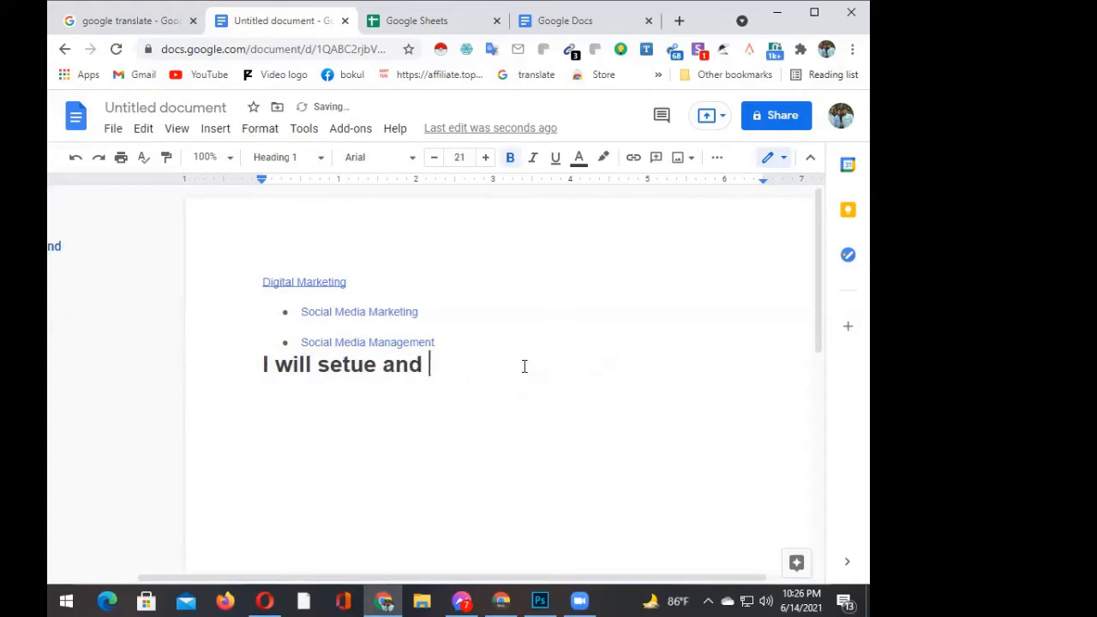
{"action": "key", "text": "BackSpace"}
{"action": "key", "text": "BackSpace"}
{"action": "key", "text": "BackSpace"}
{"action": "key", "text": "BackSpace"}
{"action": "key", "text": "BackSpace"}
{"action": "key", "text": "BackSpace"}
{"action": "key", "text": "BackSpace"}
{"action": "key", "text": "BackSpace"}
{"action": "key", "text": "BackSpace"}
{"action": "key", "text": "BackSpace"}
{"action": "key", "text": "BackSpace"}
{"action": "key", "text": "BackSpace"}
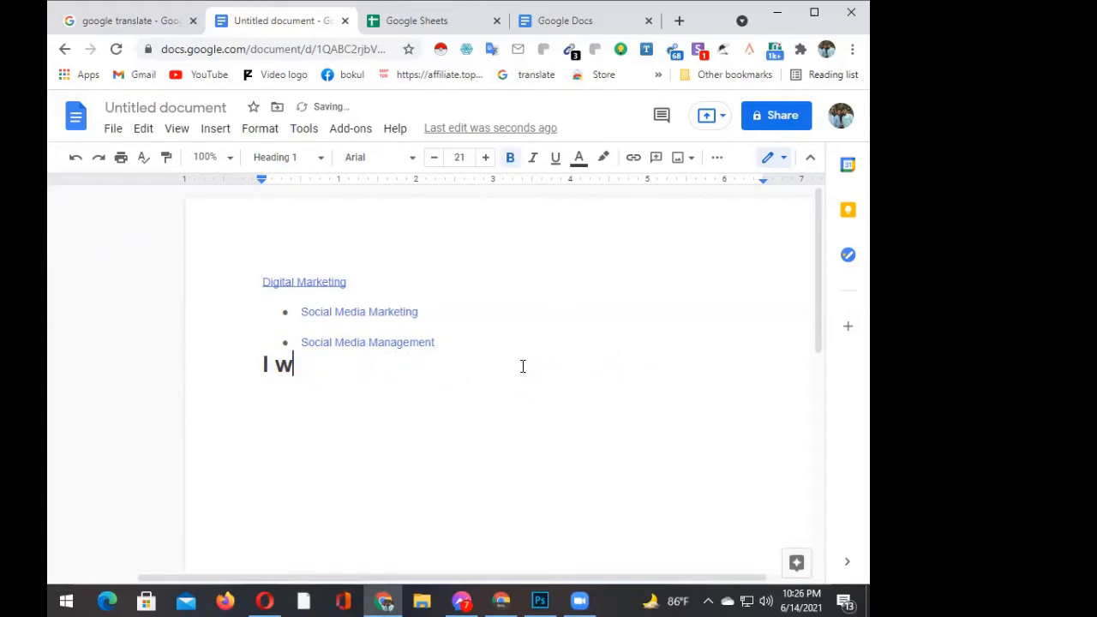
{"action": "key", "text": "BackSpace"}
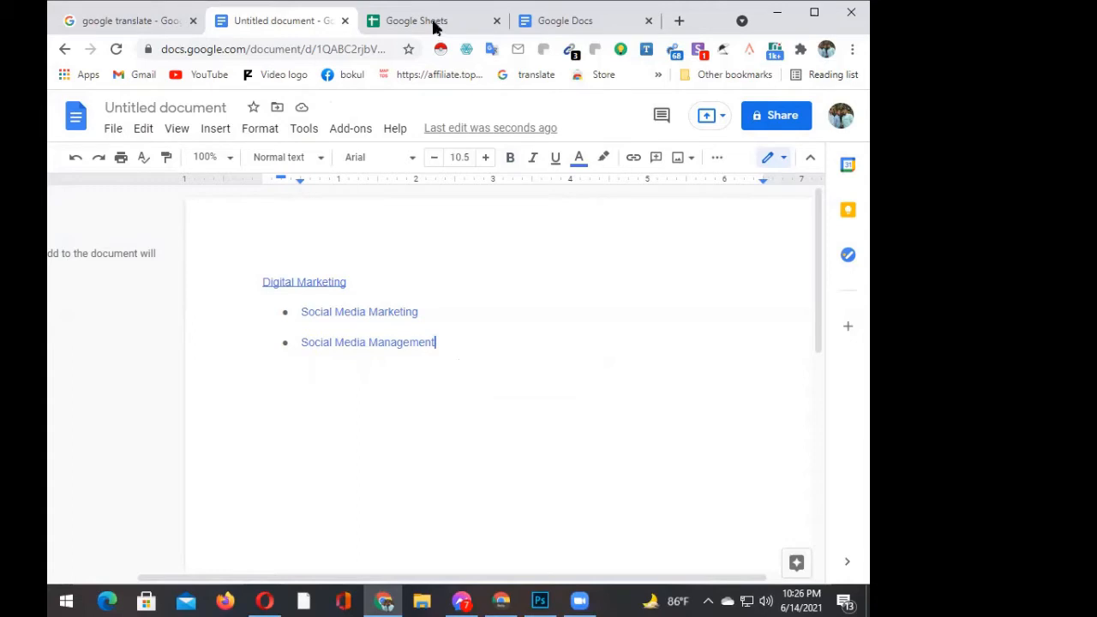
- Switch to the Fiverr window and show the "I will be your strategic pinterest marketing manager plus SEO pin design" gig
{"action": "key", "text": "alt+Tab"}
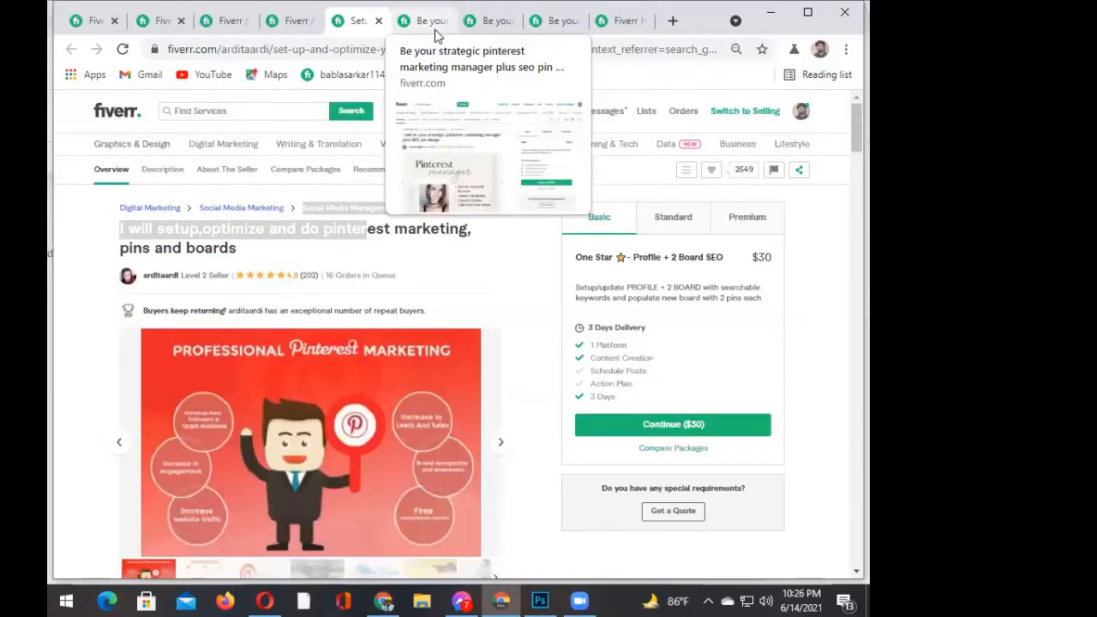
{"action": "left_click", "coordinate": [437, 31]}
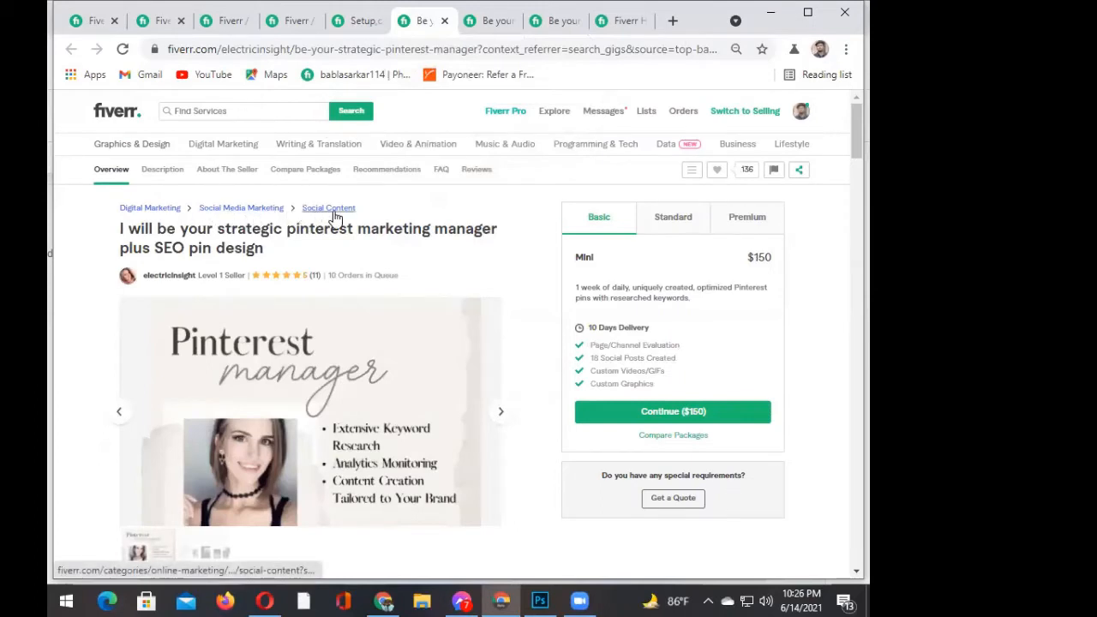
{"action": "left_click_drag", "start_coordinate": [357, 208], "coordinate": [302, 210]}
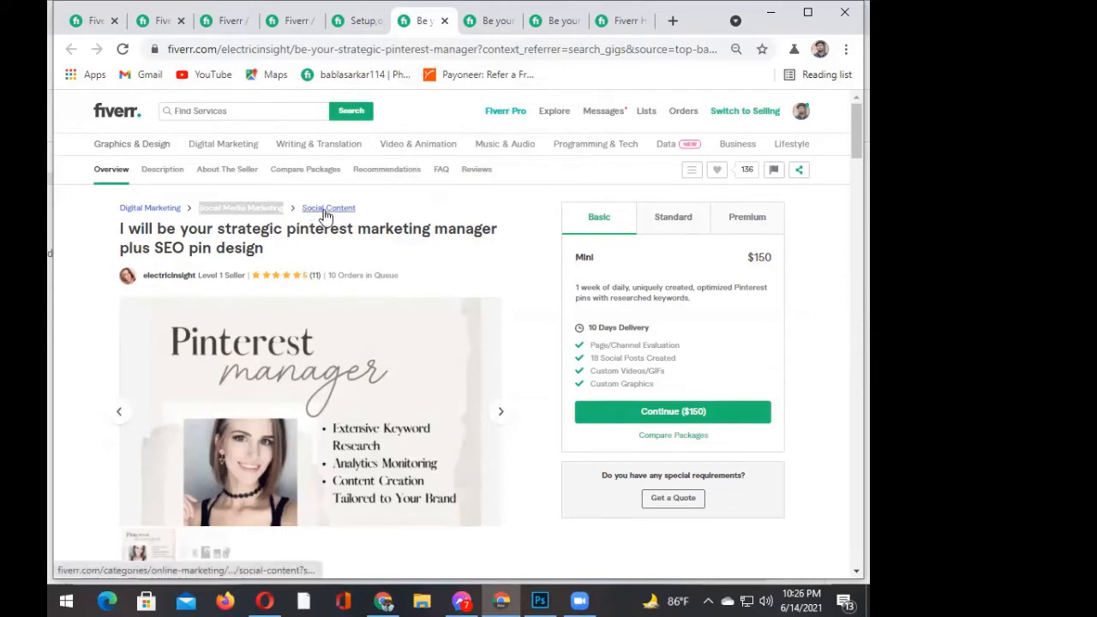
{"action": "left_click_drag", "start_coordinate": [357, 209], "coordinate": [304, 214]}
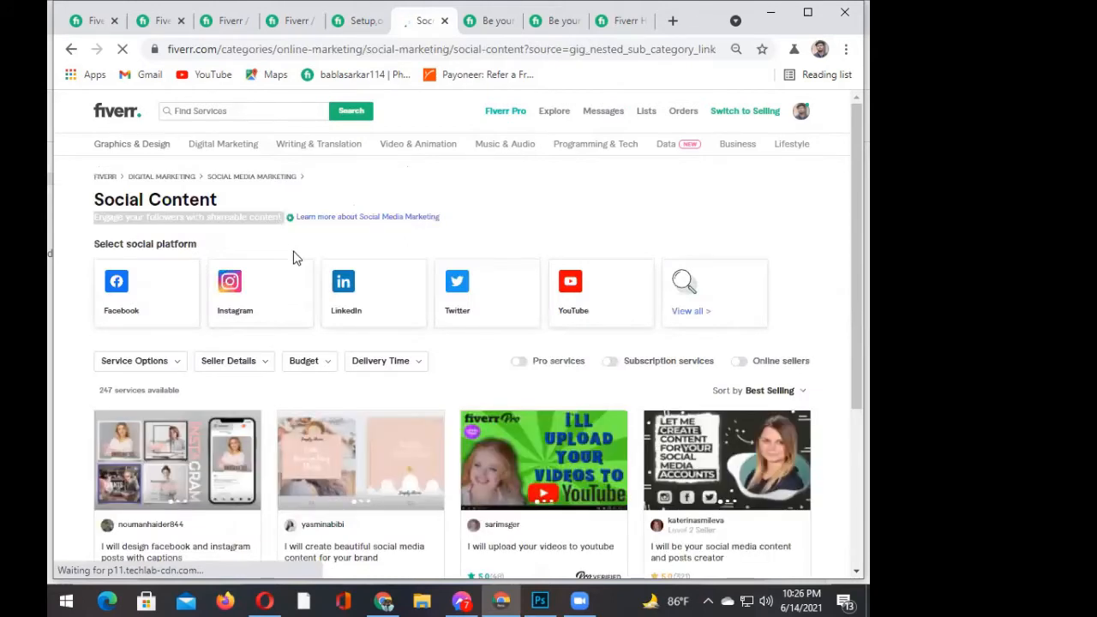
{"action": "left_click", "coordinate": [71, 49]}
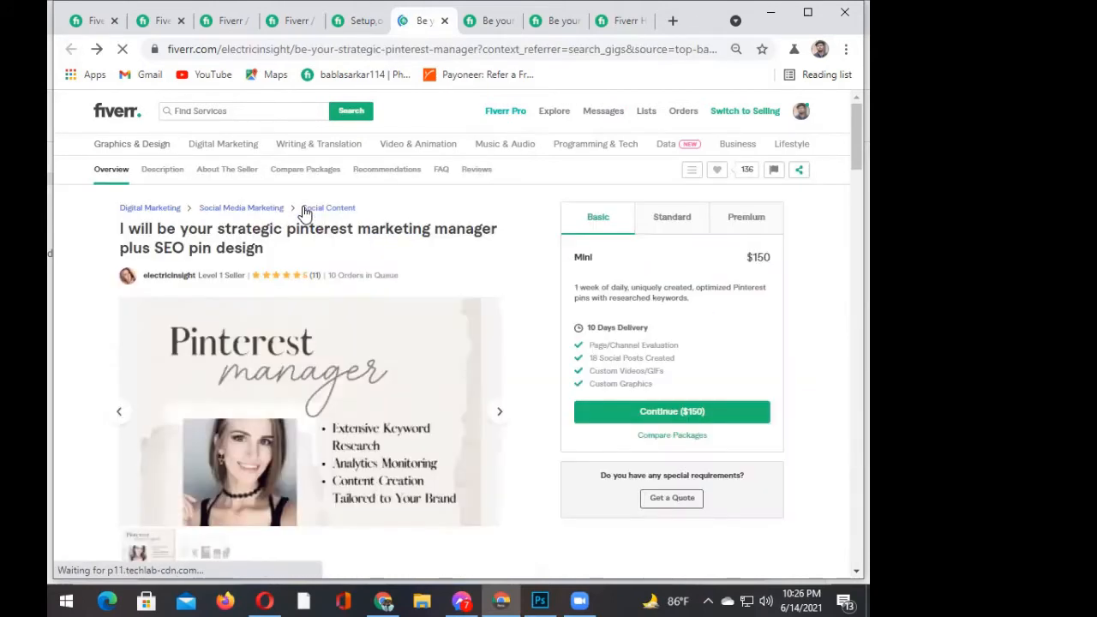
- Copy the "Social Content" category from the strategic pinterest manager gig and paste it into the document below Social Media Management
{"action": "left_click_drag", "start_coordinate": [306, 211], "coordinate": [309, 227]}
{"action": "key", "text": "ctrl+c"}
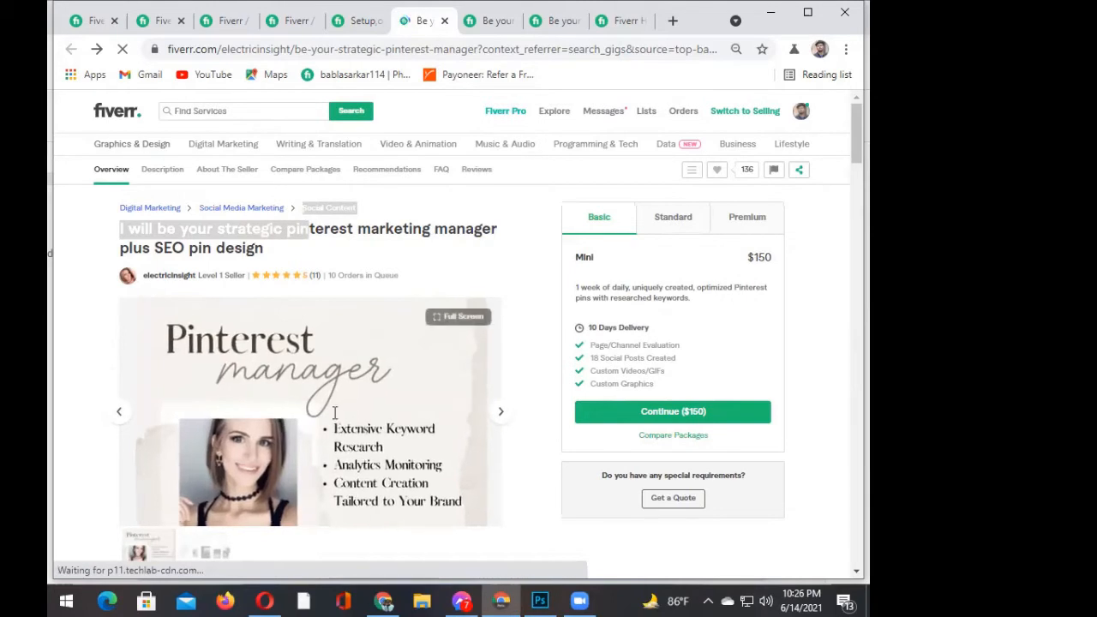
{"action": "key", "text": "alt+Tab"}
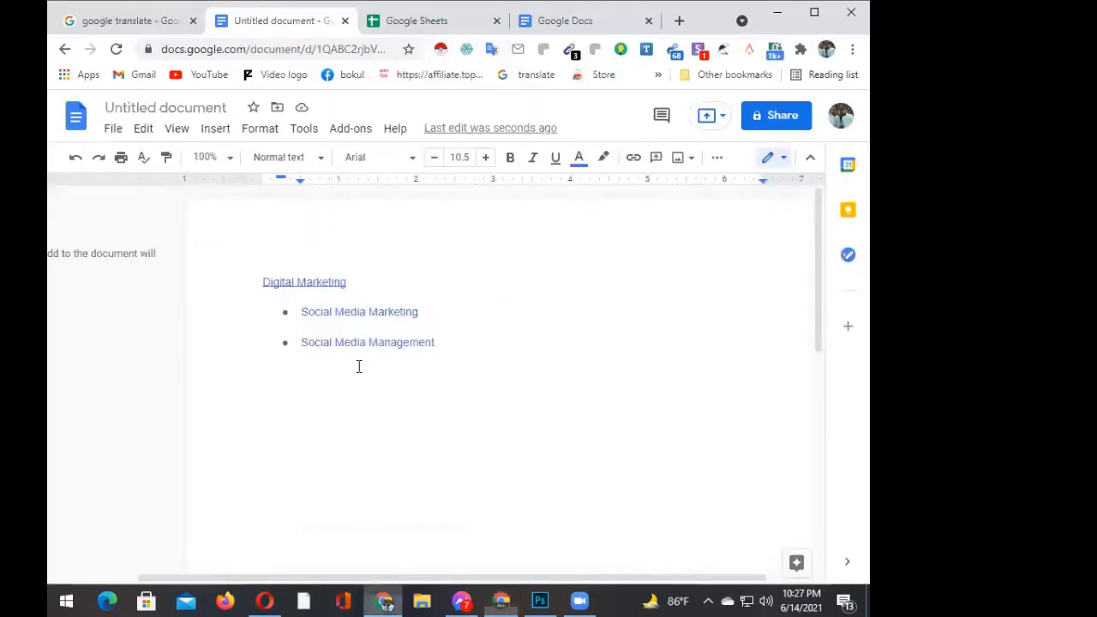
{"action": "key", "text": "ctrl+v"}
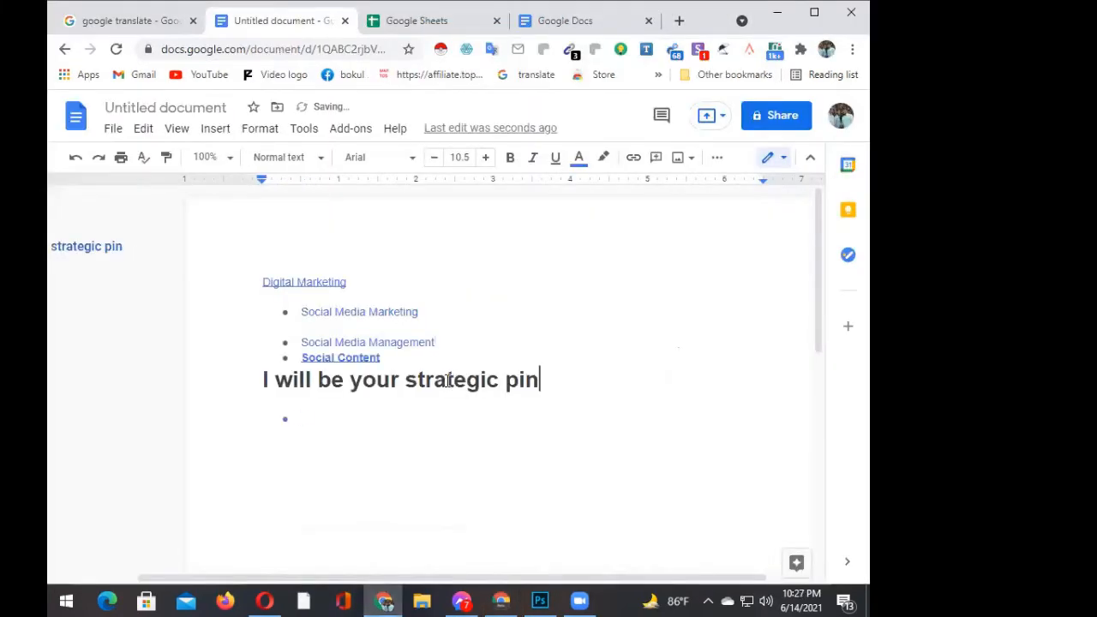
- Delete the stray title text "I will be your strategic pin" below the Social Content bullet
{"action": "left_click_drag", "start_coordinate": [541, 381], "coordinate": [449, 382]}
{"action": "key", "text": "BackSpace"}
{"action": "key", "text": "BackSpace"}
{"action": "key", "text": "BackSpace"}
{"action": "key", "text": "BackSpace"}
{"action": "key", "text": "BackSpace"}
{"action": "key", "text": "BackSpace"}
{"action": "key", "text": "BackSpace"}
{"action": "key", "text": "BackSpace"}
{"action": "key", "text": "BackSpace"}
{"action": "key", "text": "BackSpace"}
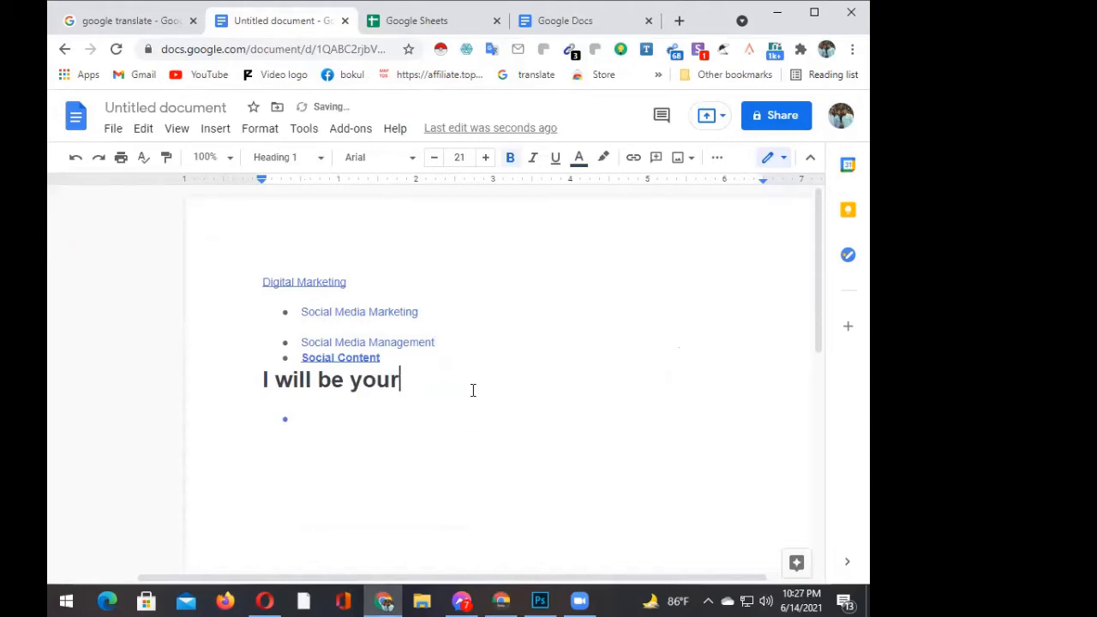
{"action": "key", "text": "BackSpace"}
{"action": "key", "text": "BackSpace"}
{"action": "key", "text": "BackSpace"}
{"action": "key", "text": "BackSpace"}
{"action": "key", "text": "BackSpace"}
{"action": "key", "text": "BackSpace"}
{"action": "key", "text": "BackSpace"}
{"action": "key", "text": "BackSpace"}
{"action": "key", "text": "BackSpace"}
{"action": "key", "text": "BackSpace"}
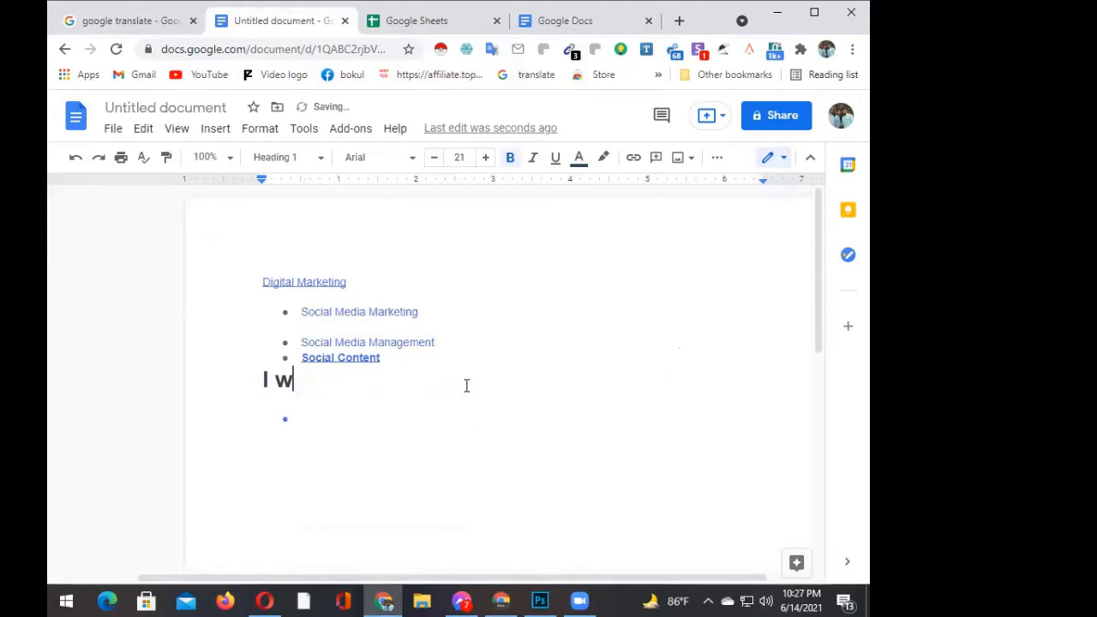
{"action": "key", "text": "BackSpace"}
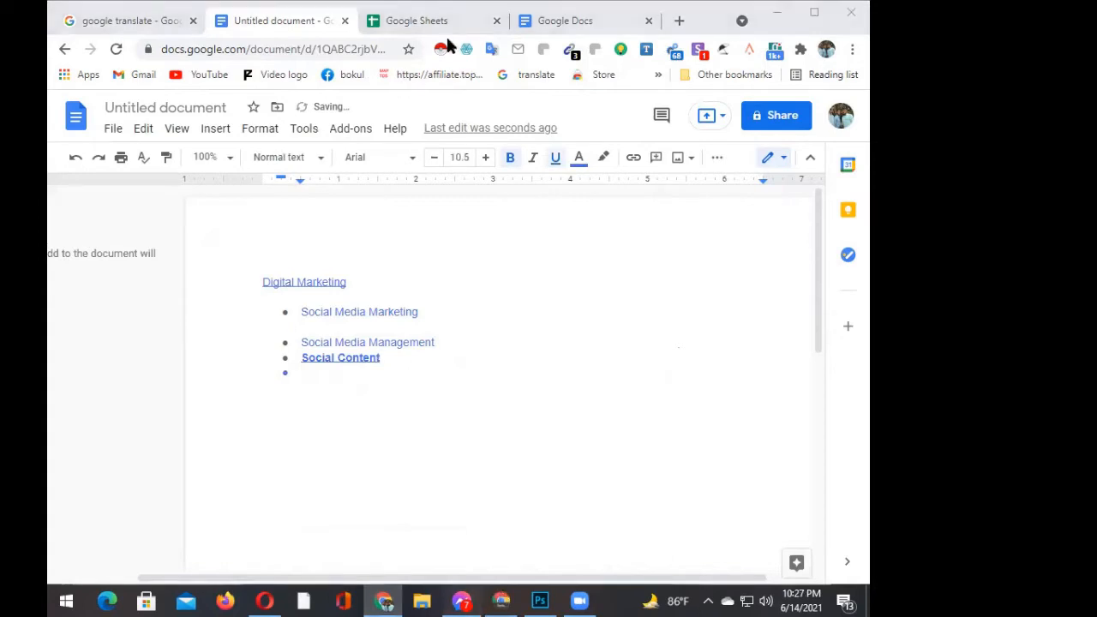
- Switch to the Fiverr window and check the category paths of the "active" and "next" pinterest marketing manager gigs
{"action": "left_click", "coordinate": [500, 599]}
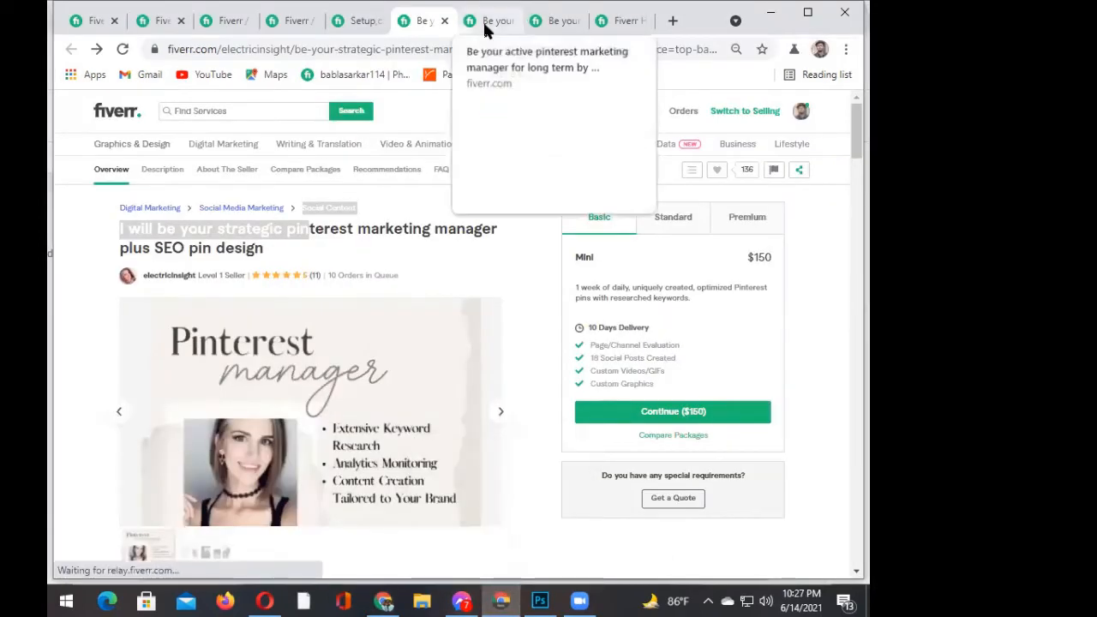
{"action": "left_click", "coordinate": [486, 26]}
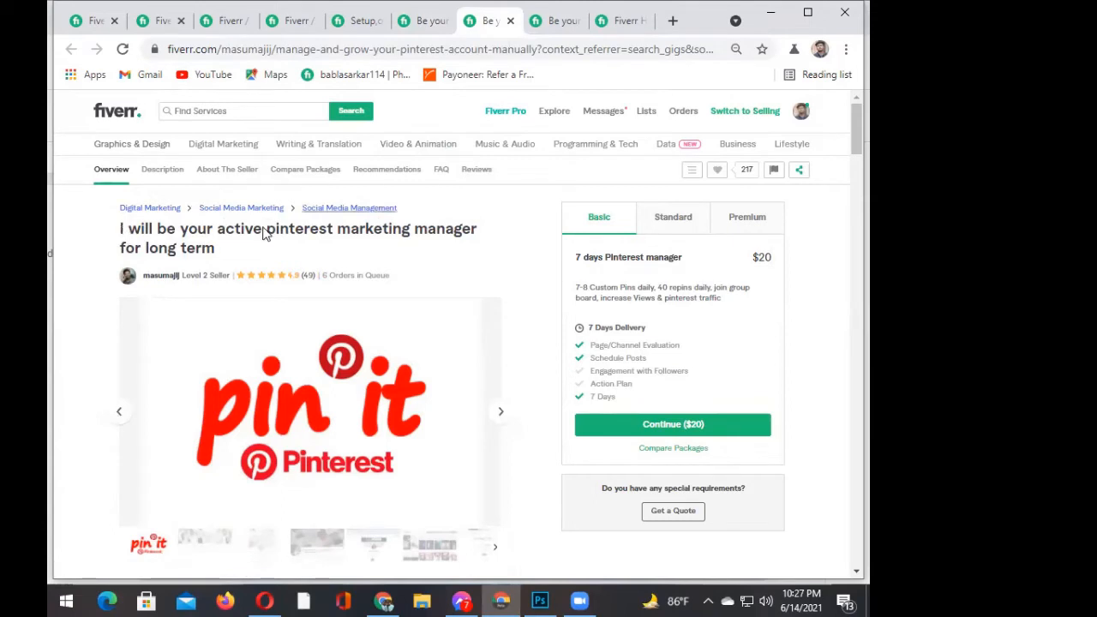
{"action": "left_click", "coordinate": [548, 21]}
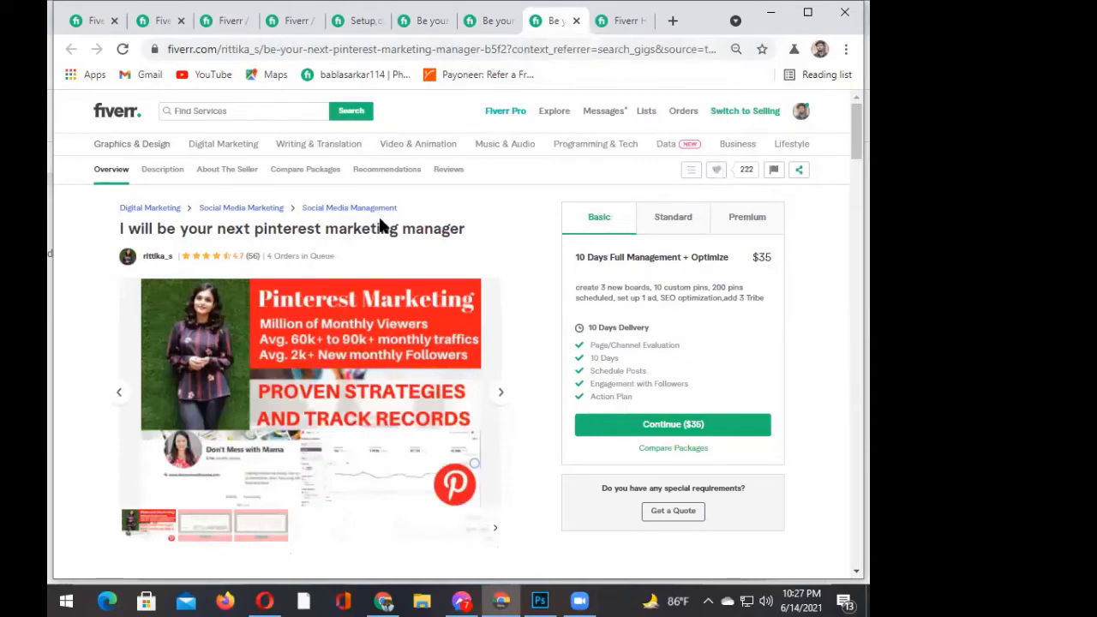
{"action": "left_click", "coordinate": [602, 32]}
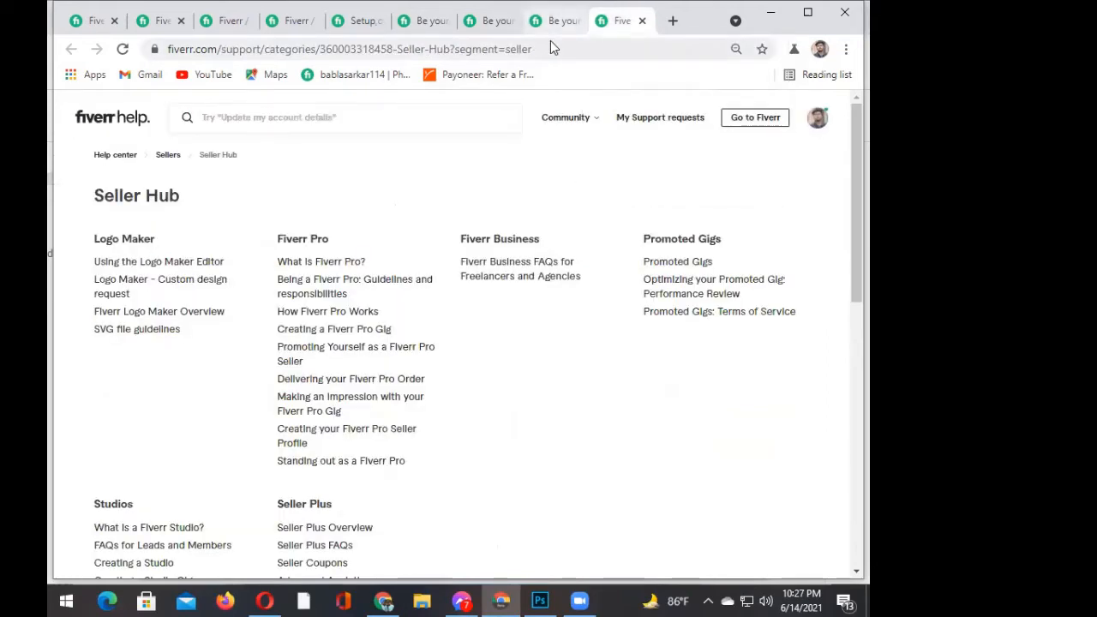
{"action": "key", "text": "ctrl+shift+Tab"}
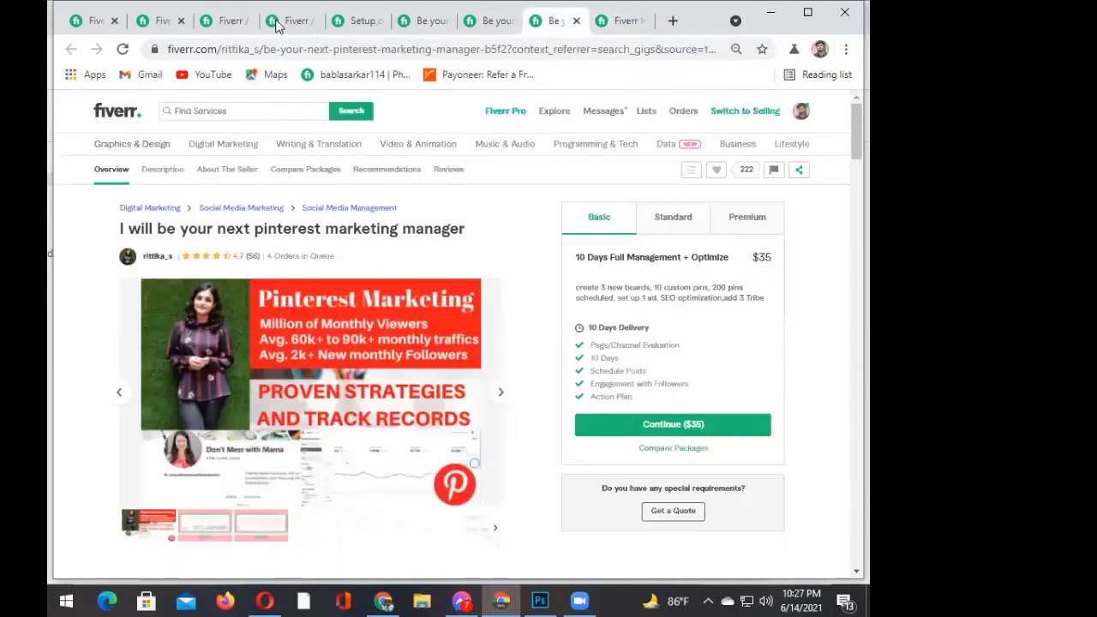
- Open the "I will be best manager of pinterest marketing and expert in seo pins" gig from the pinterest marketing search results
{"action": "left_click", "coordinate": [276, 25]}
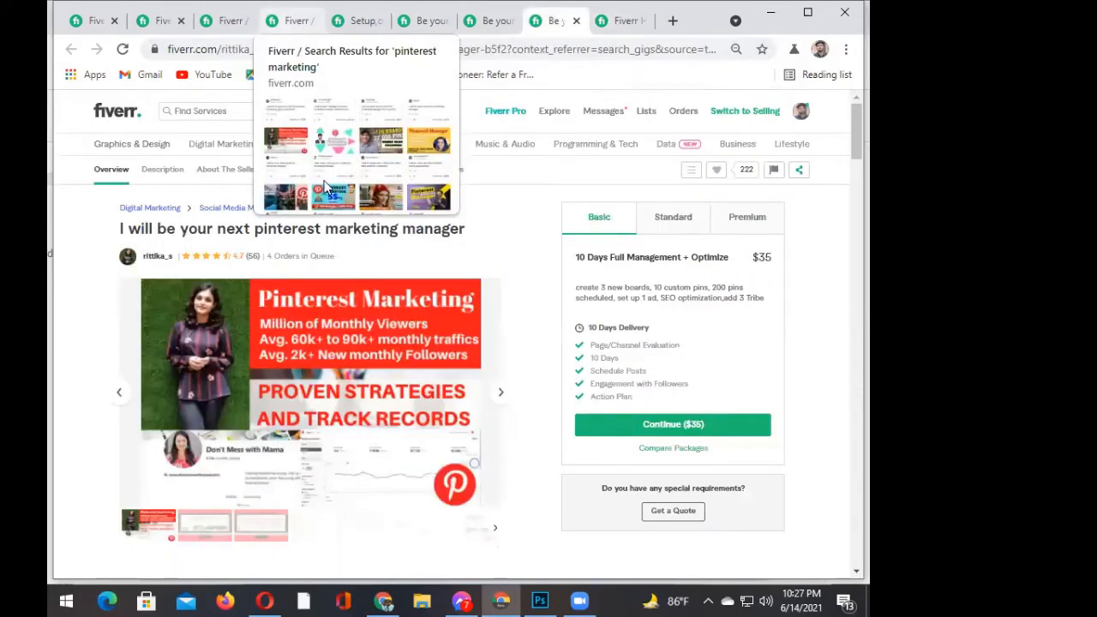
{"action": "scroll", "coordinate": [507, 318], "scroll_direction": "down", "scroll_amount": 2}
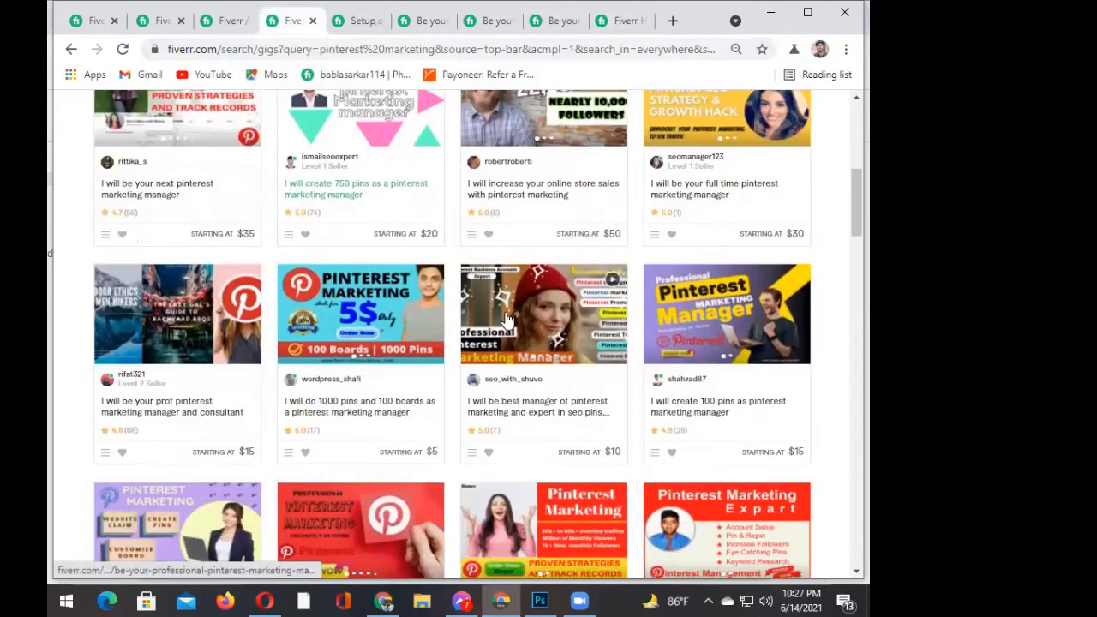
{"action": "middle_click", "coordinate": [514, 319]}
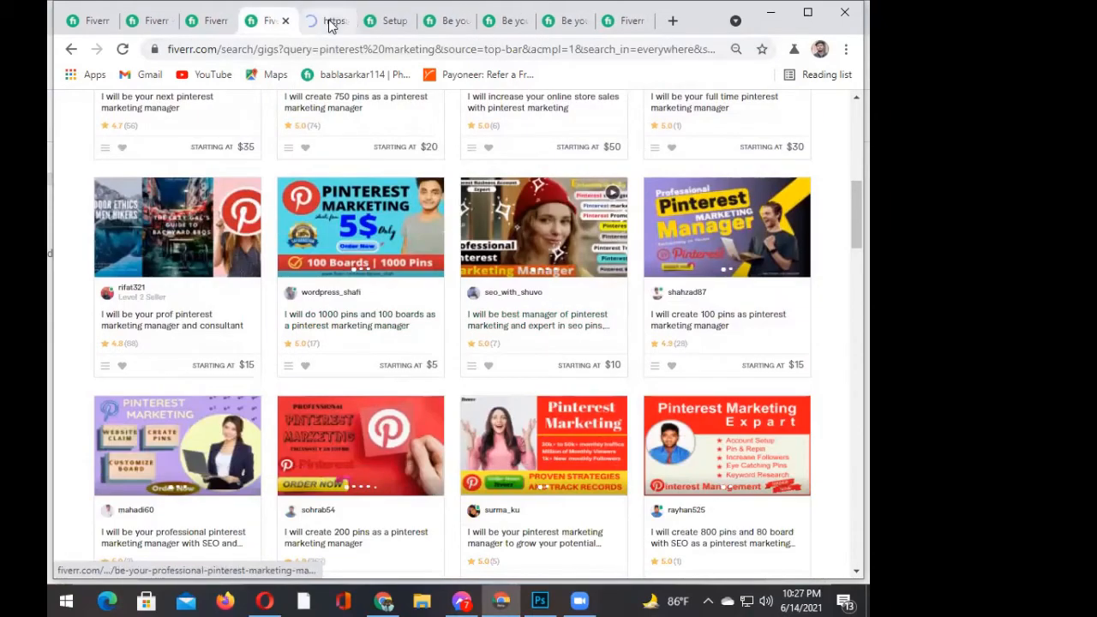
{"action": "left_click", "coordinate": [330, 20]}
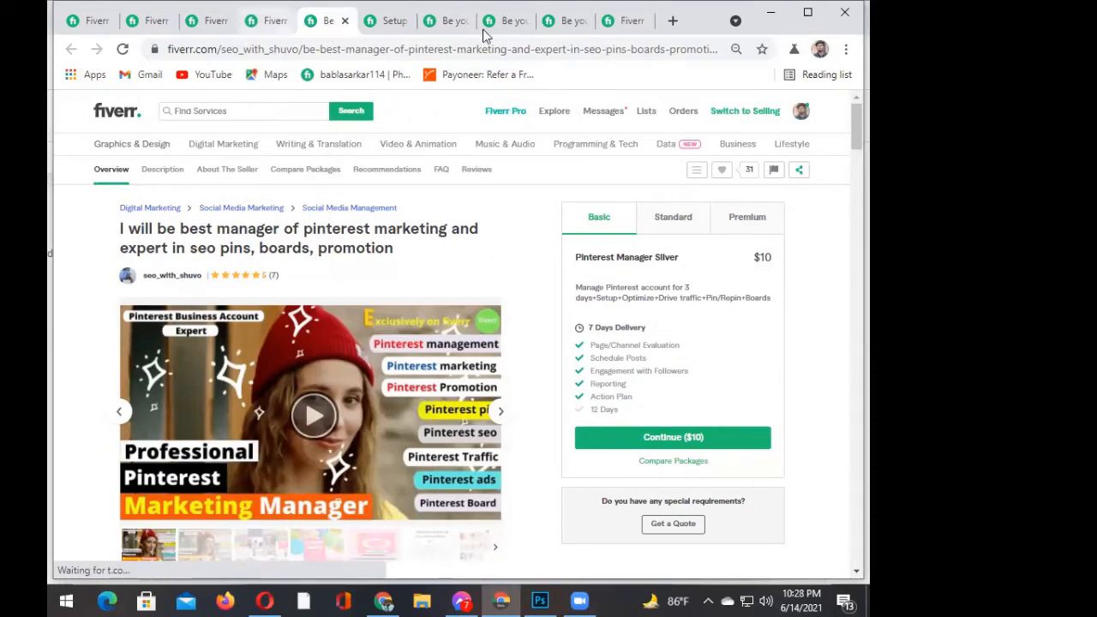
- Open the seller's own profile from the Fiverr help page and start creating a new gig
{"action": "left_click", "coordinate": [630, 26]}
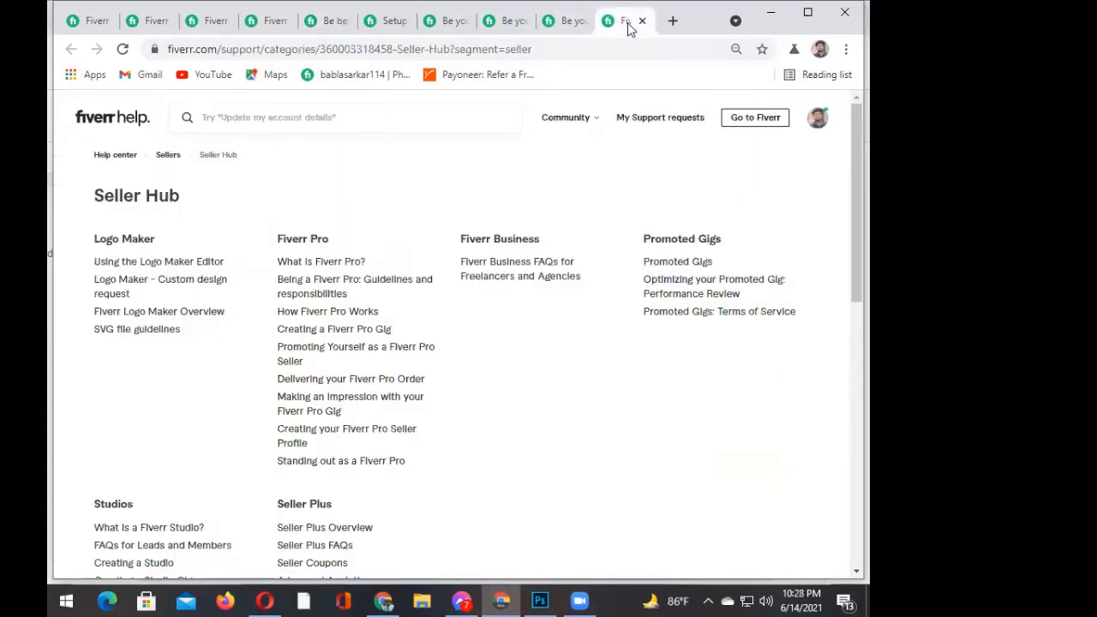
{"action": "left_click", "coordinate": [814, 122]}
{"action": "left_click", "coordinate": [736, 152]}
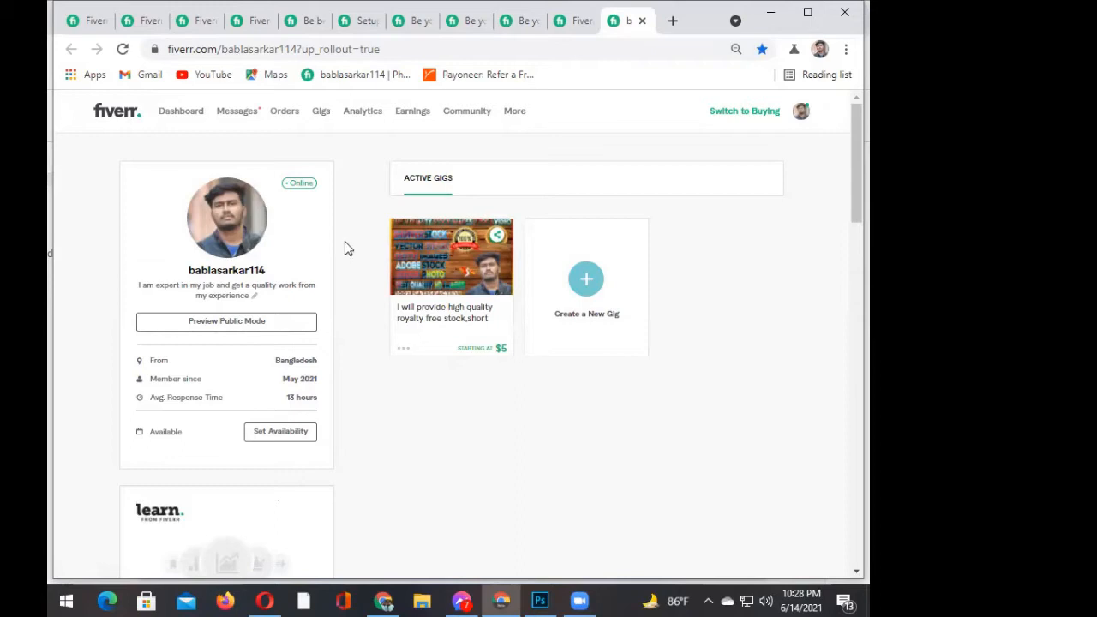
{"action": "left_click", "coordinate": [579, 291]}
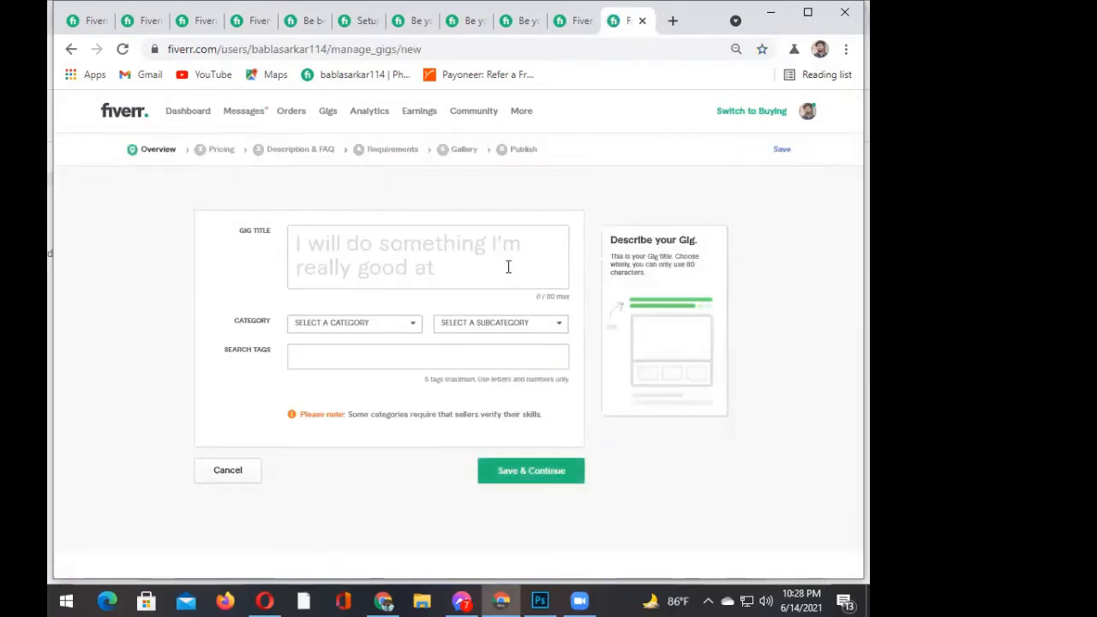
- Examine the wording after "I will" in the active pinterest marketing manager gig's title and return to the new gig form
{"action": "left_click", "coordinate": [482, 261]}
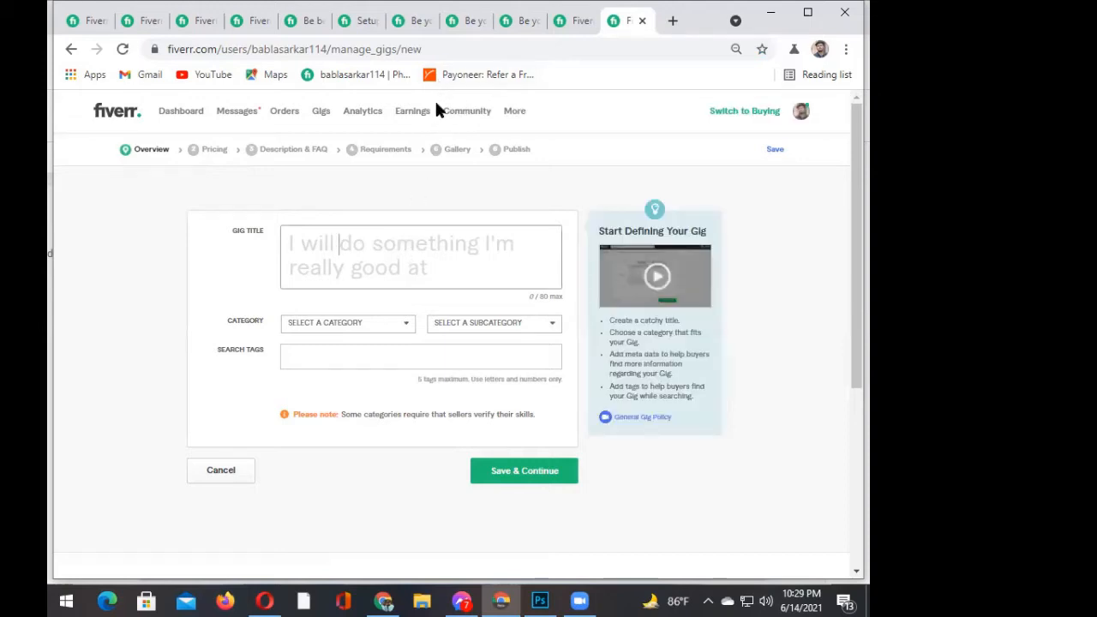
{"action": "left_click", "coordinate": [454, 24]}
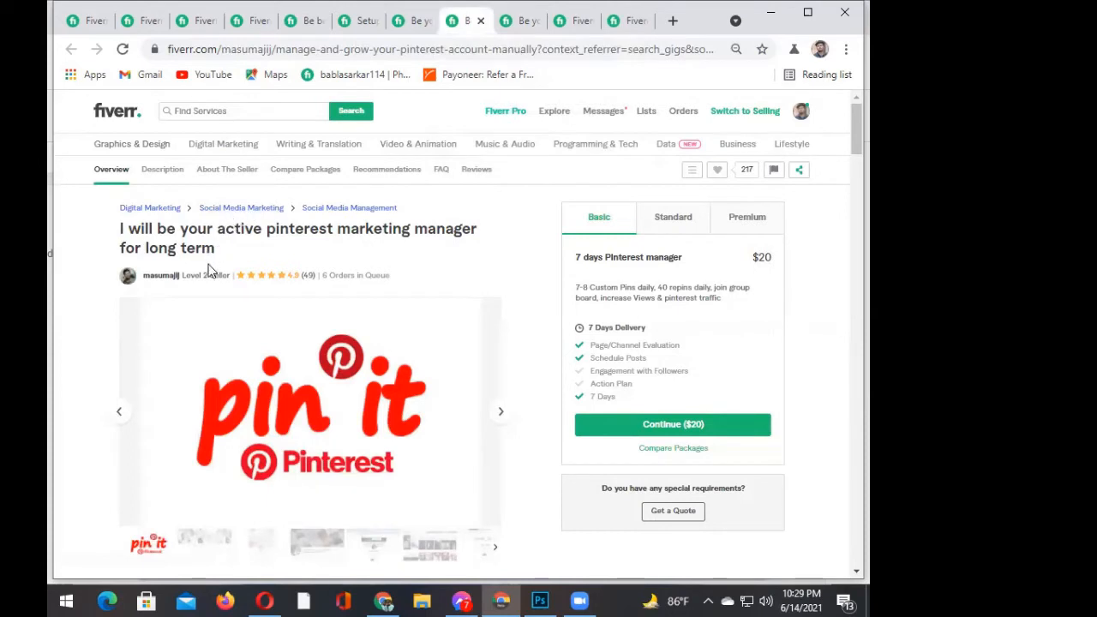
{"action": "left_click_drag", "start_coordinate": [215, 248], "coordinate": [162, 224]}
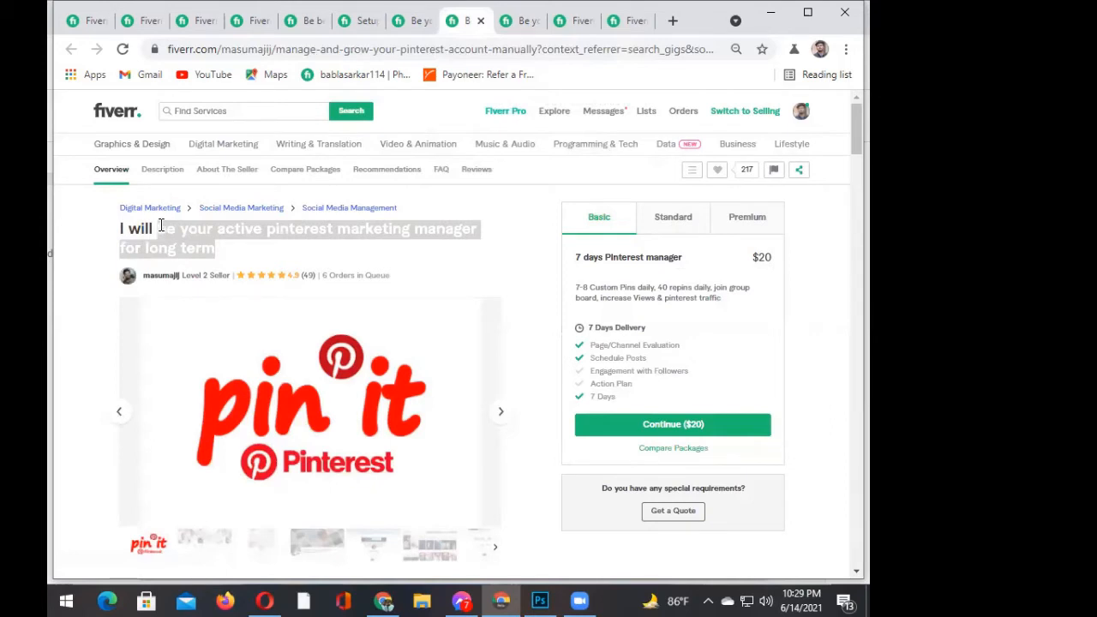
{"action": "left_click", "coordinate": [636, 26]}
- Begin the new gig's title with "be your prof" after the preset "I will"
{"action": "mouse_move", "coordinate": [308, 289]}
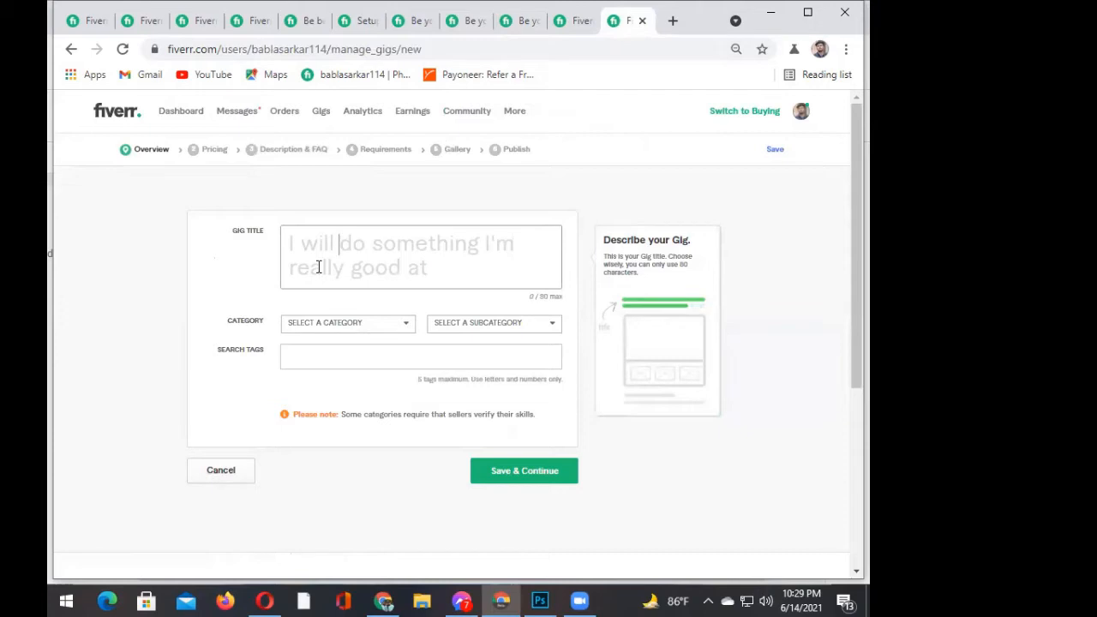
{"action": "type", "text": "be"}
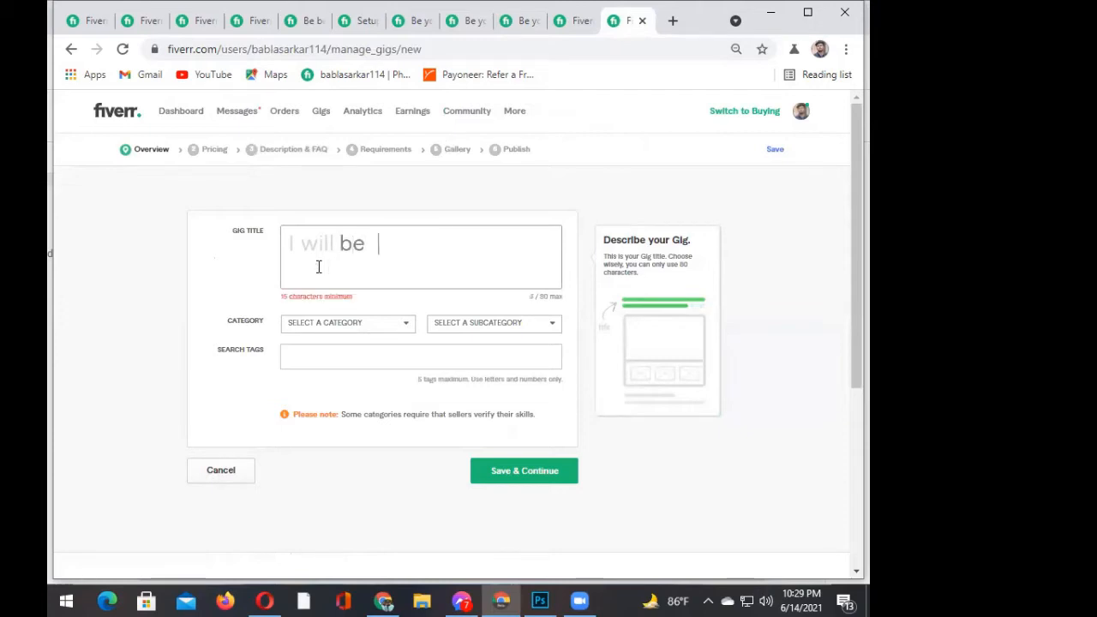
{"action": "key", "text": "BackSpace"}
{"action": "type", "text": "your"}
{"action": "type", "text": "pro"}
{"action": "type", "text": "a"}
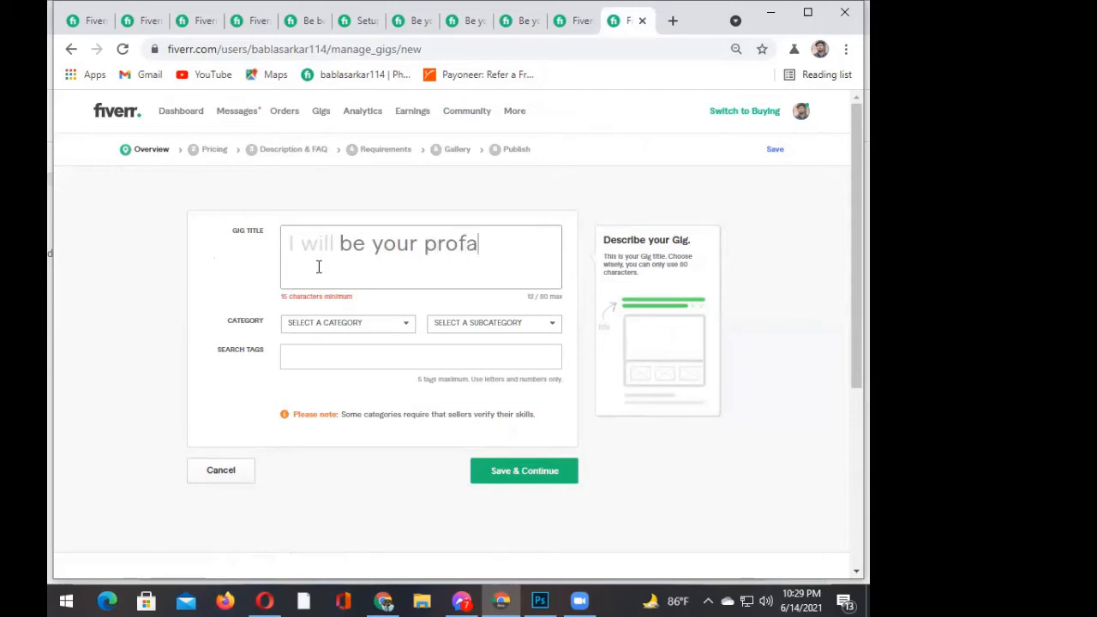
{"action": "type", "text": "s"}
{"action": "key", "text": "BackSpace"}
{"action": "key", "text": "BackSpace"}
{"action": "type", "text": "ation"}
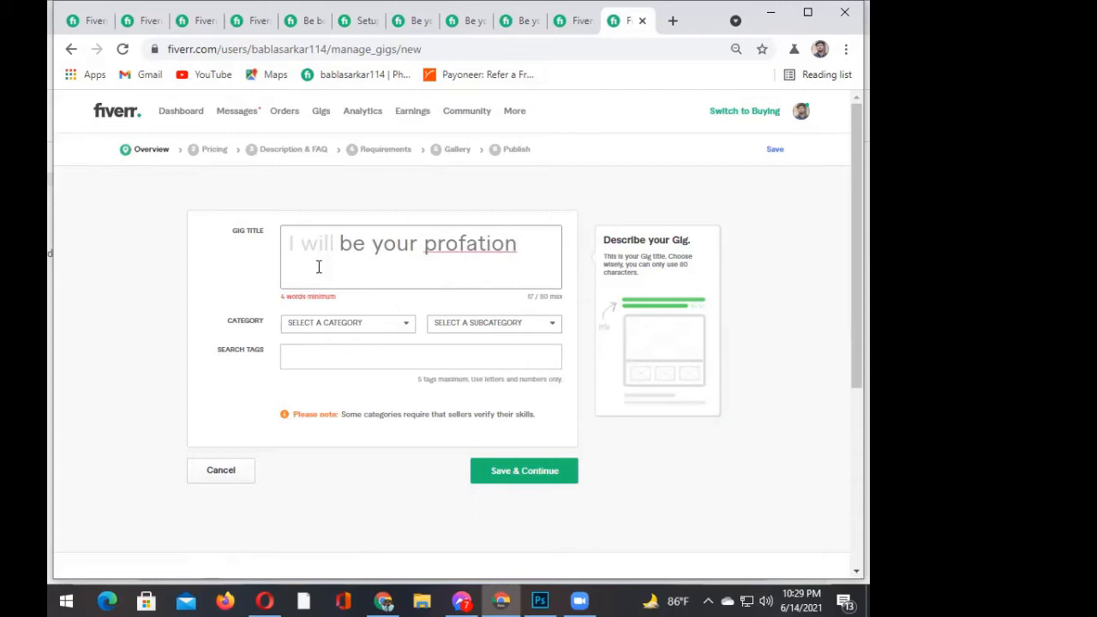
{"action": "key", "text": "BackSpace"}
{"action": "key", "text": "BackSpace"}
{"action": "key", "text": "BackSpace"}
{"action": "key", "text": "BackSpace"}
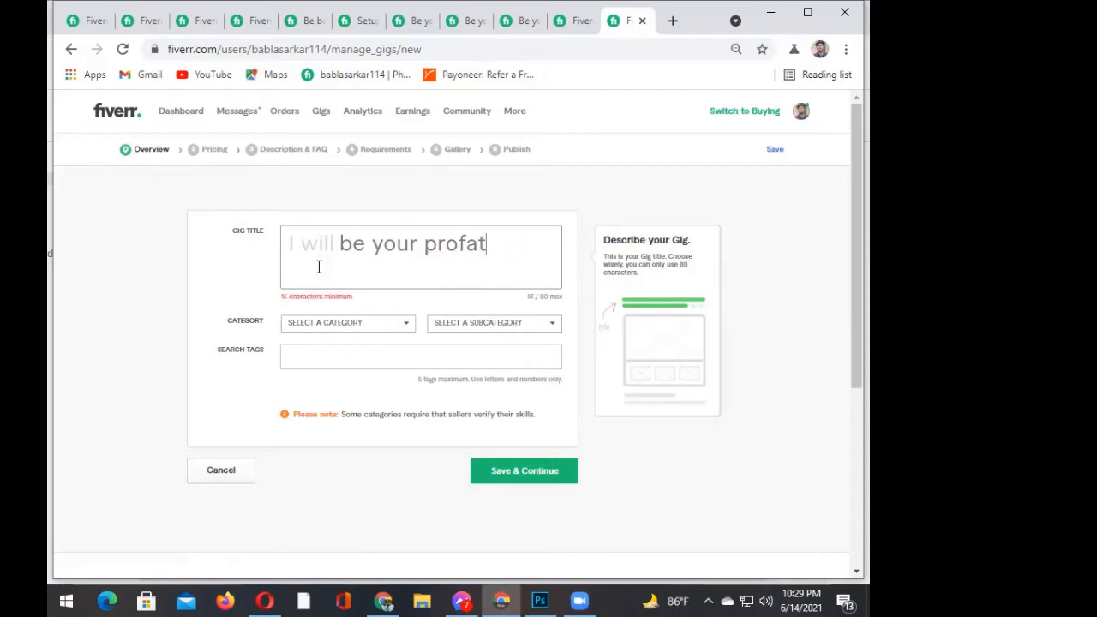
{"action": "key", "text": "BackSpace"}
{"action": "type", "text": "a"}
{"action": "key", "text": "BackSpace"}
- Complete the gig title's third word using the spelling suggestion "prefinal" and change it to "profinal"
{"action": "type", "text": "e"}
{"action": "type", "text": "nal"}
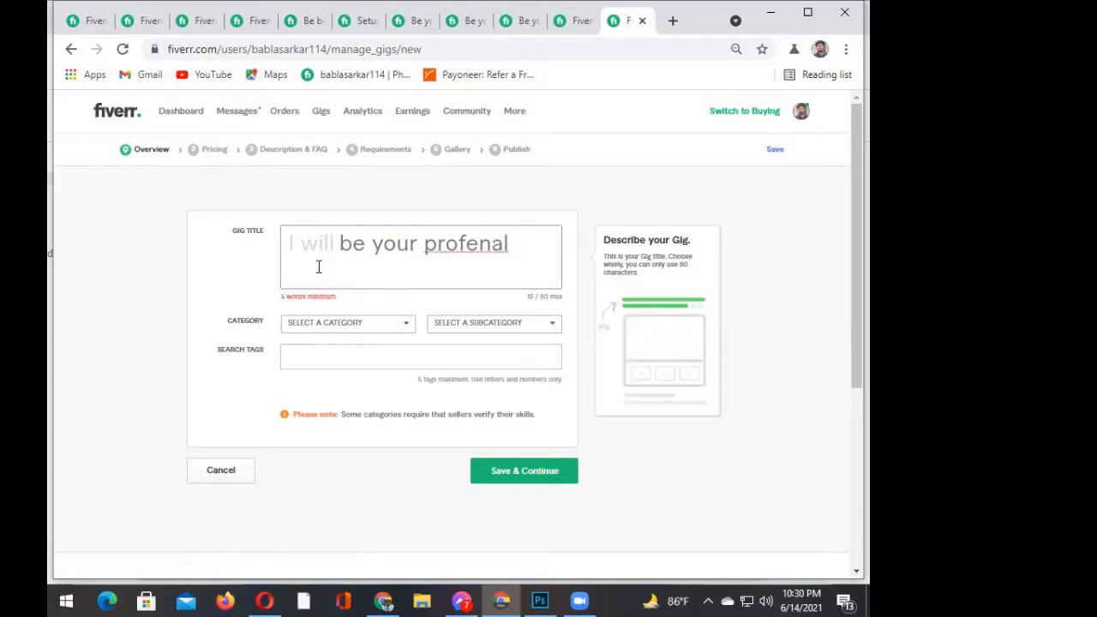
{"action": "right_click", "coordinate": [472, 247]}
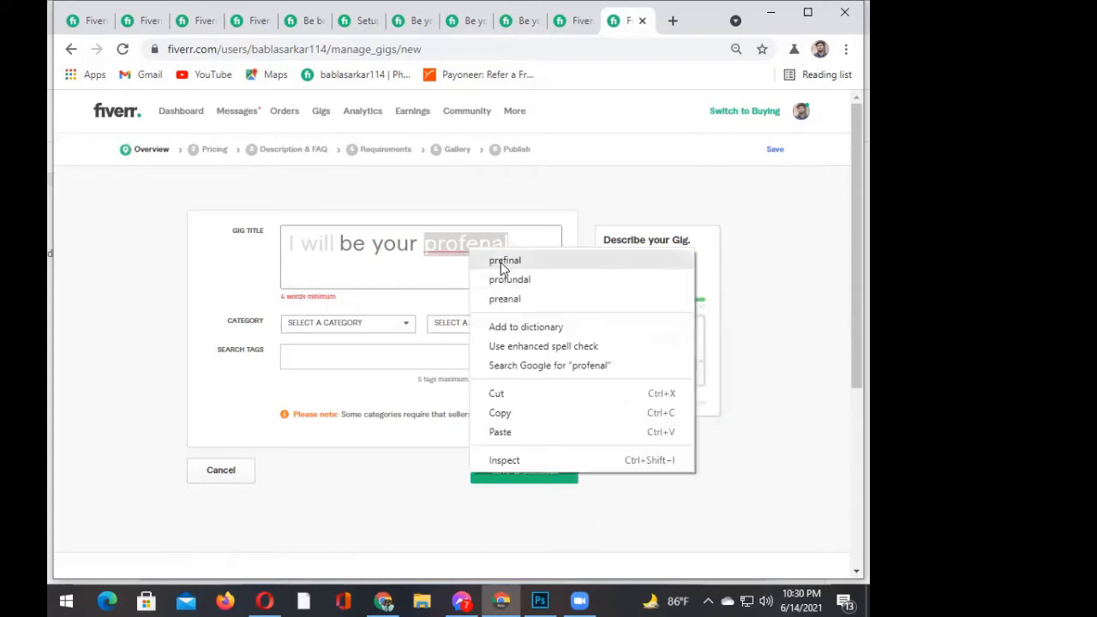
{"action": "left_click", "coordinate": [503, 261]}
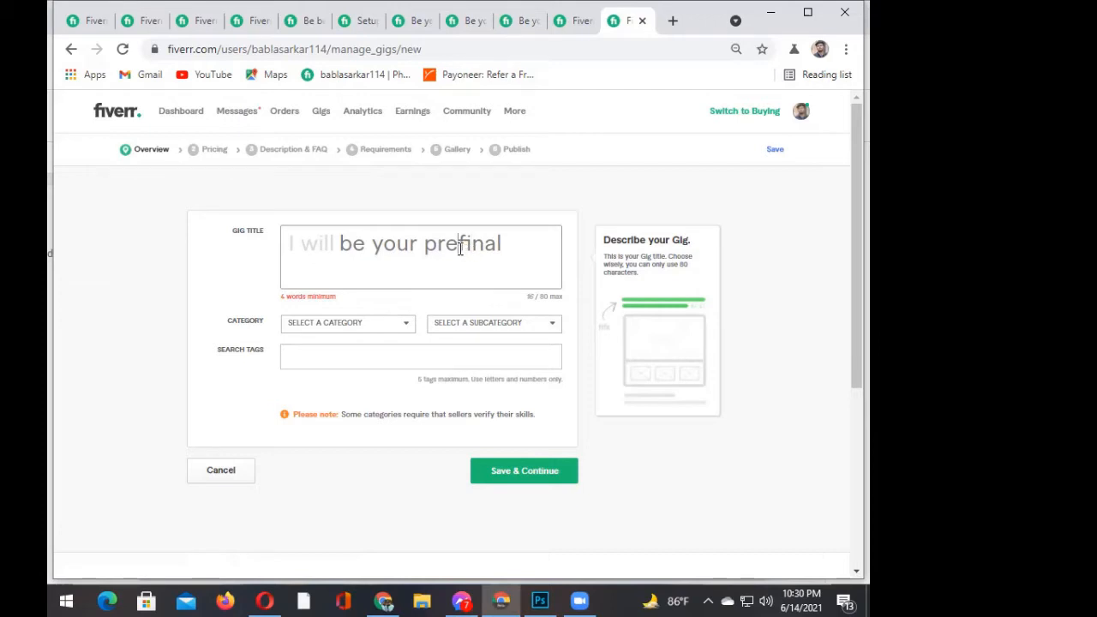
{"action": "key", "text": "BackSpace"}
{"action": "type", "text": "o"}
{"action": "right_click", "coordinate": [468, 250]}
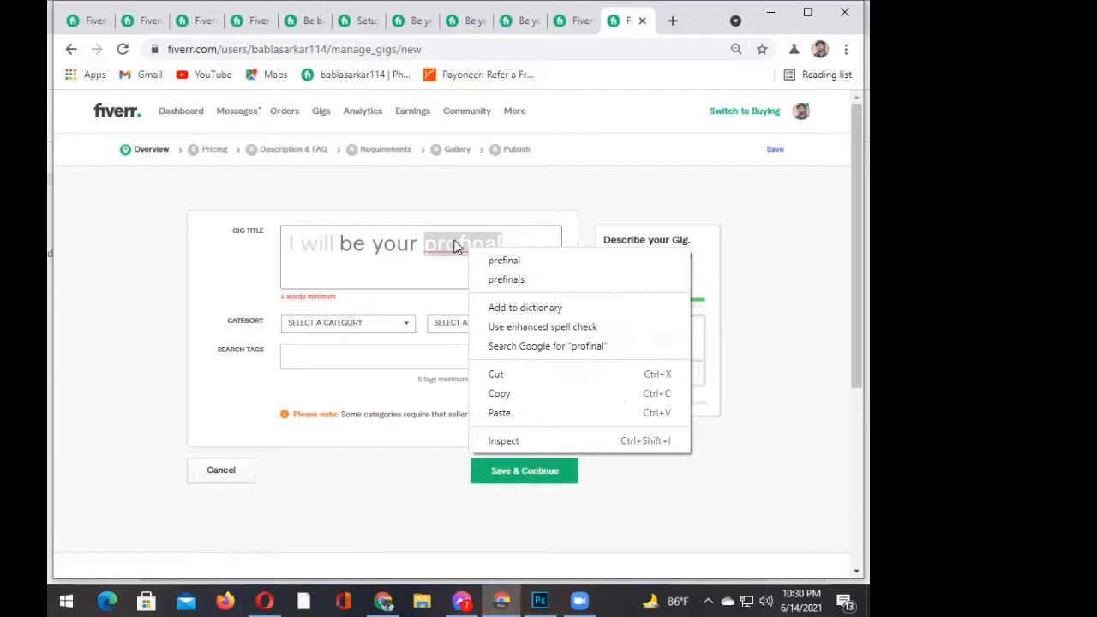
{"action": "left_click", "coordinate": [510, 242]}
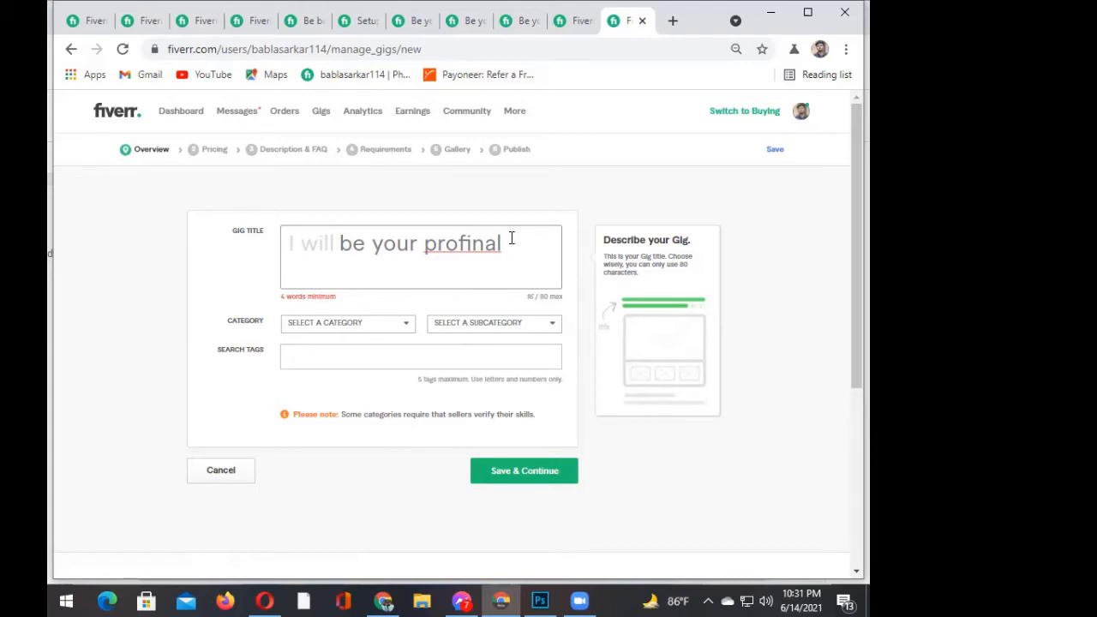
- Extend the gig title with "pinterest marketing mane"
{"action": "type", "text": "pint"}
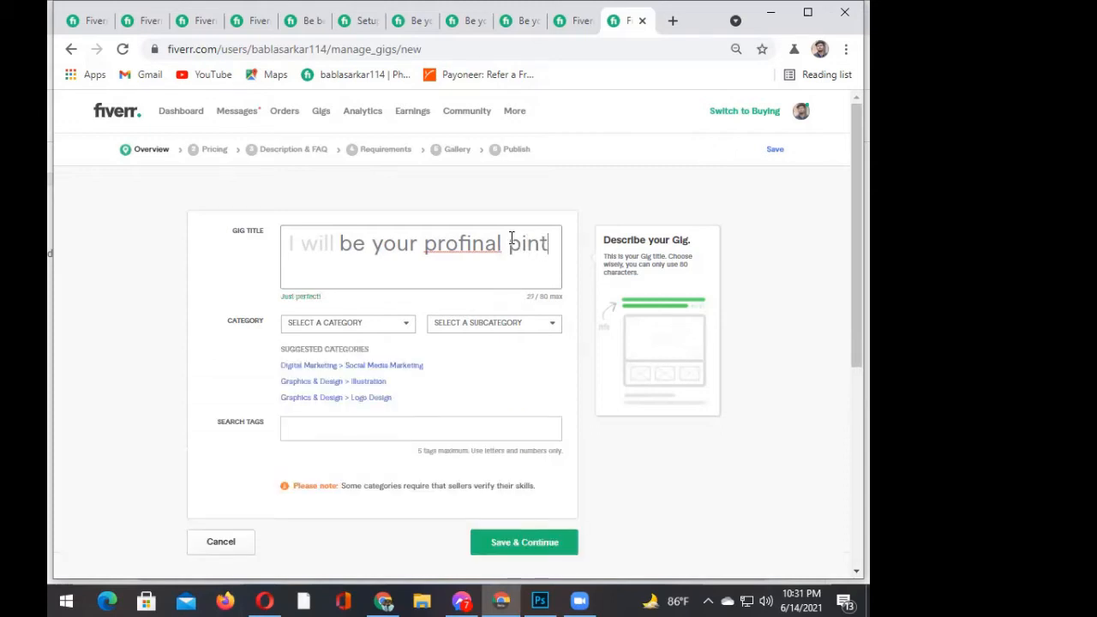
{"action": "type", "text": "er"}
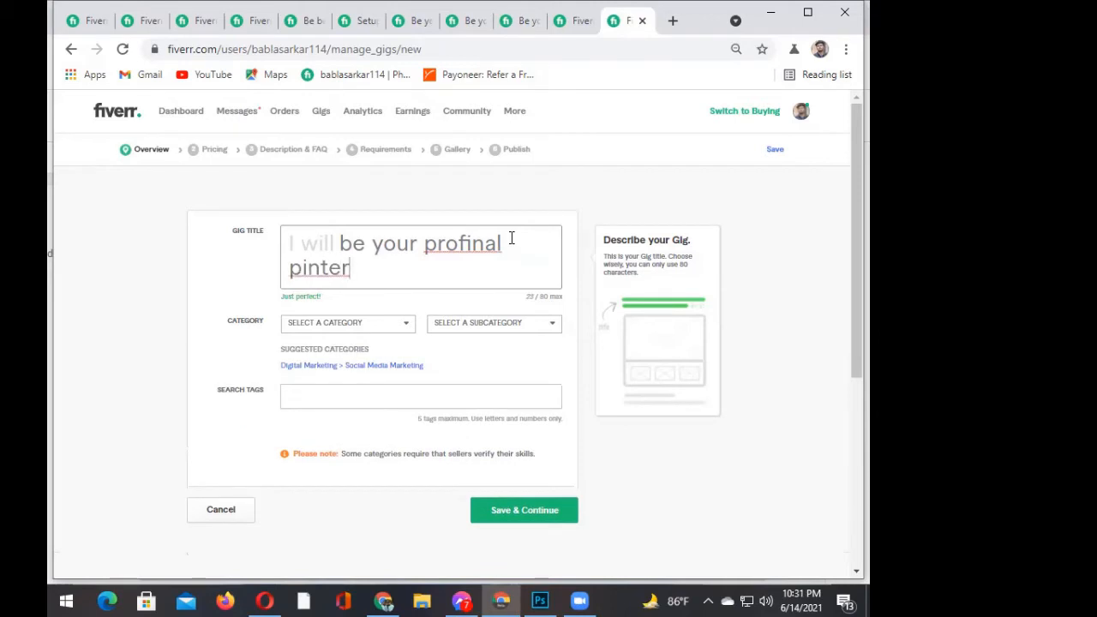
{"action": "type", "text": "est"}
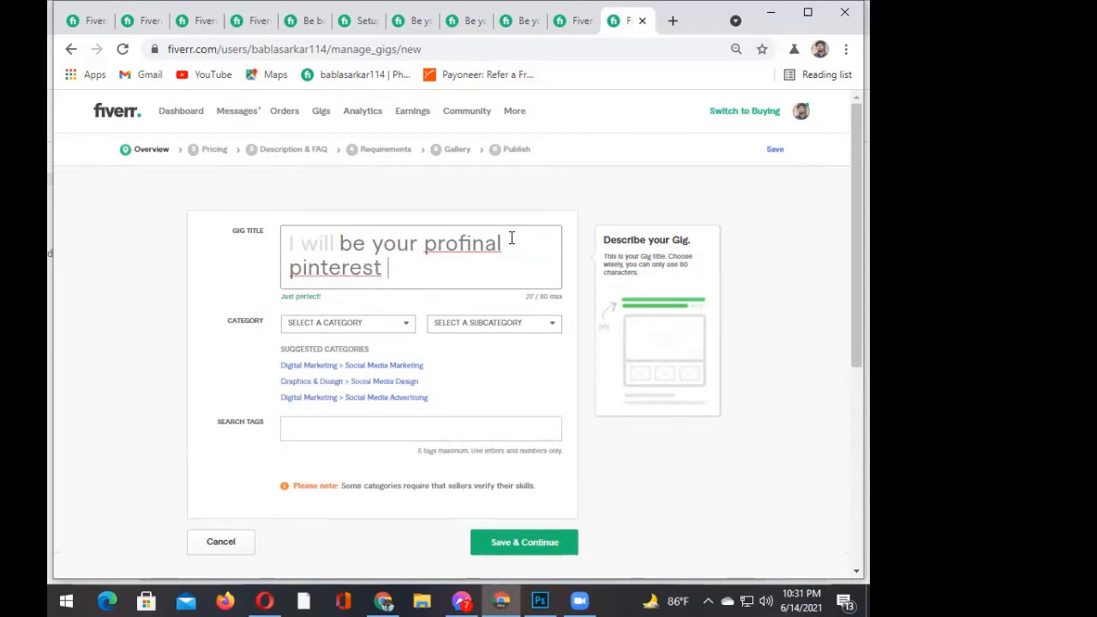
{"action": "type", "text": " marketing"}
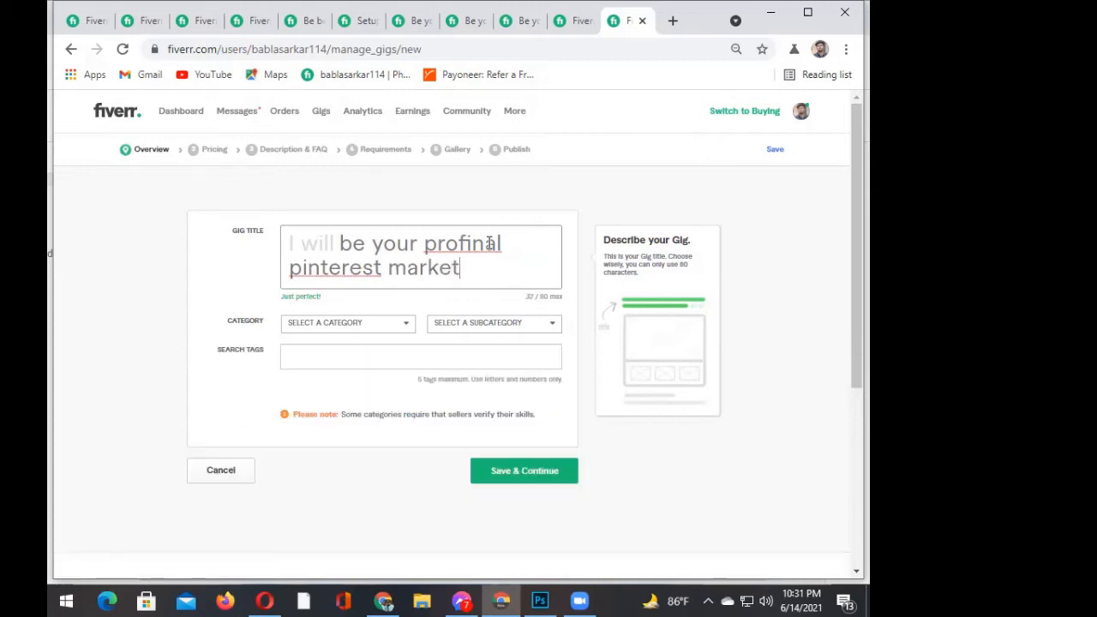
{"action": "type", "text": " mane"}
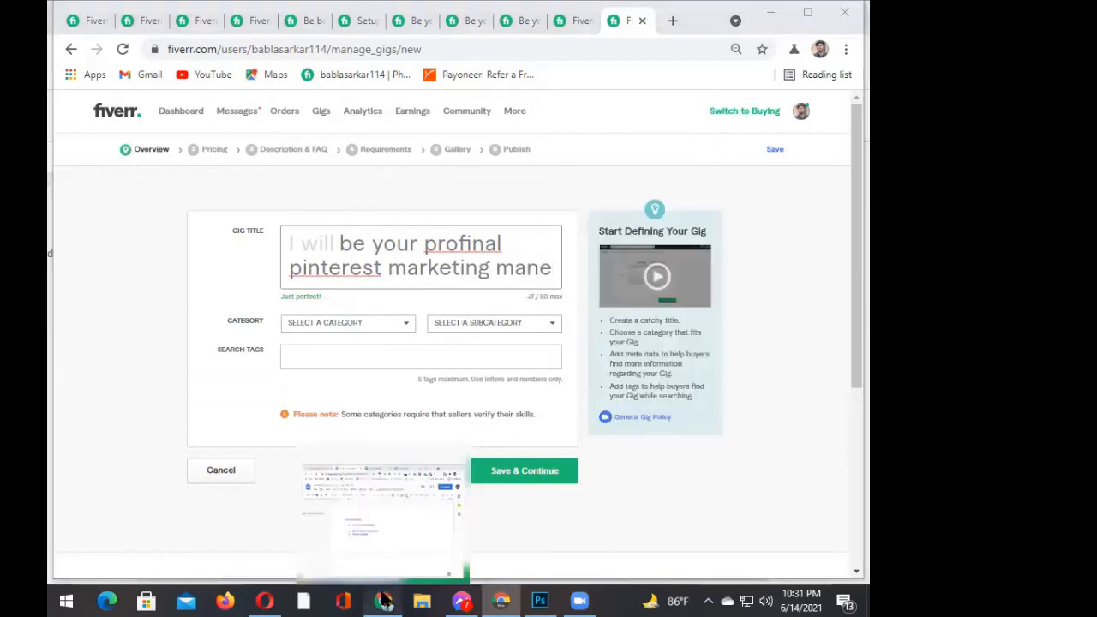
- Switch to the Google document to review the collected categories and subcategories, and return to the Fiverr gig form
{"action": "left_click", "coordinate": [383, 600]}
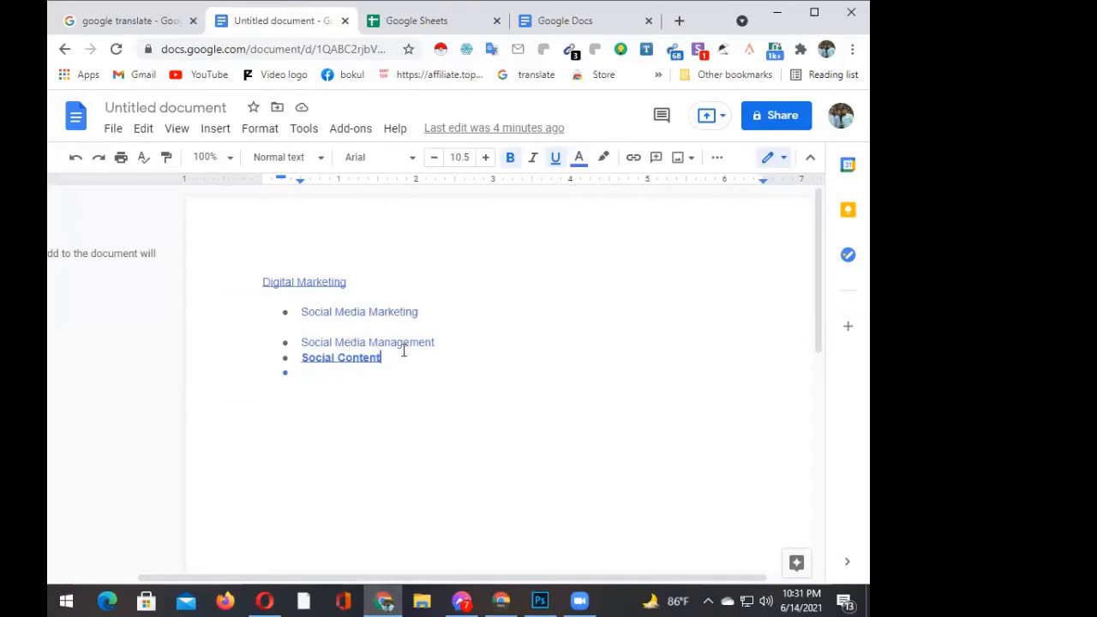
{"action": "left_click_drag", "start_coordinate": [433, 341], "coordinate": [369, 343]}
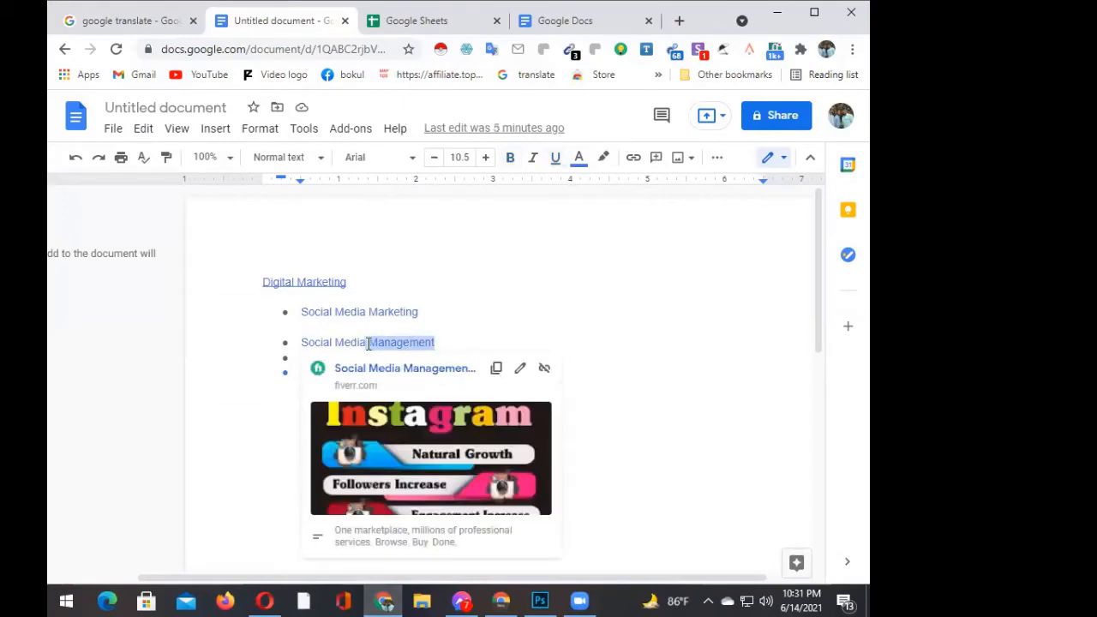
{"action": "left_click", "coordinate": [368, 343]}
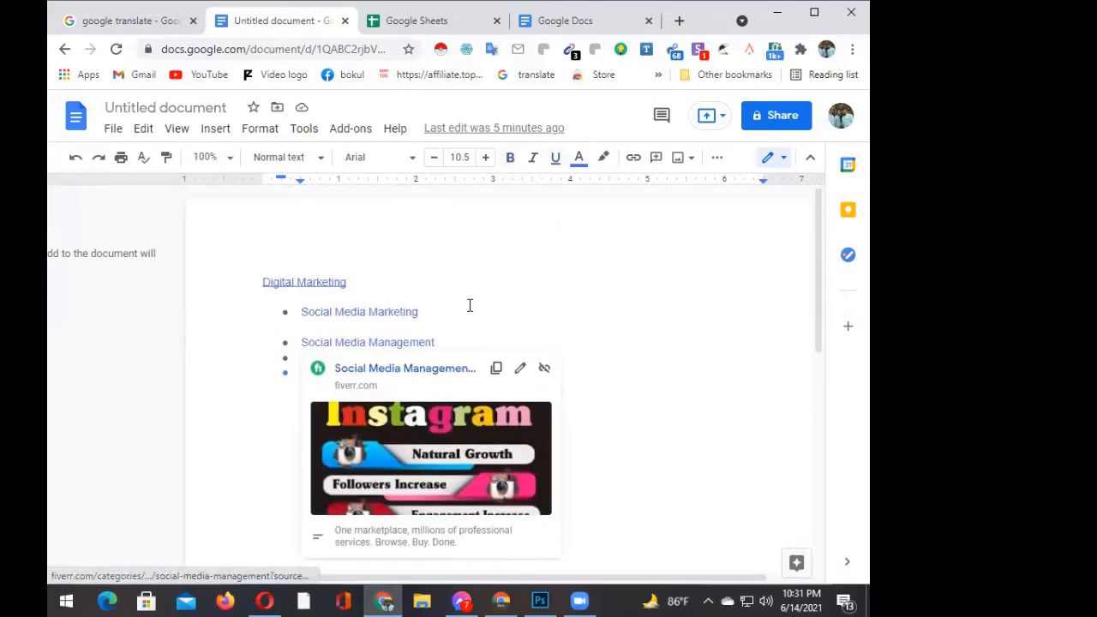
{"action": "left_click", "coordinate": [476, 322]}
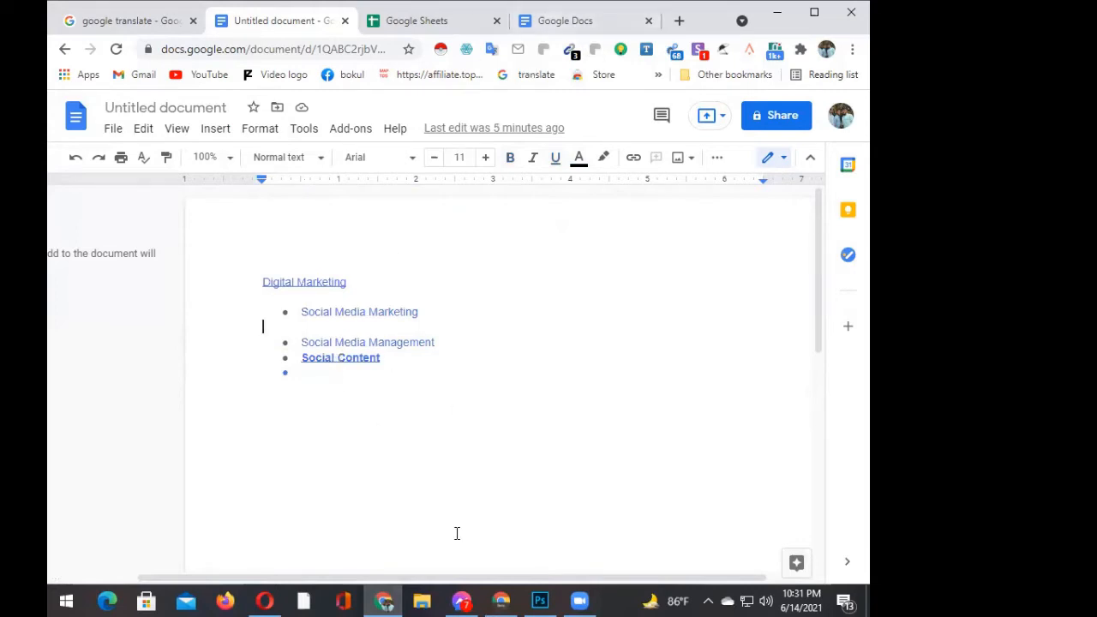
{"action": "left_click", "coordinate": [501, 600]}
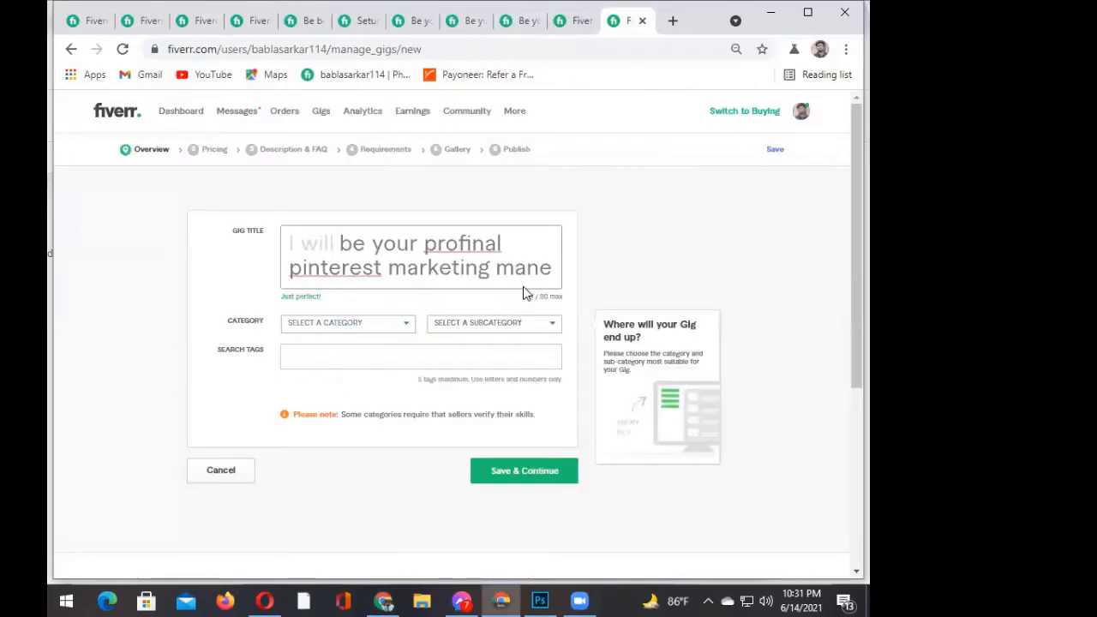
- Finish the gig title with the correctly spelled word "manager" followed by a period
{"action": "left_click", "coordinate": [526, 274]}
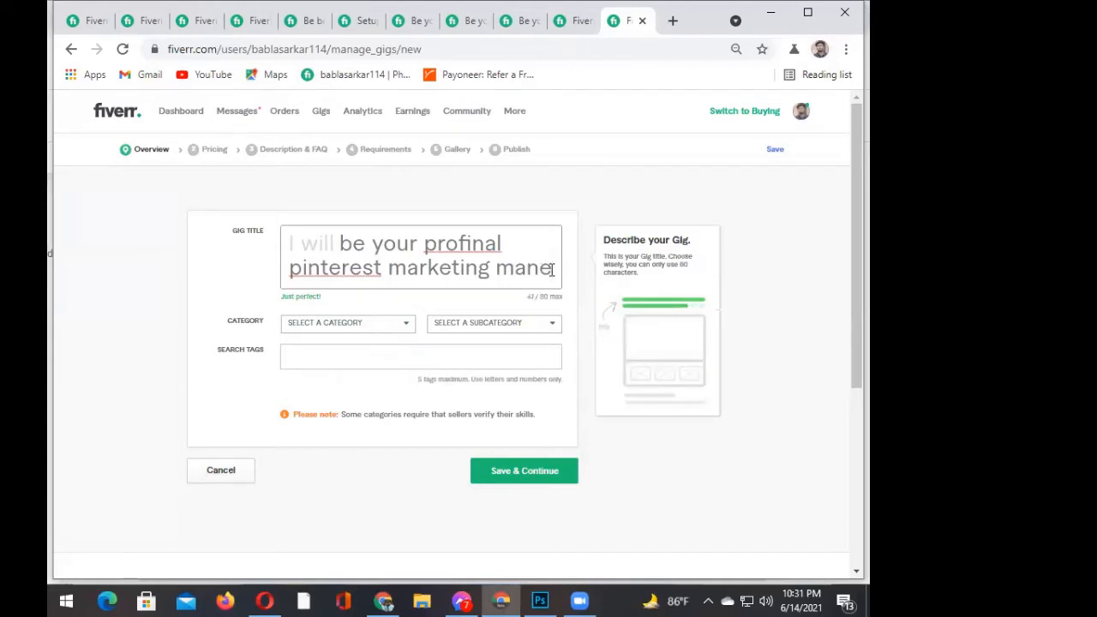
{"action": "type", "text": "ger"}
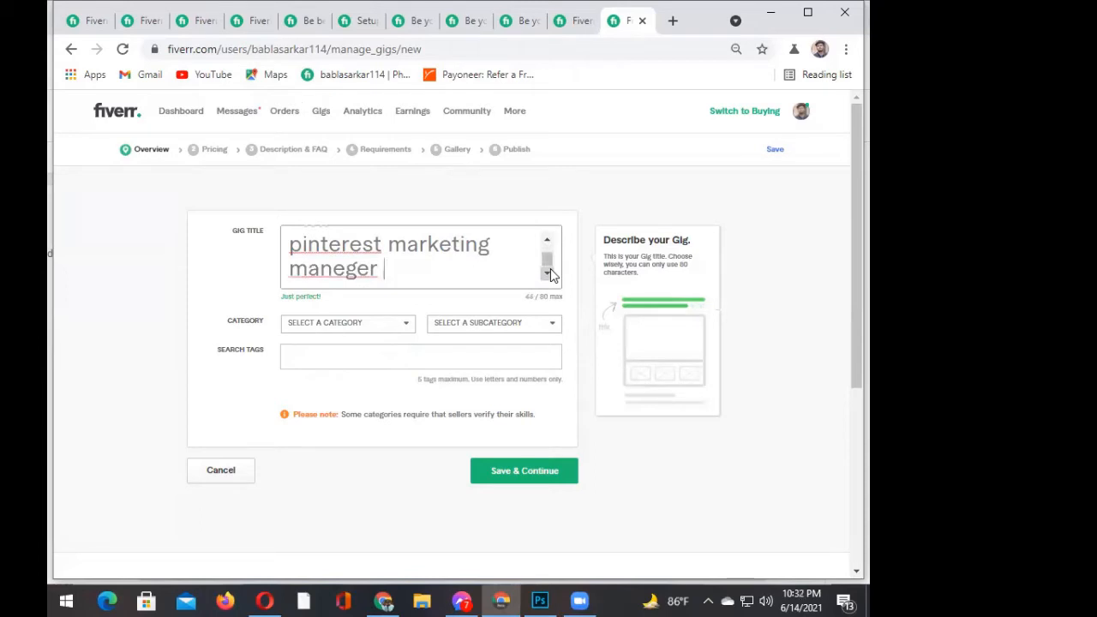
{"action": "double_click", "coordinate": [349, 269]}
{"action": "type", "text": "manager"}
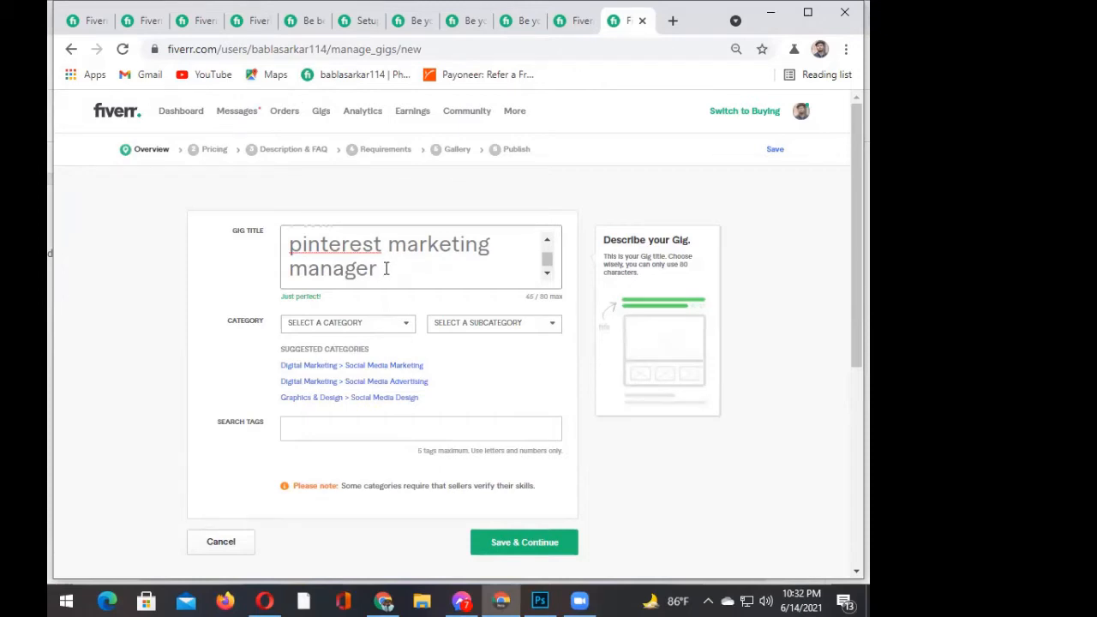
{"action": "key", "text": "BackSpace"}
{"action": "type", "text": "."}
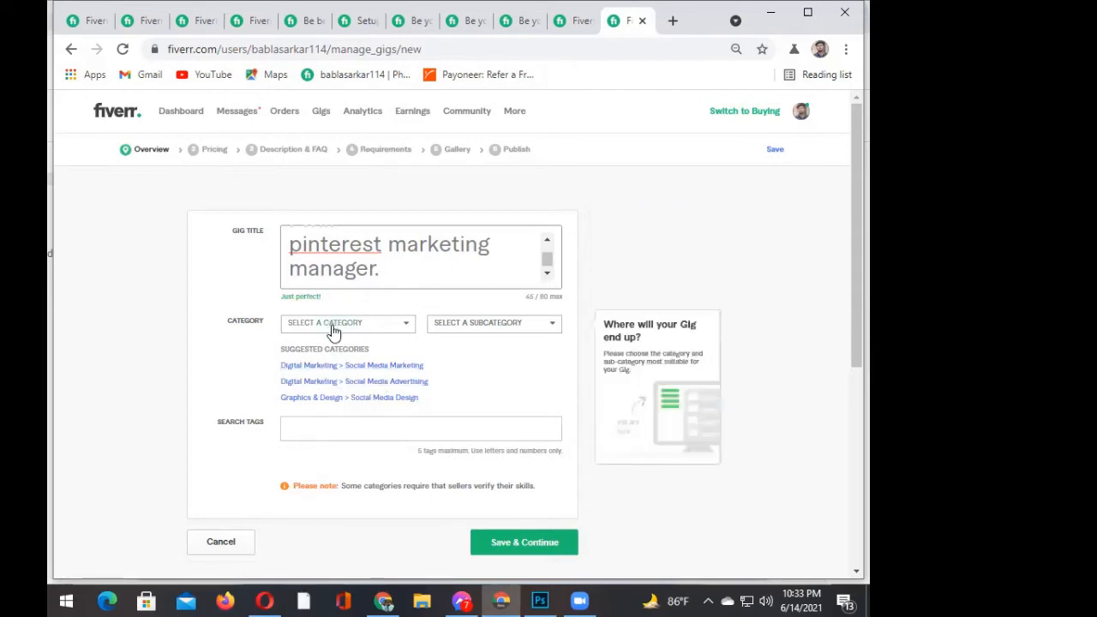
- Apply the suggested category Digital Marketing > Social Media Marketing and set the service type to Social Media Management
{"action": "left_click", "coordinate": [346, 366]}
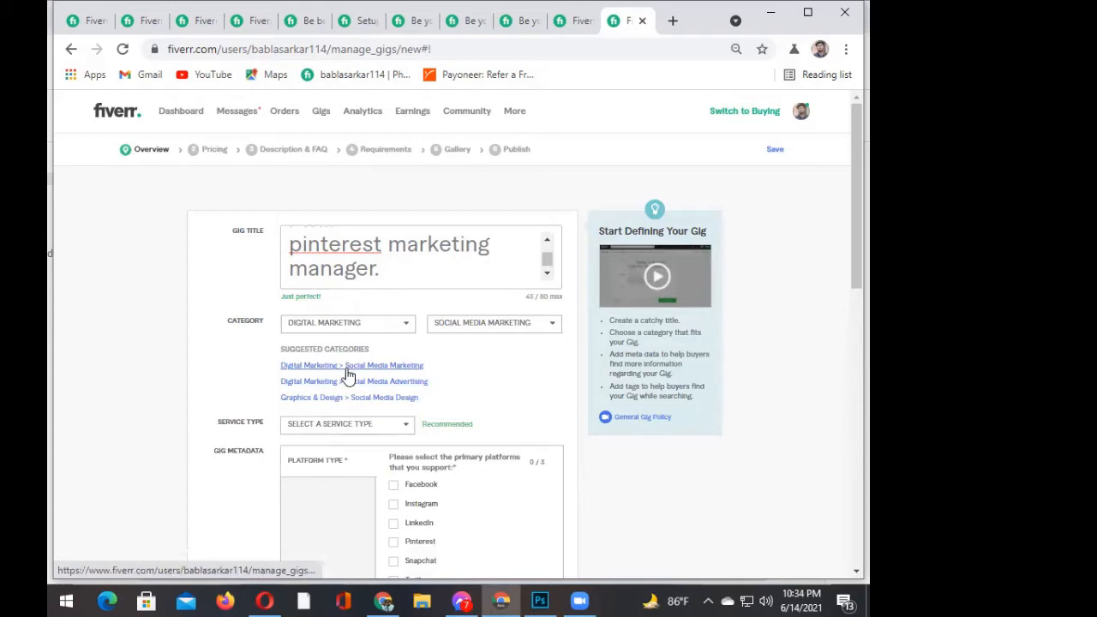
{"action": "left_click", "coordinate": [363, 430]}
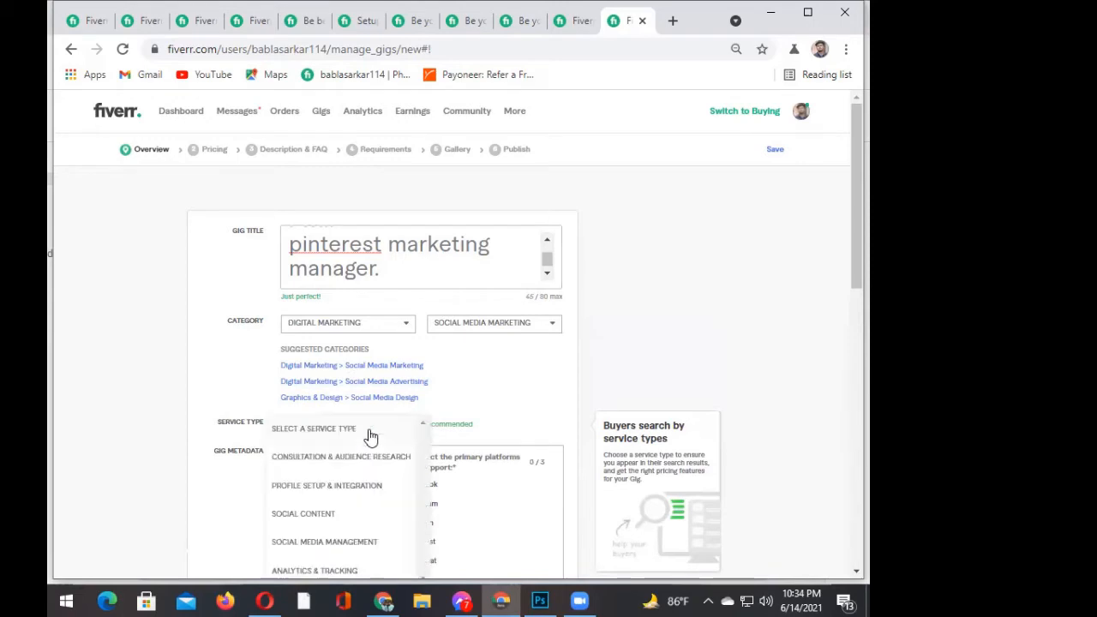
{"action": "scroll", "coordinate": [364, 442], "scroll_direction": "down", "scroll_amount": 1}
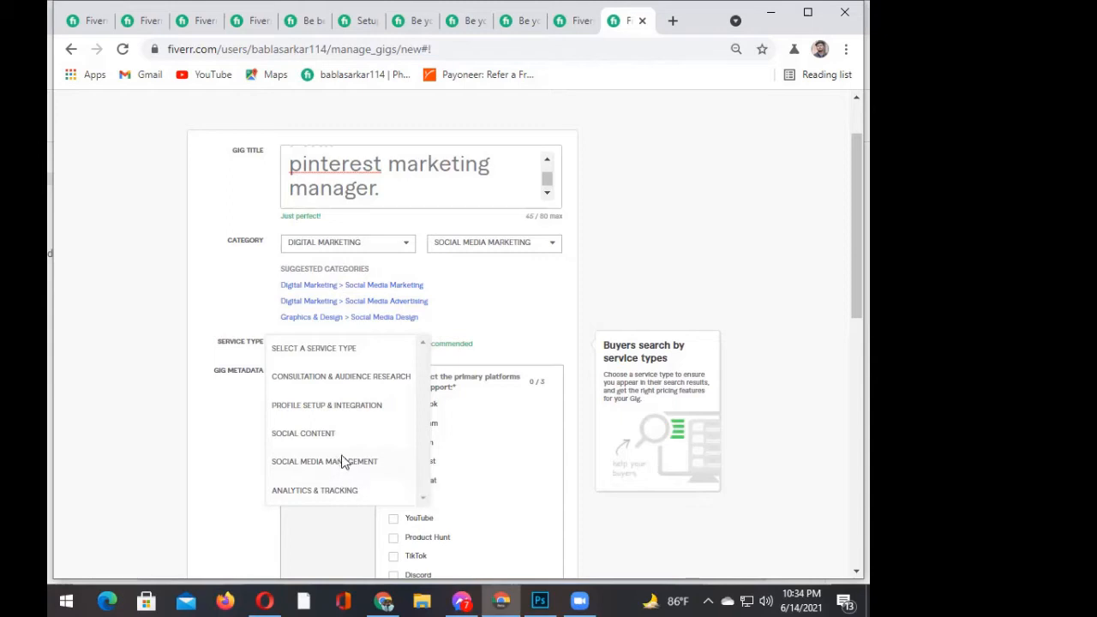
{"action": "left_click", "coordinate": [342, 462]}
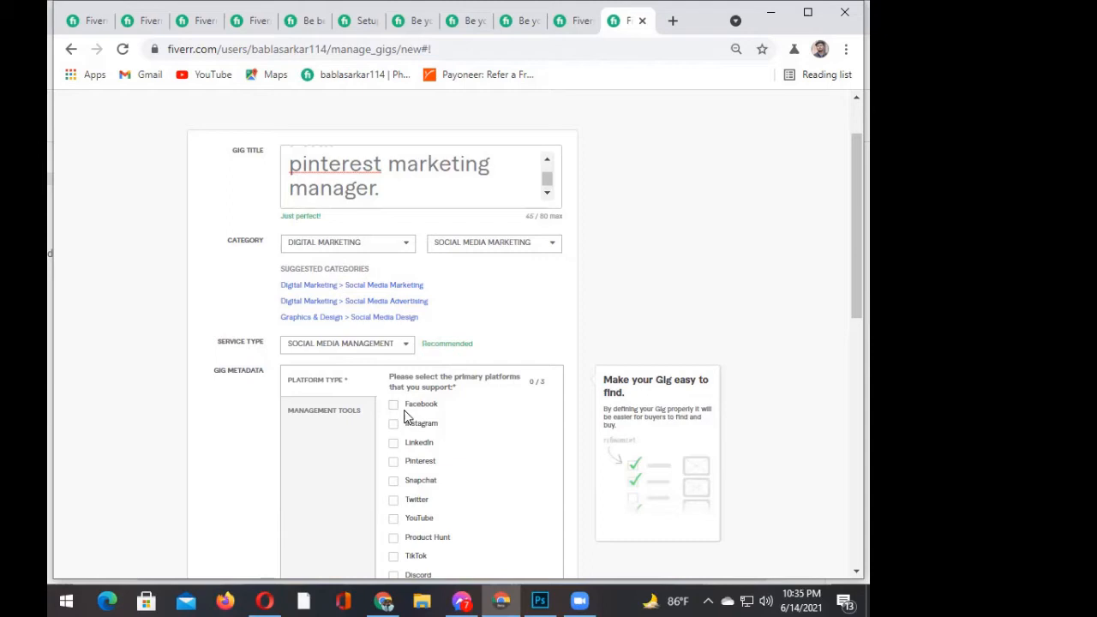
- Select Pinterest as the supported primary platform in the gig metadata
{"action": "scroll", "coordinate": [406, 416], "scroll_direction": "down", "scroll_amount": 1}
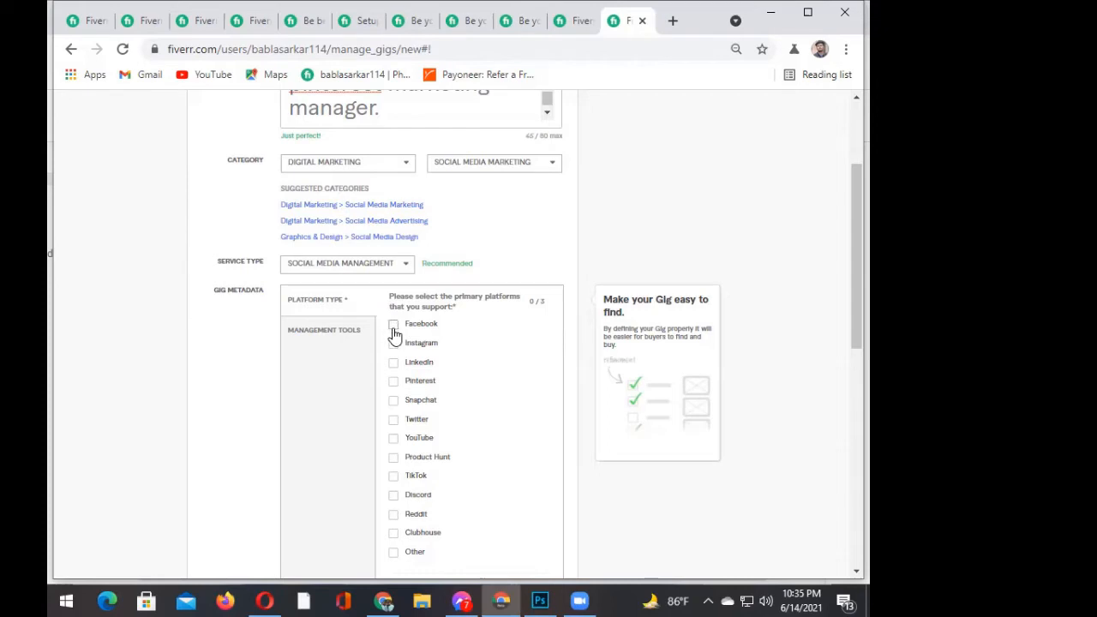
{"action": "left_click", "coordinate": [394, 382]}
- Review the gig overview form from title to search tags, including the management tools options in the metadata
{"action": "scroll", "coordinate": [444, 426], "scroll_direction": "down", "scroll_amount": 3}
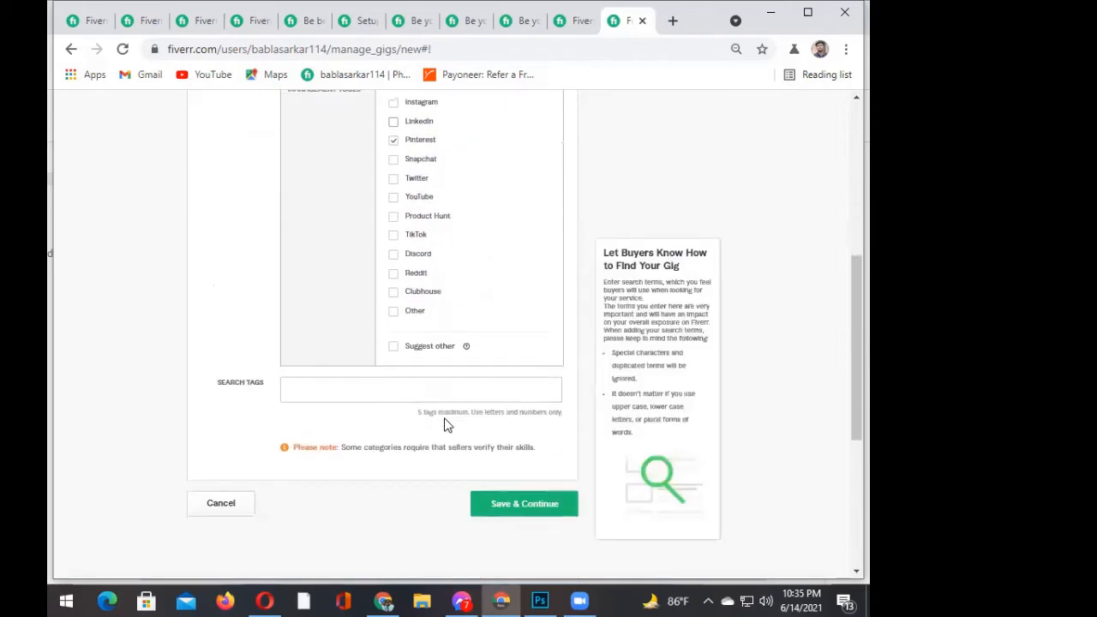
{"action": "scroll", "coordinate": [443, 426], "scroll_direction": "up", "scroll_amount": 4}
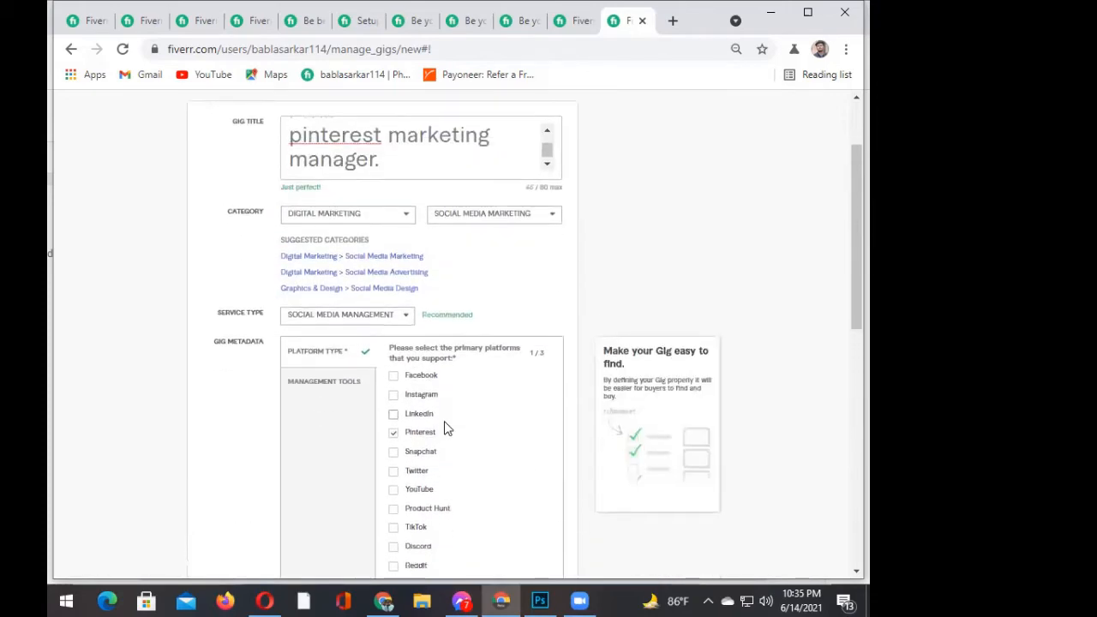
{"action": "scroll", "coordinate": [444, 428], "scroll_direction": "down", "scroll_amount": 2}
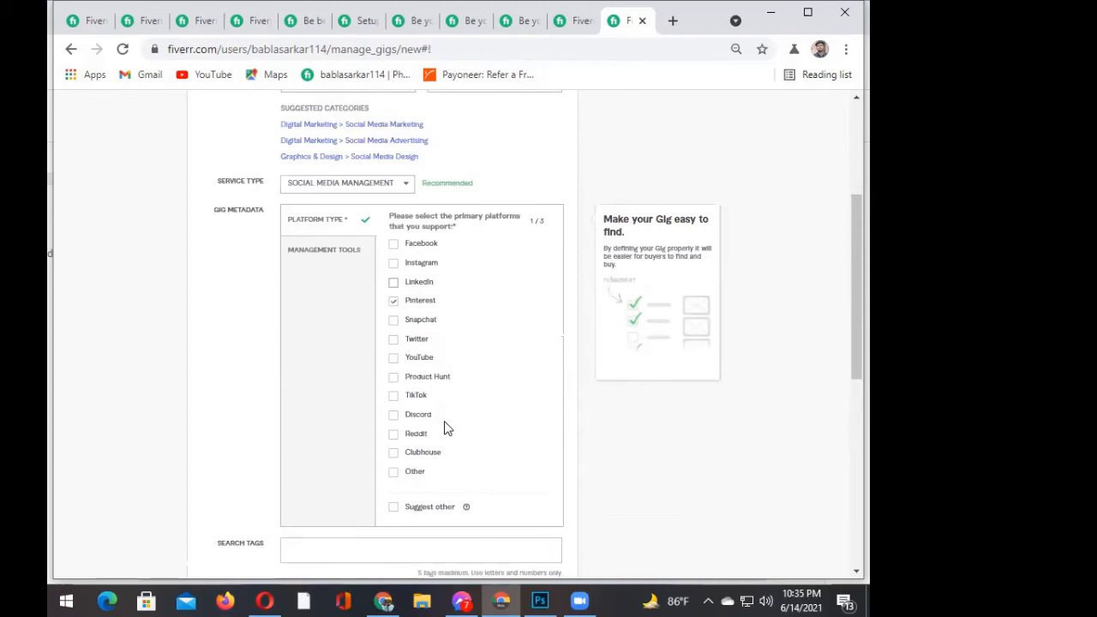
{"action": "scroll", "coordinate": [445, 428], "scroll_direction": "up", "scroll_amount": 1}
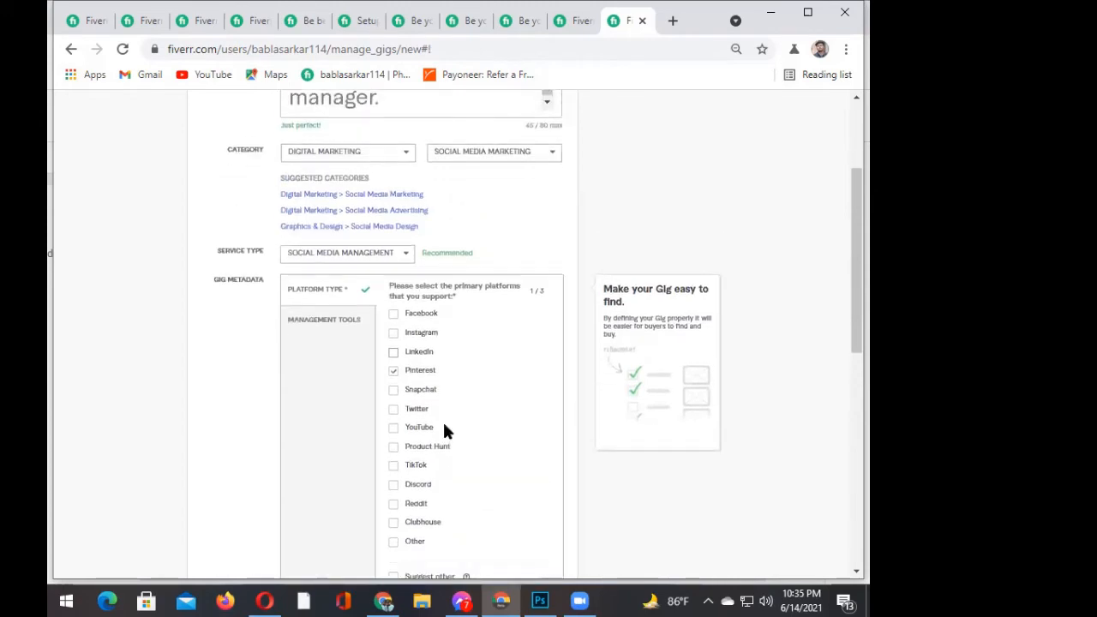
{"action": "scroll", "coordinate": [444, 431], "scroll_direction": "down", "scroll_amount": 6}
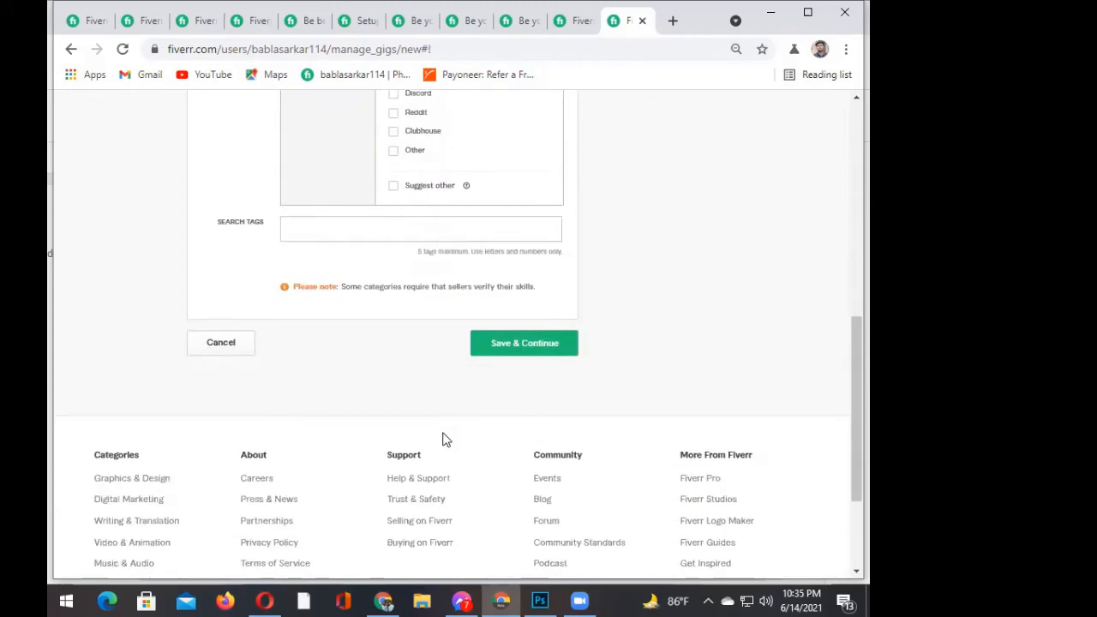
{"action": "scroll", "coordinate": [445, 410], "scroll_direction": "up", "scroll_amount": 4}
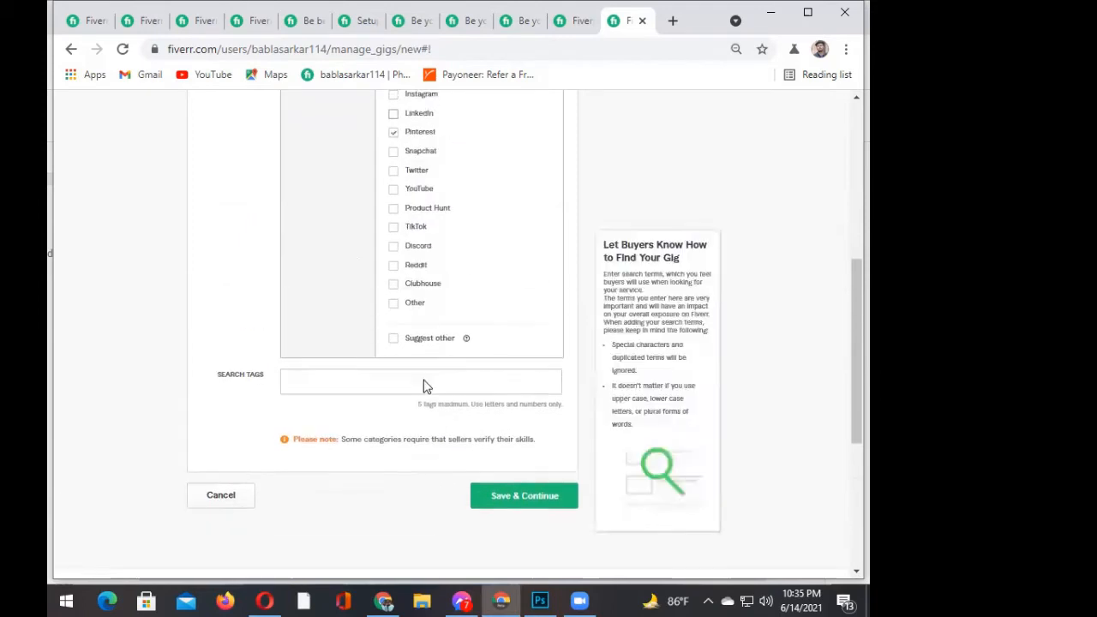
{"action": "scroll", "coordinate": [426, 380], "scroll_direction": "up", "scroll_amount": 5}
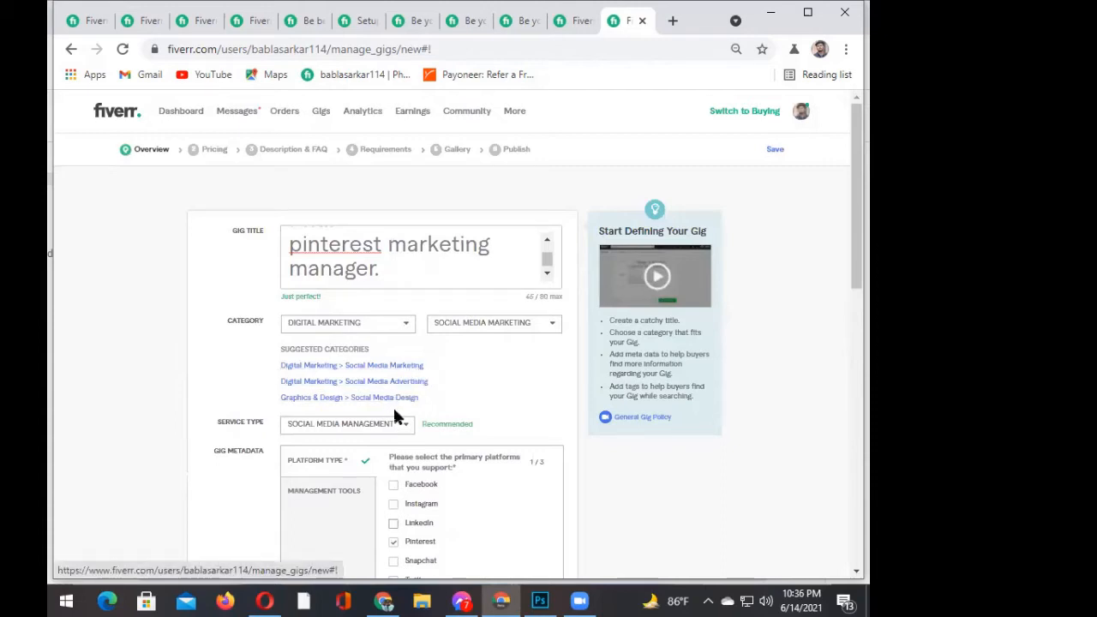
{"action": "scroll", "coordinate": [392, 405], "scroll_direction": "down", "scroll_amount": 1}
{"action": "scroll", "coordinate": [392, 405], "scroll_direction": "down", "scroll_amount": 1}
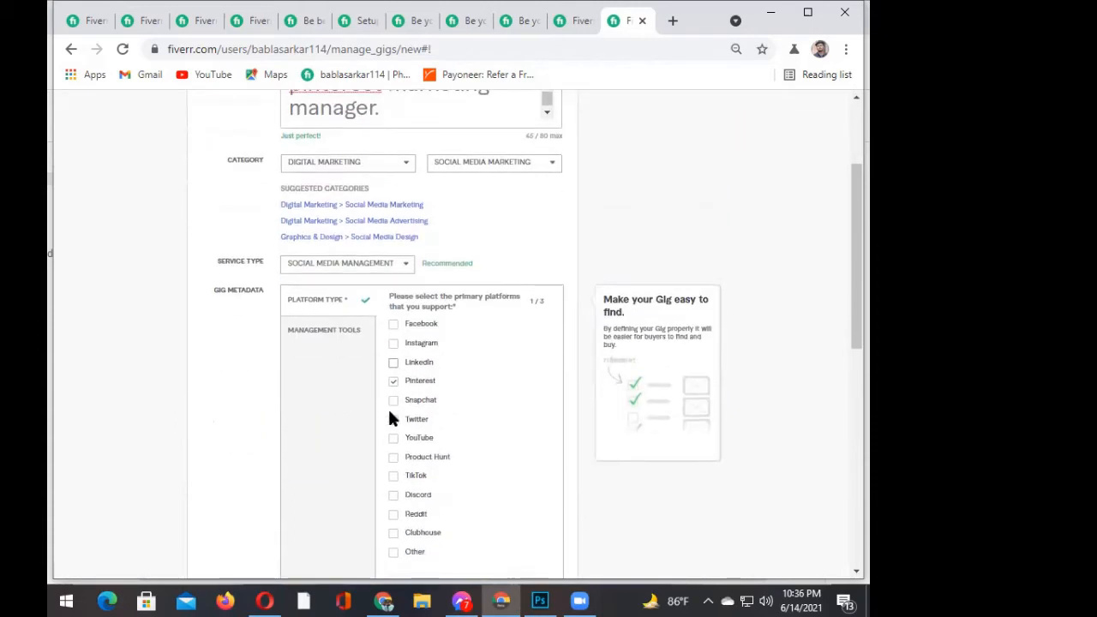
{"action": "double_click", "coordinate": [313, 344]}
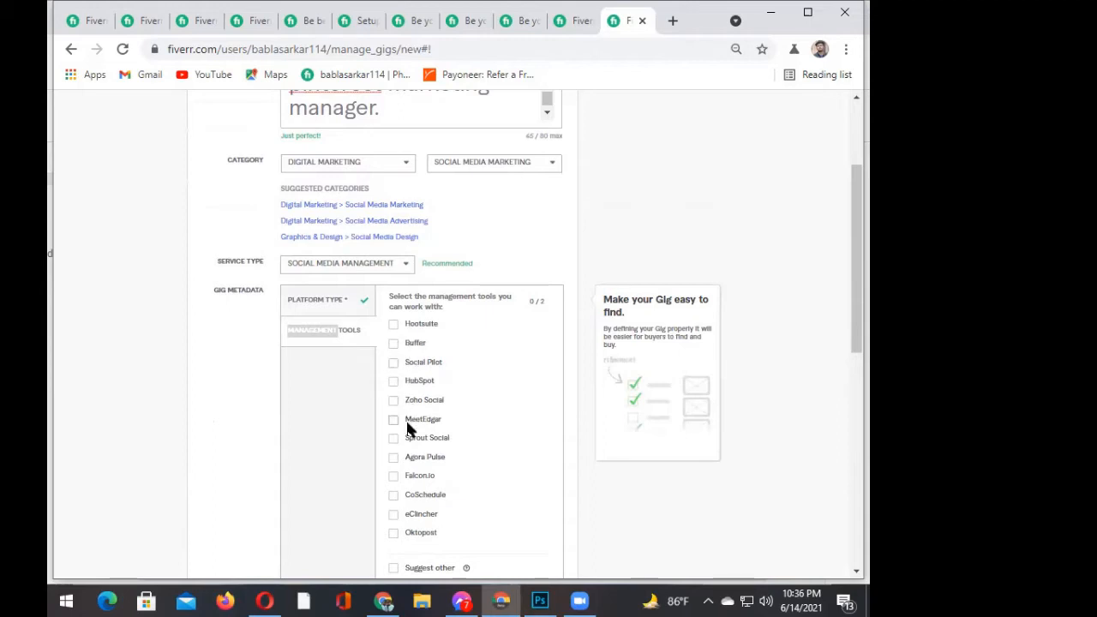
{"action": "scroll", "coordinate": [407, 438], "scroll_direction": "down", "scroll_amount": 5}
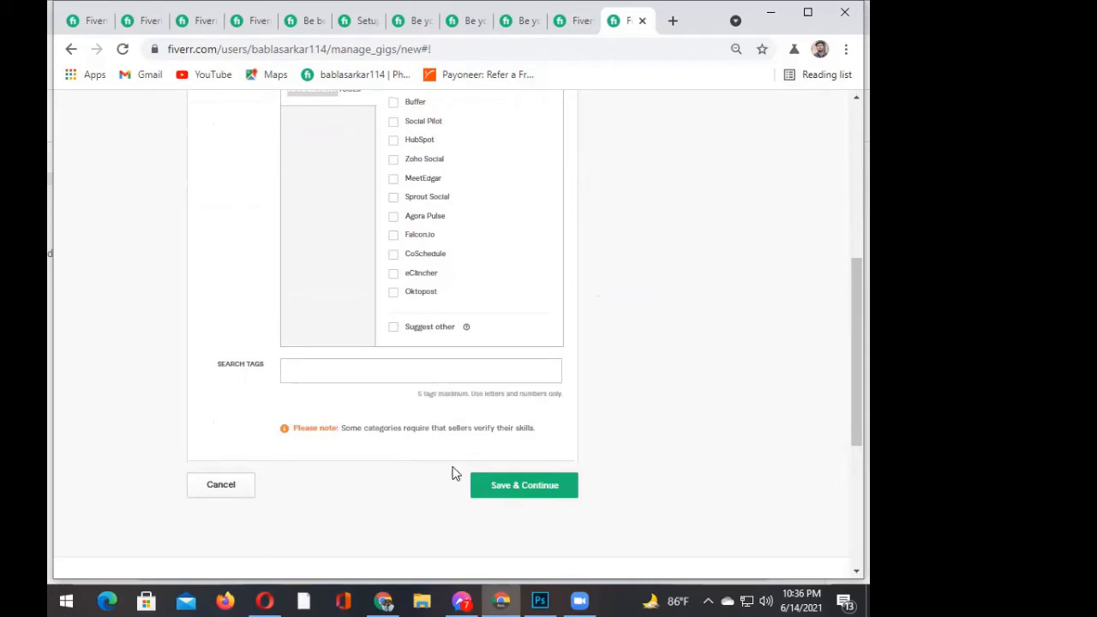
- Add "pinterest marketing" as the gig's first search tag
{"action": "mouse_move", "coordinate": [367, 411]}
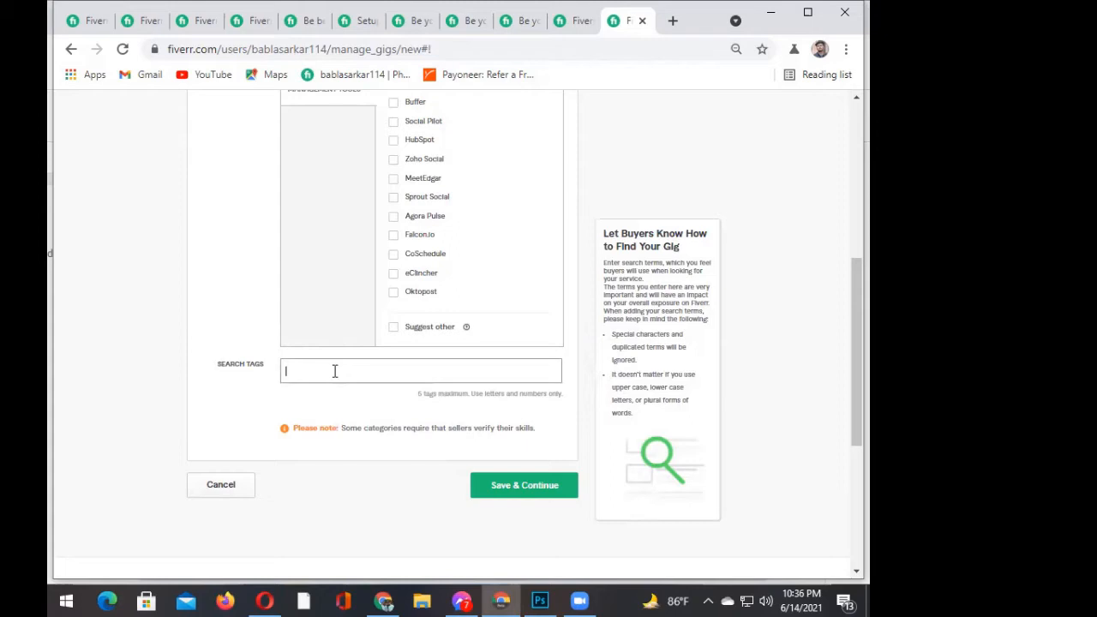
{"action": "type", "text": "pint"}
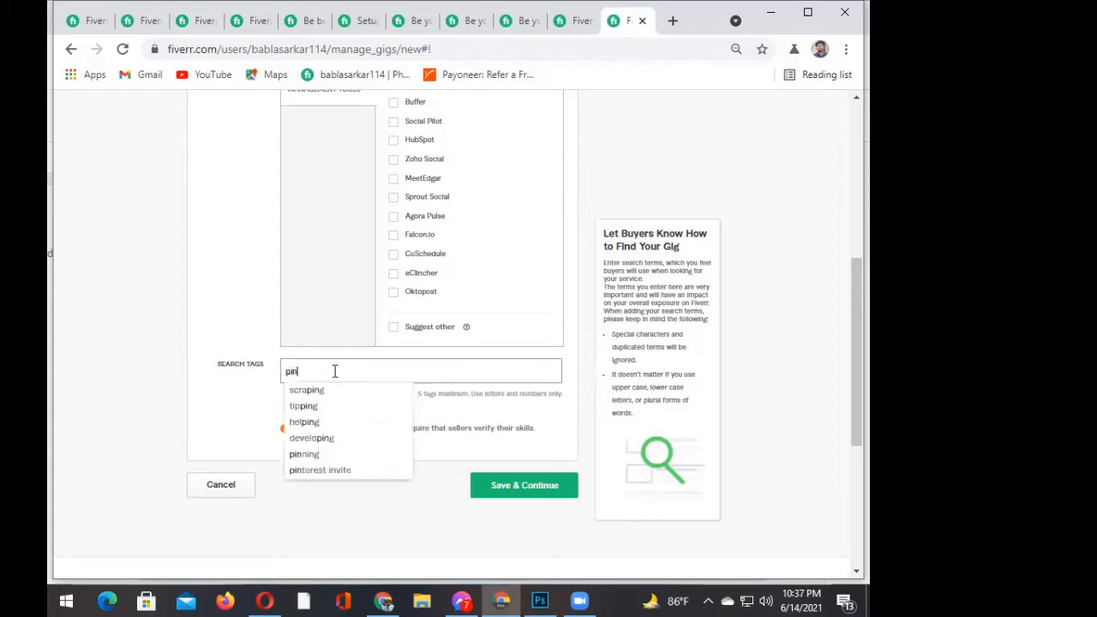
{"action": "type", "text": "e"}
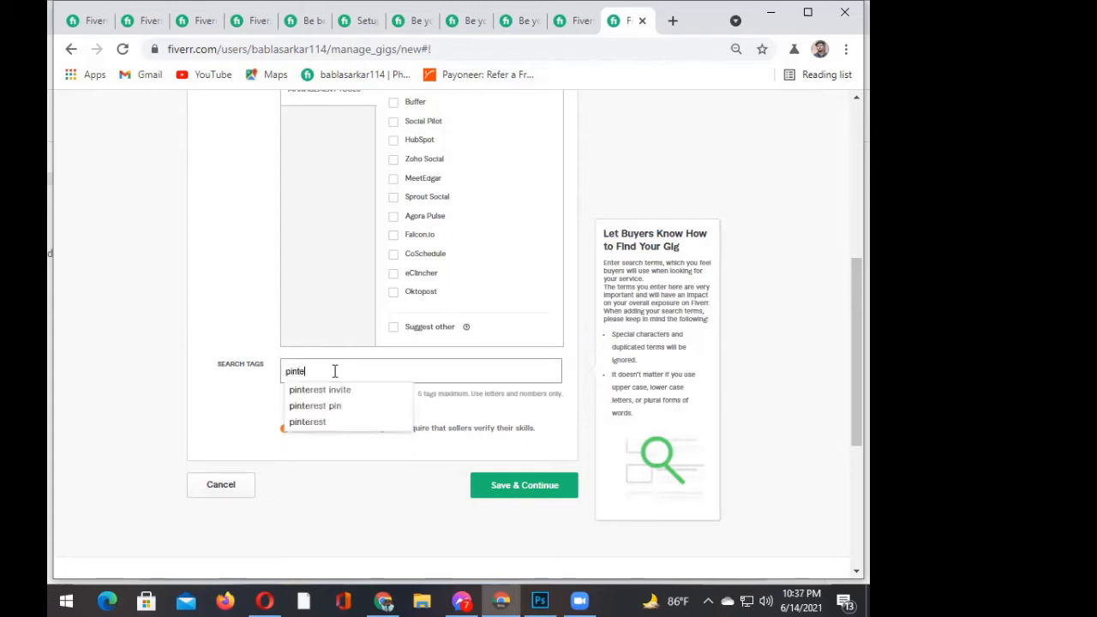
{"action": "type", "text": "rest marketin"}
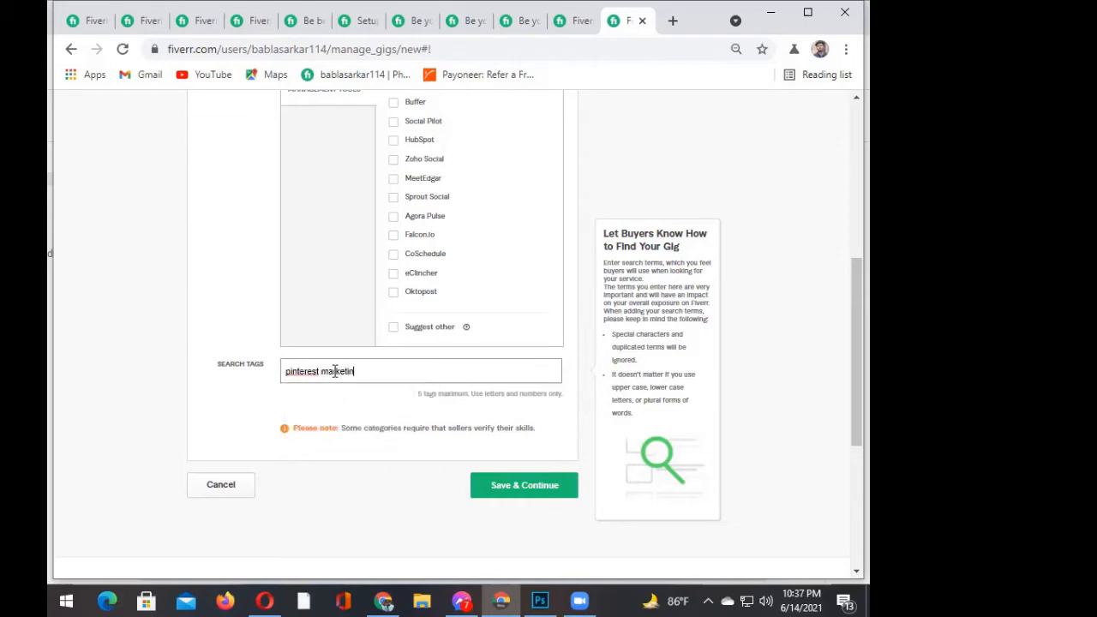
{"action": "type", "text": "g"}
{"action": "key", "text": "Return"}
- Add "pinterest manager" as the second search tag
{"action": "type", "text": "p"}
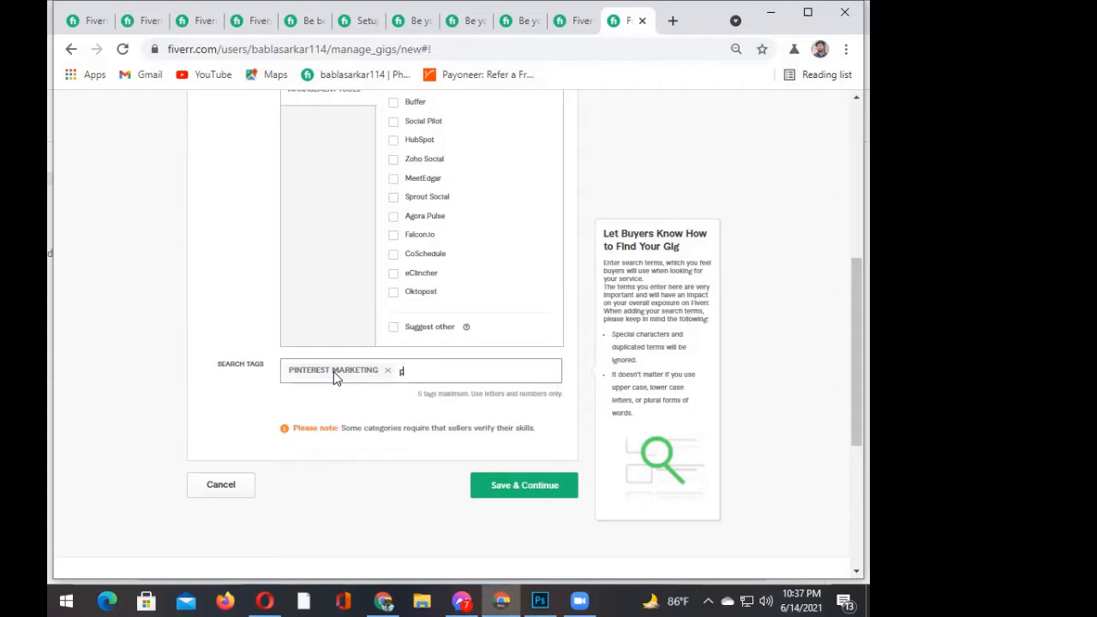
{"action": "type", "text": "inte"}
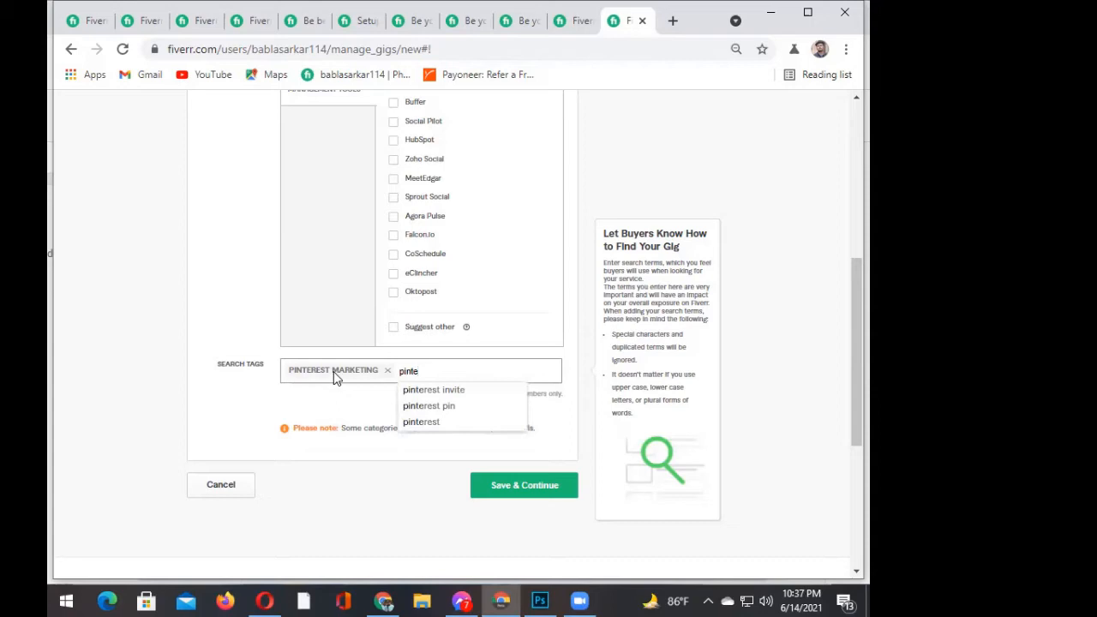
{"action": "type", "text": "rest m"}
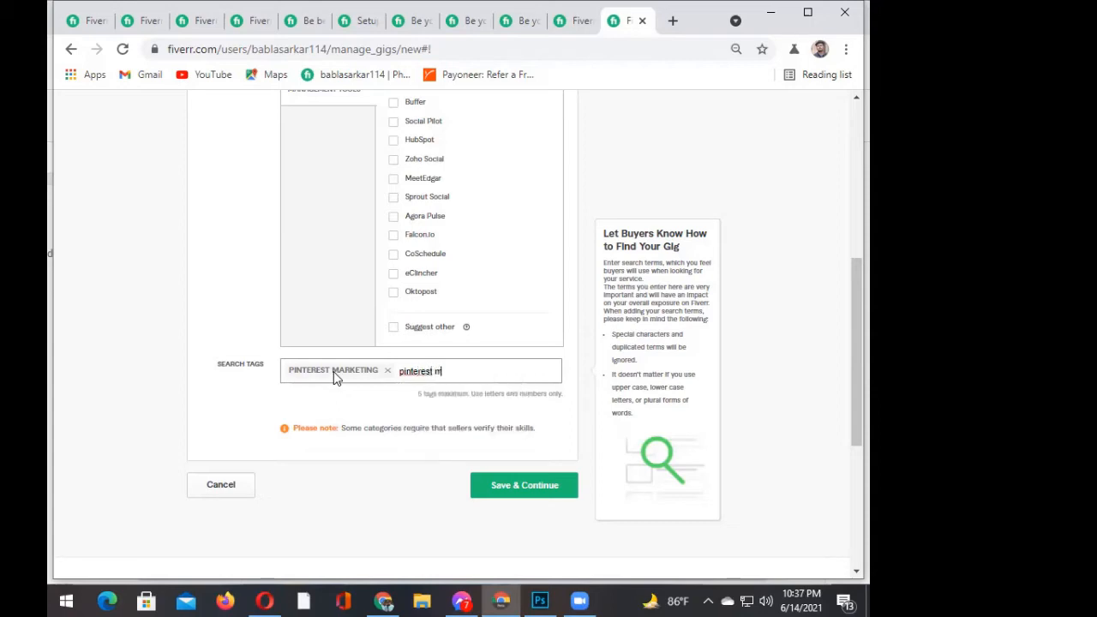
{"action": "type", "text": "anager"}
{"action": "key", "text": "Return"}
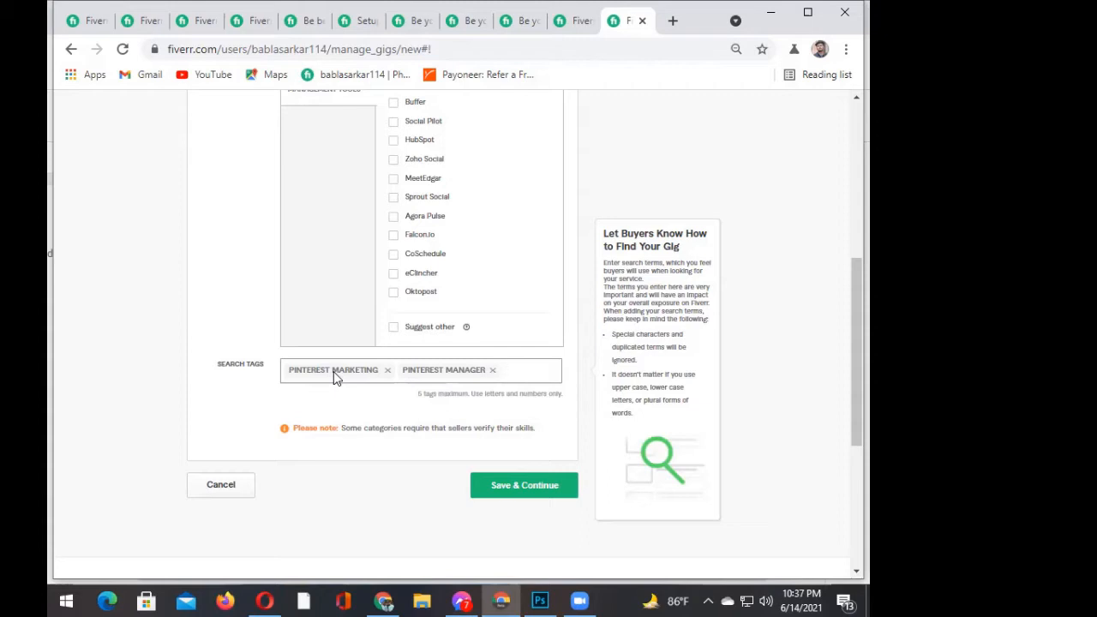
- Add "pinterest board" as the third search tag
{"action": "type", "text": "pint"}
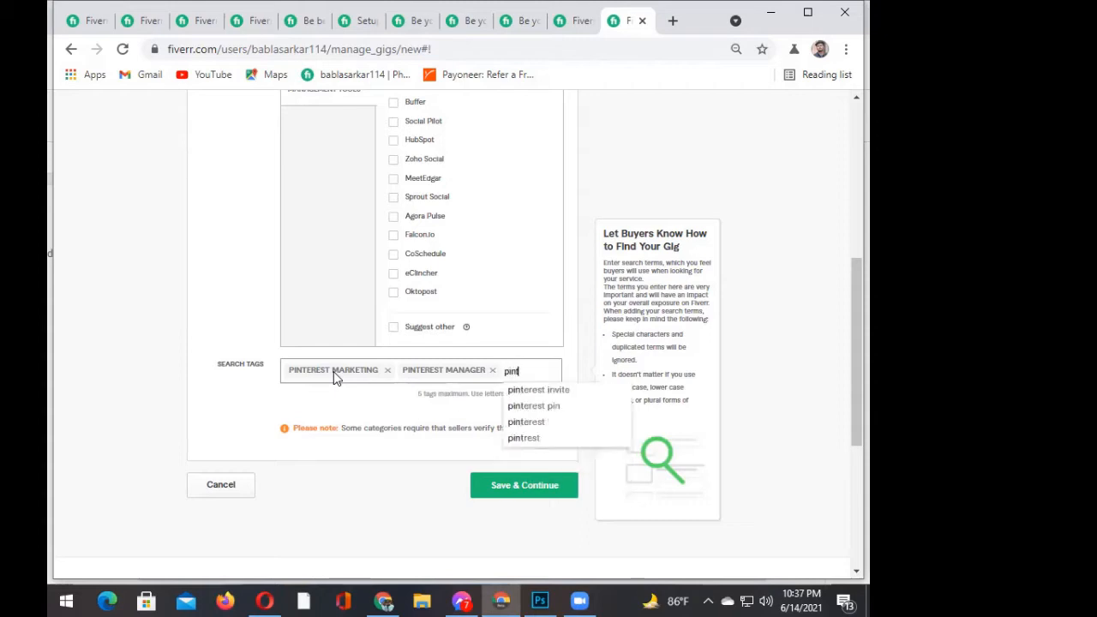
{"action": "type", "text": "erest"}
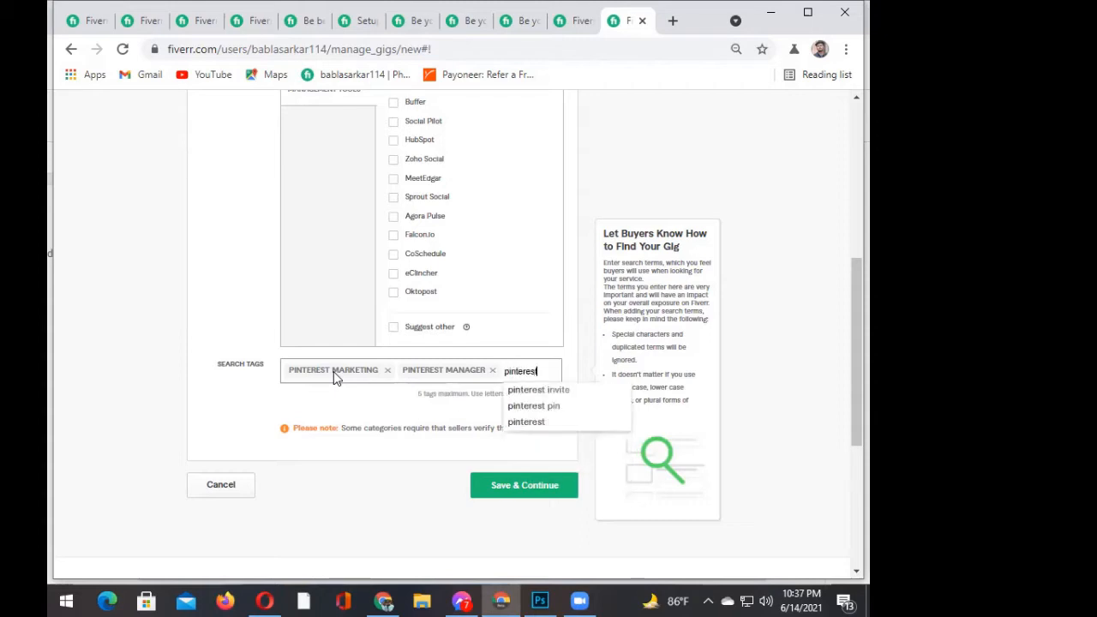
{"action": "type", "text": " board"}
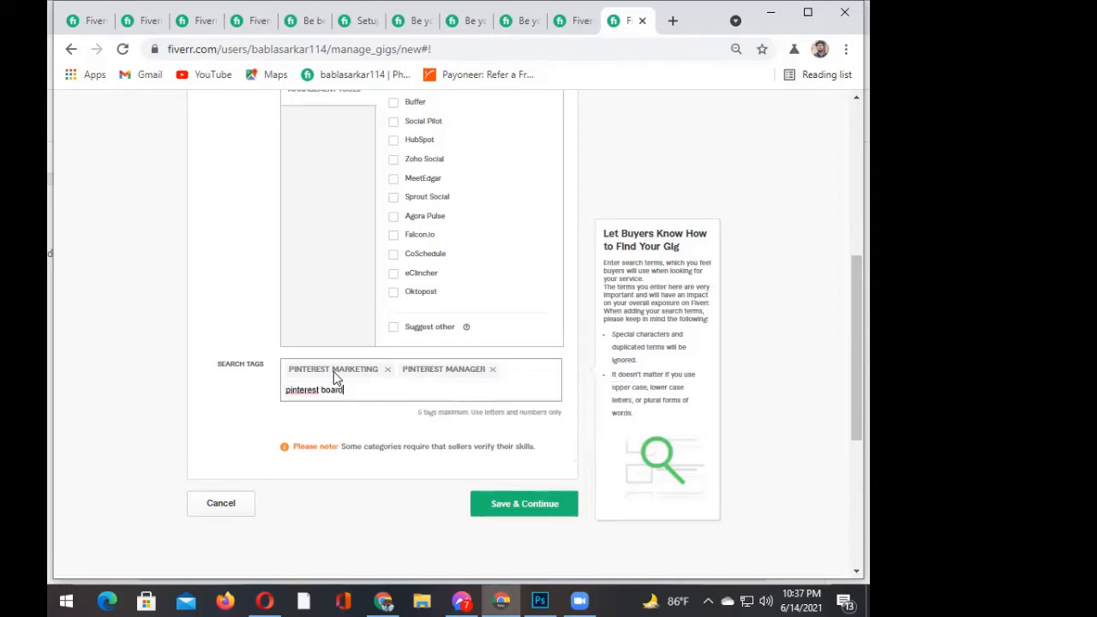
{"action": "type", "text": ","}
- Enter "pinterest" with its spelling corrected and add the suggested "pinterest pin" as the fourth search tag
{"action": "type", "text": "pi"}
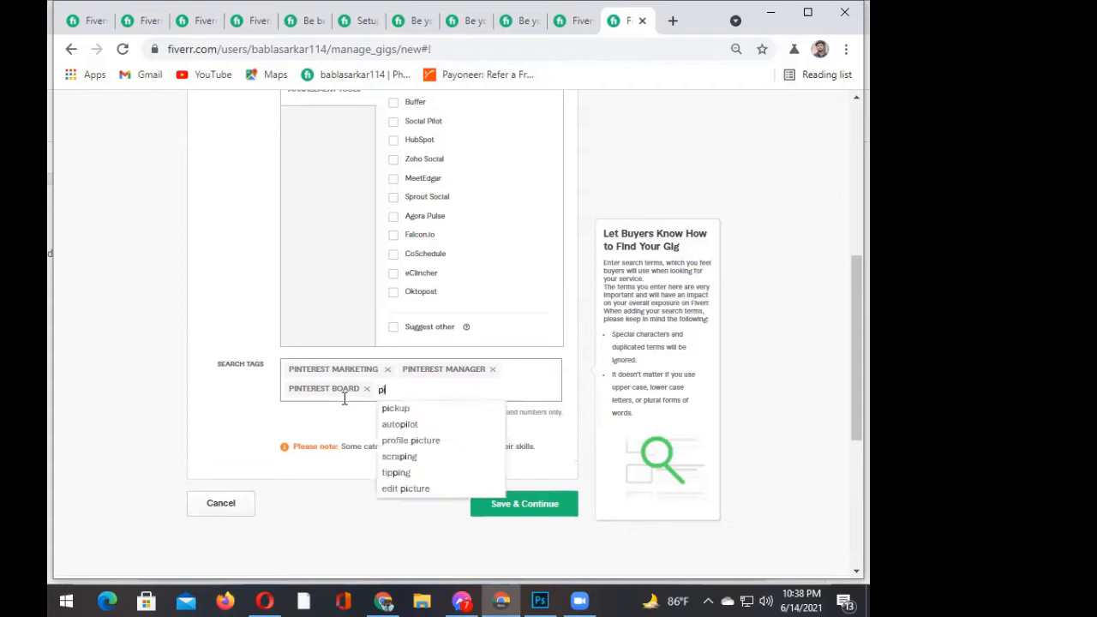
{"action": "type", "text": "nteerest"}
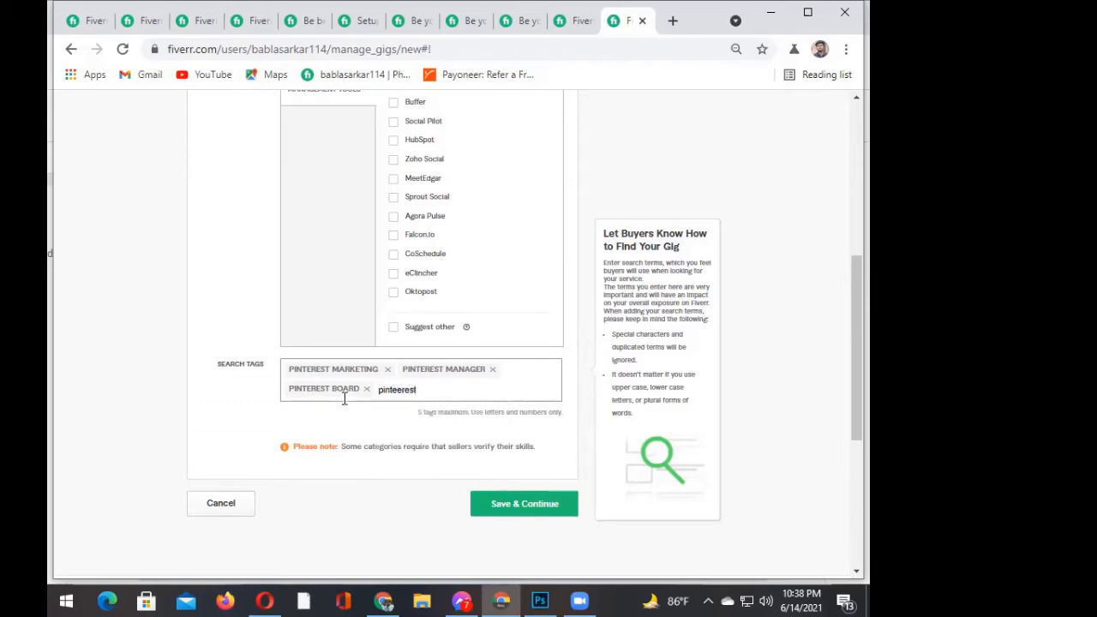
{"action": "key", "text": "Left"}
{"action": "key", "text": "Left"}
{"action": "key", "text": "Left"}
{"action": "key", "text": "Left"}
{"action": "key", "text": "BackSpace"}
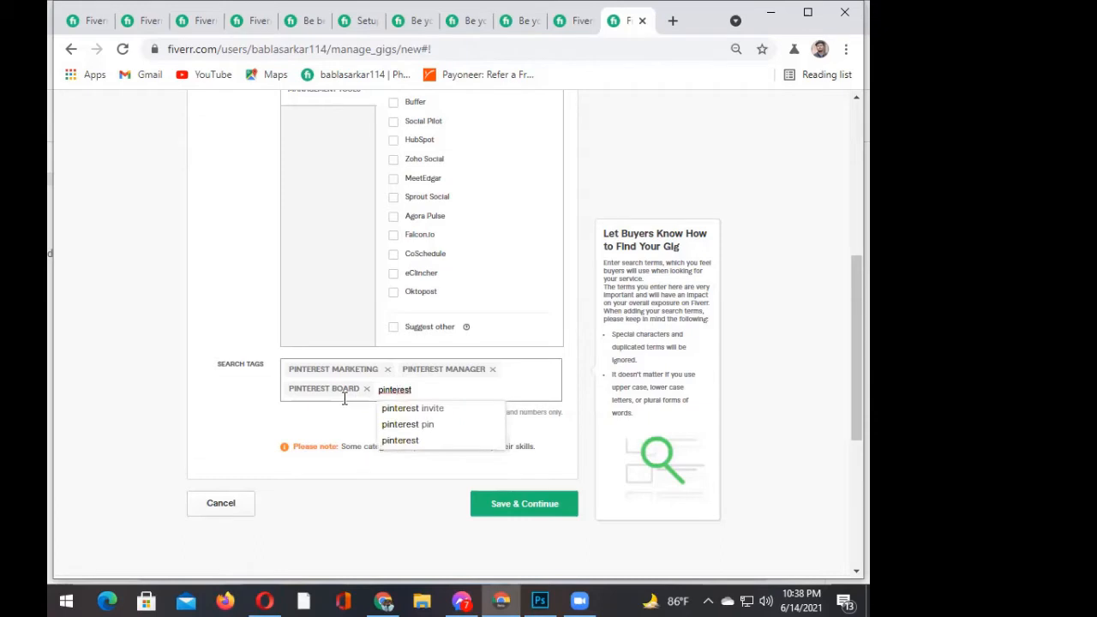
{"action": "left_click", "coordinate": [408, 425]}
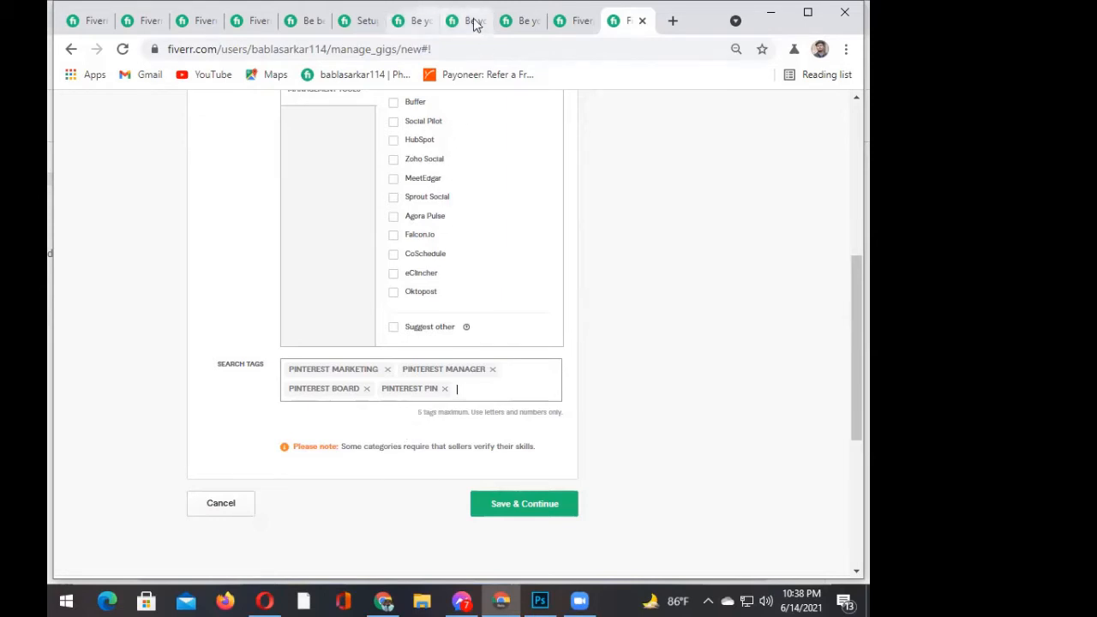
- Examine the competing "strategic pinterest manager" gig's description, packages, FAQ and reviews through to its related tags
{"action": "left_click", "coordinate": [418, 22]}
{"action": "scroll", "coordinate": [268, 360], "scroll_direction": "down", "scroll_amount": 3}
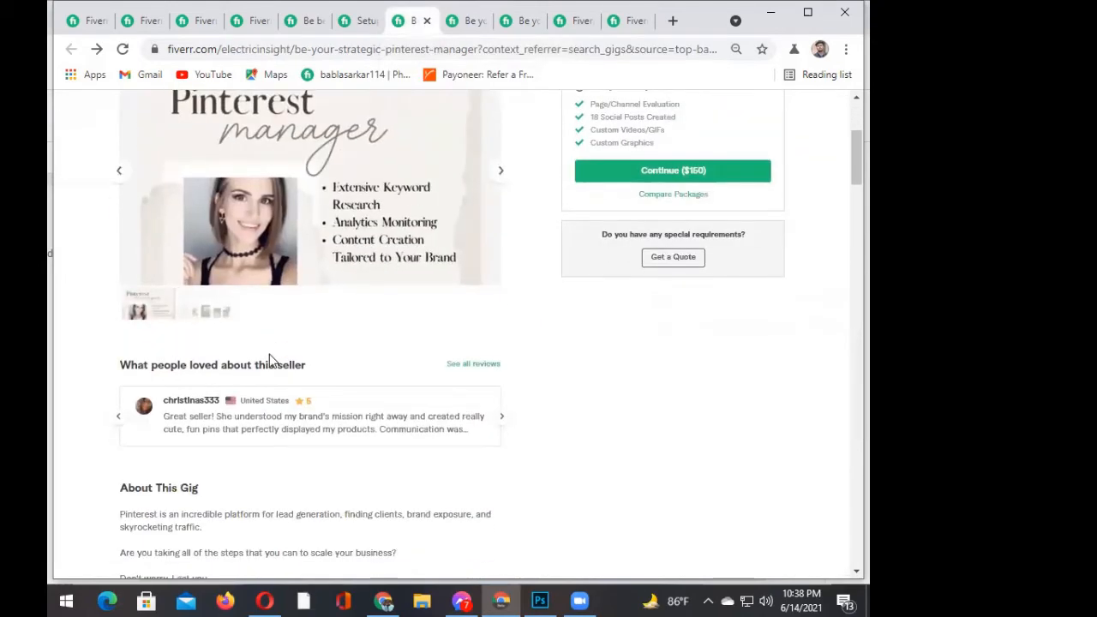
{"action": "scroll", "coordinate": [266, 364], "scroll_direction": "up", "scroll_amount": 1}
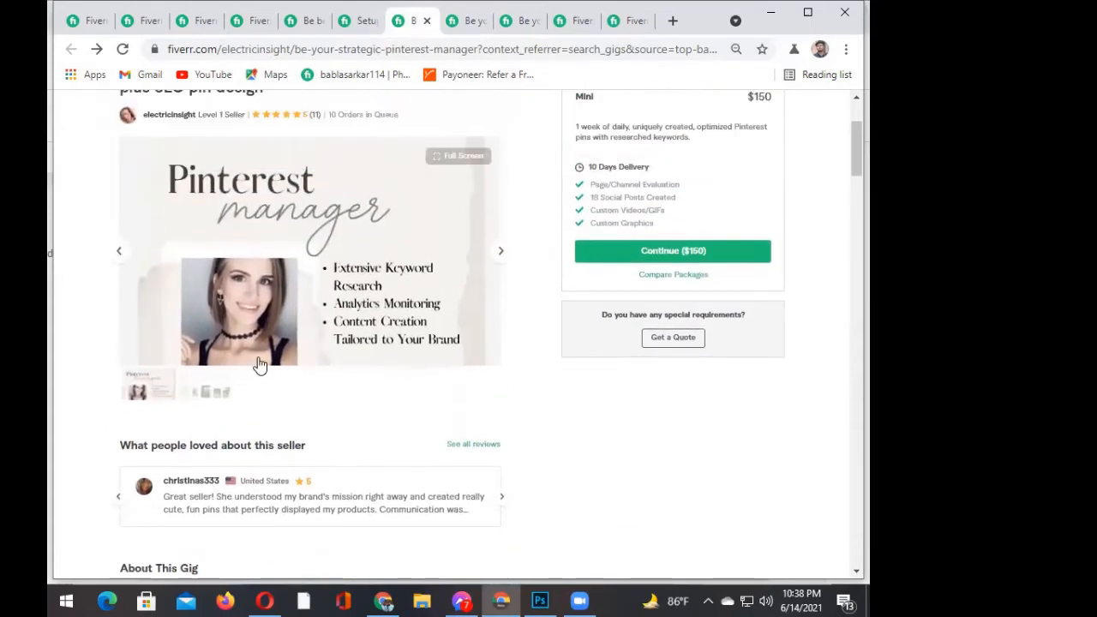
{"action": "scroll", "coordinate": [261, 369], "scroll_direction": "down", "scroll_amount": 3}
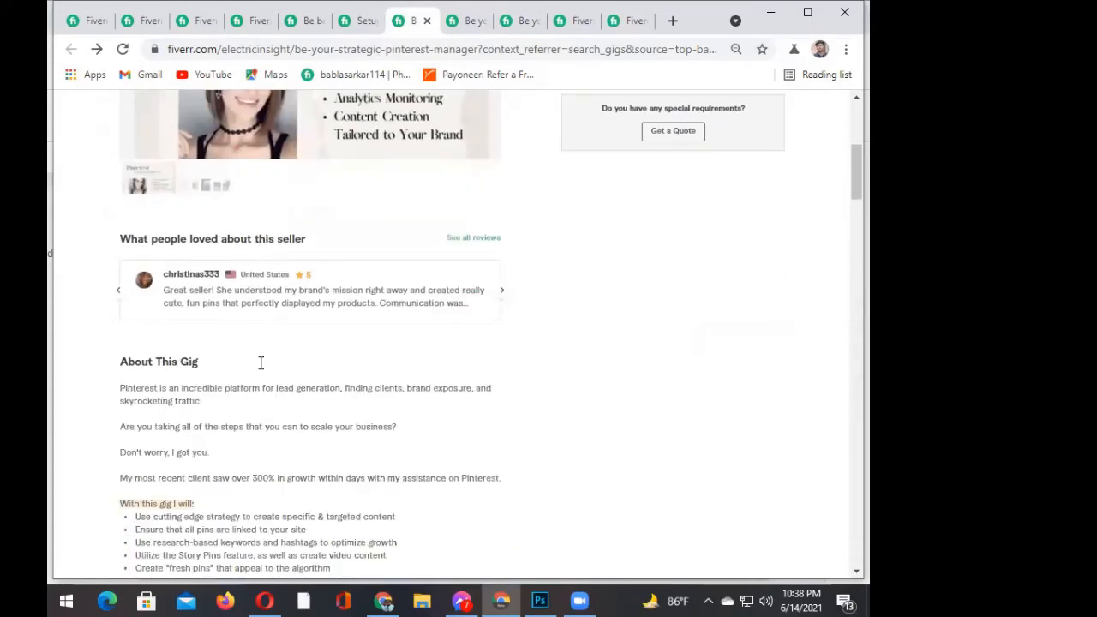
{"action": "scroll", "coordinate": [261, 368], "scroll_direction": "down", "scroll_amount": 1}
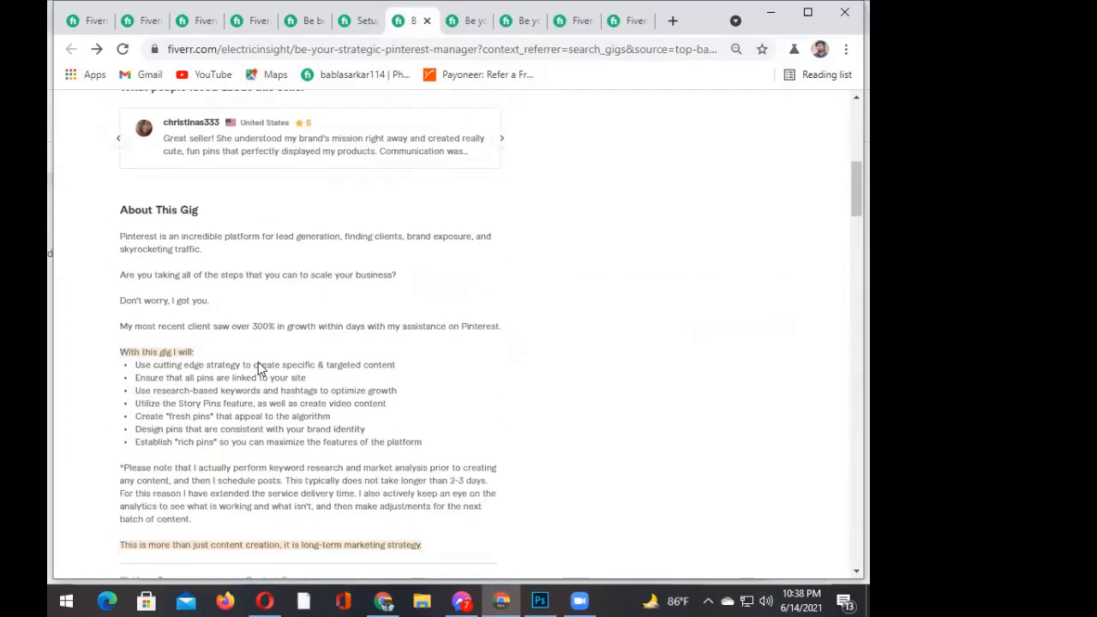
{"action": "scroll", "coordinate": [261, 369], "scroll_direction": "down", "scroll_amount": 6}
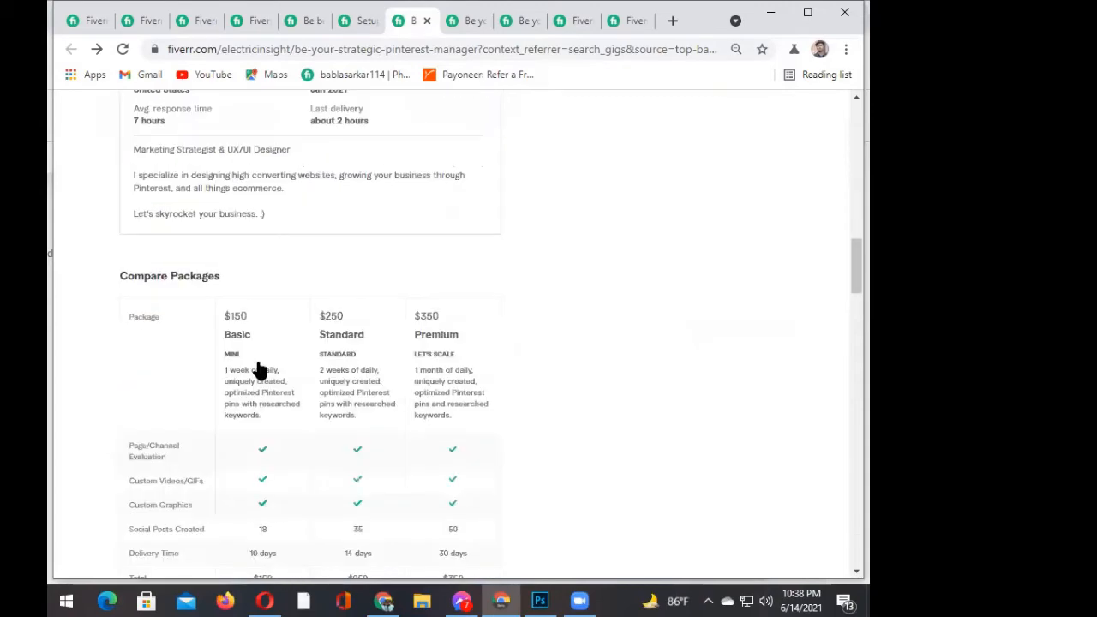
{"action": "scroll", "coordinate": [262, 369], "scroll_direction": "down", "scroll_amount": 8}
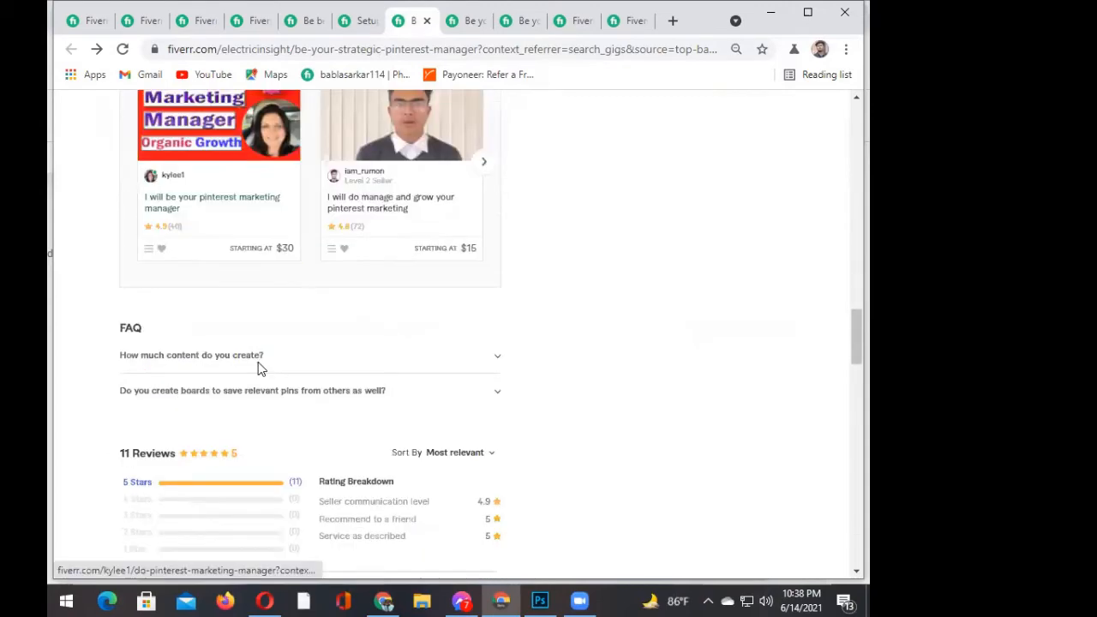
{"action": "scroll", "coordinate": [257, 366], "scroll_direction": "up", "scroll_amount": 1}
{"action": "scroll", "coordinate": [257, 365], "scroll_direction": "down", "scroll_amount": 3}
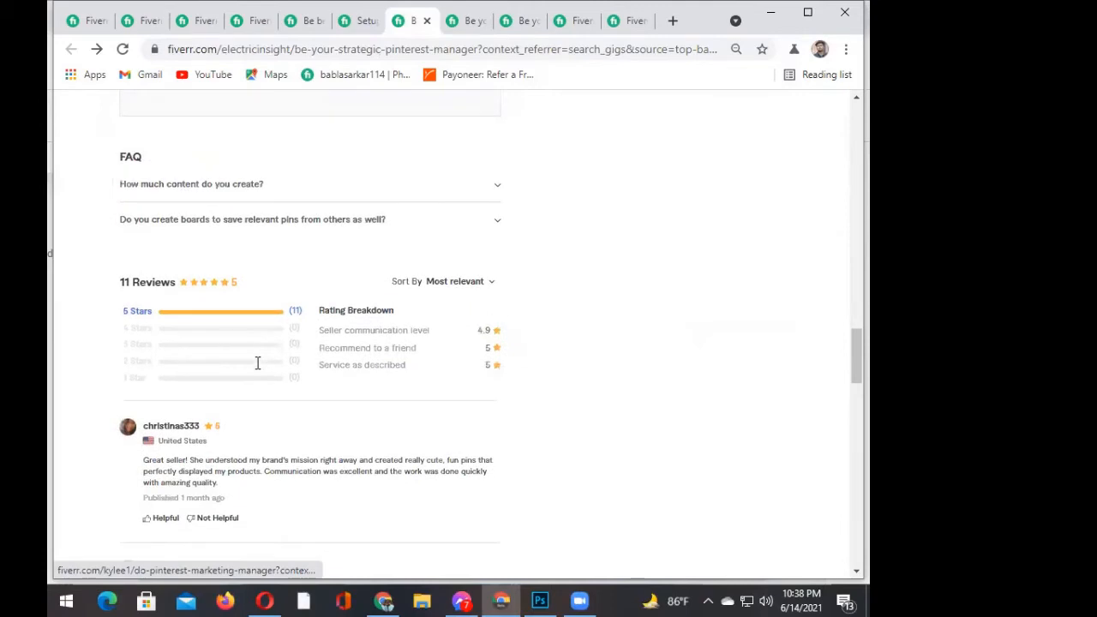
{"action": "scroll", "coordinate": [257, 364], "scroll_direction": "down", "scroll_amount": 8}
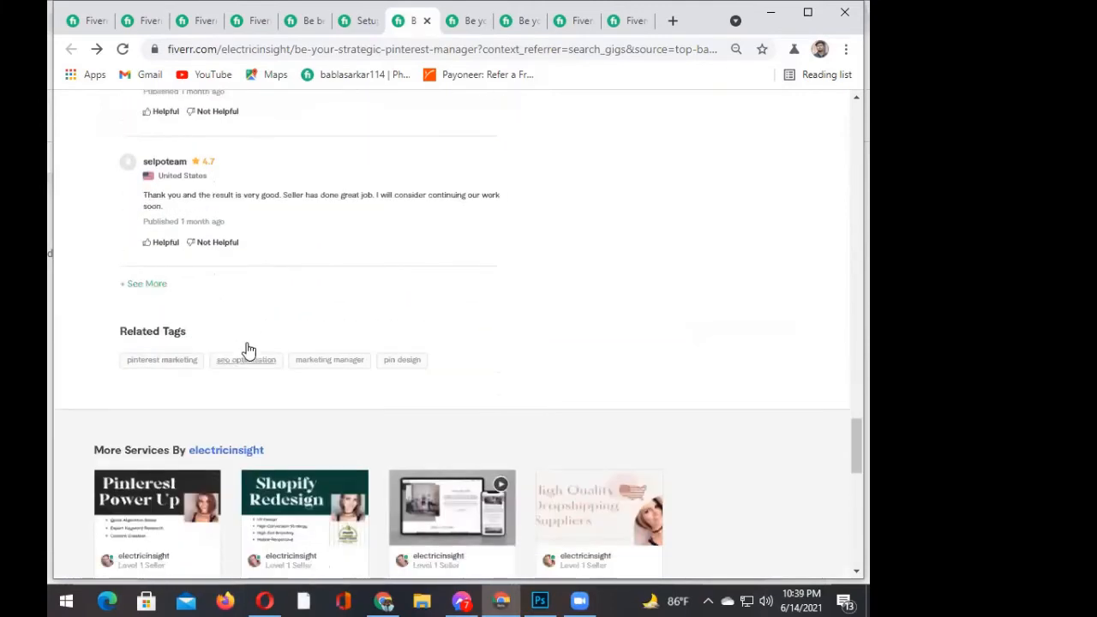
{"action": "scroll", "coordinate": [248, 350], "scroll_direction": "down", "scroll_amount": 2}
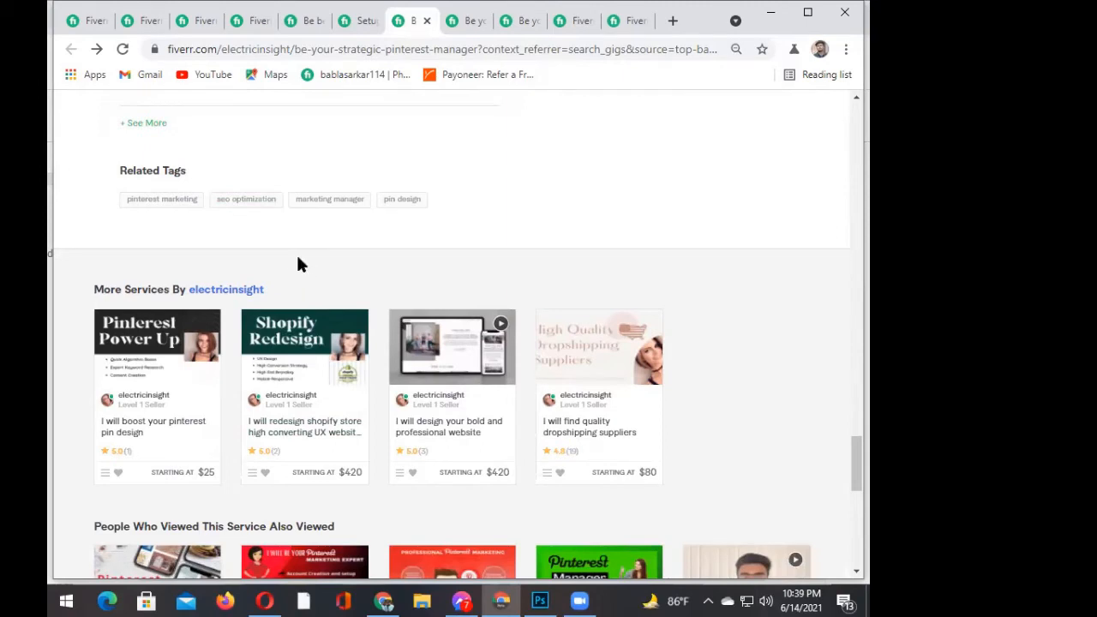
{"action": "scroll", "coordinate": [289, 269], "scroll_direction": "up", "scroll_amount": 1}
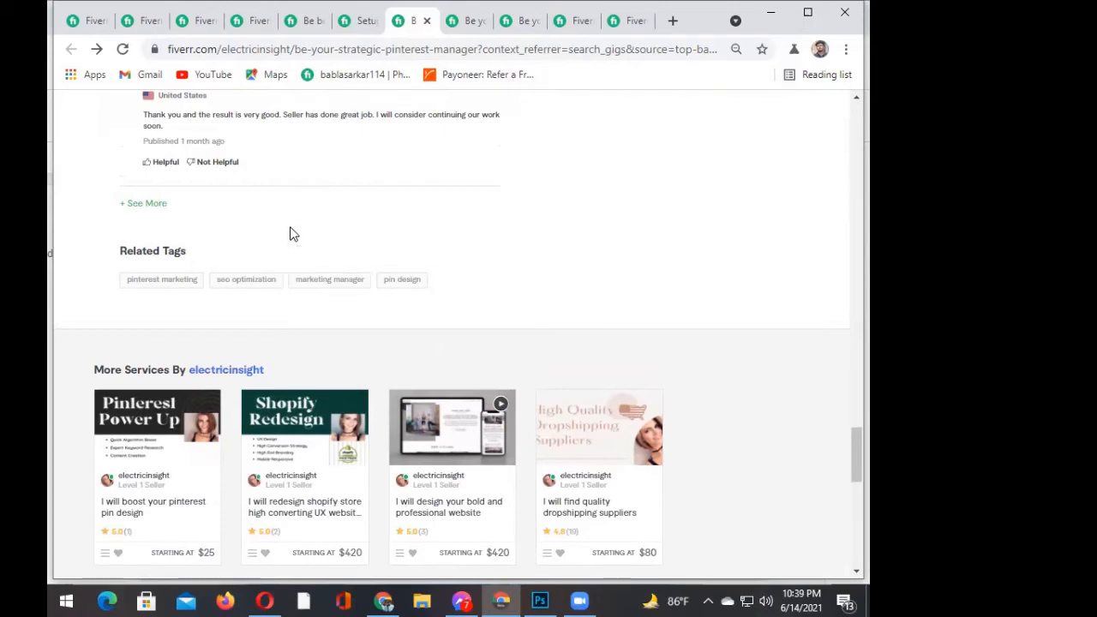
- Check the related tags of the competing gig "be your active pinterest marketing manager for long term"
{"action": "left_click", "coordinate": [464, 24]}
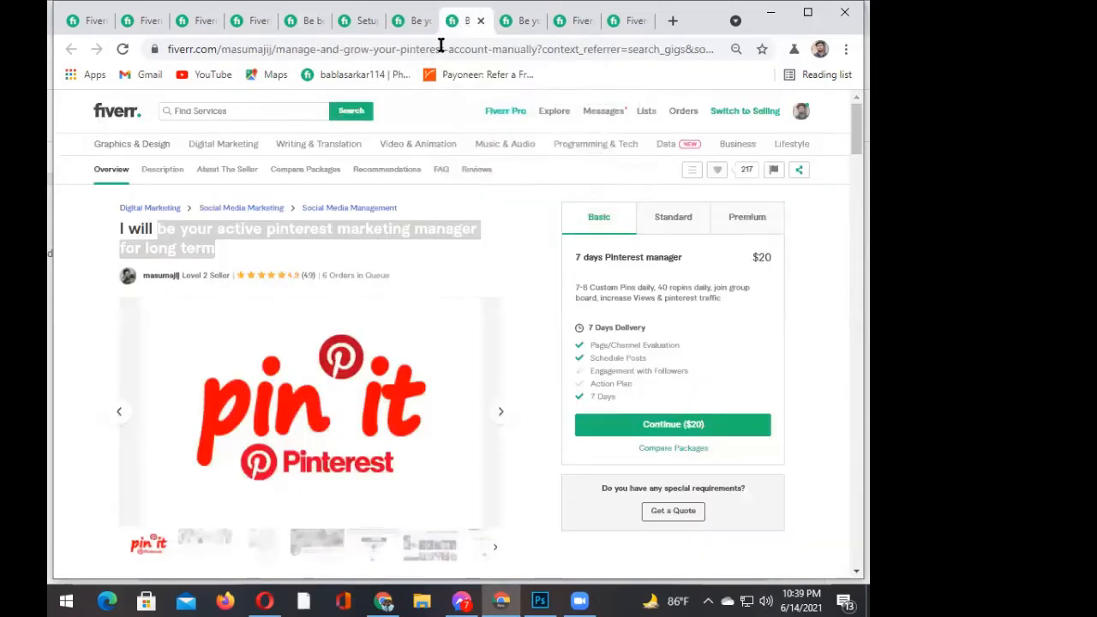
{"action": "scroll", "coordinate": [326, 255], "scroll_direction": "down", "scroll_amount": 4}
{"action": "scroll", "coordinate": [325, 255], "scroll_direction": "down", "scroll_amount": 15}
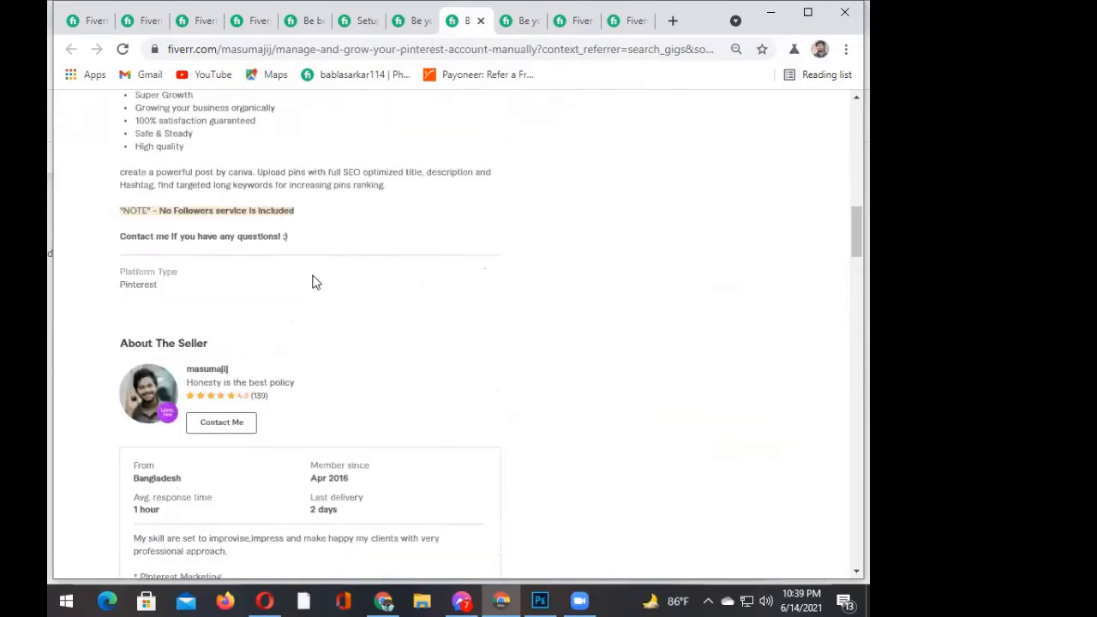
{"action": "scroll", "coordinate": [313, 279], "scroll_direction": "down", "scroll_amount": 6}
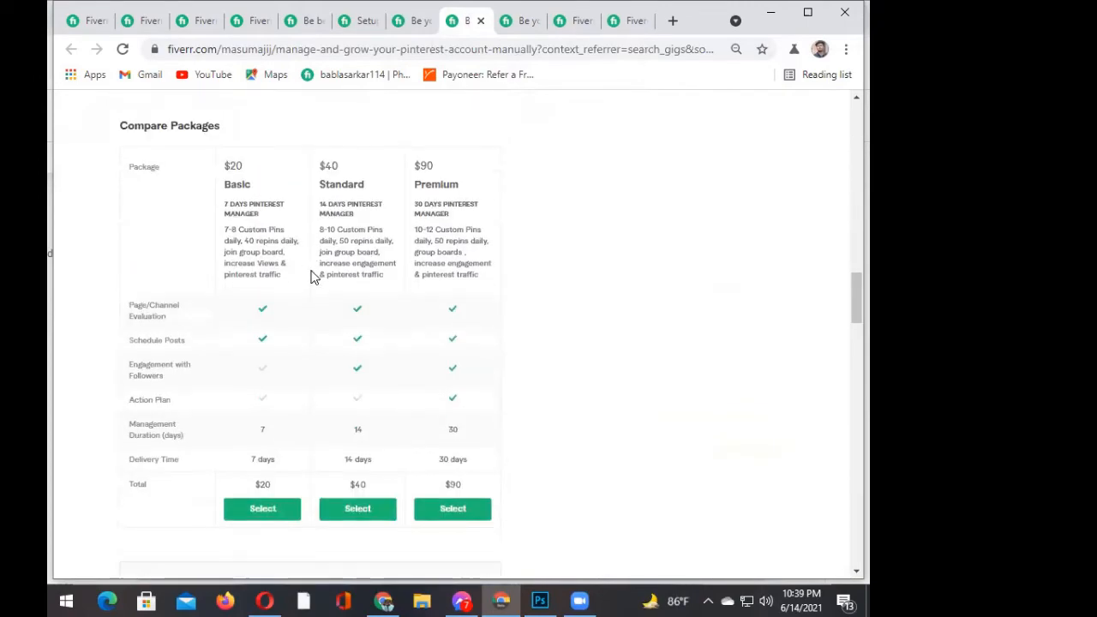
{"action": "scroll", "coordinate": [312, 279], "scroll_direction": "down", "scroll_amount": 9}
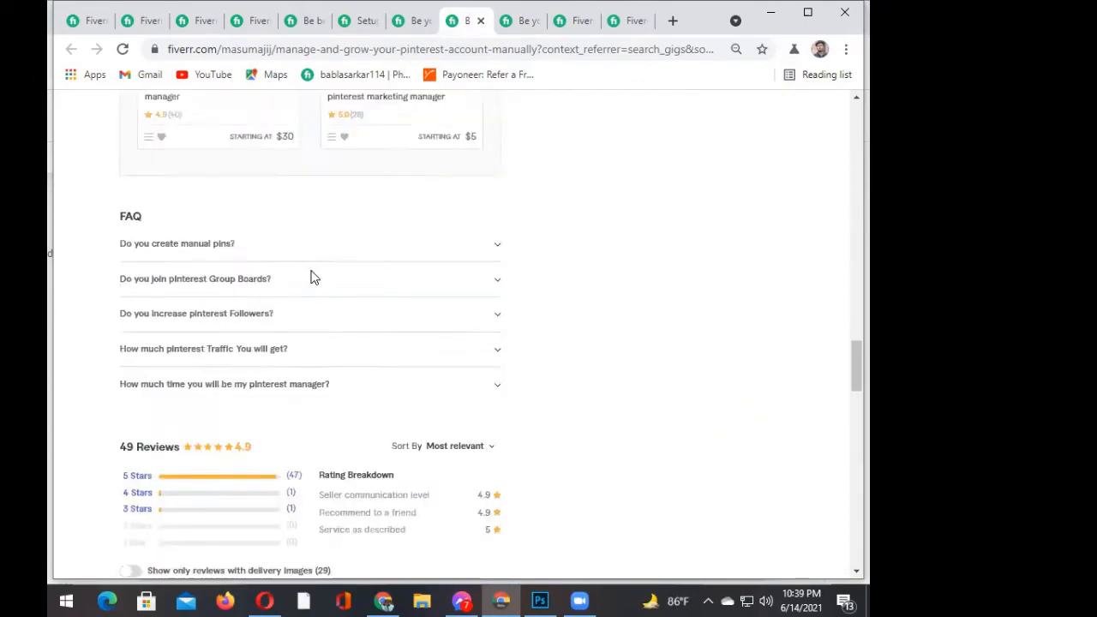
{"action": "scroll", "coordinate": [308, 280], "scroll_direction": "down", "scroll_amount": 10}
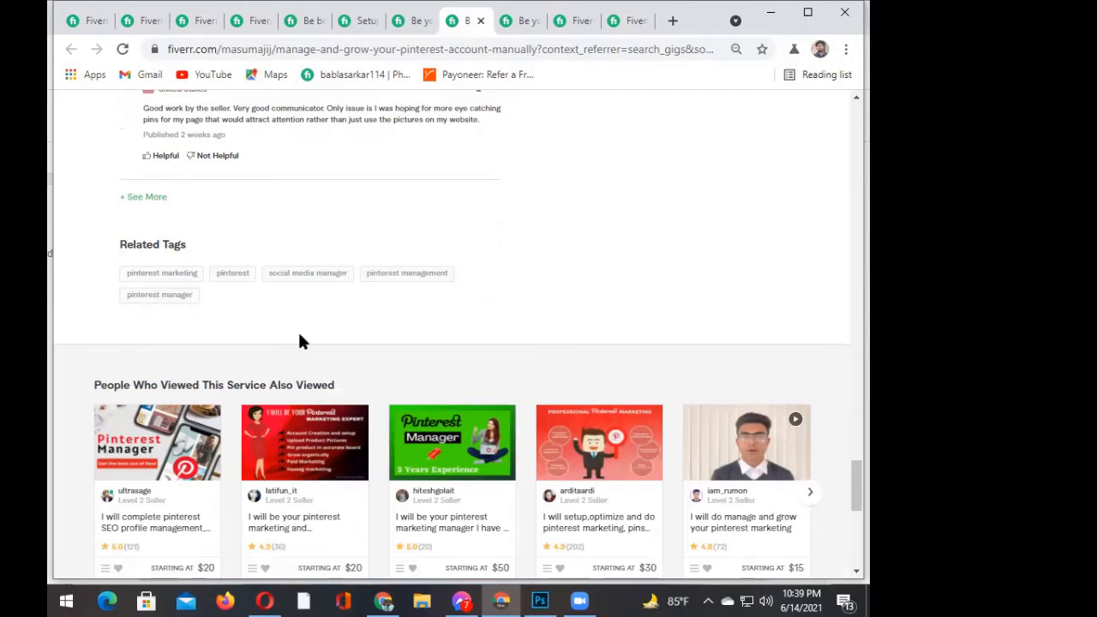
- Return to the new gig form and add "pinterest" as the fifth search tag
{"action": "left_click", "coordinate": [625, 17]}
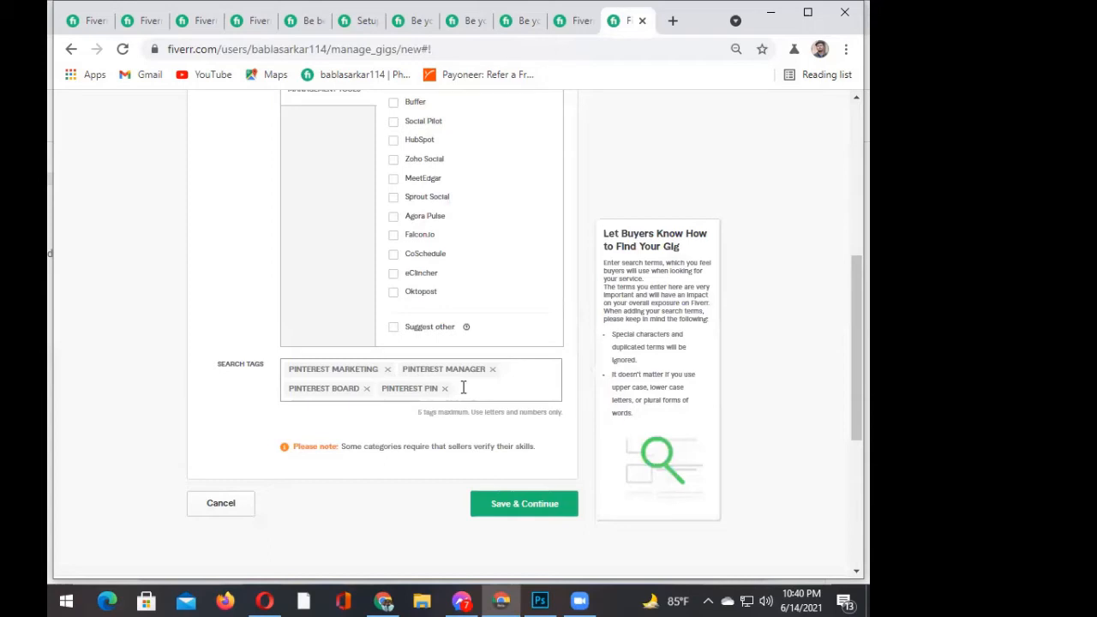
{"action": "type", "text": "pi"}
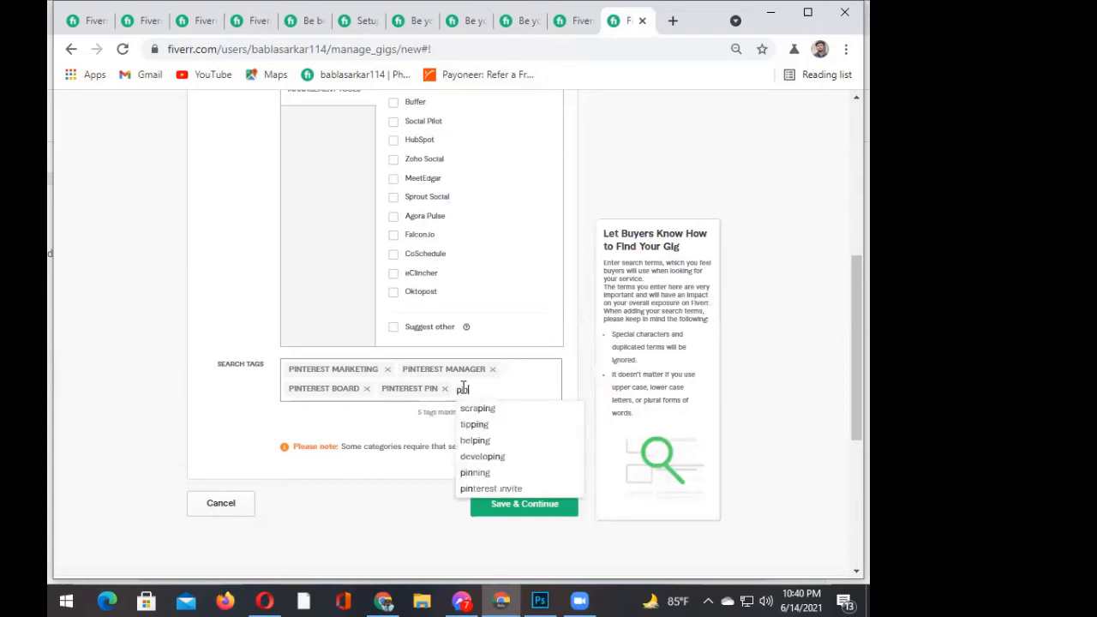
{"action": "type", "text": "nte"}
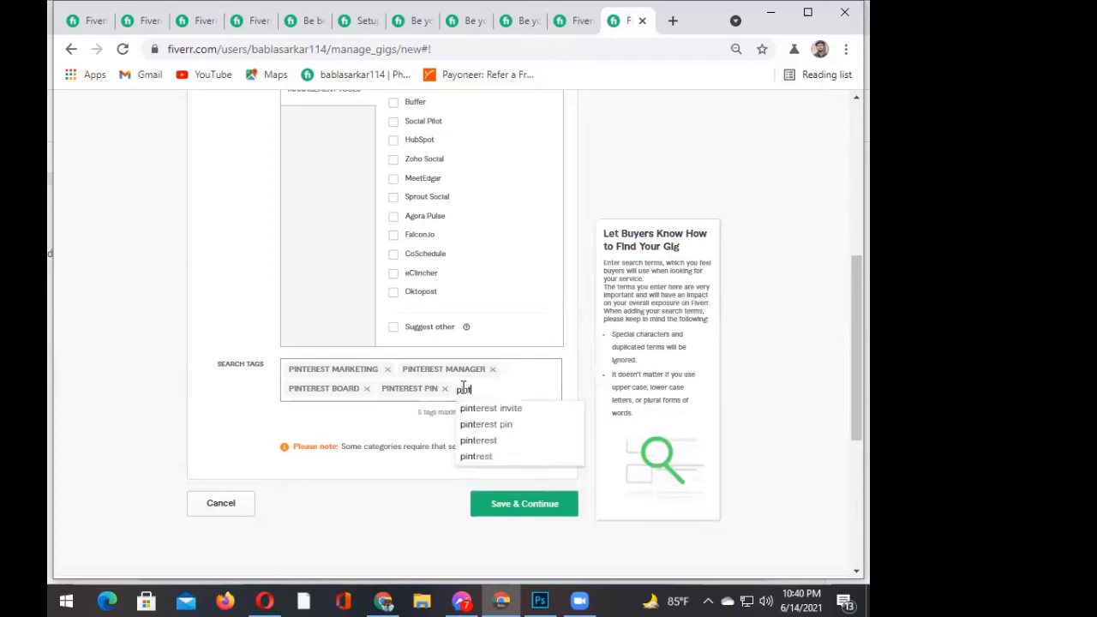
{"action": "type", "text": "re"}
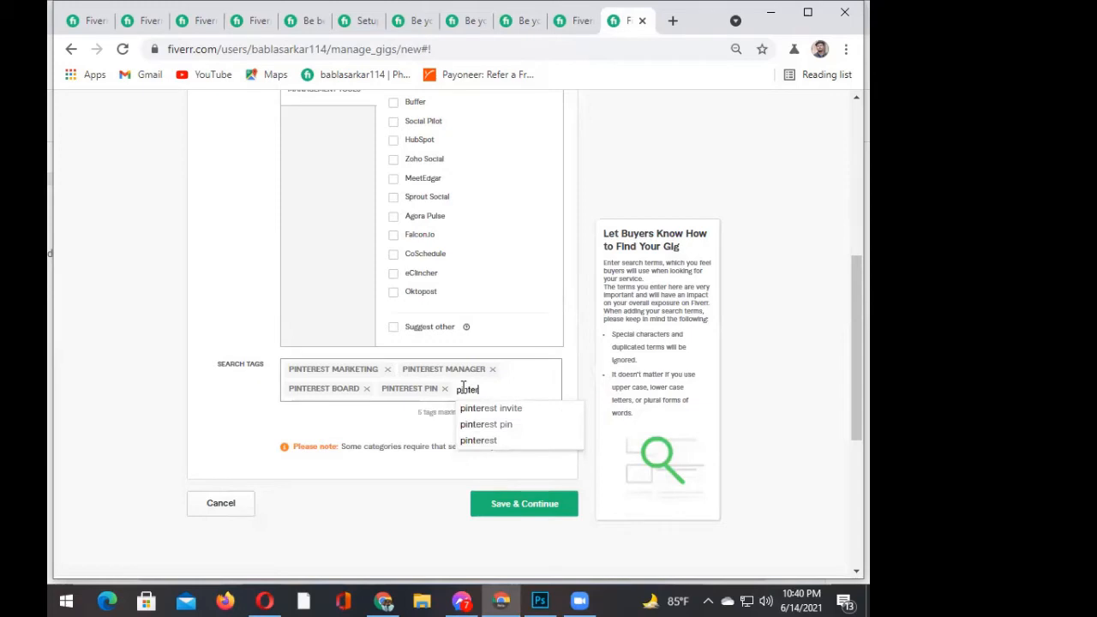
{"action": "type", "text": "st"}
{"action": "key", "text": "Return"}
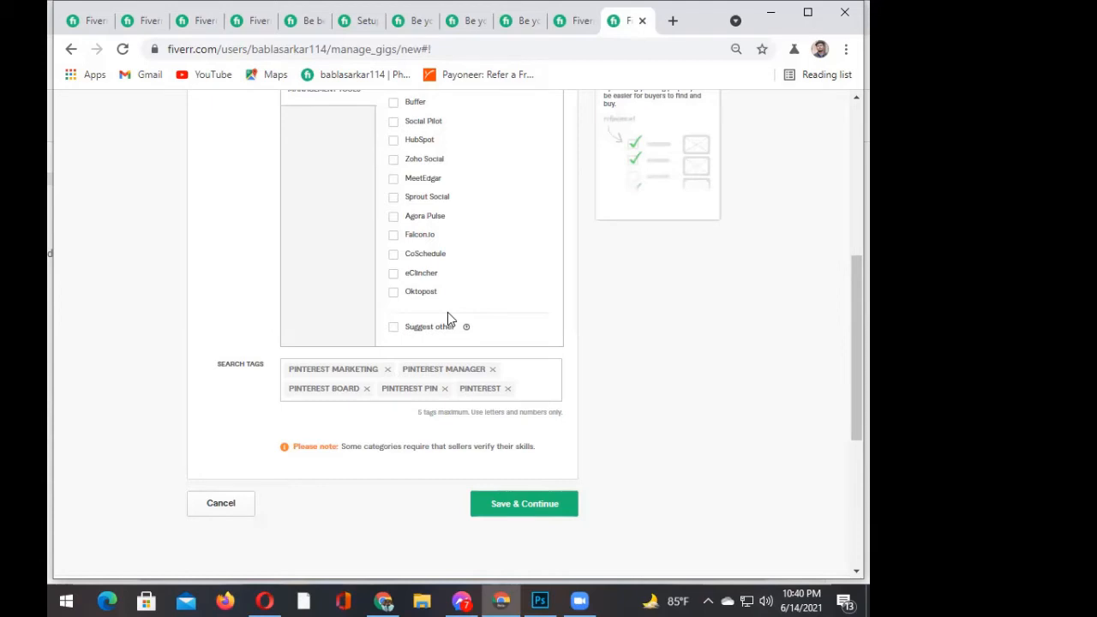
- Correct the misspelled word "profinal" in the gig title to "professional"
{"action": "scroll", "coordinate": [447, 317], "scroll_direction": "up", "scroll_amount": 4}
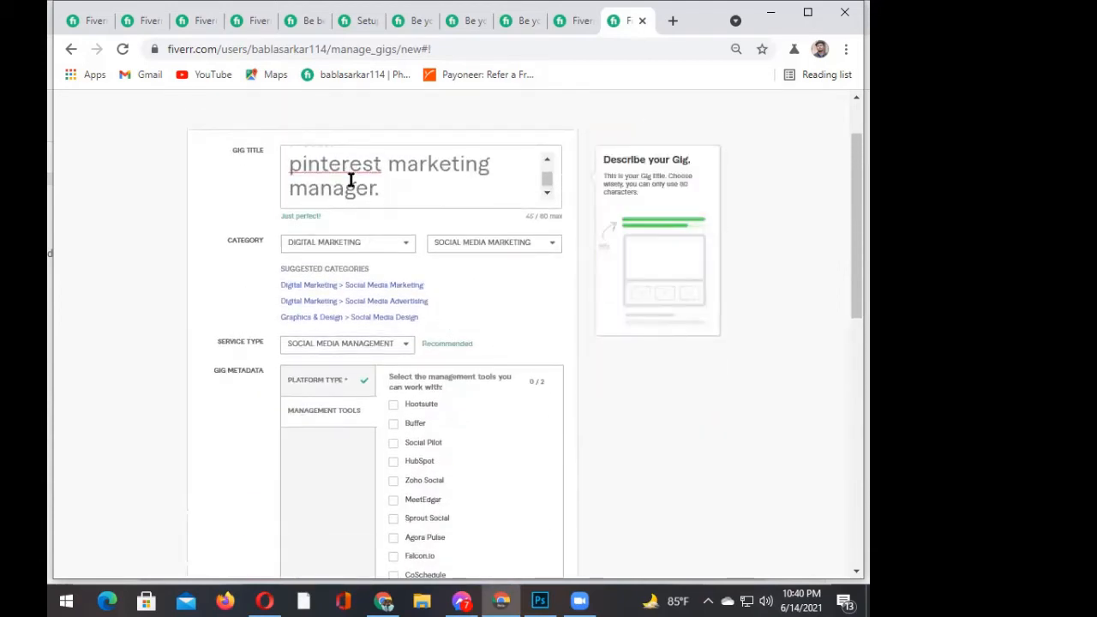
{"action": "scroll", "coordinate": [350, 180], "scroll_direction": "up", "scroll_amount": 1}
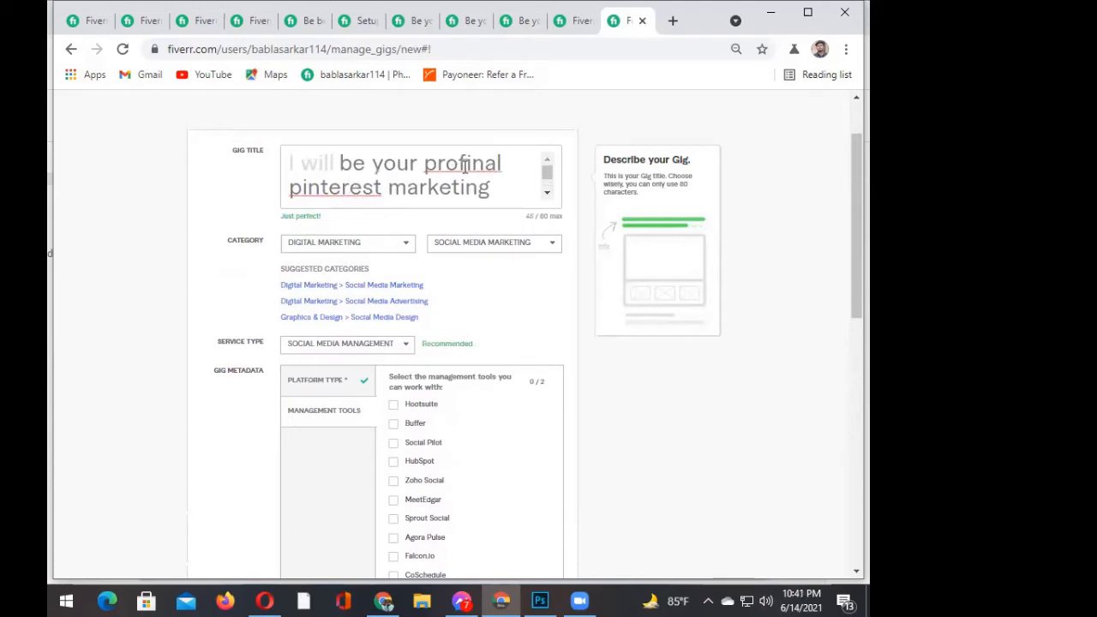
{"action": "left_click", "coordinate": [502, 164]}
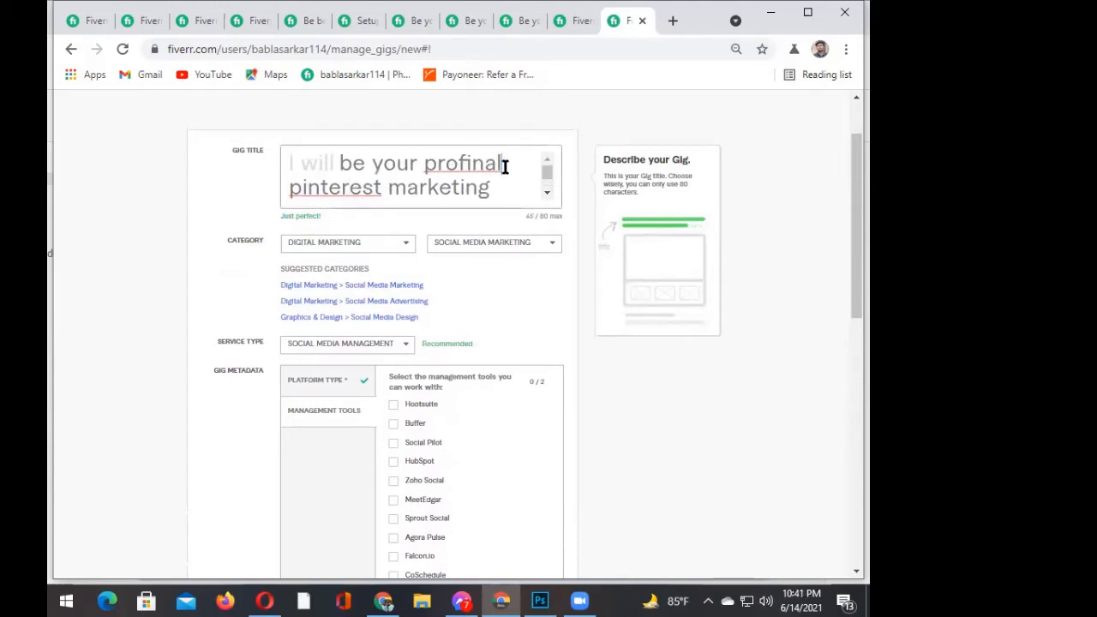
{"action": "key", "text": "BackSpace"}
{"action": "key", "text": "BackSpace"}
{"action": "key", "text": "BackSpace"}
{"action": "key", "text": "BackSpace"}
{"action": "key", "text": "BackSpace"}
{"action": "key", "text": "BackSpace"}
{"action": "key", "text": "BackSpace"}
{"action": "key", "text": "BackSpace"}
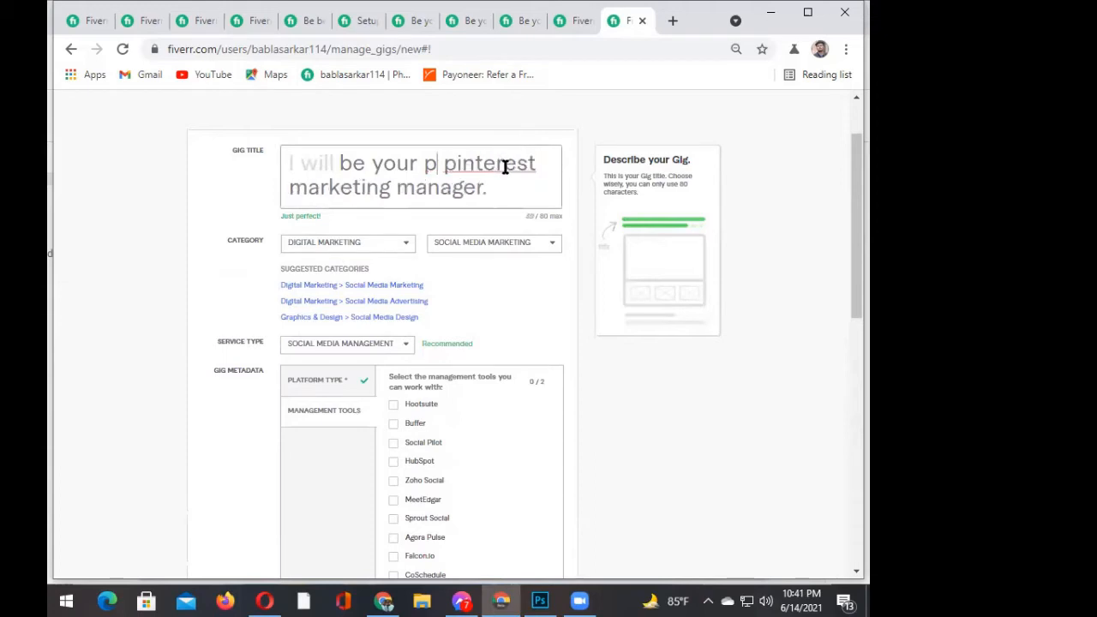
{"action": "type", "text": "prof"}
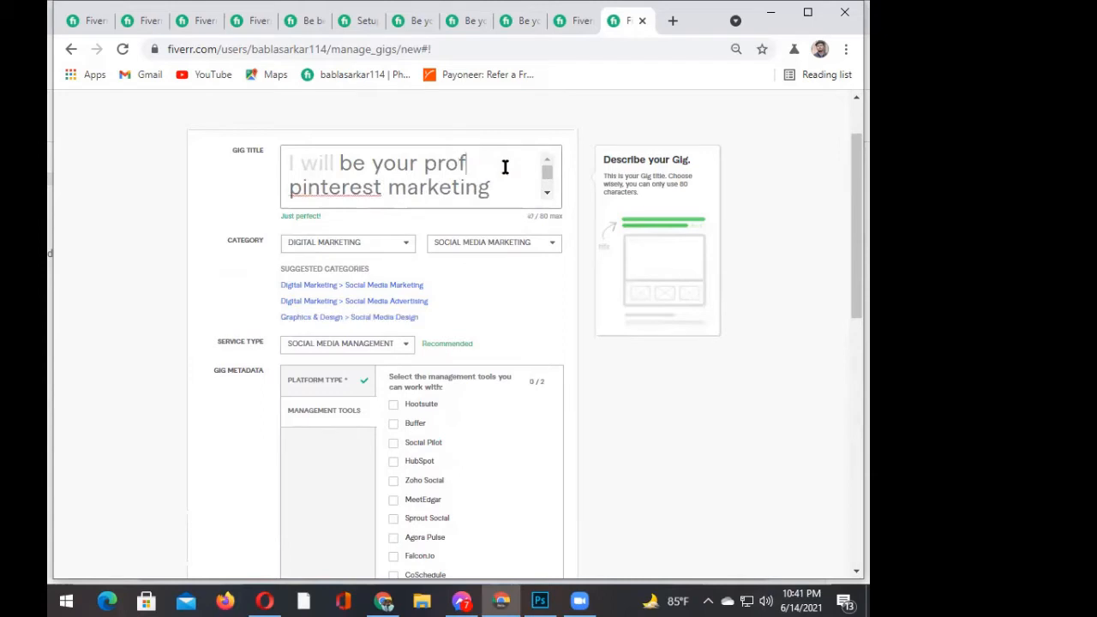
{"action": "type", "text": "essional"}
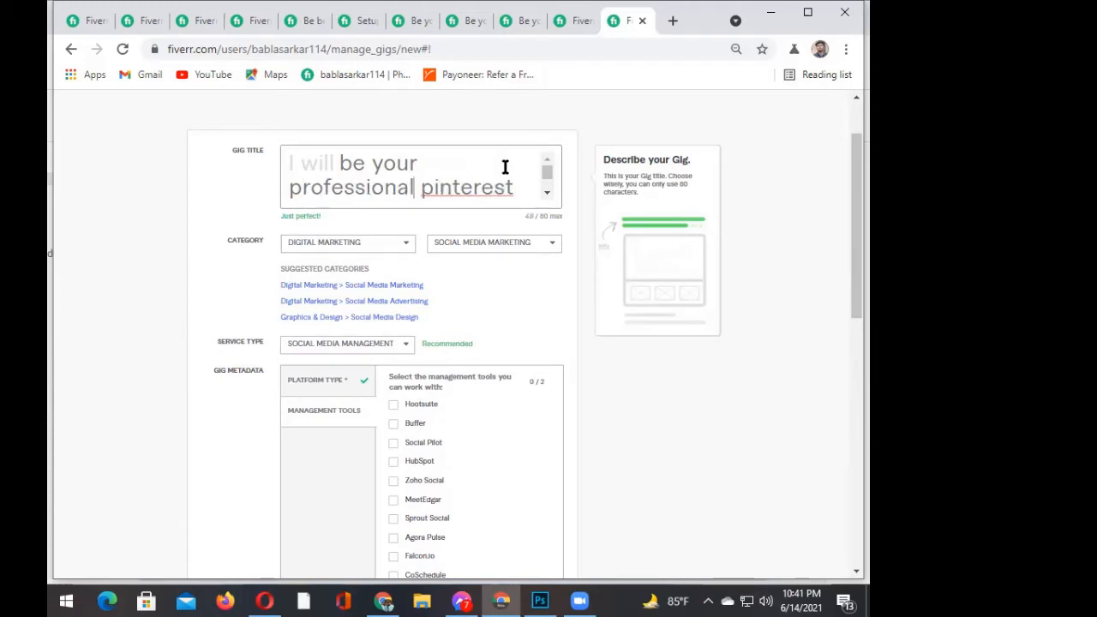
- Review the completed overview form and try to save it and continue to the pricing stage
{"action": "scroll", "coordinate": [441, 205], "scroll_direction": "down", "scroll_amount": 1}
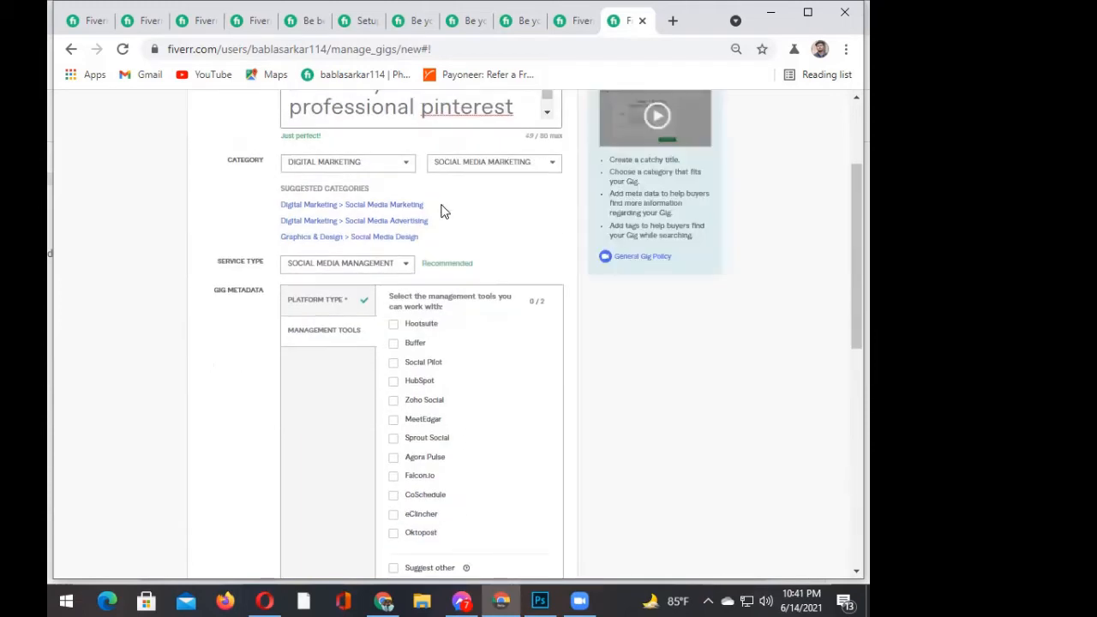
{"action": "scroll", "coordinate": [443, 212], "scroll_direction": "down", "scroll_amount": 2}
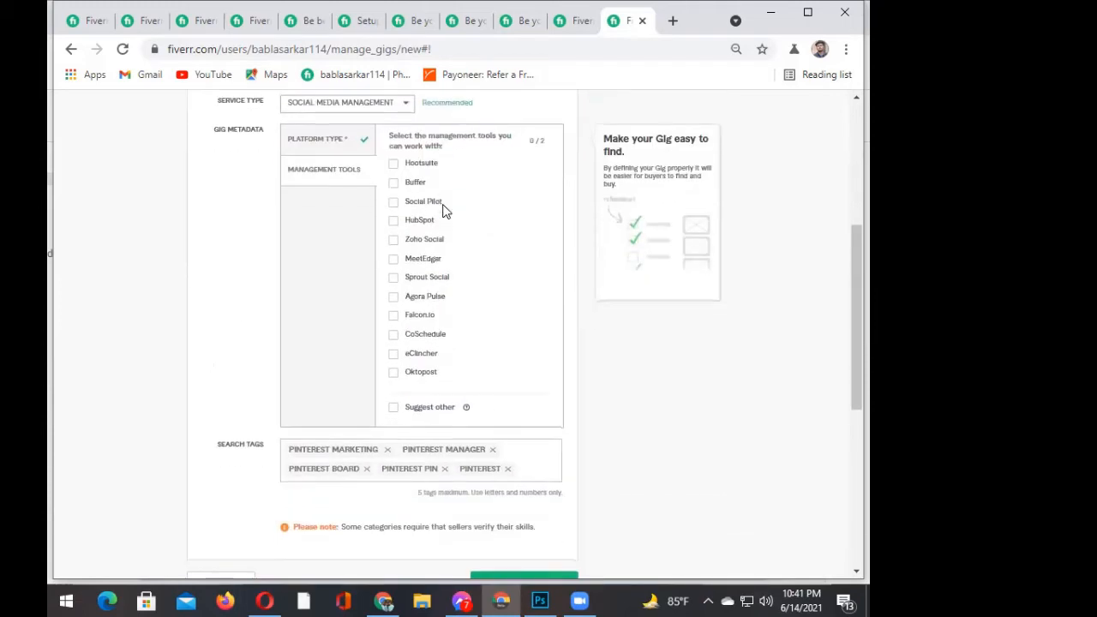
{"action": "scroll", "coordinate": [443, 211], "scroll_direction": "down", "scroll_amount": 3}
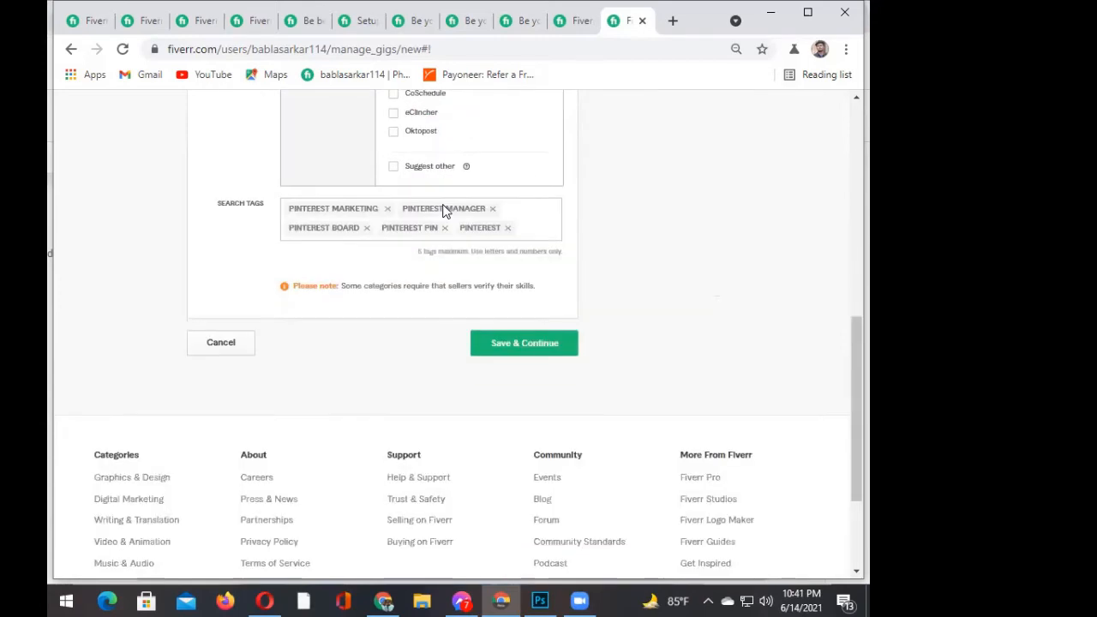
{"action": "scroll", "coordinate": [443, 212], "scroll_direction": "down", "scroll_amount": 1}
{"action": "scroll", "coordinate": [441, 212], "scroll_direction": "up", "scroll_amount": 1}
{"action": "left_click", "coordinate": [513, 353]}
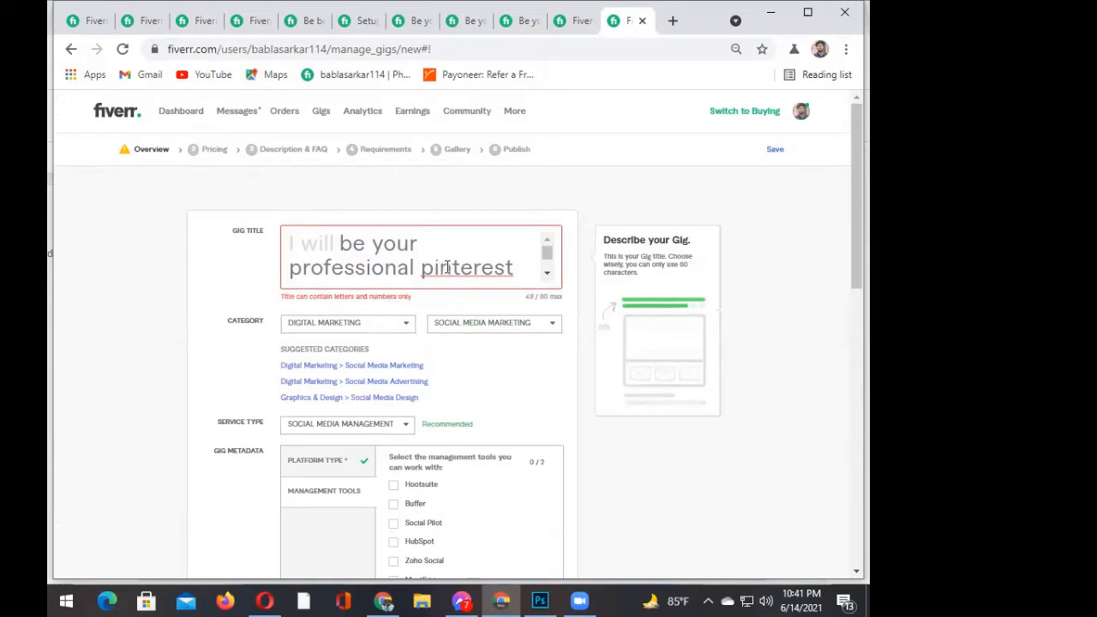
- Remove the period at the end of the gig title, then save the overview and continue to pricing
{"action": "scroll", "coordinate": [512, 270], "scroll_direction": "down", "scroll_amount": 1}
{"action": "key", "text": "BackSpace"}
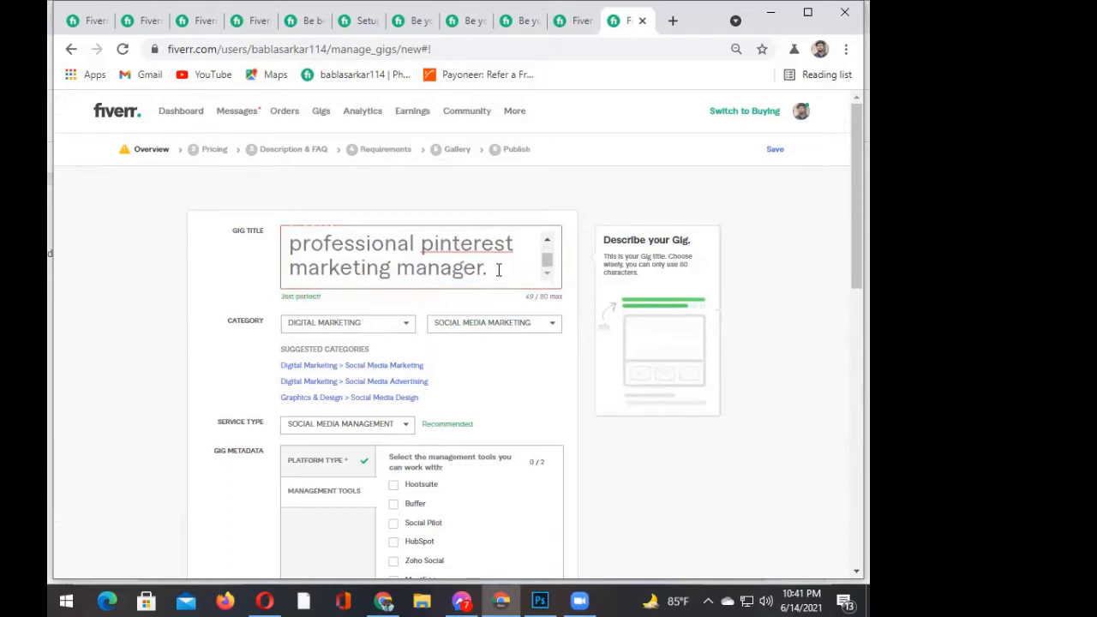
{"action": "scroll", "coordinate": [498, 291], "scroll_direction": "down", "scroll_amount": 6}
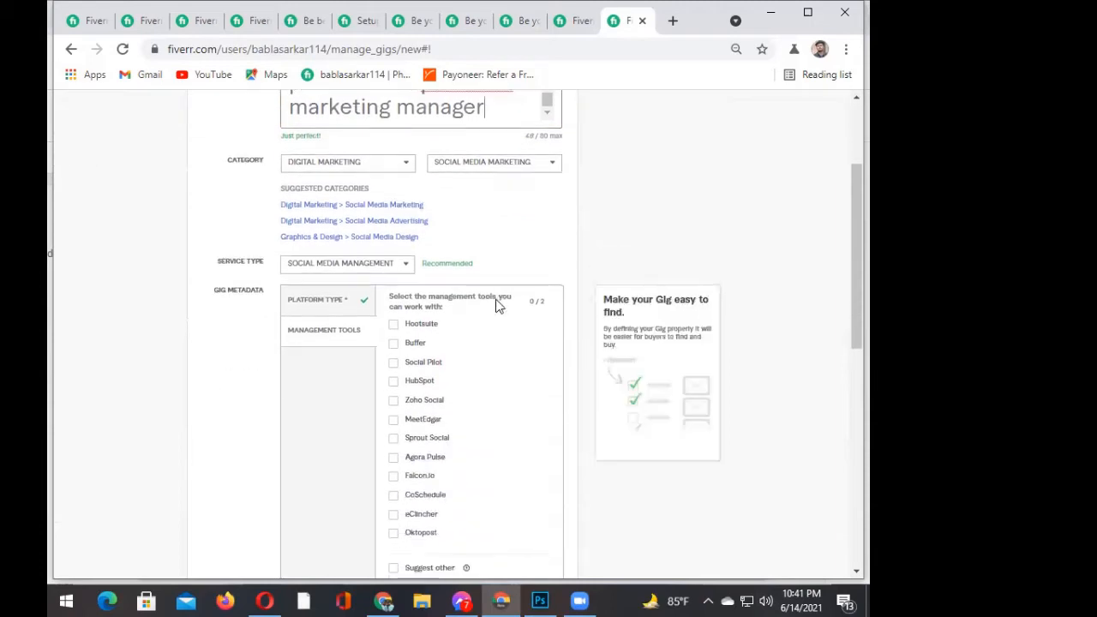
{"action": "left_click", "coordinate": [511, 432]}
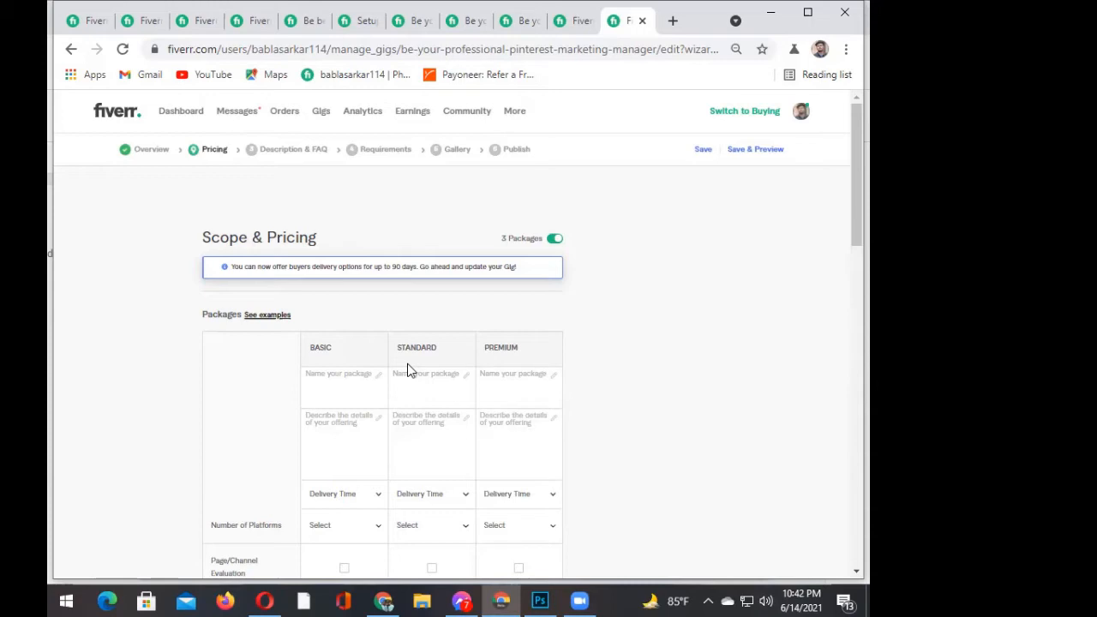
- Name the first package "basic" in the Scope & Pricing table
{"action": "left_click", "coordinate": [306, 374]}
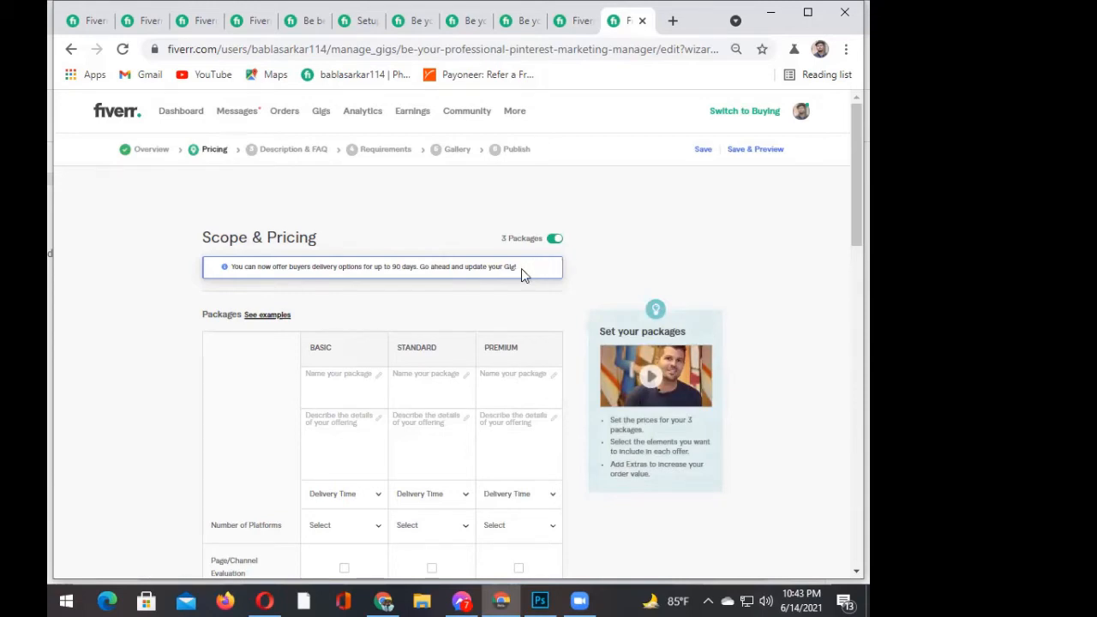
{"action": "scroll", "coordinate": [300, 389], "scroll_direction": "down", "scroll_amount": 1}
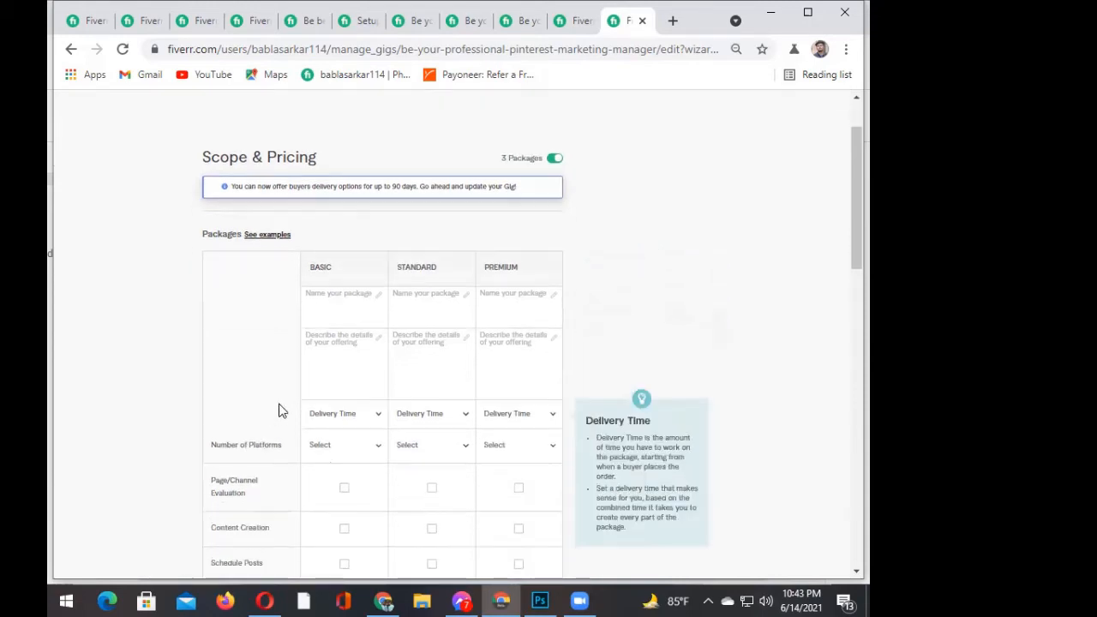
{"action": "scroll", "coordinate": [285, 411], "scroll_direction": "down", "scroll_amount": 1}
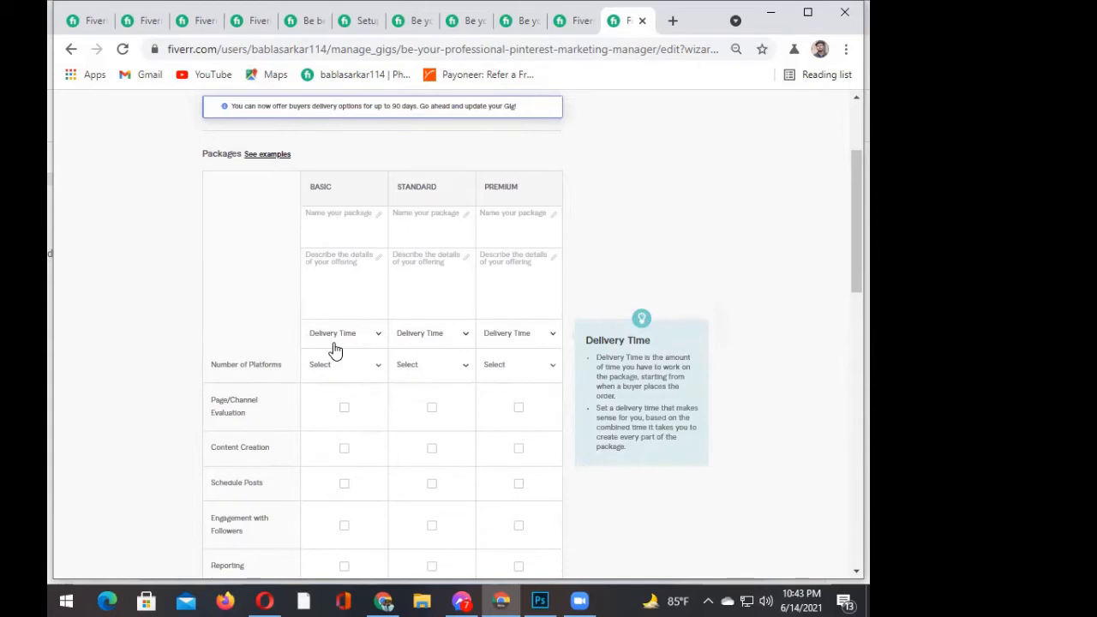
{"action": "scroll", "coordinate": [367, 341], "scroll_direction": "up", "scroll_amount": 2}
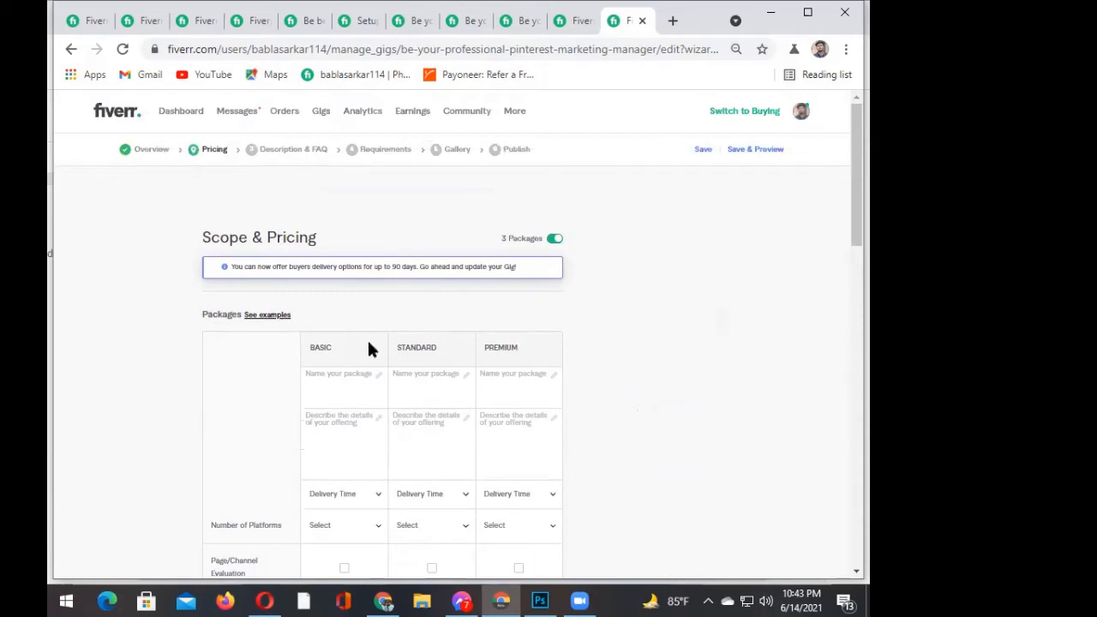
{"action": "scroll", "coordinate": [369, 351], "scroll_direction": "down", "scroll_amount": 1}
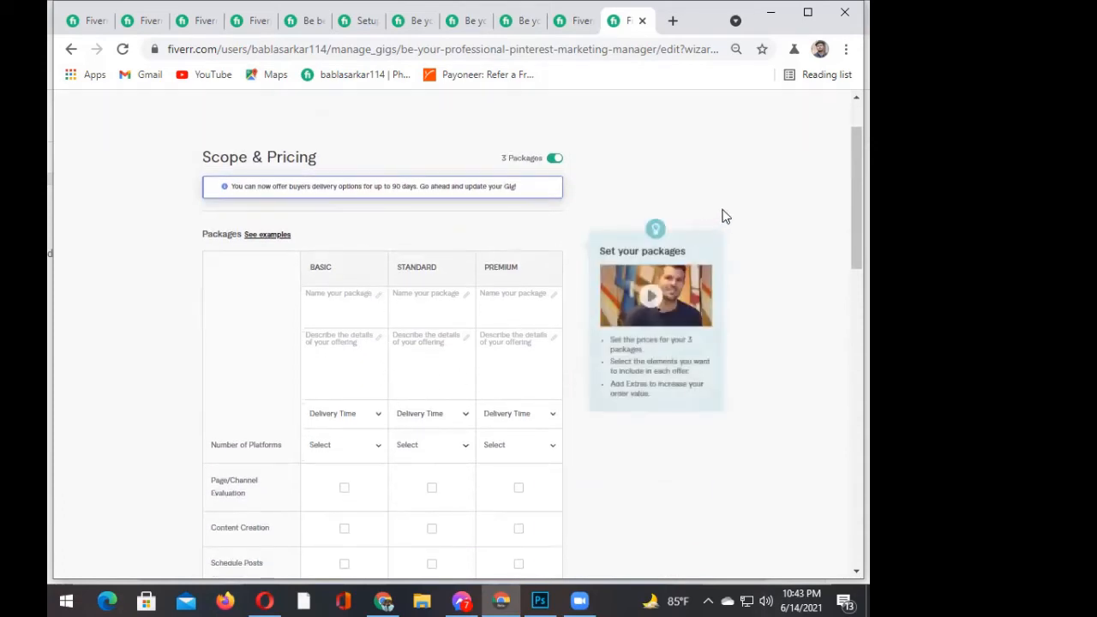
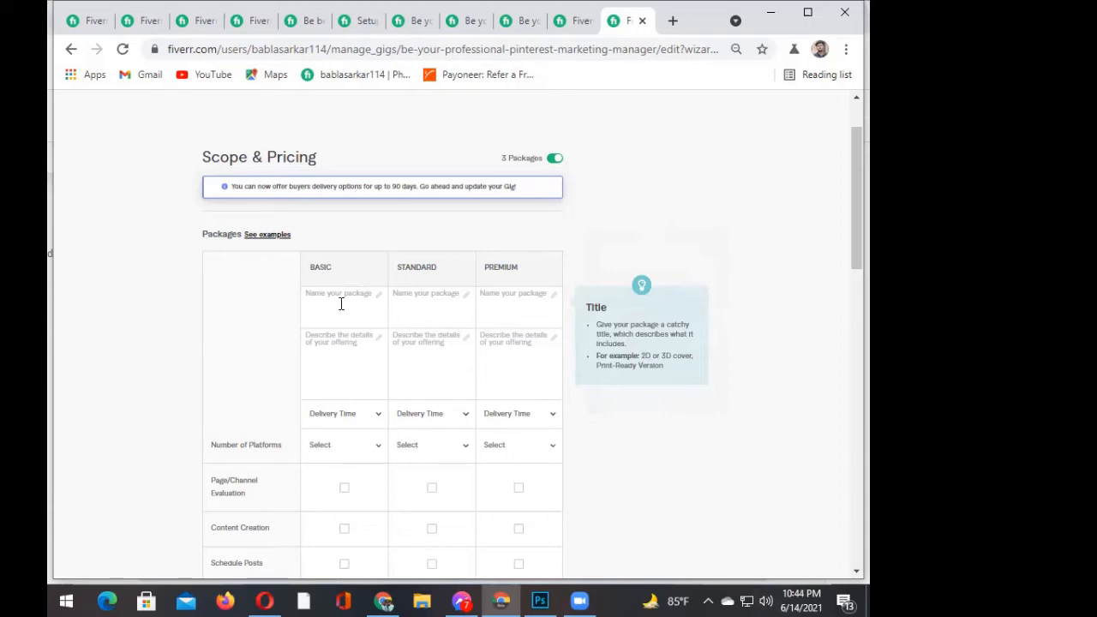
{"action": "left_click", "coordinate": [446, 318]}
{"action": "left_click", "coordinate": [364, 285]}
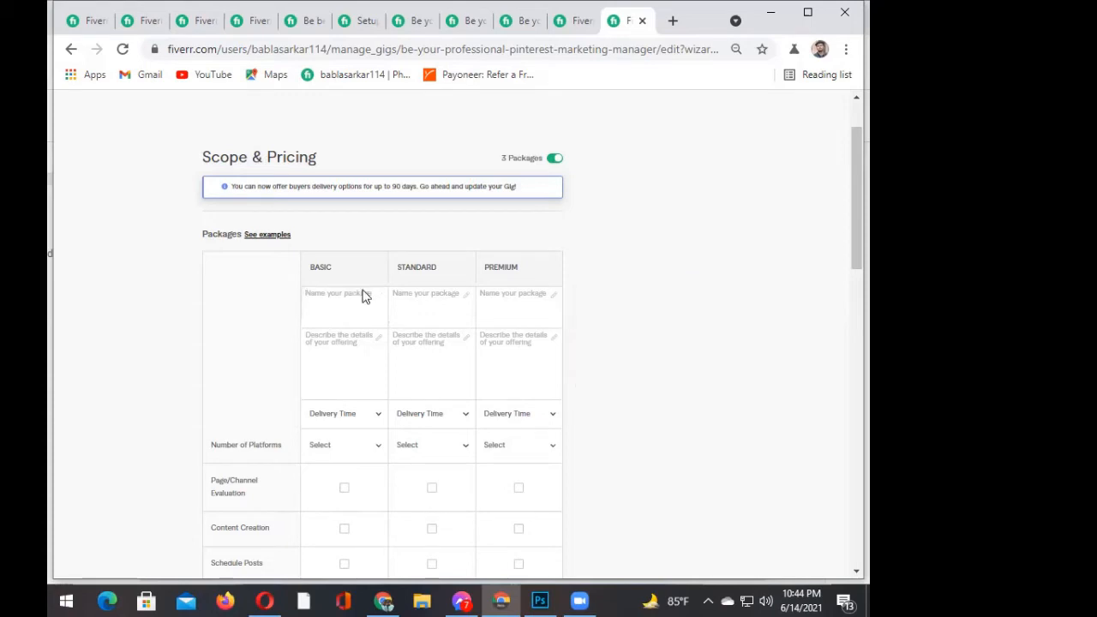
{"action": "type", "text": "basic"}
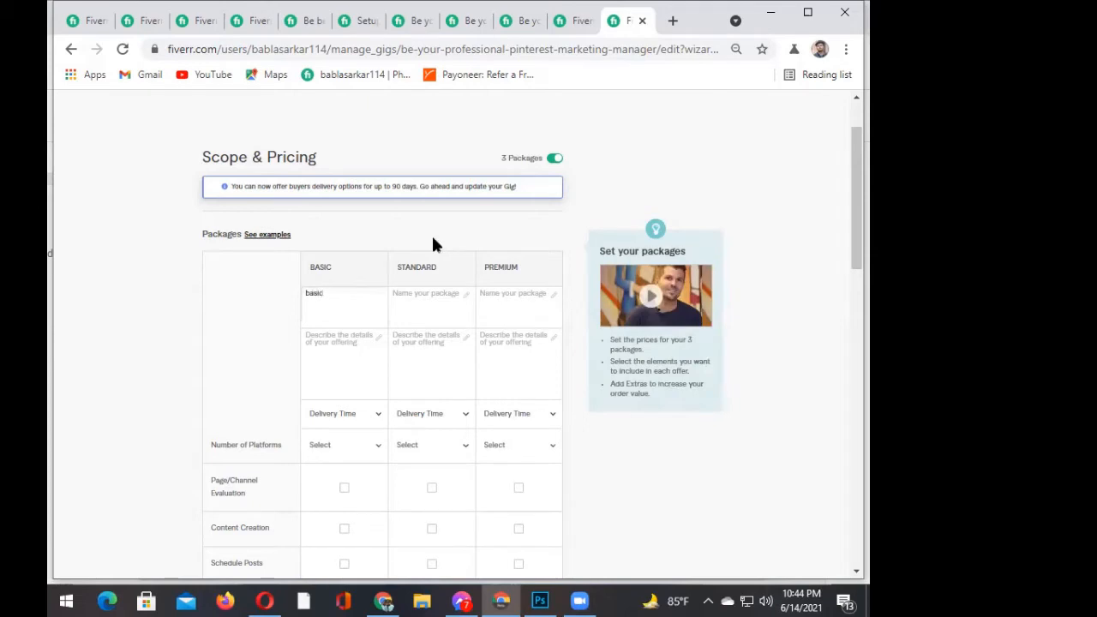
- Capitalize the first package's name as "Basic" and name the other two packages "Standard" and "Premium"
{"action": "left_click", "coordinate": [422, 295]}
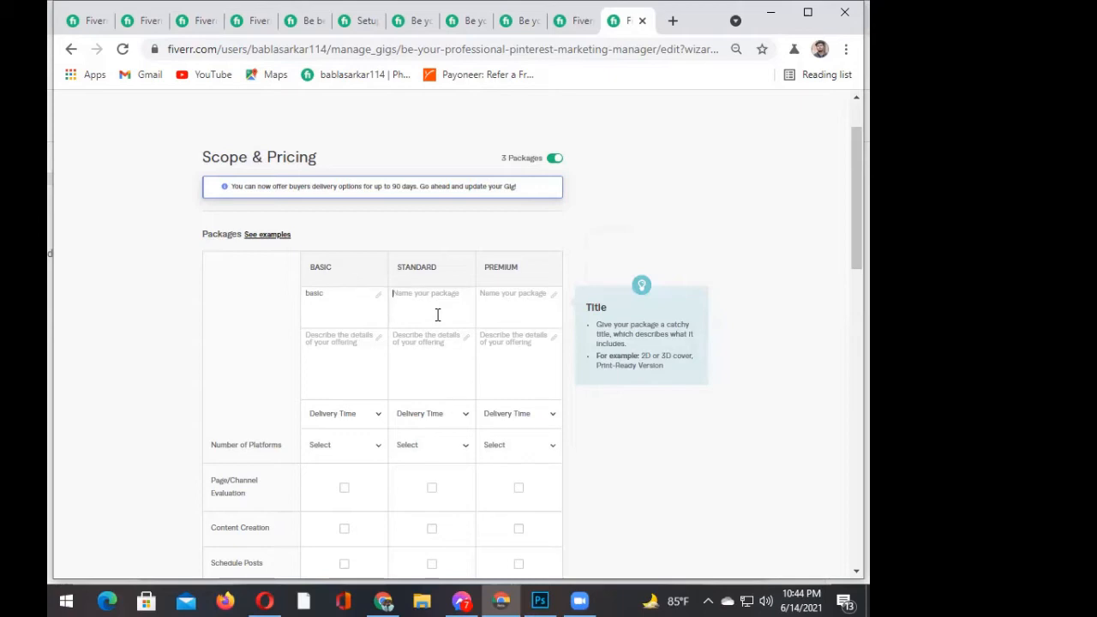
{"action": "left_click", "coordinate": [326, 289]}
{"action": "left_click", "coordinate": [305, 294]}
{"action": "left_click", "coordinate": [428, 287]}
{"action": "left_click", "coordinate": [426, 291]}
{"action": "type", "text": "Standard"}
{"action": "key", "text": "Tab"}
{"action": "type", "text": "prem"}
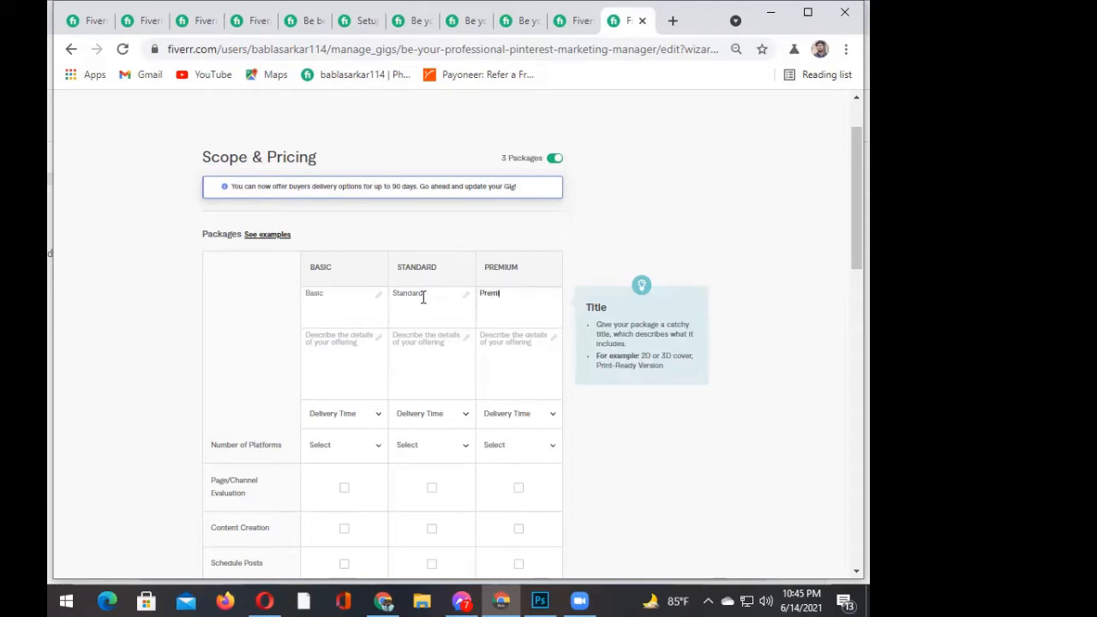
{"action": "type", "text": "ium"}
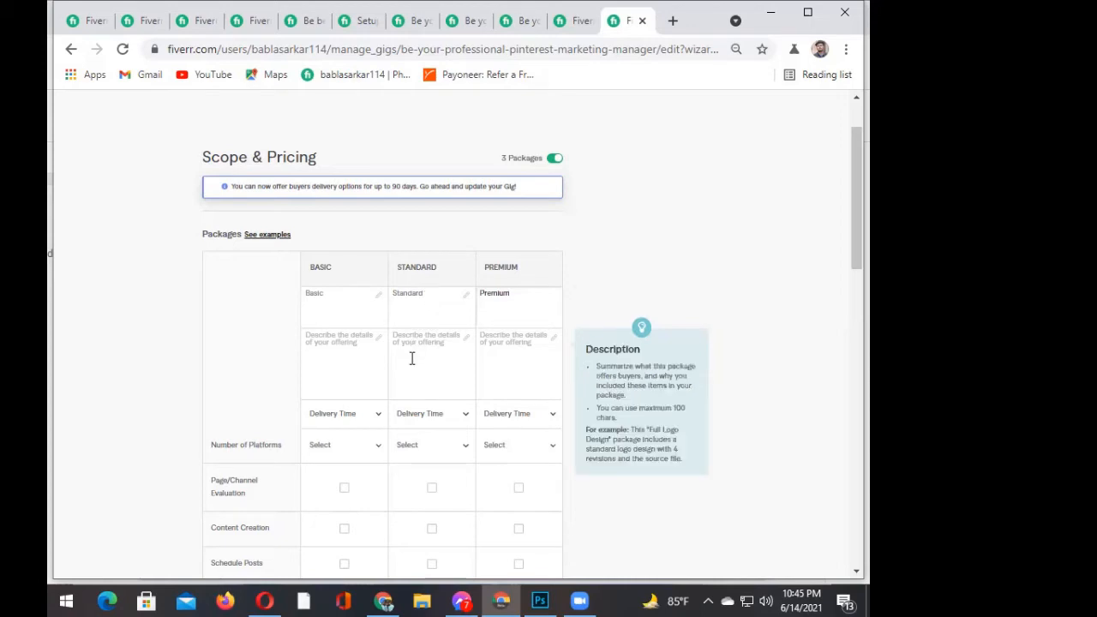
{"action": "left_click", "coordinate": [342, 335]}
{"action": "type", "text": "pintere"}
{"action": "key", "text": "BackSpace"}
{"action": "key", "text": "BackSpace"}
{"action": "key", "text": "BackSpace"}
{"action": "key", "text": "BackSpace"}
{"action": "key", "text": "BackSpace"}
{"action": "key", "text": "BackSpace"}
{"action": "key", "text": "BackSpace"}
{"action": "type", "text": "Iet"}
{"action": "key", "text": "BackSpace"}
{"action": "key", "text": "BackSpace"}
{"action": "key", "text": "BackSpace"}
{"action": "key", "text": "BackSpace"}
- Describe the Basic package as "10 days management, full page optimization,"
{"action": "type", "text": "1"}
{"action": "type", "text": "0"}
{"action": "type", "text": " page"}
{"action": "key", "text": "BackSpace"}
{"action": "key", "text": "BackSpace"}
{"action": "key", "text": "BackSpace"}
{"action": "key", "text": "BackSpace"}
{"action": "type", "text": "days"}
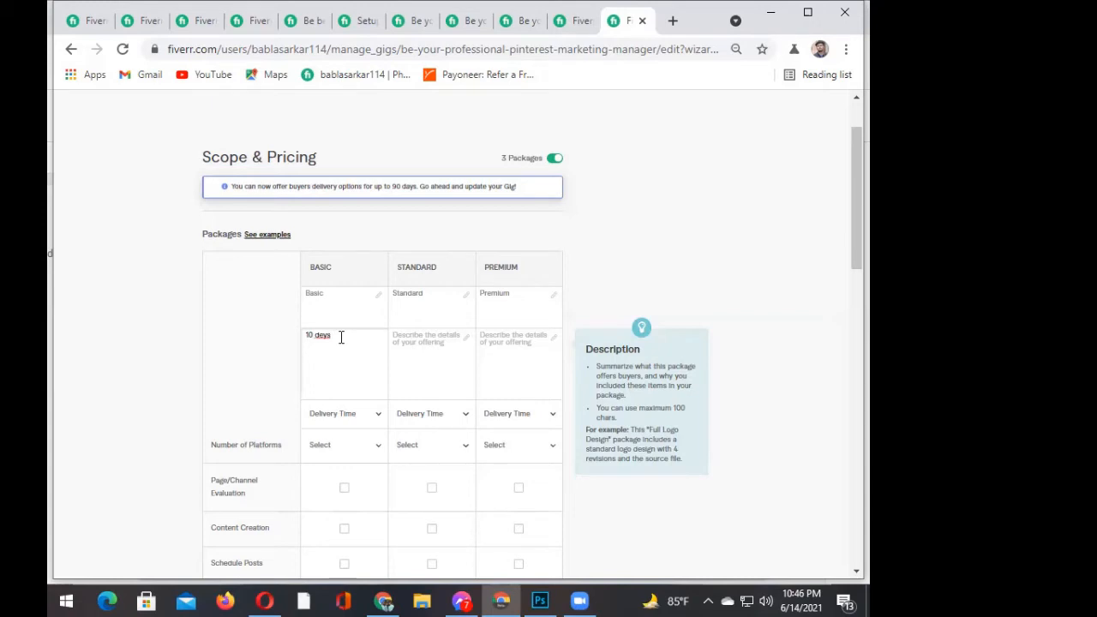
{"action": "key", "text": "BackSpace"}
{"action": "key", "text": "BackSpace"}
{"action": "type", "text": "ys"}
{"action": "type", "text": "anagement"}
{"action": "type", "text": "full page"}
{"action": "type", "text": "optimizatio"}
{"action": "left_click", "coordinate": [412, 338]}
{"action": "type", "text": "50-75"}
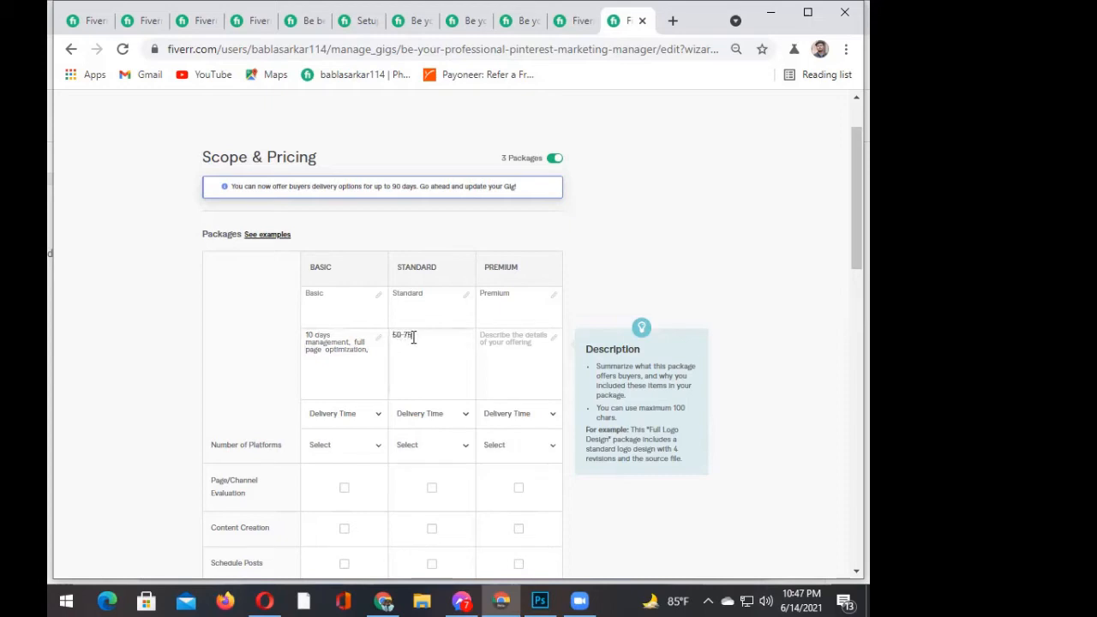
{"action": "key", "text": "BackSpace"}
{"action": "key", "text": "BackSpace"}
{"action": "key", "text": "BackSpace"}
{"action": "key", "text": "BackSpace"}
{"action": "key", "text": "BackSpace"}
- Extend the Basic package description with "50-75 new followers"
{"action": "left_click", "coordinate": [353, 361]}
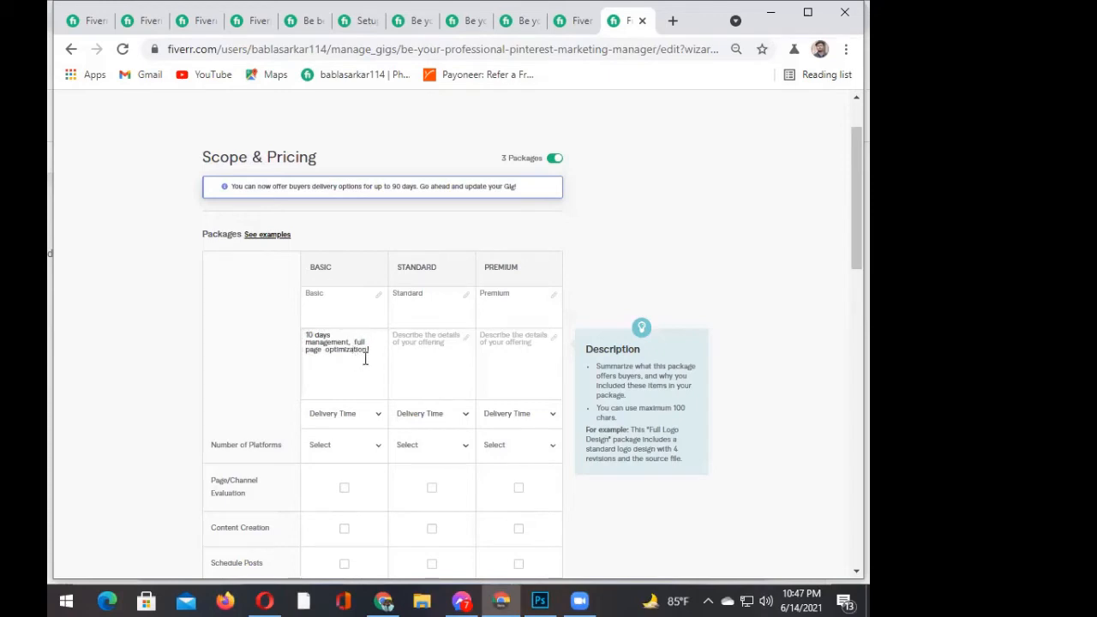
{"action": "type", "text": ", 50-75"}
{"action": "type", "text": " p"}
{"action": "type", "text": "i"}
{"action": "type", "text": "w"}
{"action": "type", "text": " fowlers"}
{"action": "key", "text": "BackSpace"}
{"action": "key", "text": "BackSpace"}
{"action": "key", "text": "BackSpace"}
{"action": "type", "text": "new"}
{"action": "key", "text": "Right"}
{"action": "key", "text": "Right"}
{"action": "key", "text": "BackSpace"}
{"action": "key", "text": "BackSpace"}
{"action": "key", "text": "BackSpace"}
{"action": "key", "text": "BackSpace"}
{"action": "type", "text": "o"}
{"action": "type", "text": "llow"}
{"action": "type", "text": "e"}
{"action": "type", "text": ","}
{"action": "key", "text": "BackSpace"}
- Add ", add 30 pins" to the Basic package description
{"action": "type", "text": ",4dd"}
{"action": "type", "text": "30"}
{"action": "key", "text": "BackSpace"}
{"action": "key", "text": "BackSpace"}
{"action": "key", "text": "BackSpace"}
{"action": "type", "text": "30page"}
{"action": "key", "text": "BackSpace"}
{"action": "key", "text": "BackSpace"}
{"action": "type", "text": "ins"}
{"action": "key", "text": "Right"}
{"action": "key", "text": "Right"}
{"action": "key", "text": "Right"}
- Finish the Basic package description with "create 2 new board"
{"action": "type", "text": "reat"}
{"action": "right_click", "coordinate": [358, 364]}
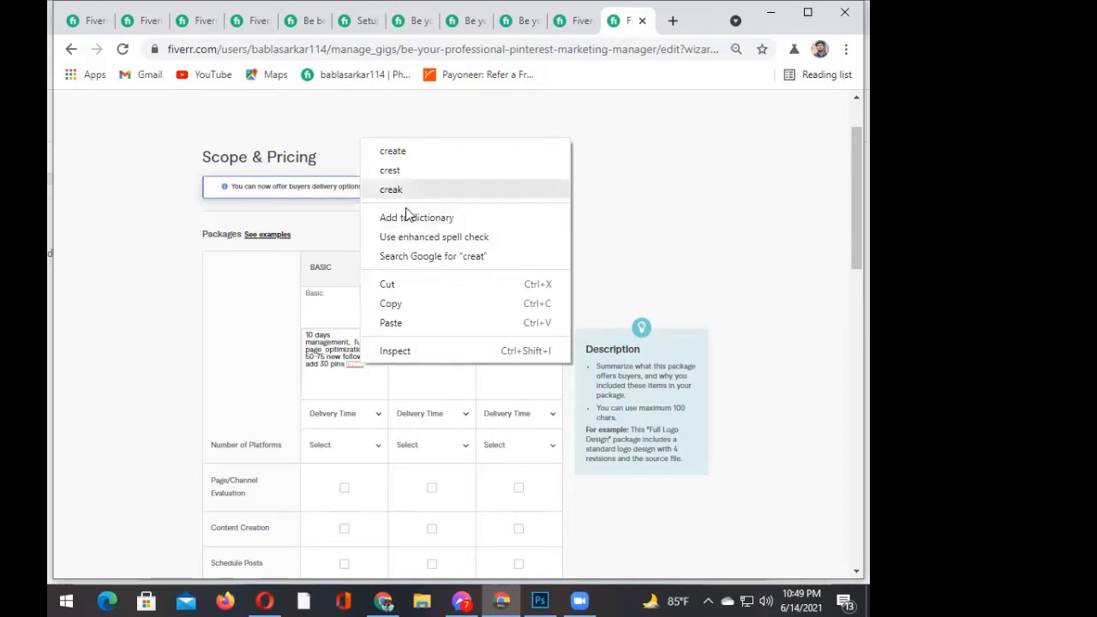
{"action": "left_click", "coordinate": [364, 370]}
{"action": "type", "text": "ins creat t"}
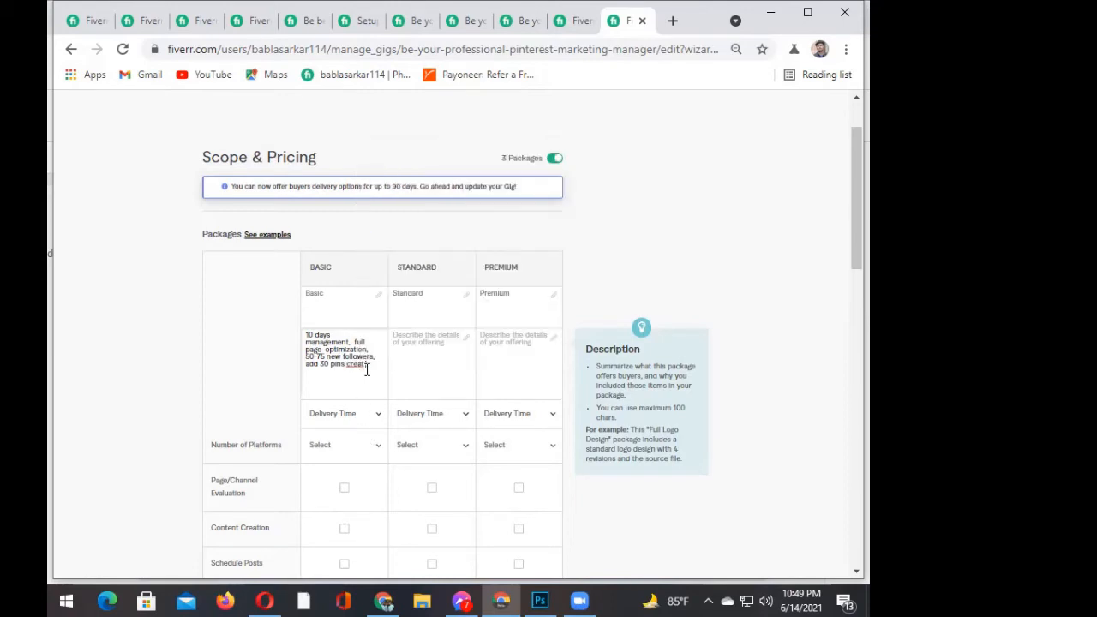
{"action": "type", "text": "o n"}
{"action": "type", "text": "ew"}
{"action": "type", "text": " b"}
{"action": "type", "text": "rod"}
{"action": "type", "text": "e"}
{"action": "key", "text": "BackSpace"}
{"action": "key", "text": "BackSpace"}
{"action": "key", "text": "BackSpace"}
{"action": "key", "text": "BackSpace"}
{"action": "type", "text": "oard"}
{"action": "key", "text": "BackSpace"}
{"action": "key", "text": "BackSpace"}
{"action": "key", "text": "BackSpace"}
{"action": "type", "text": "reate"}
{"action": "double_click", "coordinate": [312, 374]}
{"action": "type", "text": "2"}
- Copy the full Basic description into the Standard and Premium package descriptions
{"action": "left_click_drag", "start_coordinate": [346, 373], "coordinate": [305, 339]}
{"action": "key", "text": "ctrl+c"}
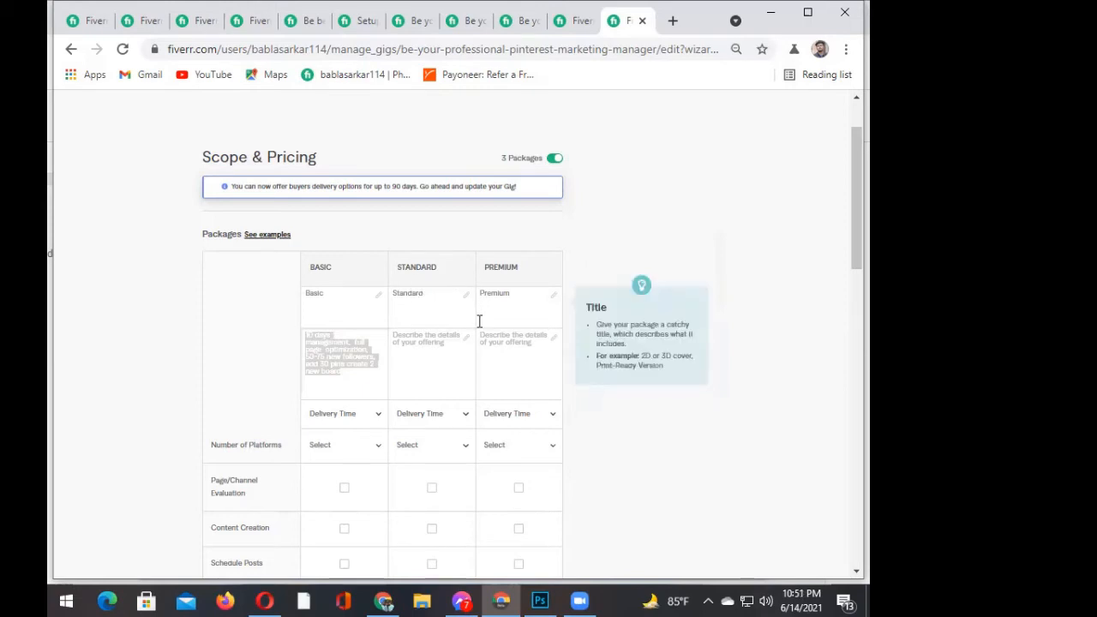
{"action": "left_click", "coordinate": [392, 330]}
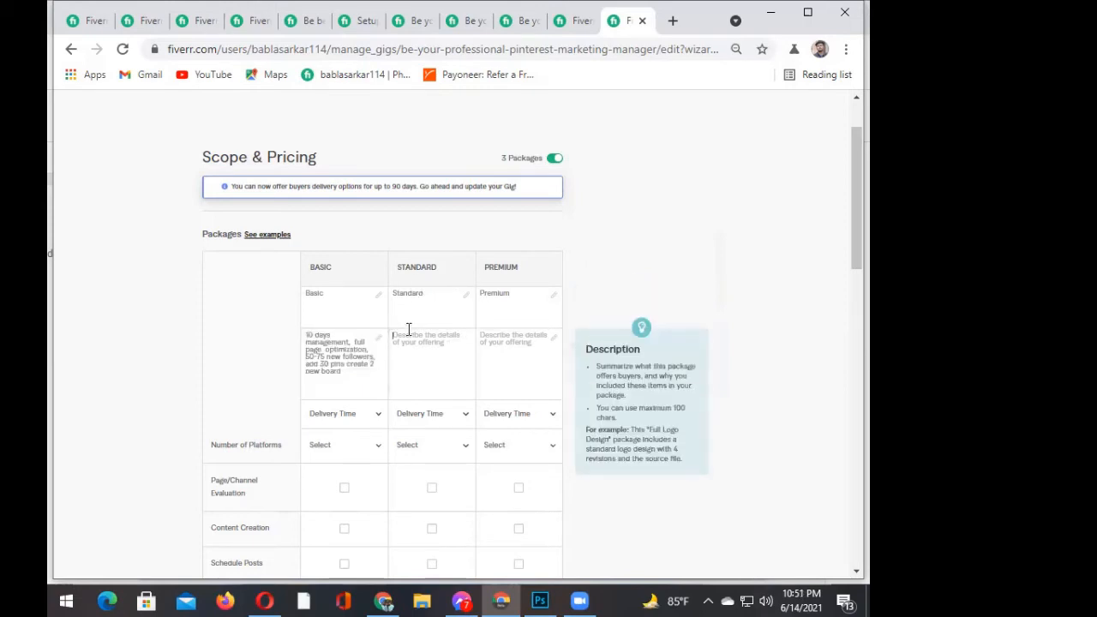
{"action": "key", "text": "ctrl+v"}
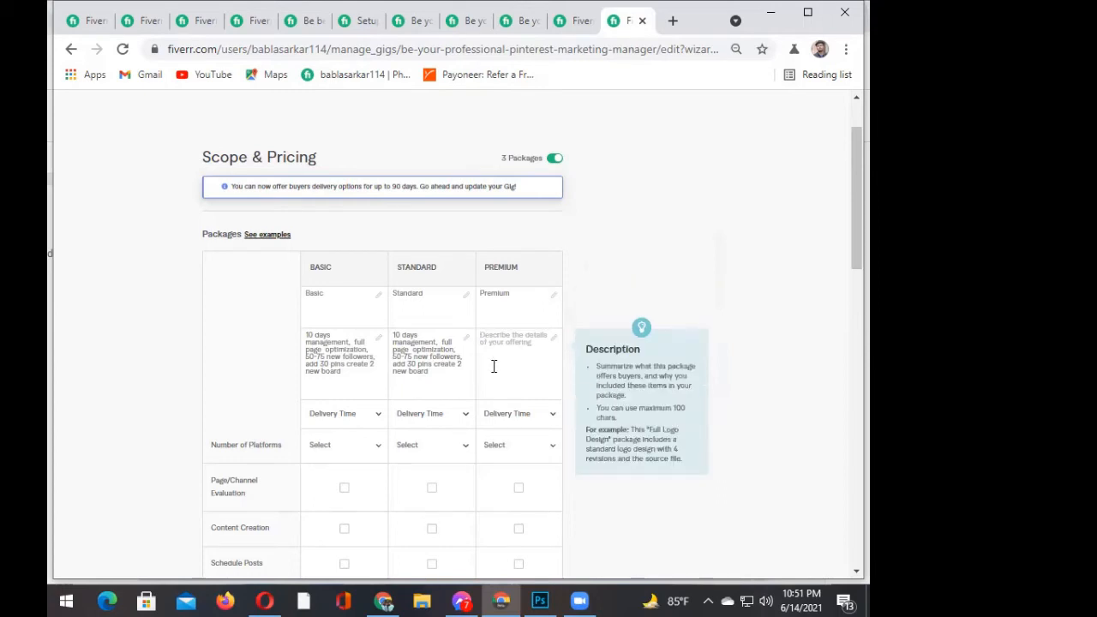
{"action": "left_click", "coordinate": [497, 344]}
{"action": "key", "text": "ctrl+v"}
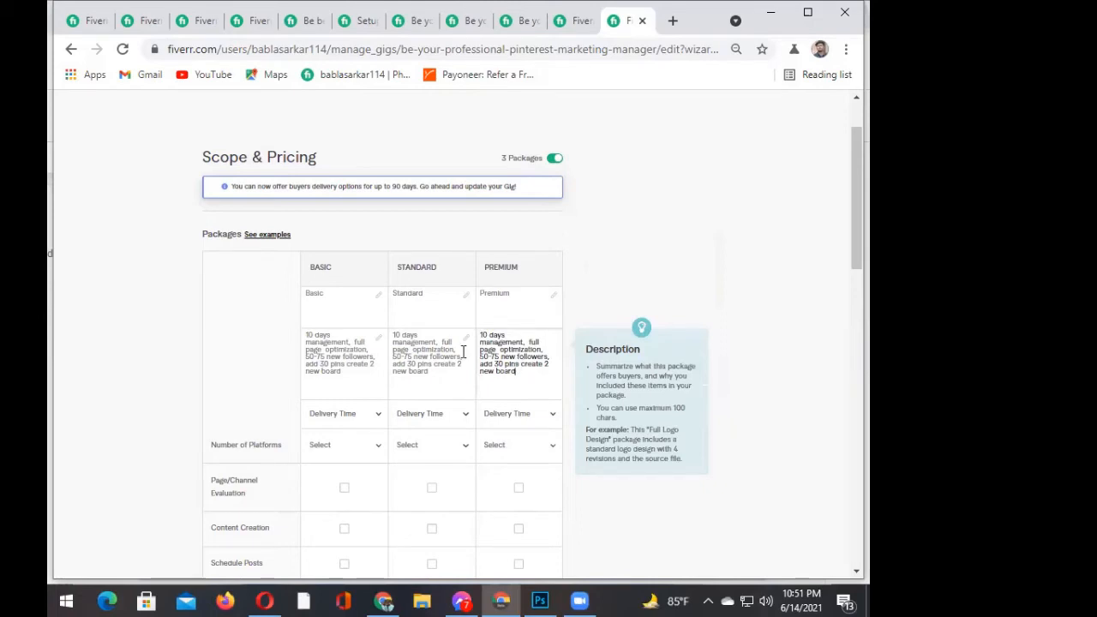
- Change the management duration to 20 days in the Standard description and 30 days in the Premium description
{"action": "left_click", "coordinate": [400, 335]}
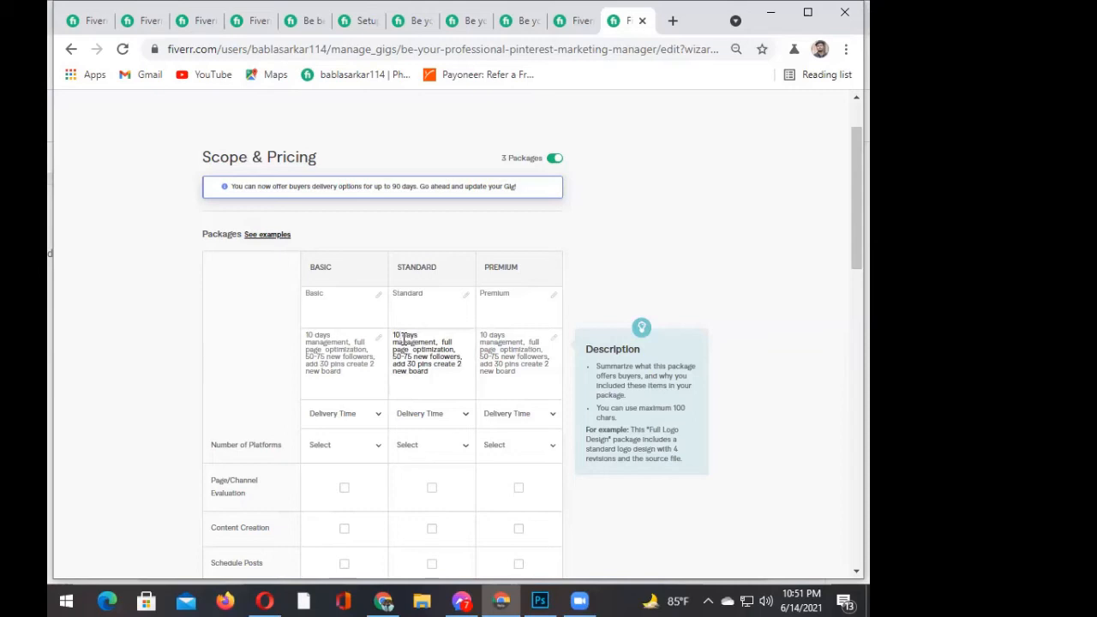
{"action": "key", "text": "BackSpace"}
{"action": "key", "text": "BackSpace"}
{"action": "type", "text": "20"}
{"action": "left_click", "coordinate": [491, 337]}
{"action": "key", "text": "BackSpace"}
{"action": "key", "text": "BackSpace"}
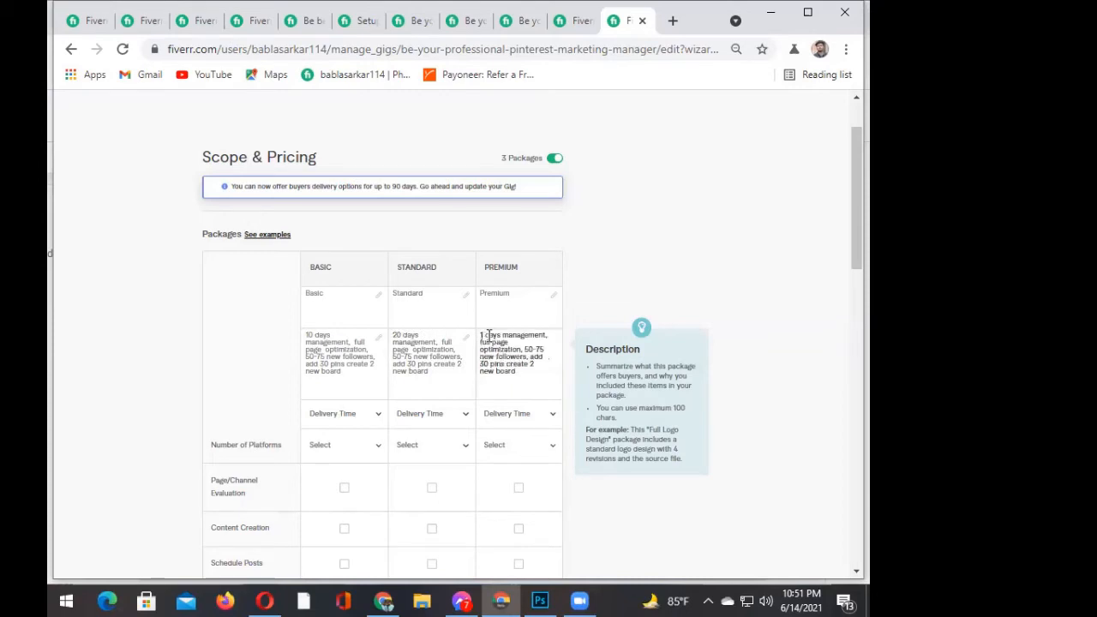
{"action": "type", "text": "30"}
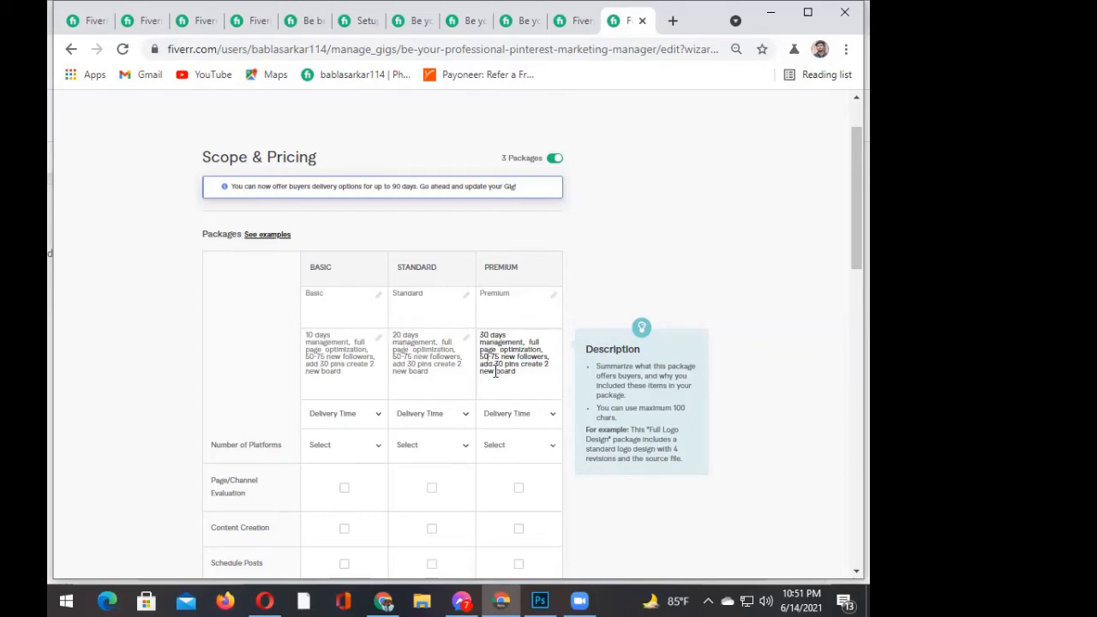
- Change the new followers range in the Premium description to 75-150
{"action": "key", "text": "BackSpace"}
{"action": "key", "text": "BackSpace"}
{"action": "type", "text": "1"}
{"action": "key", "text": "BackSpace"}
{"action": "type", "text": "75--"}
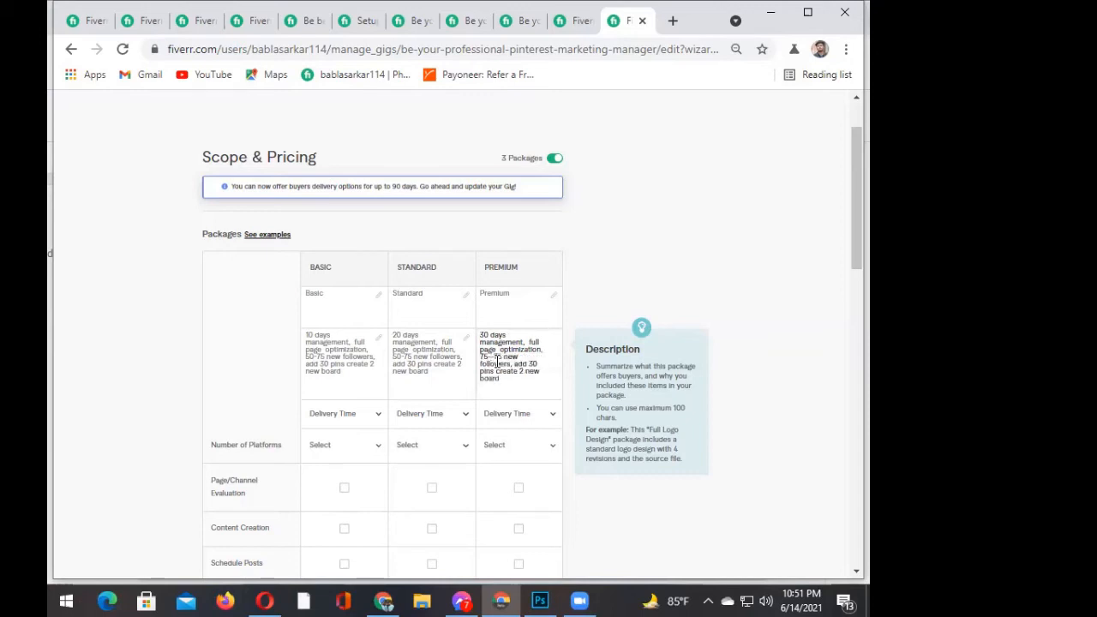
{"action": "key", "text": "BackSpace"}
{"action": "type", "text": "10"}
{"action": "key", "text": "Delete"}
{"action": "key", "text": "Delete"}
- Copy the Premium description's followers range over the one in the Standard description
{"action": "left_click_drag", "start_coordinate": [503, 356], "coordinate": [481, 358]}
{"action": "key", "text": "ctrl+c"}
{"action": "left_click", "coordinate": [409, 357]}
{"action": "left_click_drag", "start_coordinate": [408, 356], "coordinate": [392, 356]}
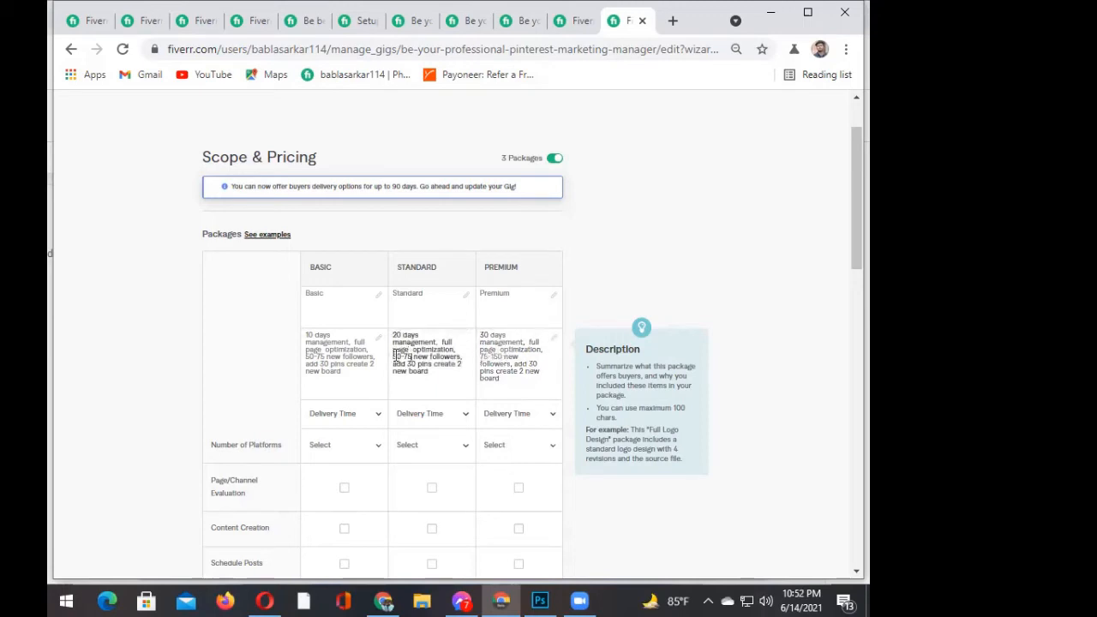
{"action": "key", "text": "ctrl+v"}
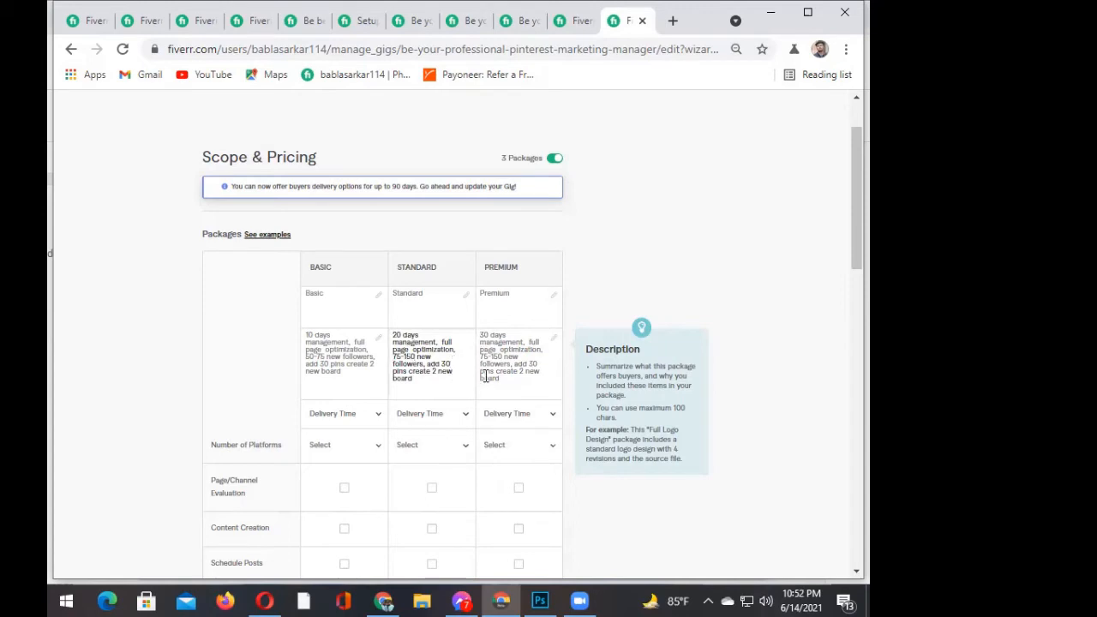
{"action": "key", "text": "BackSpace"}
{"action": "key", "text": "BackSpace"}
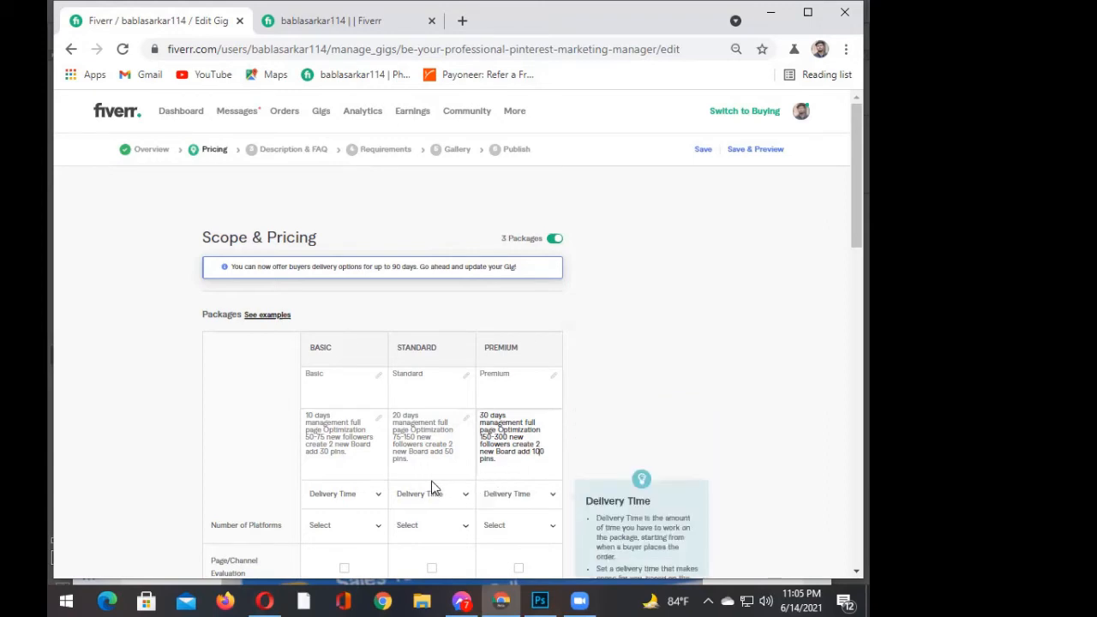
- Set the Basic package's delivery time to 10 days
{"action": "scroll", "coordinate": [407, 463], "scroll_direction": "down", "scroll_amount": 1}
{"action": "left_click", "coordinate": [376, 419]}
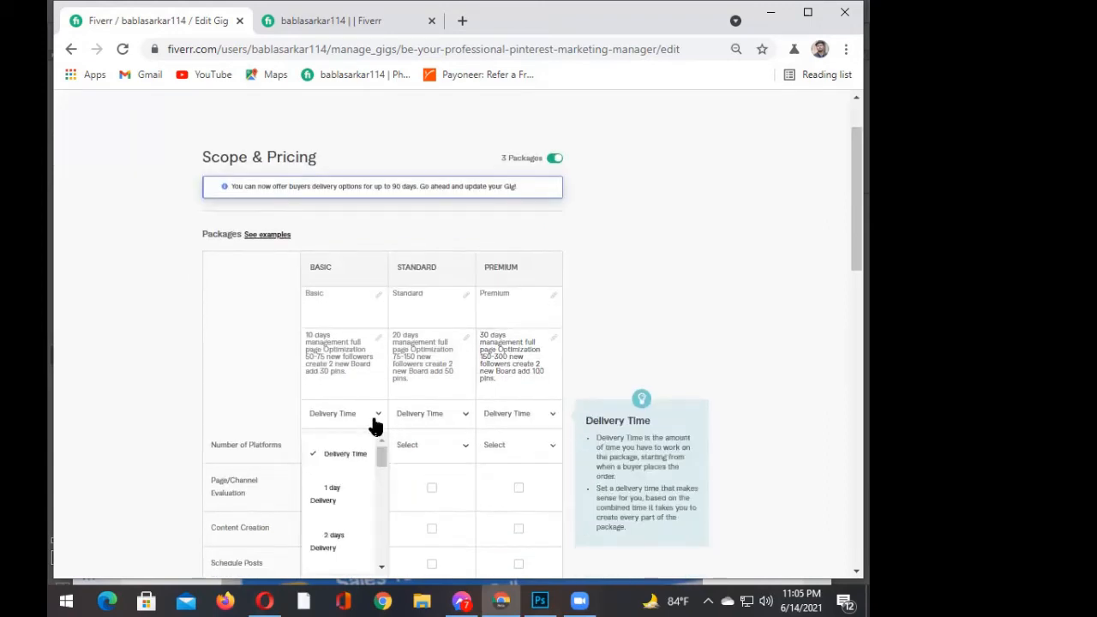
{"action": "left_click", "coordinate": [375, 426]}
{"action": "scroll", "coordinate": [375, 424], "scroll_direction": "down", "scroll_amount": 1}
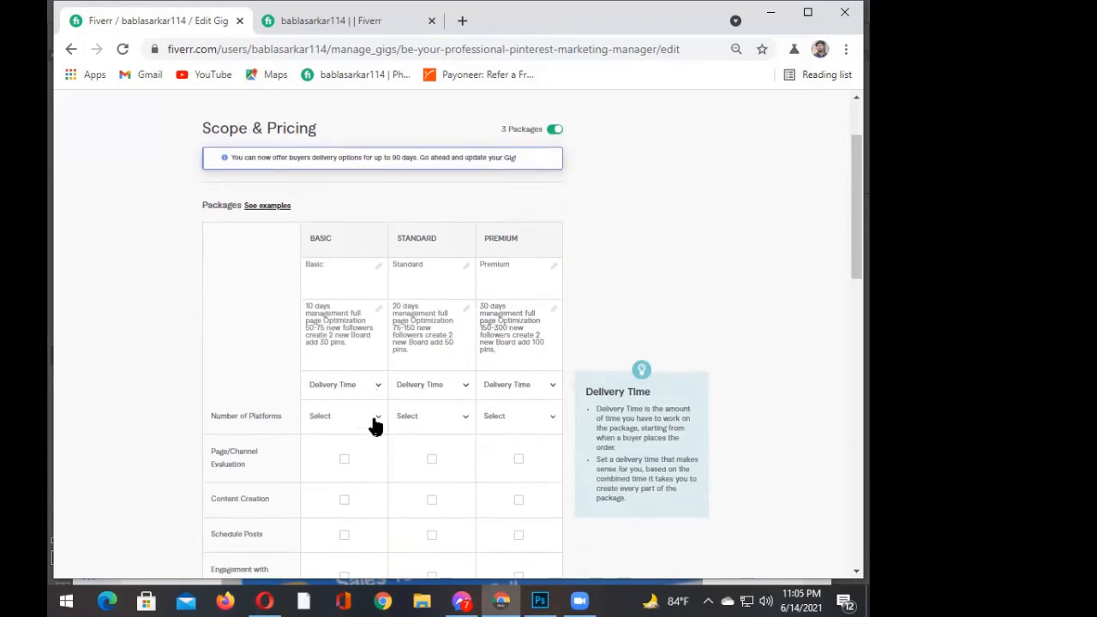
{"action": "left_click", "coordinate": [372, 341]}
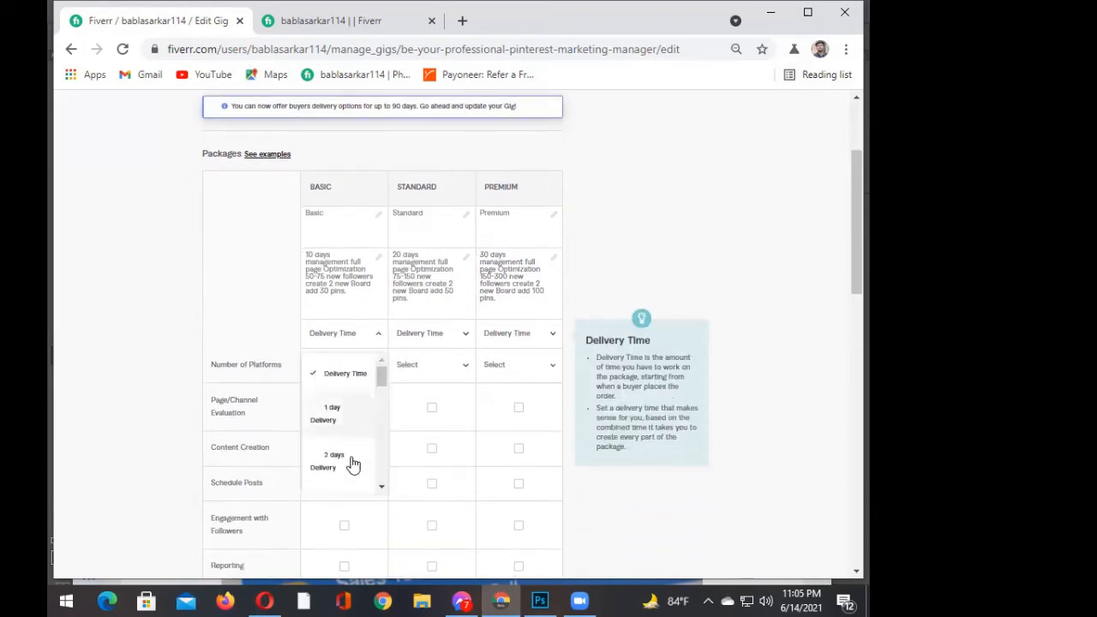
{"action": "scroll", "coordinate": [351, 462], "scroll_direction": "down", "scroll_amount": 4}
{"action": "scroll", "coordinate": [351, 460], "scroll_direction": "up", "scroll_amount": 2}
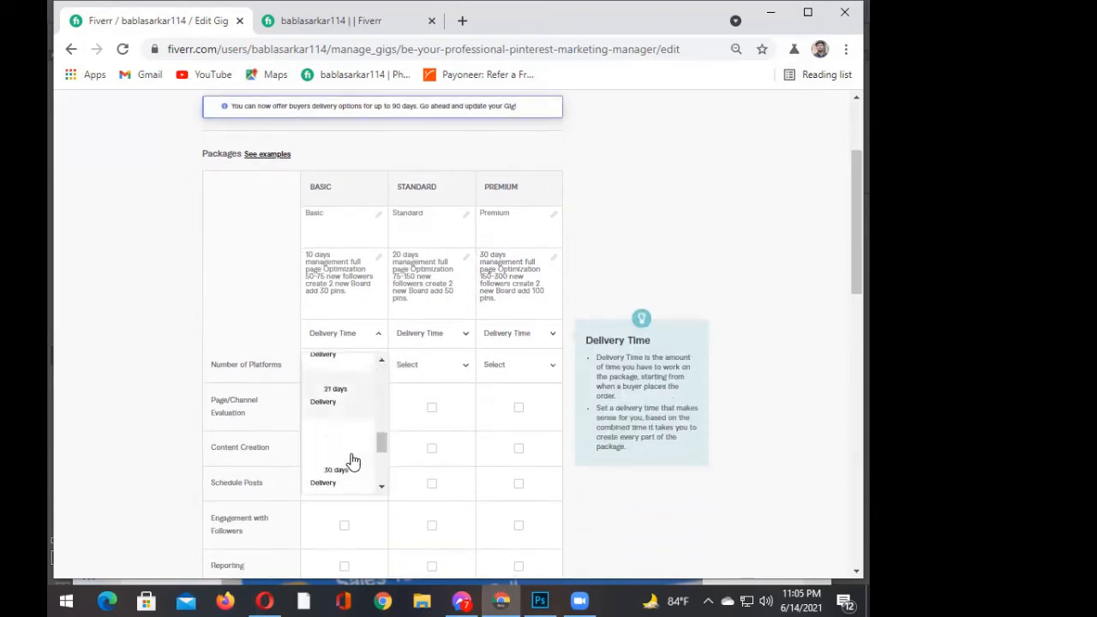
{"action": "left_click", "coordinate": [375, 445]}
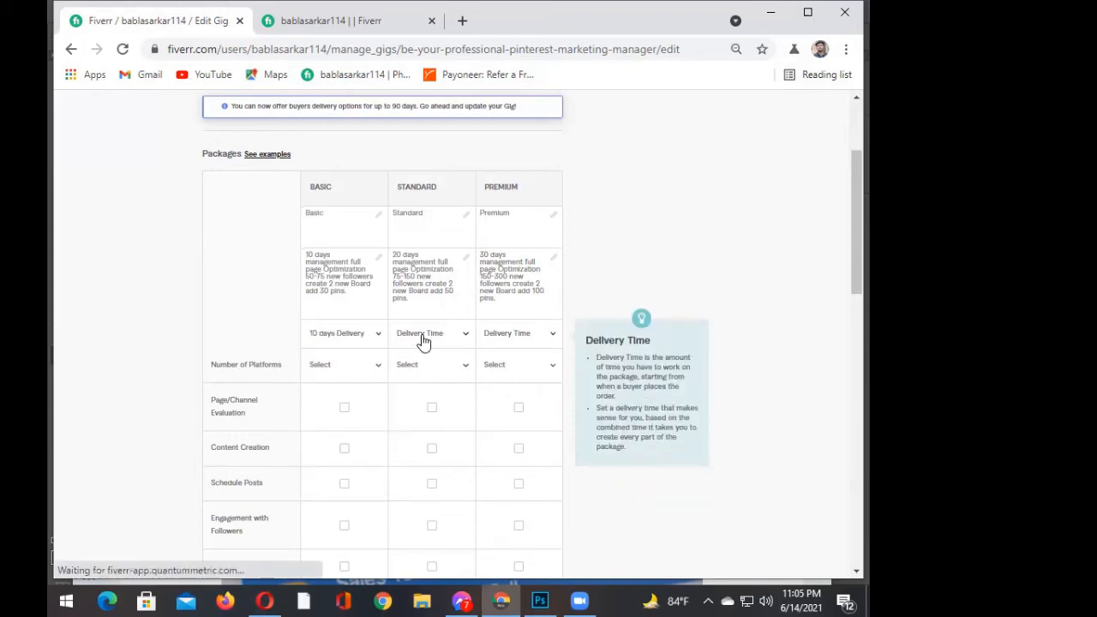
- Set the delivery time to 21 days for the Standard package and 30 days for the Premium package
{"action": "left_click", "coordinate": [421, 340]}
{"action": "scroll", "coordinate": [435, 445], "scroll_direction": "down", "scroll_amount": 4}
{"action": "scroll", "coordinate": [436, 448], "scroll_direction": "down", "scroll_amount": 1}
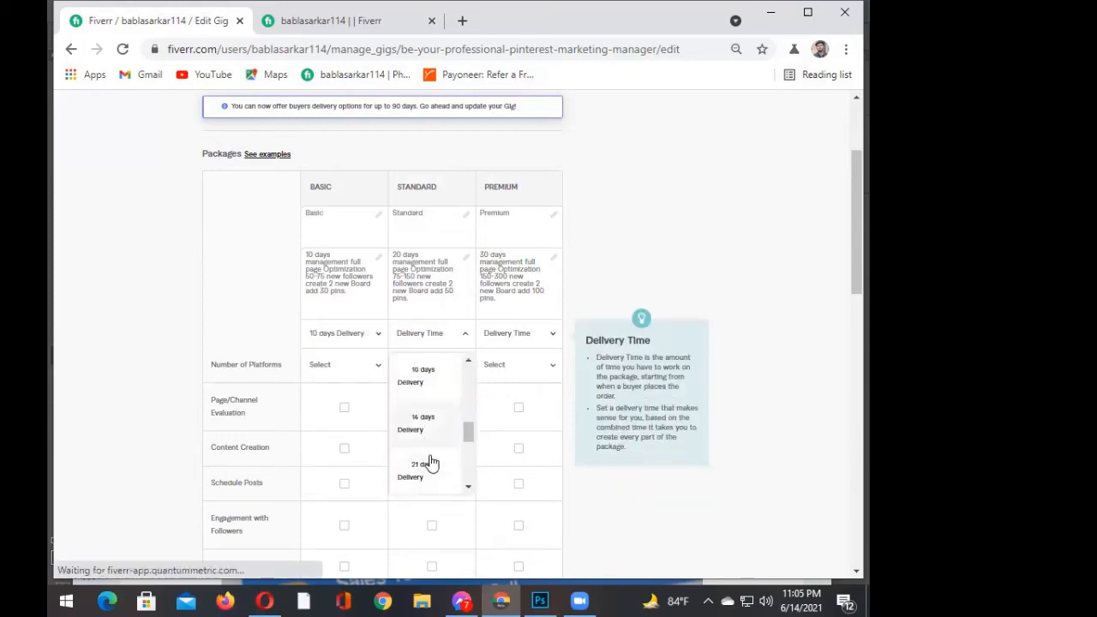
{"action": "left_click", "coordinate": [423, 467]}
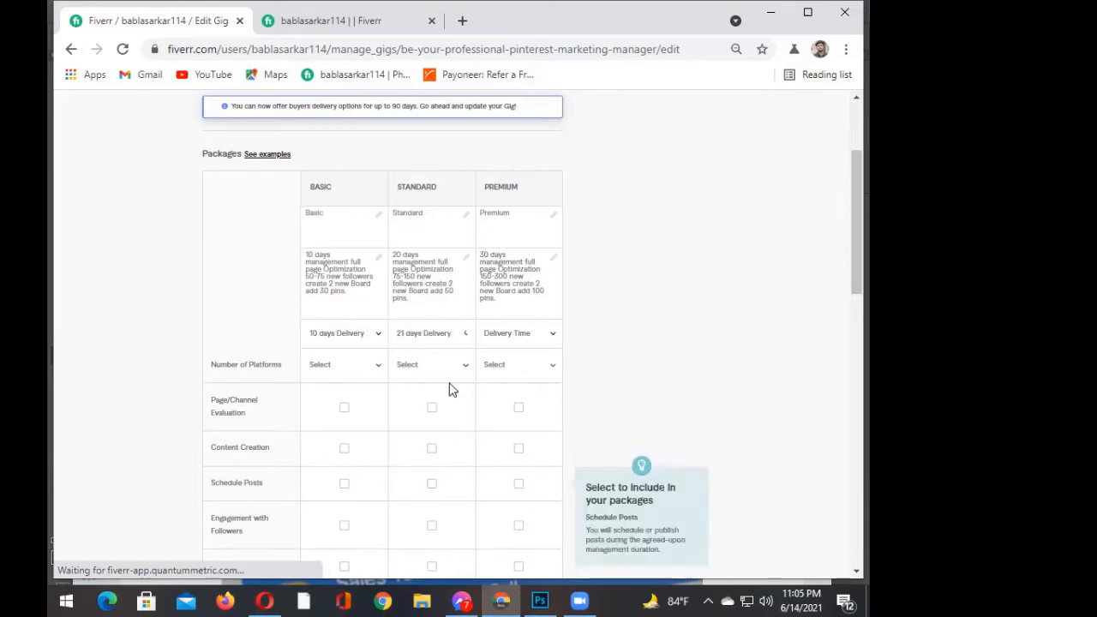
{"action": "left_click", "coordinate": [491, 337]}
{"action": "scroll", "coordinate": [514, 454], "scroll_direction": "down", "scroll_amount": 5}
{"action": "scroll", "coordinate": [520, 456], "scroll_direction": "down", "scroll_amount": 2}
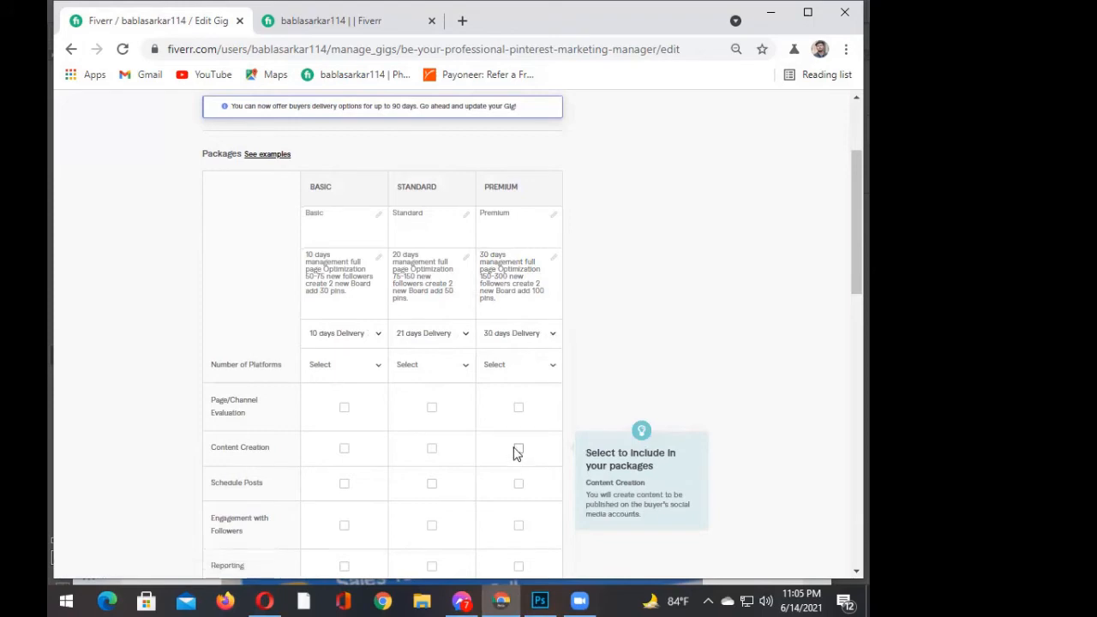
- Set the number of platforms to 1 for the Basic, Standard and Premium packages
{"action": "left_click", "coordinate": [348, 375]}
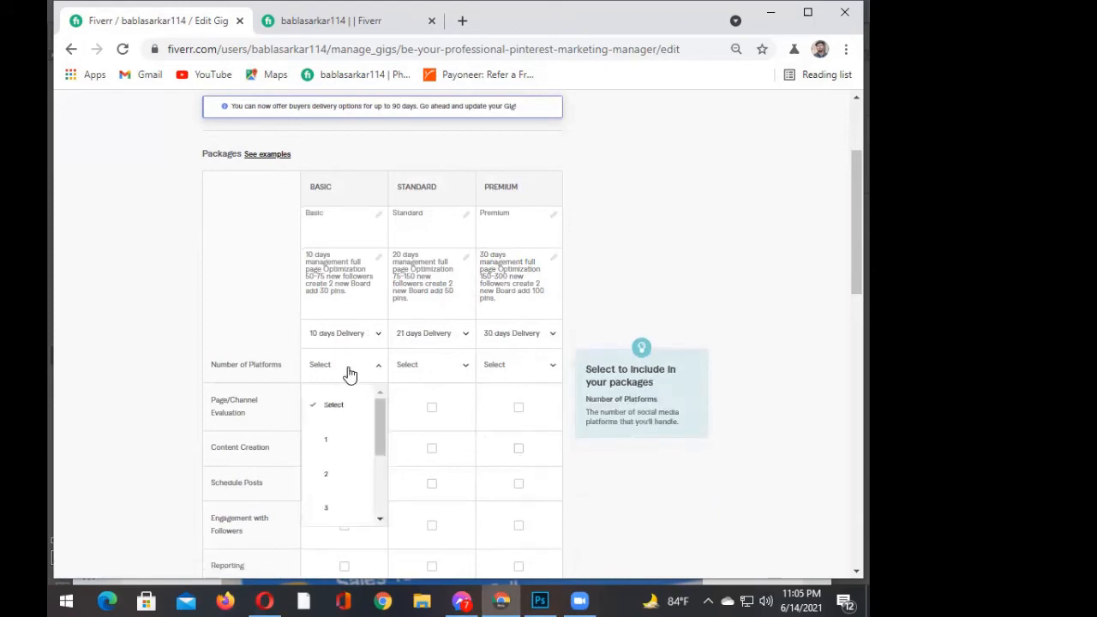
{"action": "left_click", "coordinate": [330, 438]}
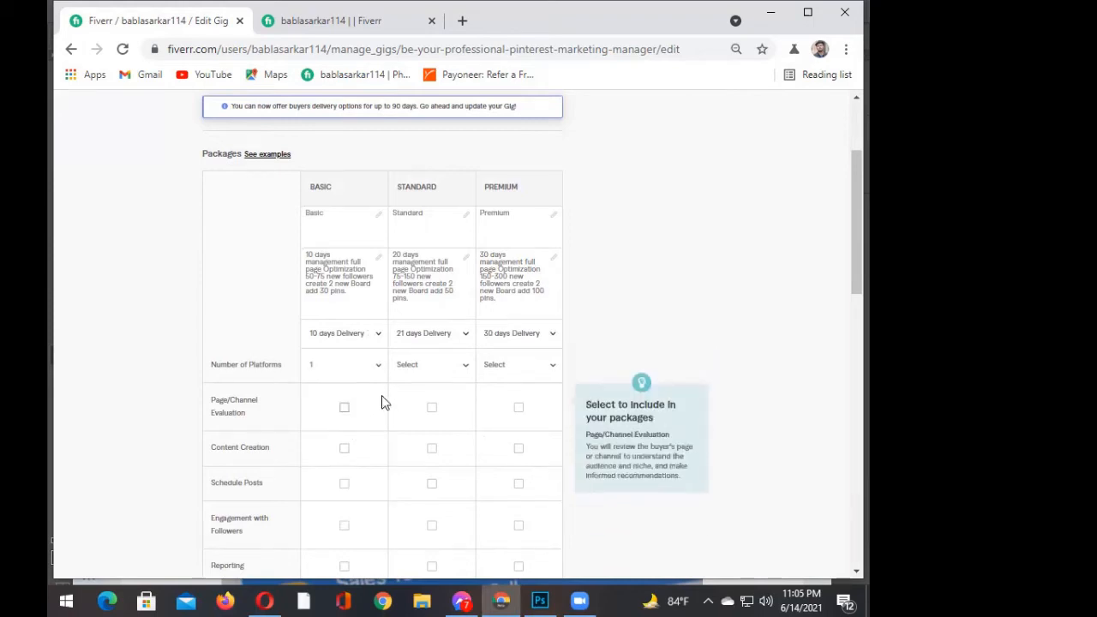
{"action": "left_click", "coordinate": [429, 372]}
{"action": "left_click", "coordinate": [418, 439]}
{"action": "left_click", "coordinate": [516, 370]}
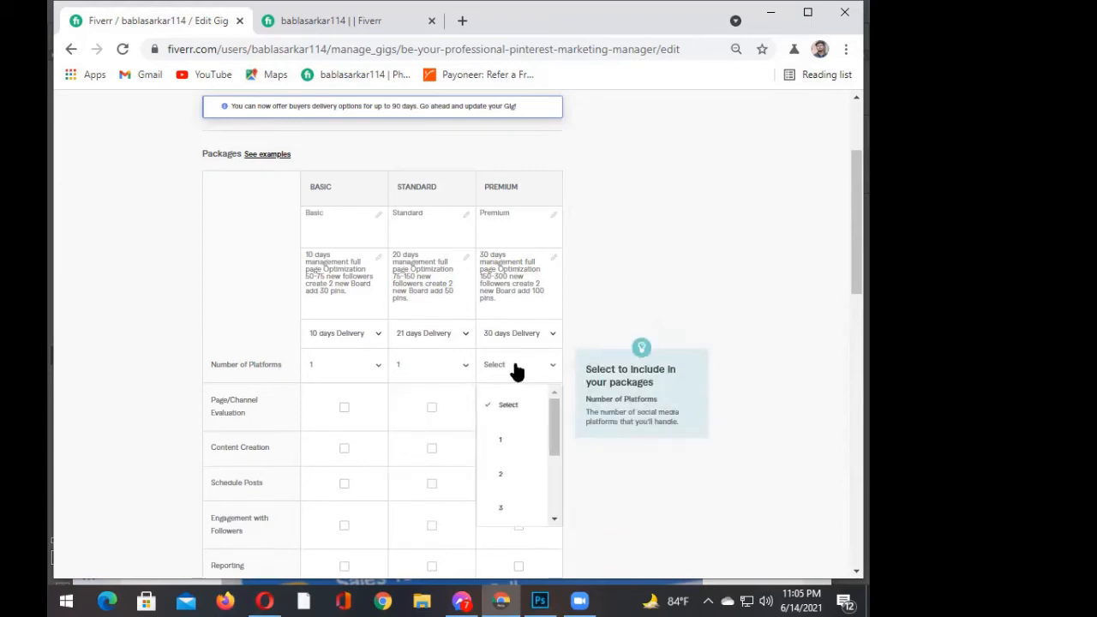
{"action": "left_click", "coordinate": [497, 437]}
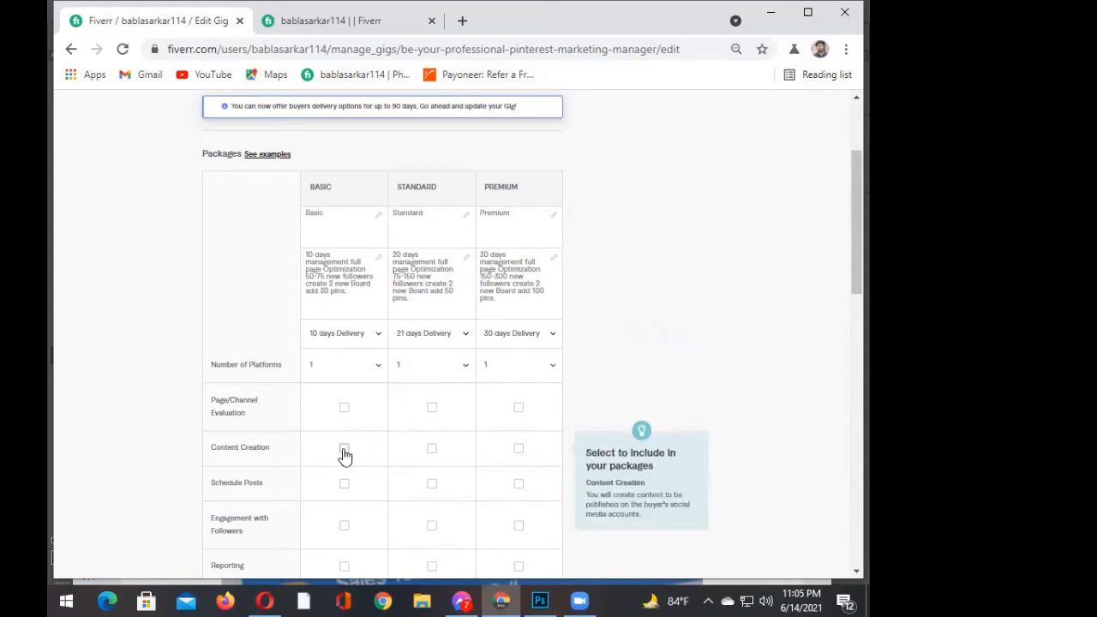
- Include Schedule Posts and Engagement with Followers in all three packages
{"action": "scroll", "coordinate": [337, 490], "scroll_direction": "down", "scroll_amount": 2}
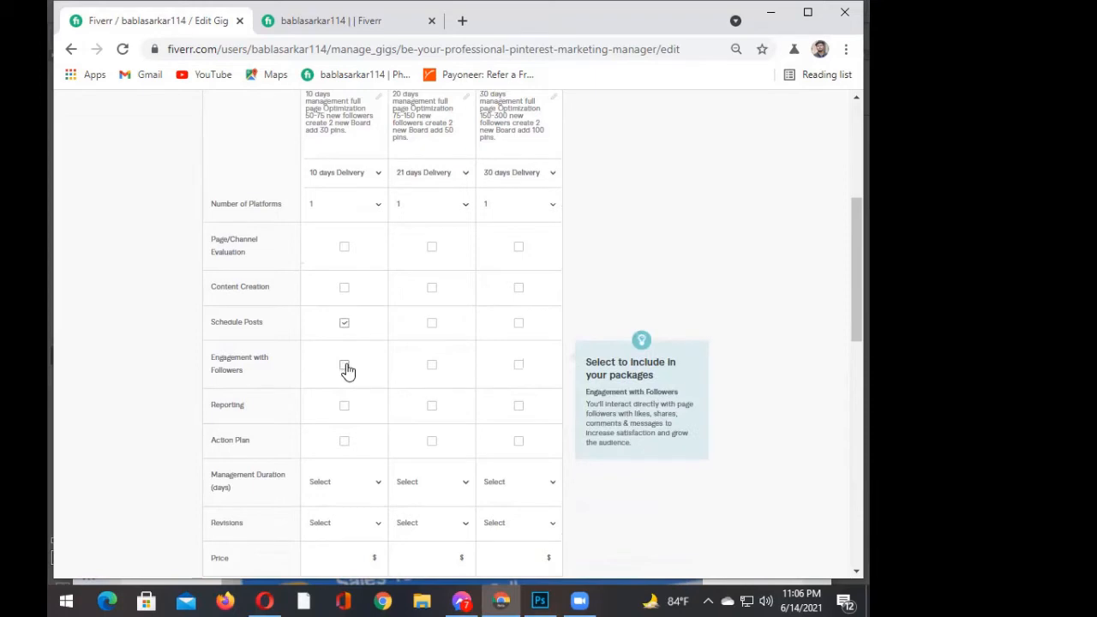
{"action": "left_click", "coordinate": [431, 323]}
{"action": "left_click", "coordinate": [519, 323]}
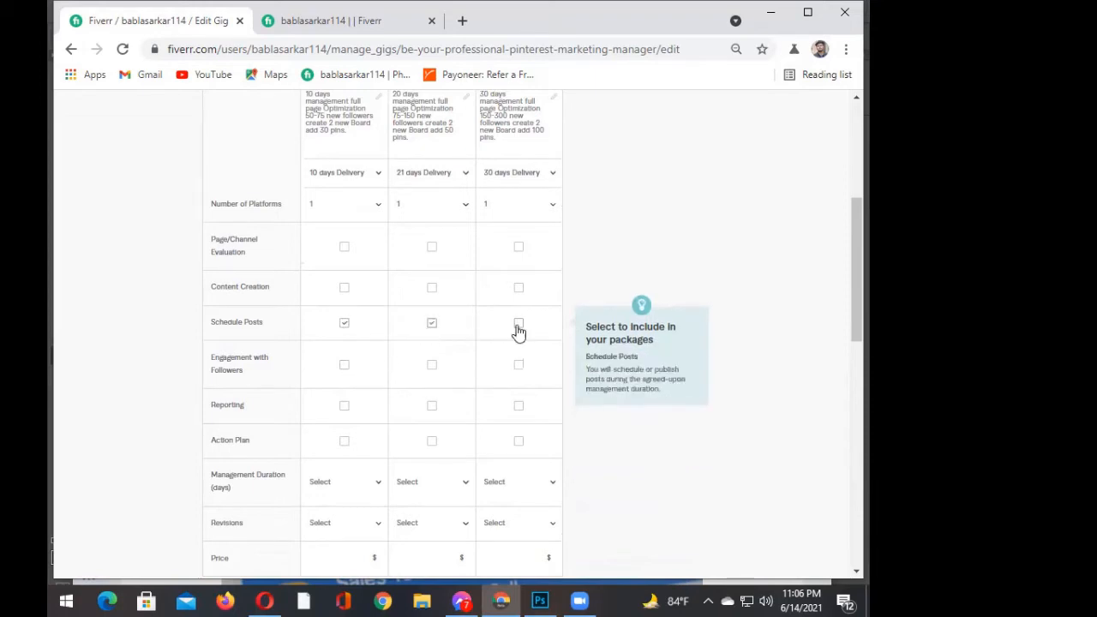
{"action": "left_click", "coordinate": [344, 366]}
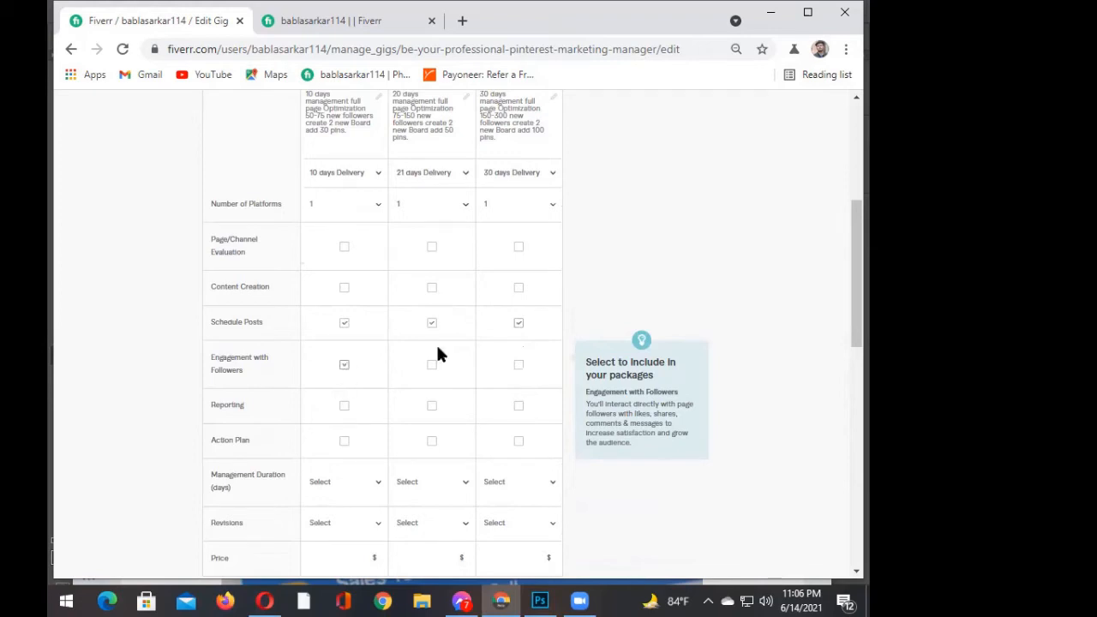
{"action": "left_click", "coordinate": [431, 366]}
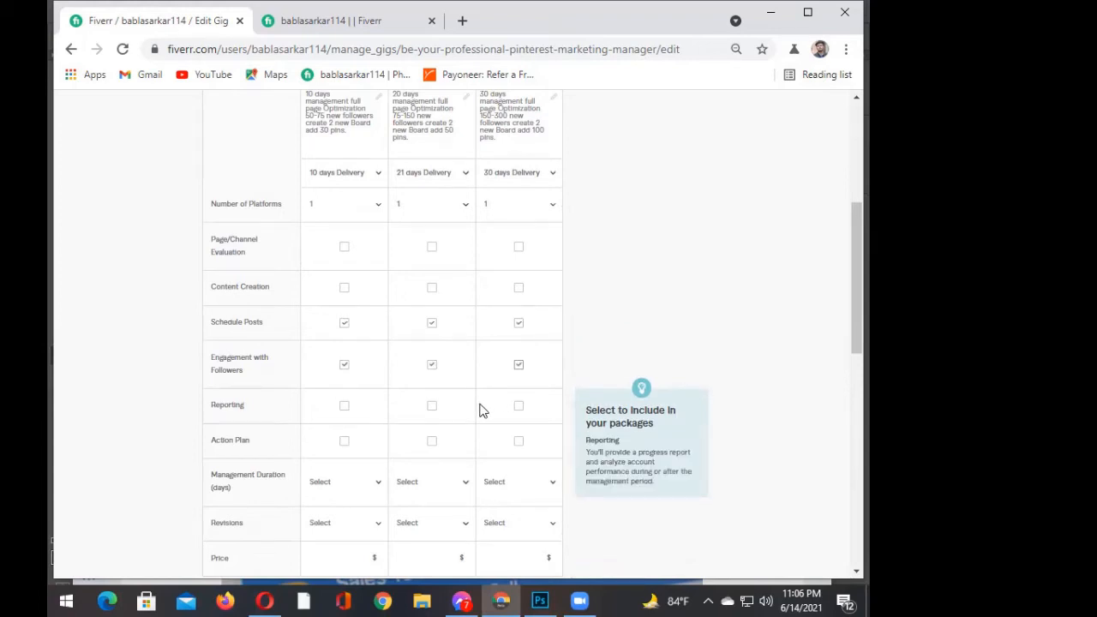
- Include Reporting in the Basic, Standard and Premium packages
{"action": "left_click", "coordinate": [344, 406]}
{"action": "left_click", "coordinate": [432, 408]}
{"action": "left_click", "coordinate": [519, 406]}
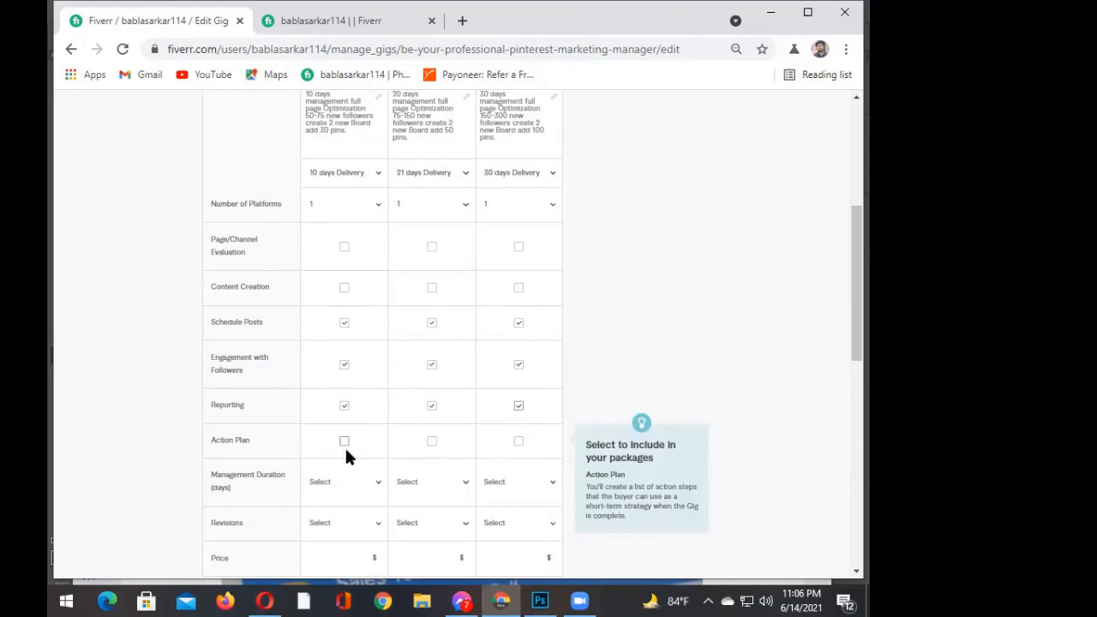
- Set the Basic package's management duration to 10 days
{"action": "scroll", "coordinate": [363, 477], "scroll_direction": "down", "scroll_amount": 2}
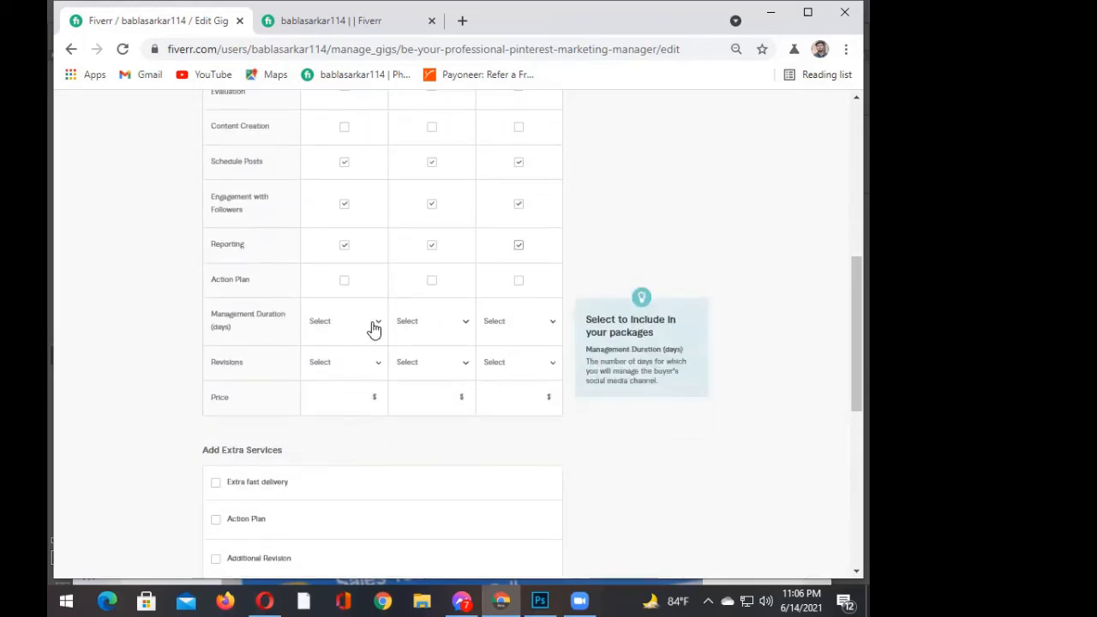
{"action": "left_click", "coordinate": [373, 329]}
{"action": "scroll", "coordinate": [352, 416], "scroll_direction": "down", "scroll_amount": 5}
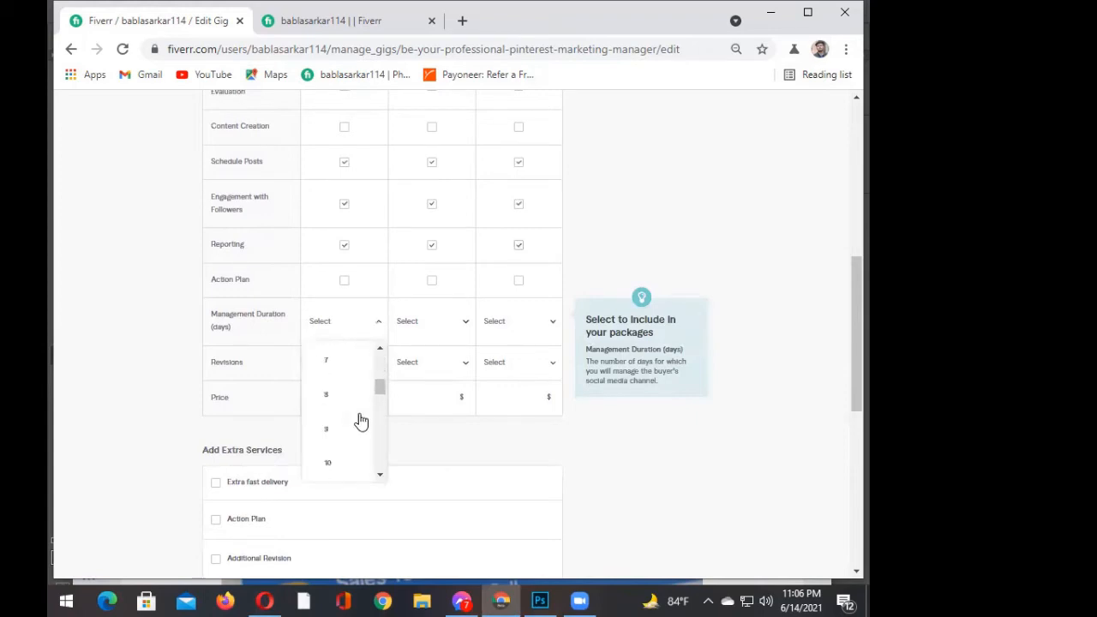
{"action": "scroll", "coordinate": [343, 420], "scroll_direction": "up", "scroll_amount": 3}
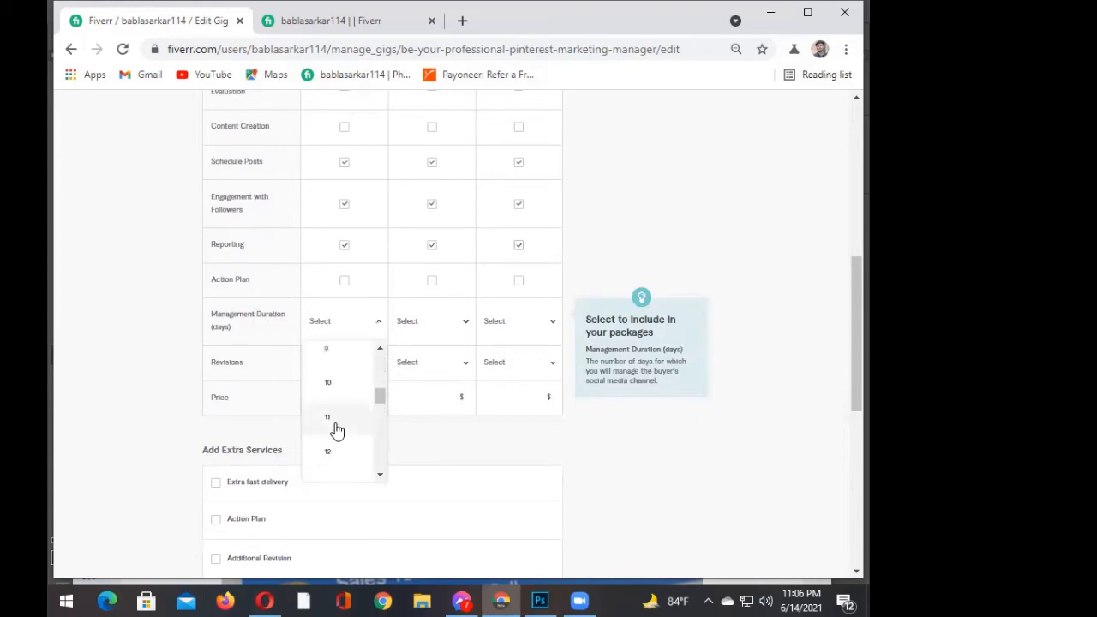
{"action": "left_click", "coordinate": [328, 386]}
- Set the management duration to 20 days for the Standard package and 30 days for the Premium package
{"action": "left_click", "coordinate": [421, 326]}
{"action": "scroll", "coordinate": [431, 424], "scroll_direction": "down", "scroll_amount": 5}
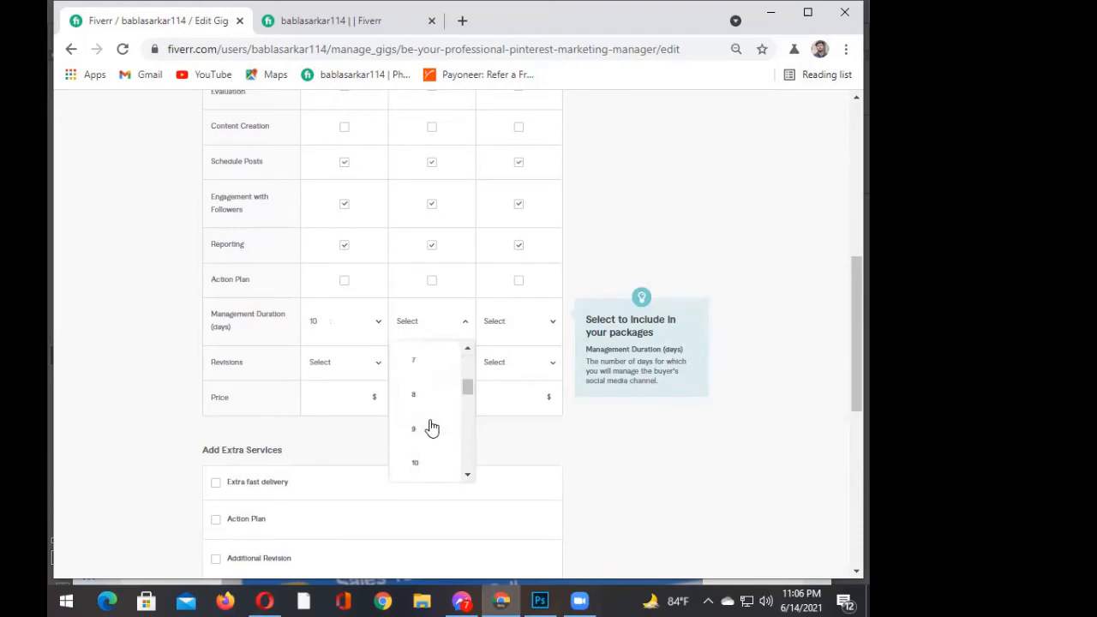
{"action": "scroll", "coordinate": [431, 428], "scroll_direction": "down", "scroll_amount": 3}
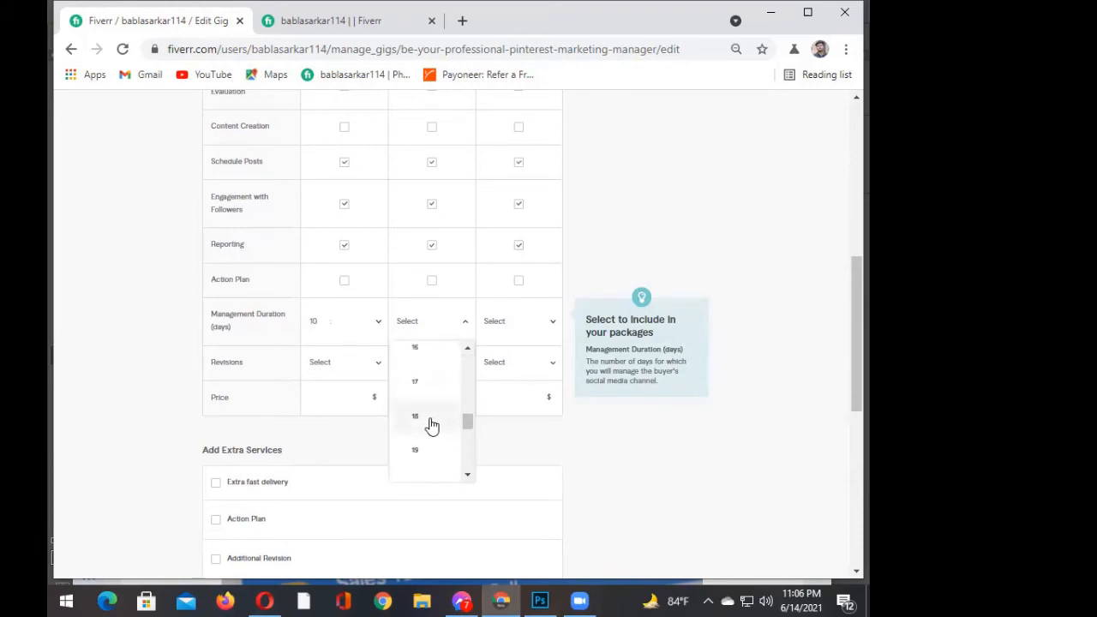
{"action": "scroll", "coordinate": [432, 425], "scroll_direction": "down", "scroll_amount": 1}
{"action": "left_click", "coordinate": [433, 424]}
{"action": "left_click", "coordinate": [502, 326]}
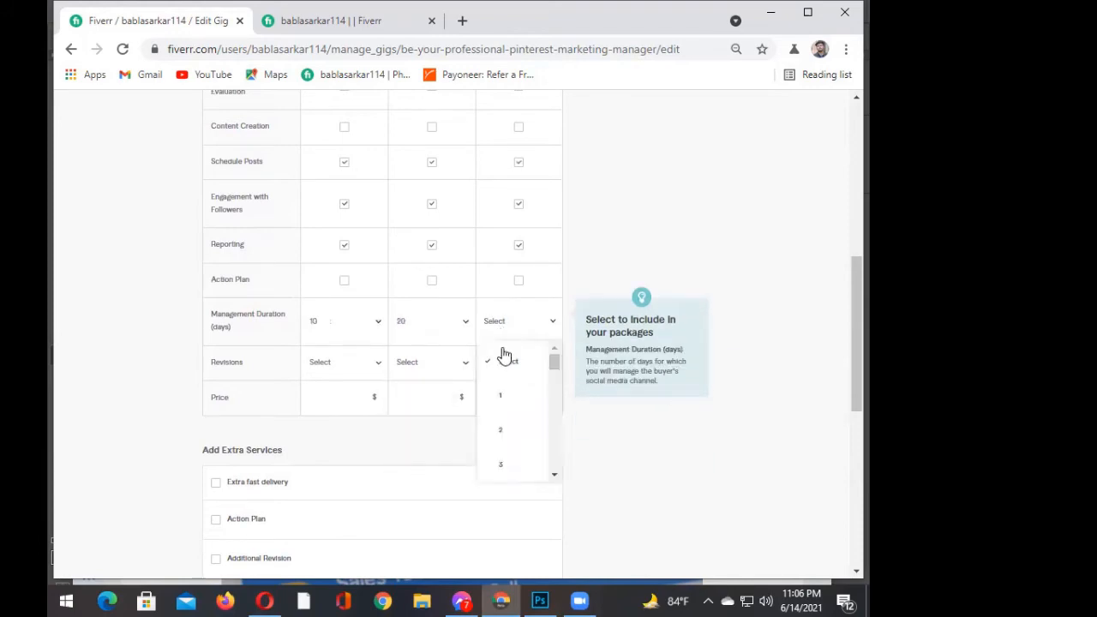
{"action": "scroll", "coordinate": [511, 420], "scroll_direction": "down", "scroll_amount": 8}
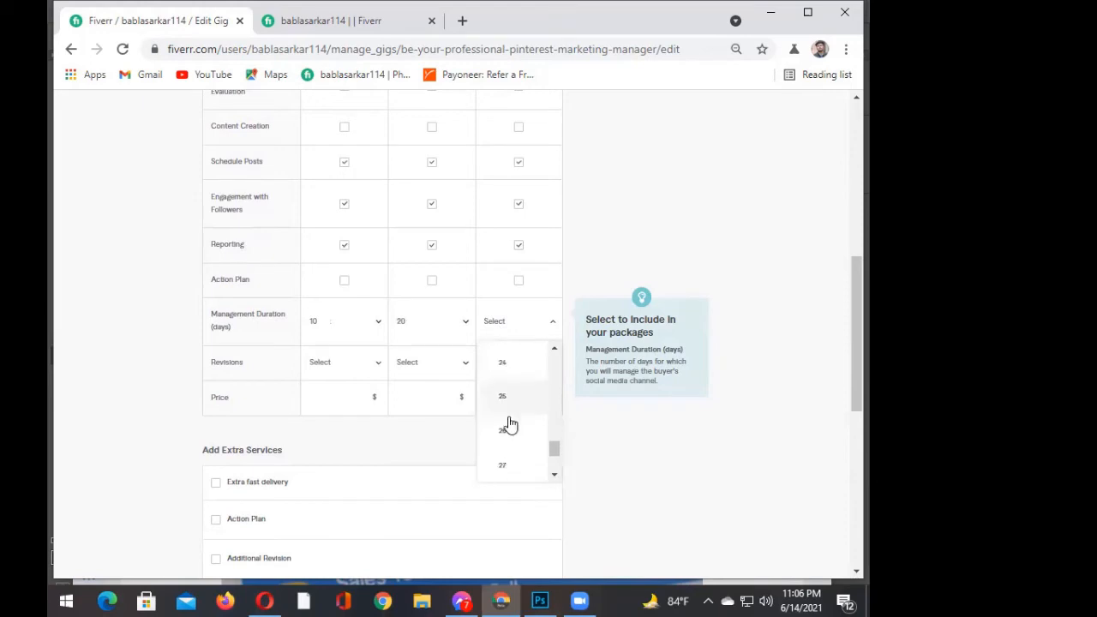
{"action": "scroll", "coordinate": [506, 441], "scroll_direction": "down", "scroll_amount": 3}
{"action": "left_click", "coordinate": [505, 459]}
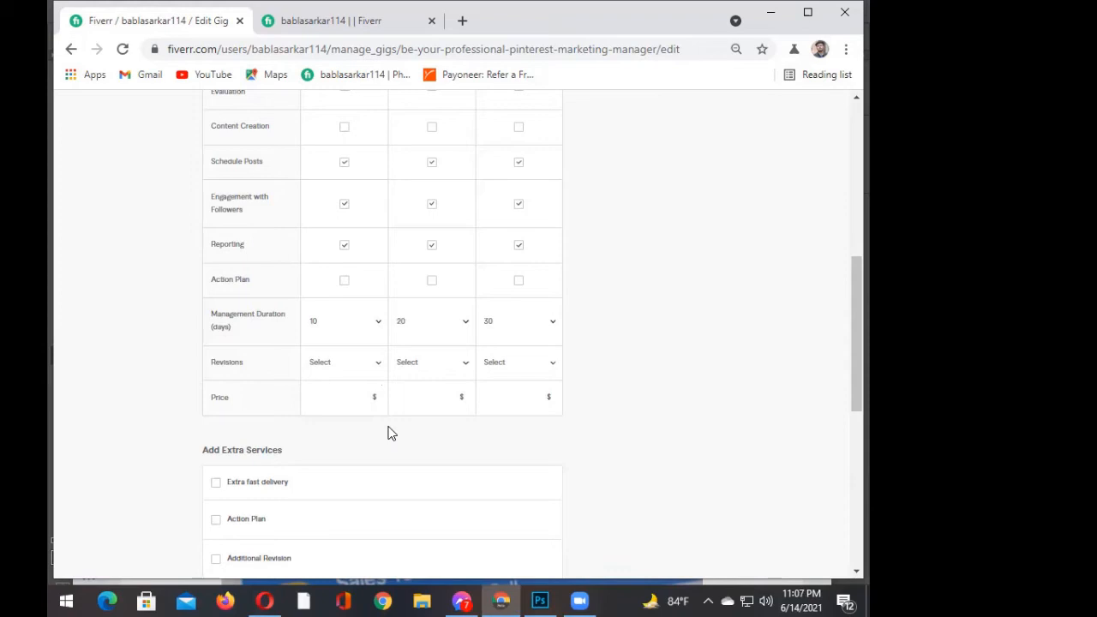
- Set the number of revisions to 5 for the Basic, Standard and Premium packages
{"action": "scroll", "coordinate": [390, 432], "scroll_direction": "up", "scroll_amount": 5}
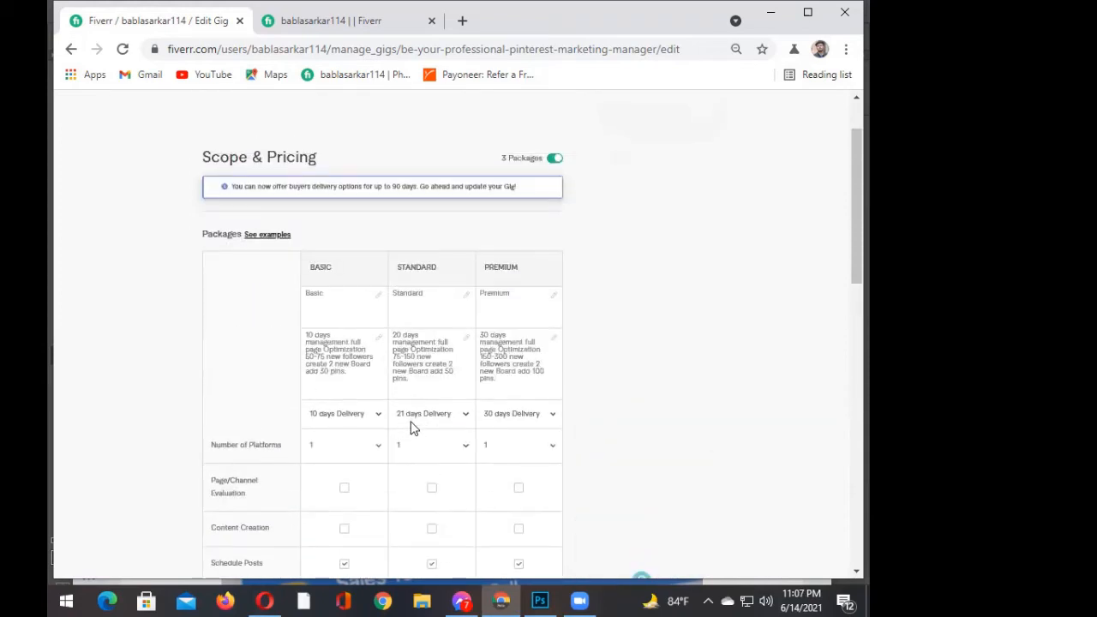
{"action": "scroll", "coordinate": [410, 429], "scroll_direction": "up", "scroll_amount": 1}
{"action": "scroll", "coordinate": [372, 387], "scroll_direction": "down", "scroll_amount": 5}
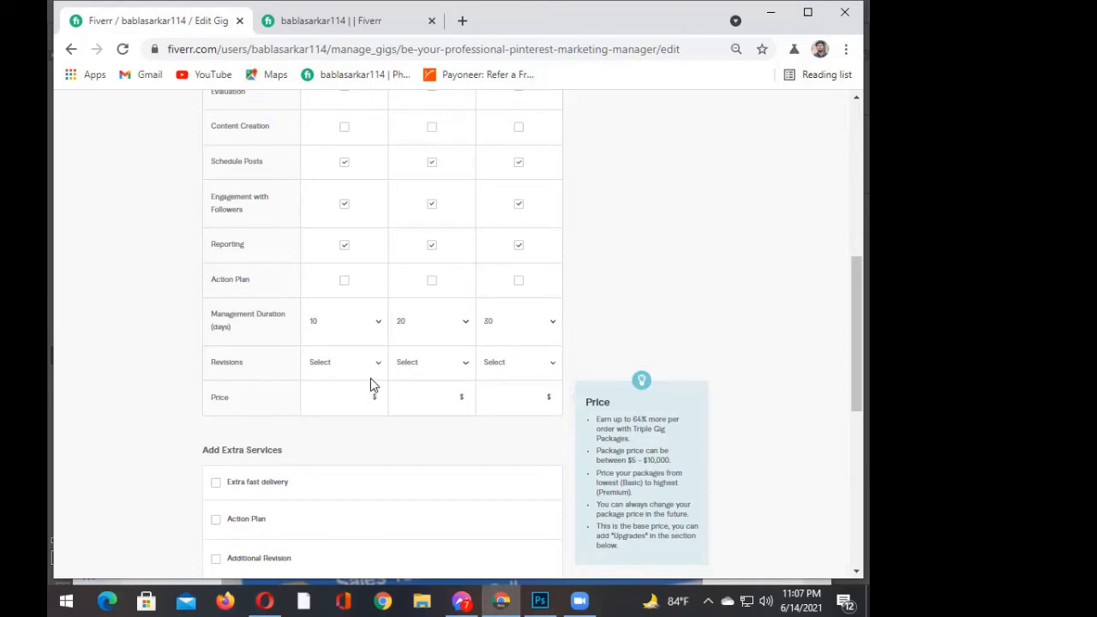
{"action": "left_click", "coordinate": [369, 365]}
{"action": "scroll", "coordinate": [331, 479], "scroll_direction": "down", "scroll_amount": 2}
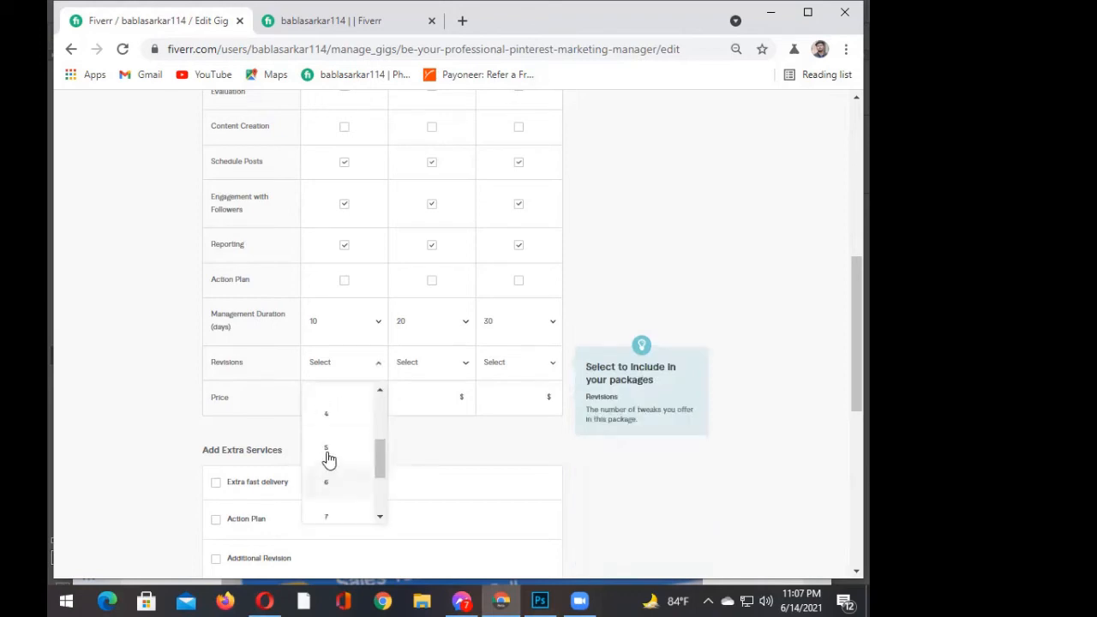
{"action": "left_click", "coordinate": [328, 460]}
{"action": "left_click", "coordinate": [433, 370]}
{"action": "scroll", "coordinate": [435, 462], "scroll_direction": "down", "scroll_amount": 2}
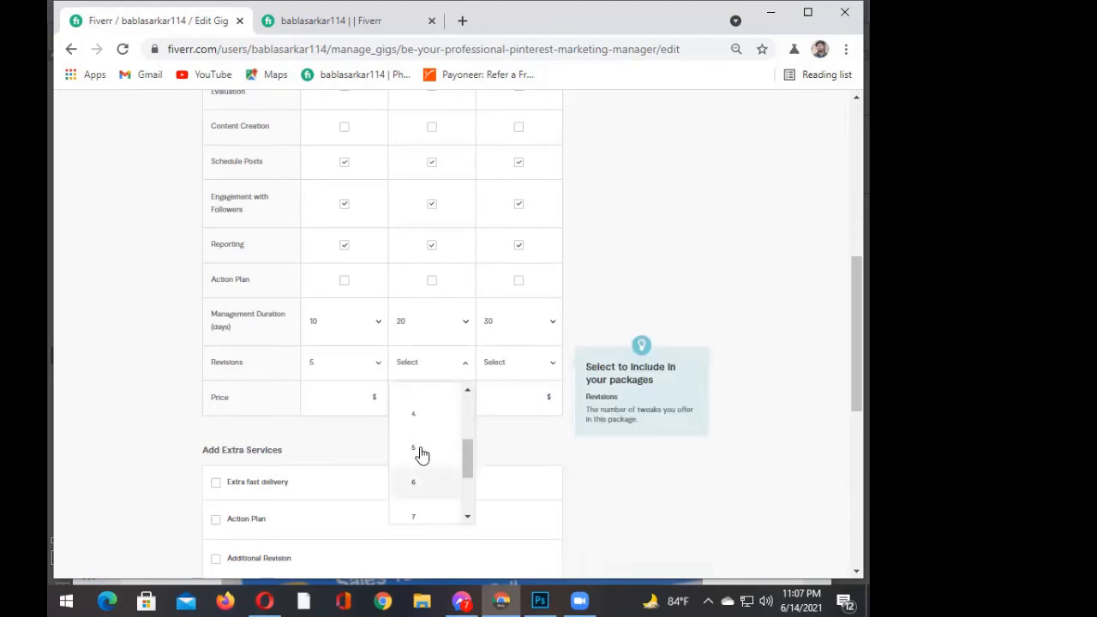
{"action": "left_click", "coordinate": [421, 454]}
{"action": "left_click", "coordinate": [505, 368]}
{"action": "scroll", "coordinate": [502, 463], "scroll_direction": "down", "scroll_amount": 3}
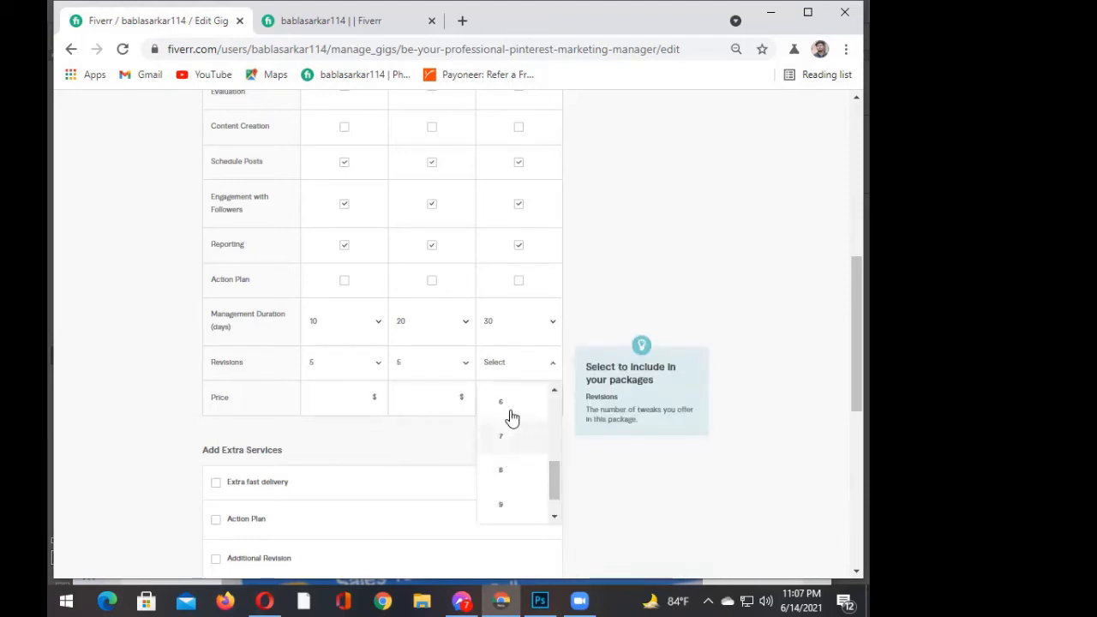
{"action": "scroll", "coordinate": [511, 420], "scroll_direction": "up", "scroll_amount": 2}
{"action": "left_click", "coordinate": [514, 452]}
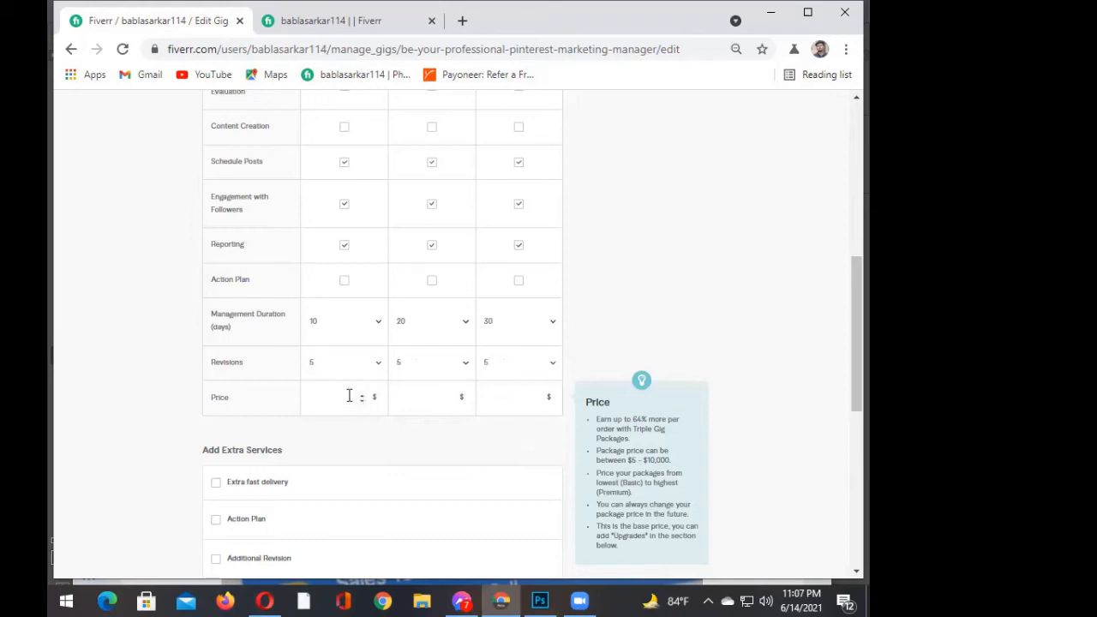
- Set the Basic package's price to $70
{"action": "type", "text": "80"}
{"action": "key", "text": "BackSpace"}
{"action": "key", "text": "BackSpace"}
{"action": "type", "text": "70"}
- Set the price to $150 for the Standard package and $250 for the Premium package
{"action": "left_click", "coordinate": [429, 402]}
{"action": "type", "text": "100"}
{"action": "type", "text": "1"}
{"action": "double_click", "coordinate": [420, 400]}
{"action": "type", "text": "150"}
{"action": "left_click", "coordinate": [507, 393]}
{"action": "type", "text": "300"}
{"action": "key", "text": "BackSpace"}
{"action": "key", "text": "BackSpace"}
{"action": "key", "text": "BackSpace"}
{"action": "type", "text": "250"}
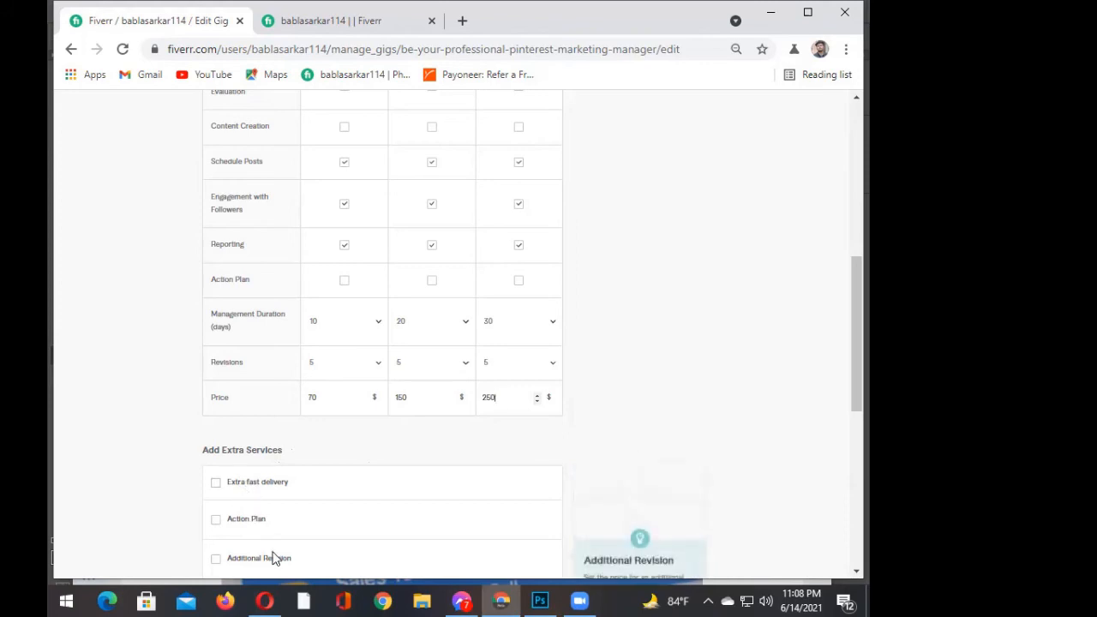
- Change the Standard package's price to $120 and the Premium package's price to $200
{"action": "left_click", "coordinate": [523, 404]}
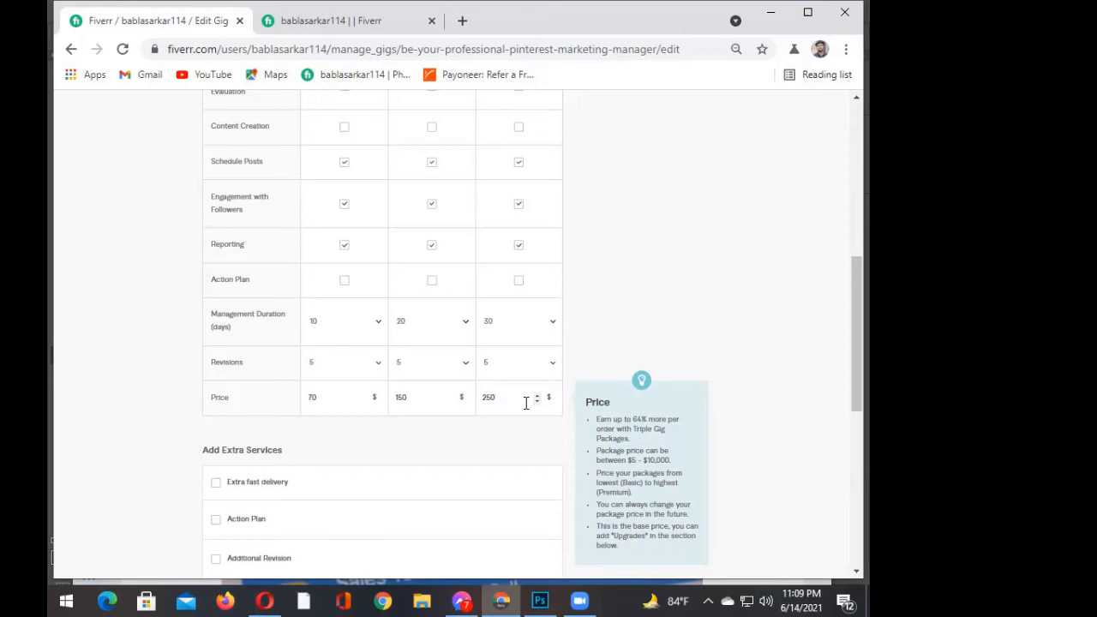
{"action": "left_click", "coordinate": [413, 400]}
{"action": "key", "text": "BackSpace"}
{"action": "key", "text": "BackSpace"}
{"action": "type", "text": "3"}
{"action": "key", "text": "BackSpace"}
{"action": "type", "text": "20"}
{"action": "left_click", "coordinate": [498, 399]}
{"action": "key", "text": "BackSpace"}
{"action": "key", "text": "BackSpace"}
{"action": "type", "text": "200"}
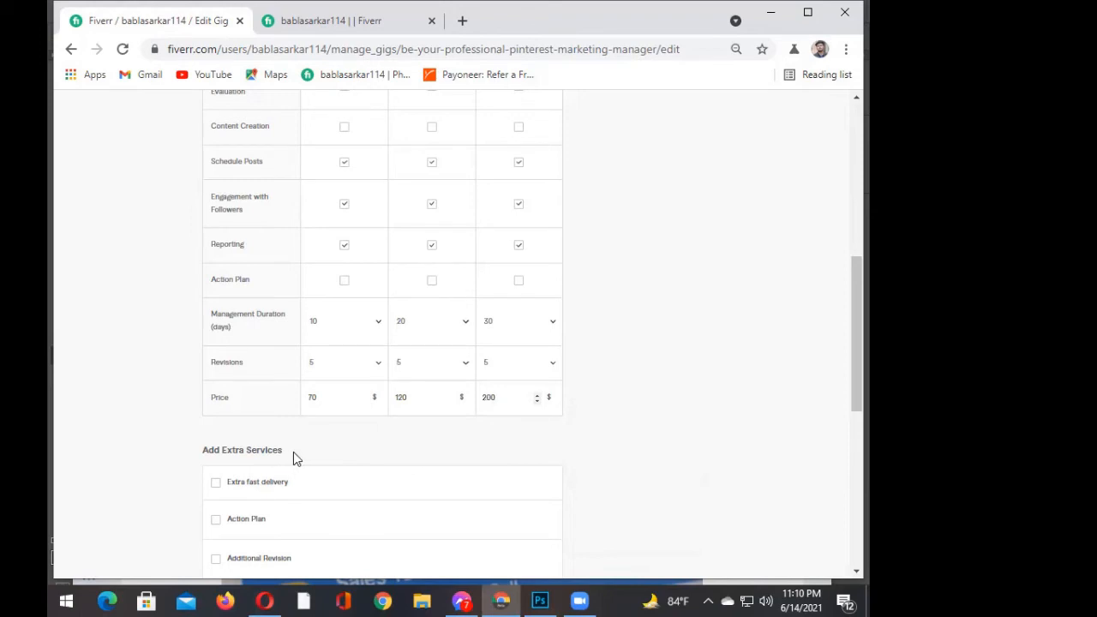
- Save the scope and pricing without extra services and continue to the gig's description and FAQ
{"action": "scroll", "coordinate": [295, 454], "scroll_direction": "down", "scroll_amount": 1}
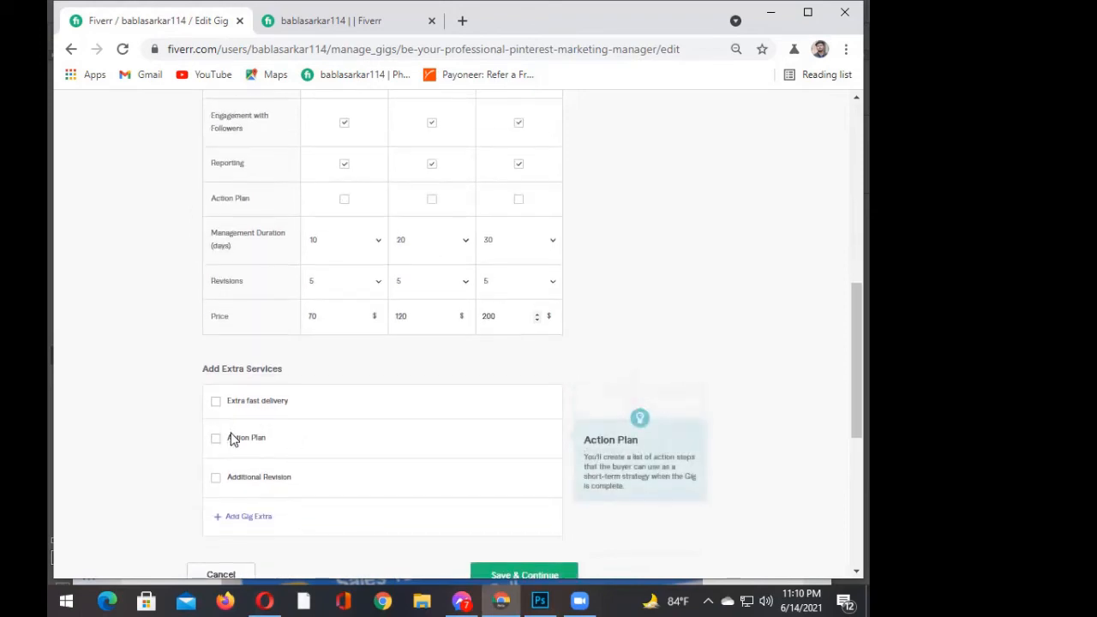
{"action": "scroll", "coordinate": [249, 441], "scroll_direction": "down", "scroll_amount": 1}
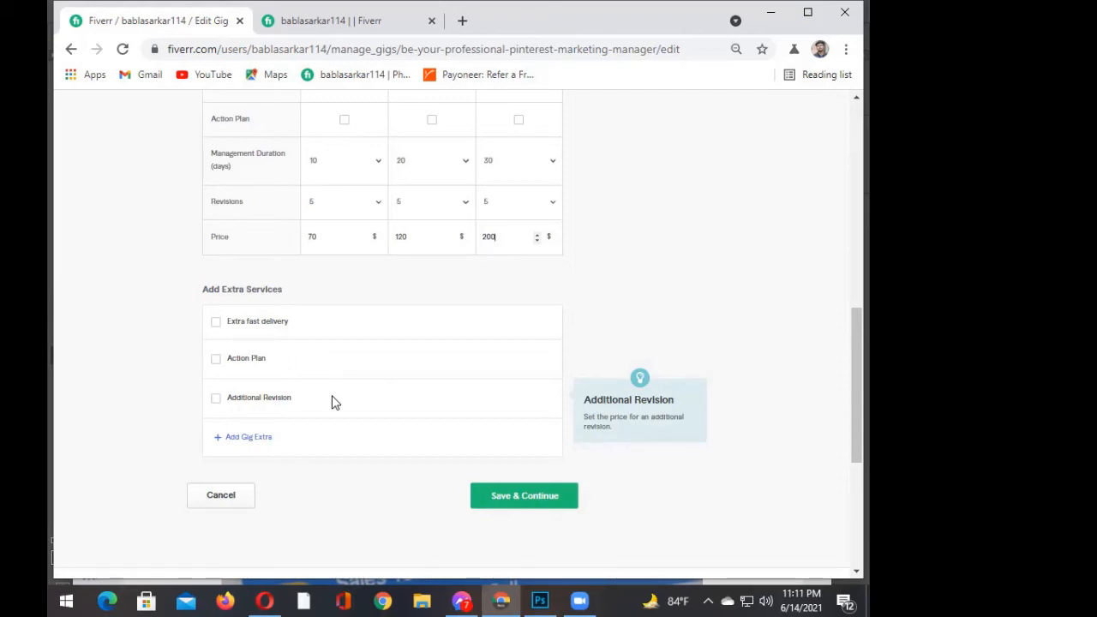
{"action": "left_click", "coordinate": [506, 497]}
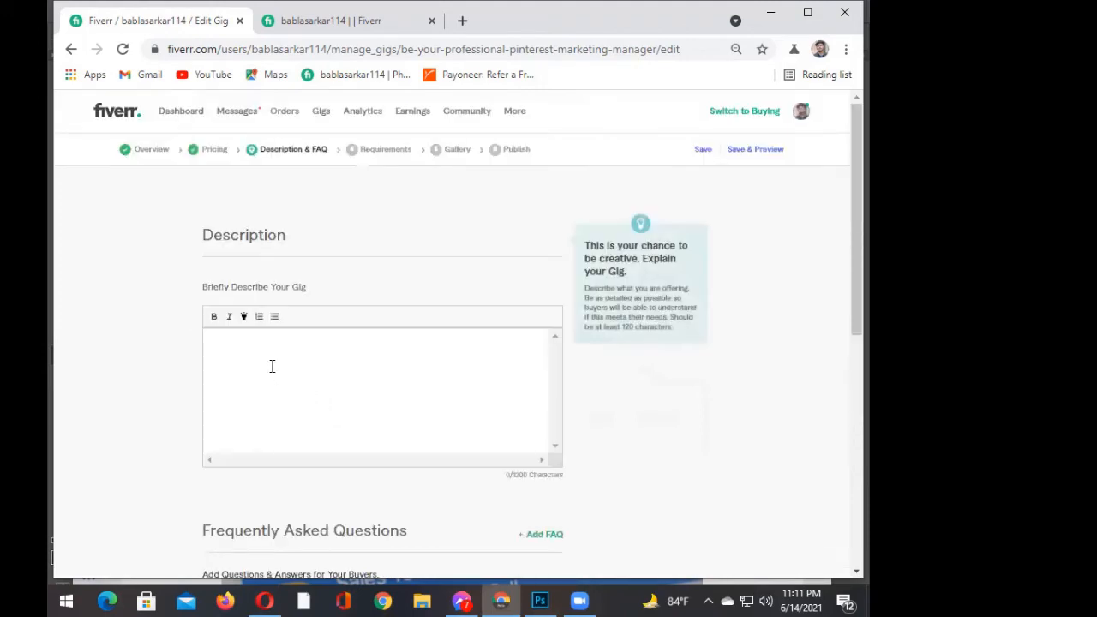
{"action": "left_click", "coordinate": [271, 365]}
{"action": "type", "text": "nanana ann na na"}
{"action": "key", "text": "BackSpace"}
{"action": "key", "text": "BackSpace"}
{"action": "key", "text": "BackSpace"}
{"action": "key", "text": "BackSpace"}
{"action": "key", "text": "BackSpace"}
{"action": "key", "text": "BackSpace"}
{"action": "key", "text": "BackSpace"}
{"action": "key", "text": "BackSpace"}
{"action": "key", "text": "BackSpace"}
{"action": "key", "text": "BackSpace"}
{"action": "key", "text": "BackSpace"}
{"action": "key", "text": "BackSpace"}
{"action": "key", "text": "BackSpace"}
{"action": "key", "text": "BackSpace"}
{"action": "key", "text": "BackSpace"}
{"action": "key", "text": "BackSpace"}
{"action": "left_click", "coordinate": [272, 370]}
- Enter the placeholder text "nan ana na dn asndf asdnf nsd fn asdfn asdn fnas fnsaf" as gig description and try to save and continue
{"action": "scroll", "coordinate": [271, 370], "scroll_direction": "down", "scroll_amount": 2}
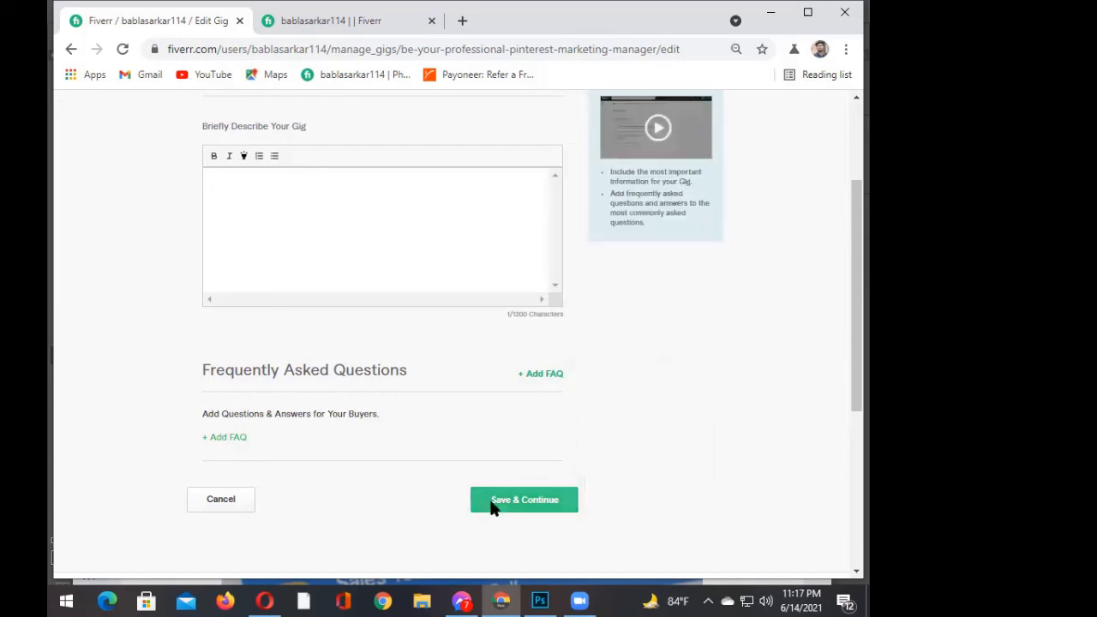
{"action": "left_click", "coordinate": [251, 207]}
{"action": "type", "text": "nan ana"}
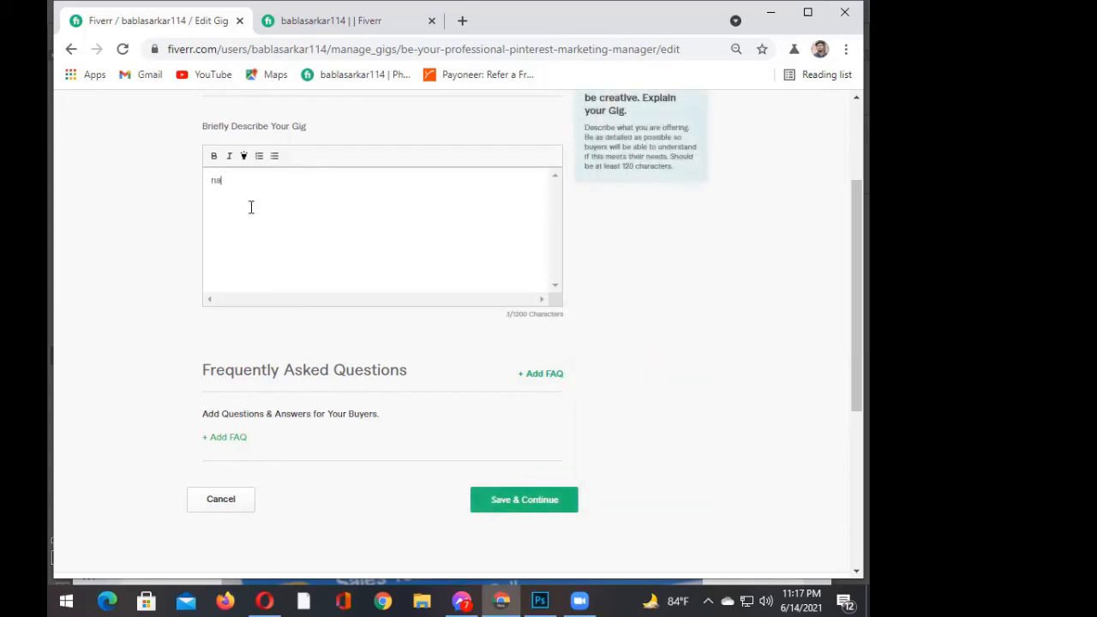
{"action": "type", "text": " na dn asndf  asdnf nsd fn asdfn "}
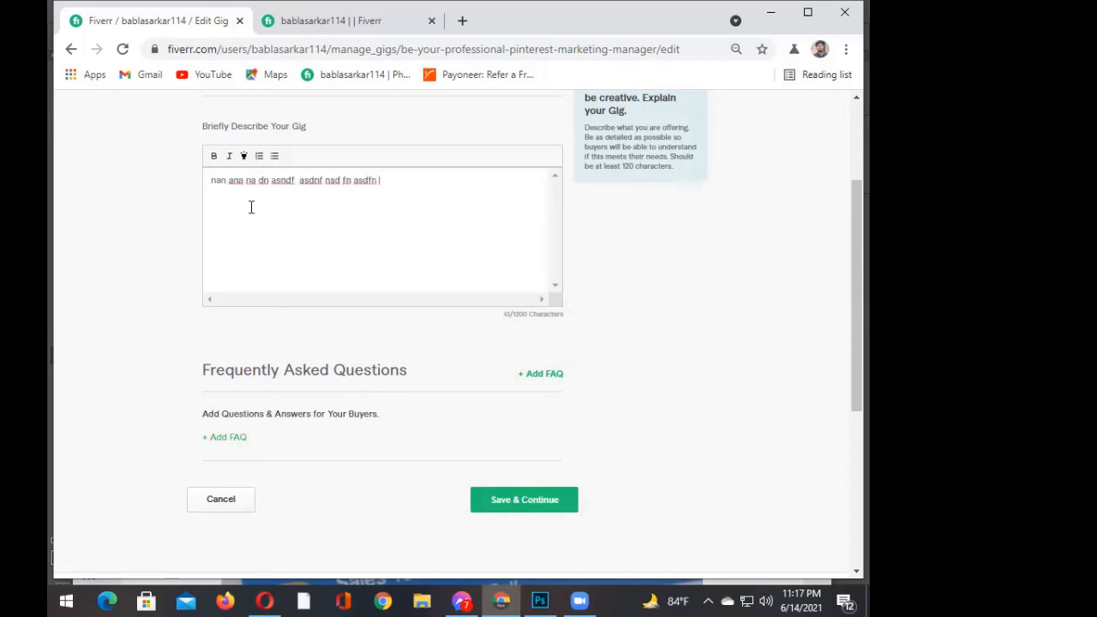
{"action": "type", "text": "asdn fnas fnsaf"}
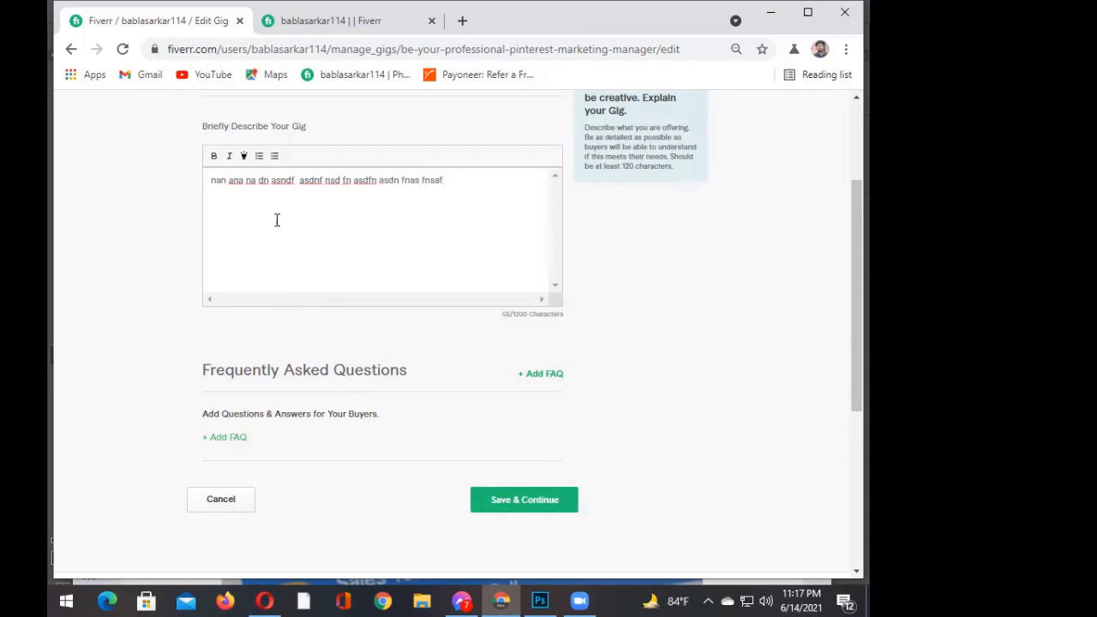
{"action": "left_click", "coordinate": [502, 505]}
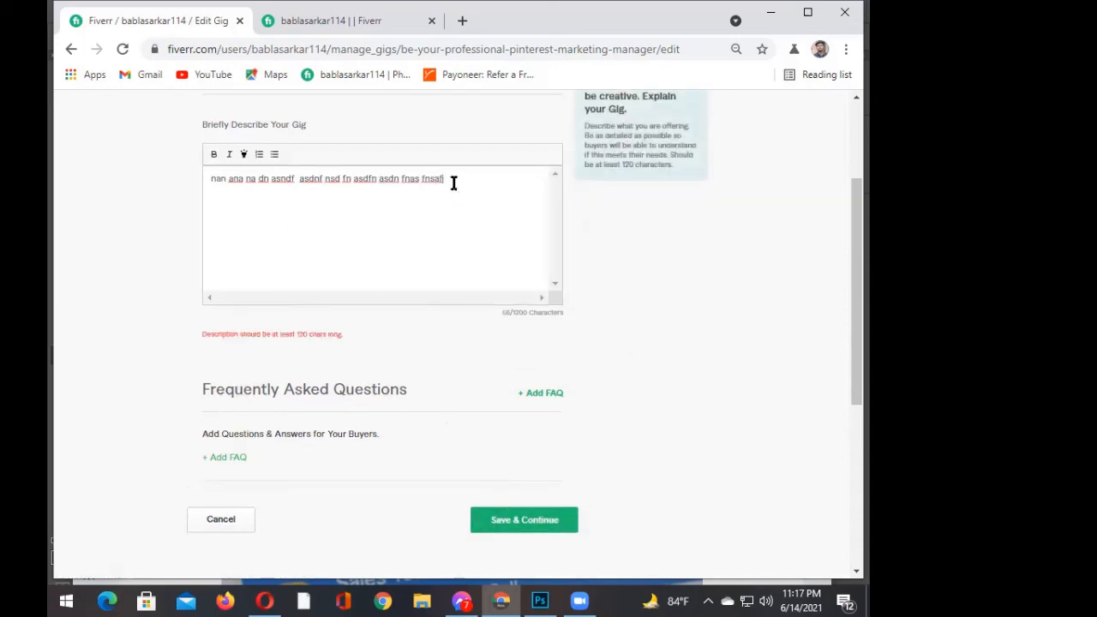
- Lengthen the gig description by repeating the placeholder text past the 120-character minimum, and save to continue to the requirements
{"action": "left_click_drag", "start_coordinate": [453, 181], "coordinate": [206, 183]}
{"action": "key", "text": "ctrl+c"}
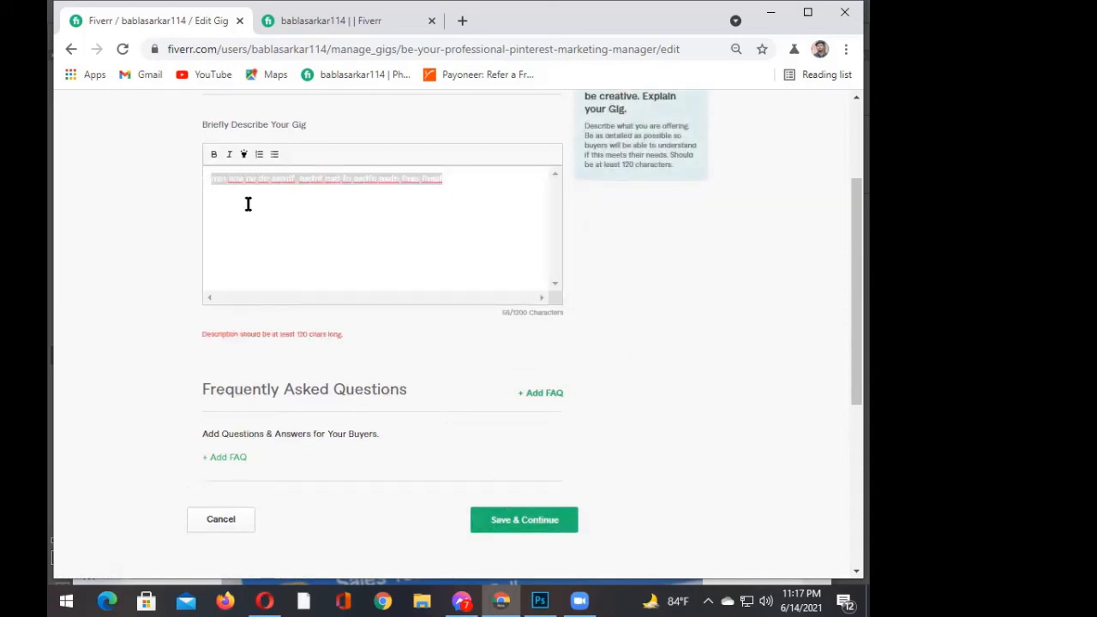
{"action": "left_click", "coordinate": [452, 185]}
{"action": "key", "text": "Return"}
{"action": "key", "text": "ctrl+v"}
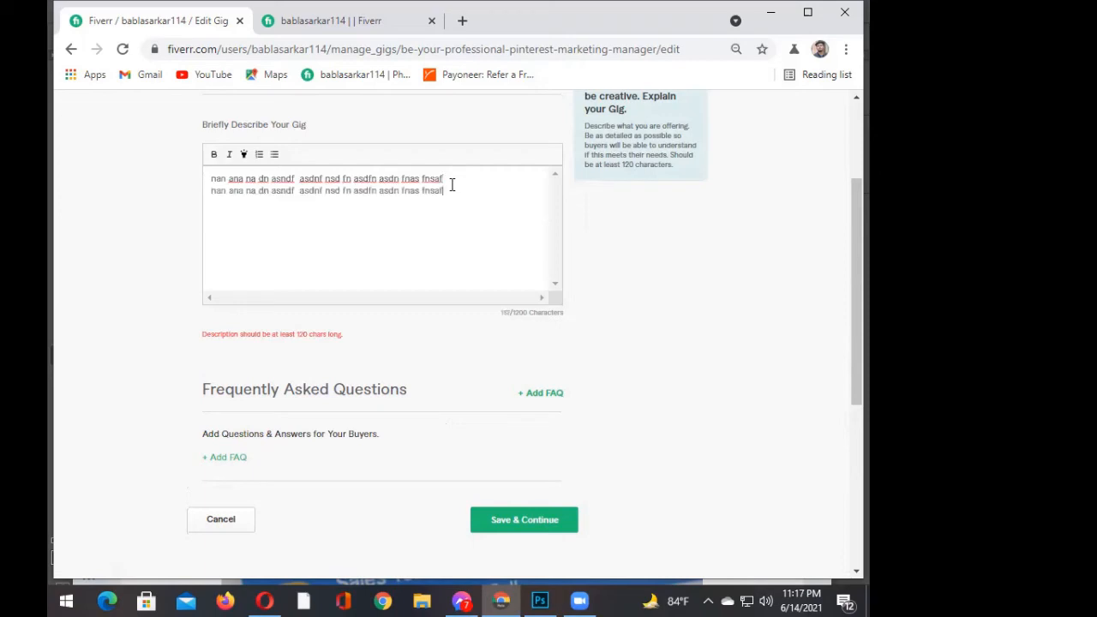
{"action": "key", "text": "ctrl+v"}
{"action": "key", "text": "ctrl+v"}
{"action": "key", "text": "ctrl+v"}
{"action": "key", "text": "ctrl+v"}
{"action": "key", "text": "ctrl+v"}
{"action": "key", "text": "ctrl+v"}
{"action": "key", "text": "ctrl+v"}
{"action": "key", "text": "ctrl+v"}
{"action": "key", "text": "ctrl+v"}
{"action": "key", "text": "ctrl+v"}
{"action": "key", "text": "ctrl+v"}
{"action": "key", "text": "ctrl+v"}
{"action": "key", "text": "ctrl+v"}
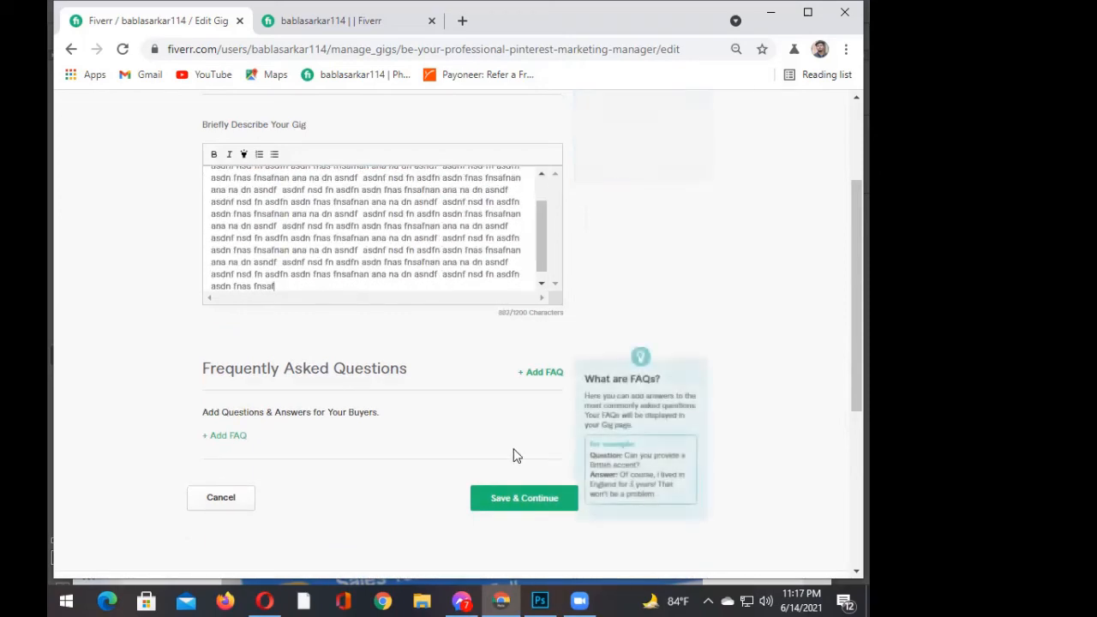
{"action": "left_click", "coordinate": [503, 507]}
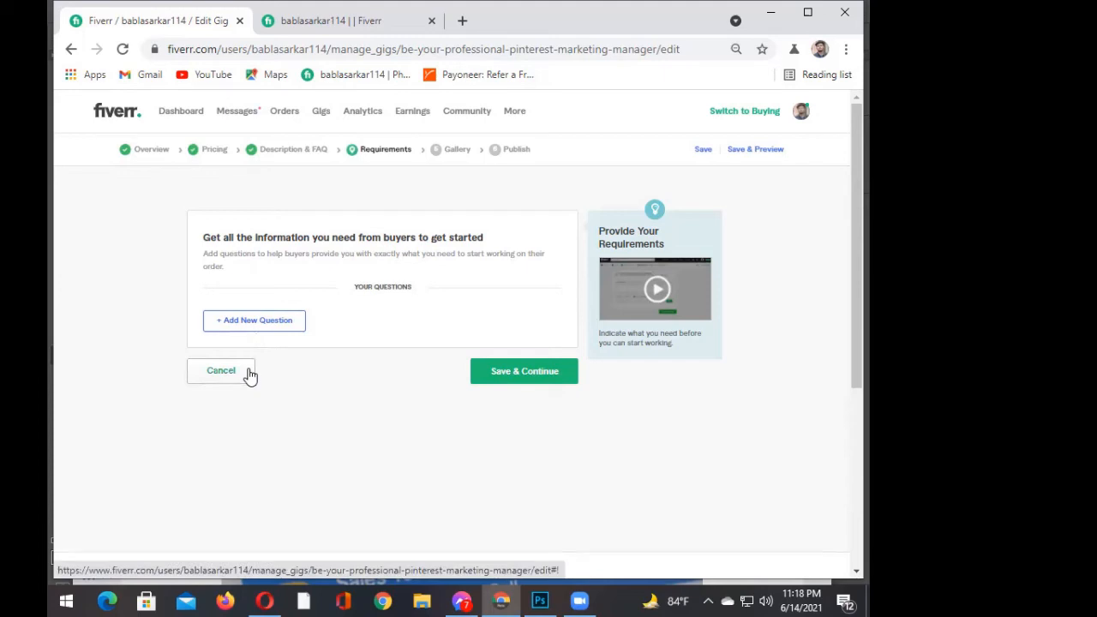
- Start a new required buyer question with the text "1. login details of your pinterest account"
{"action": "left_click", "coordinate": [586, 599]}
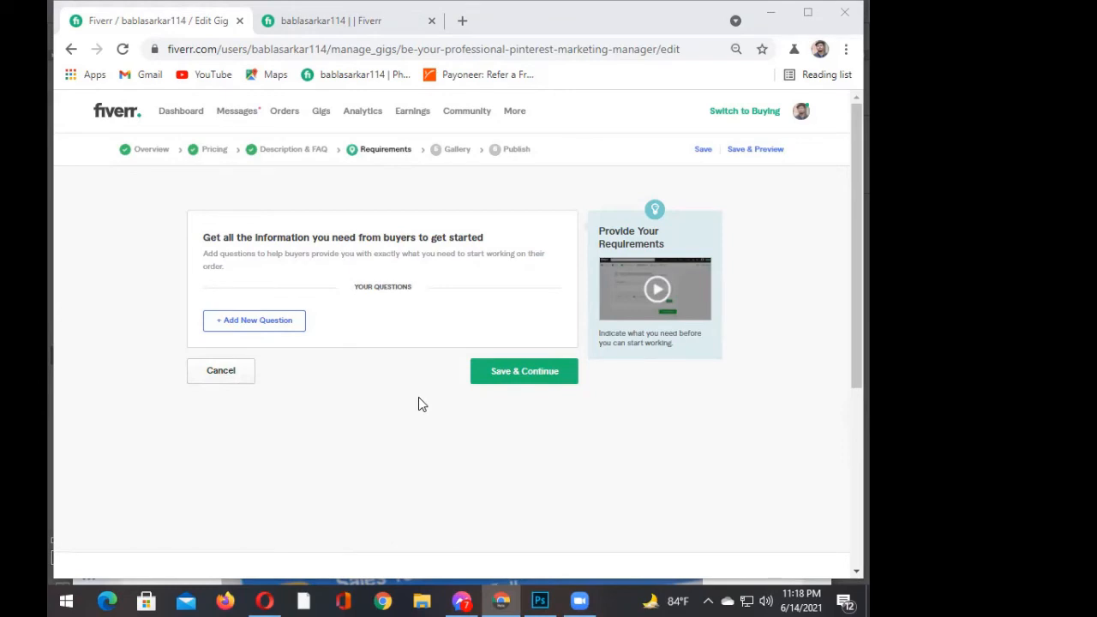
{"action": "left_click", "coordinate": [267, 323]}
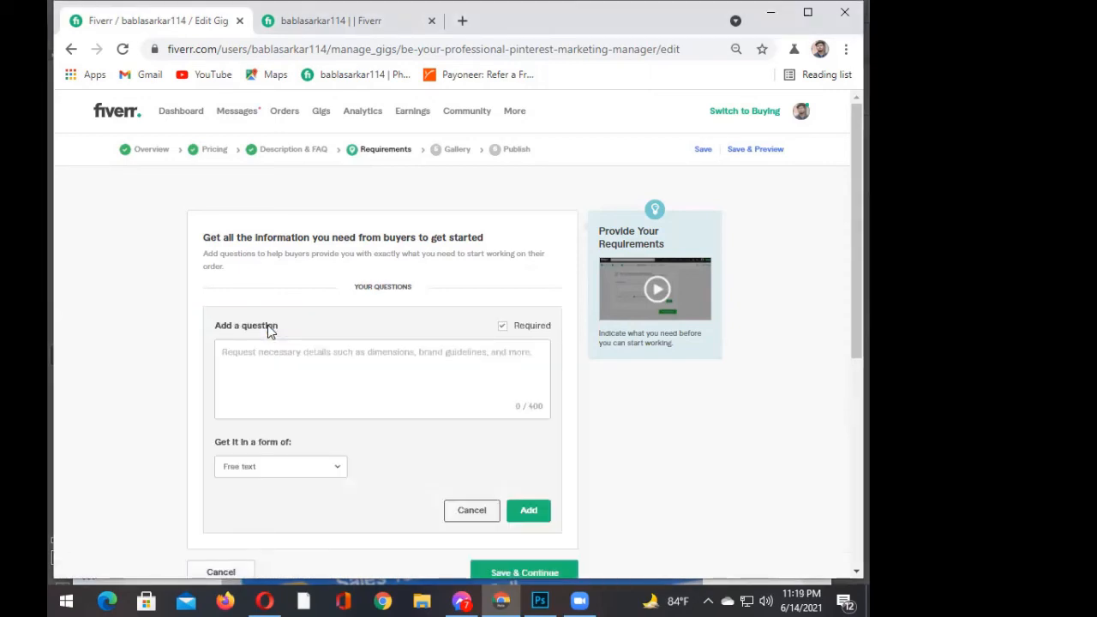
{"action": "left_click", "coordinate": [252, 353]}
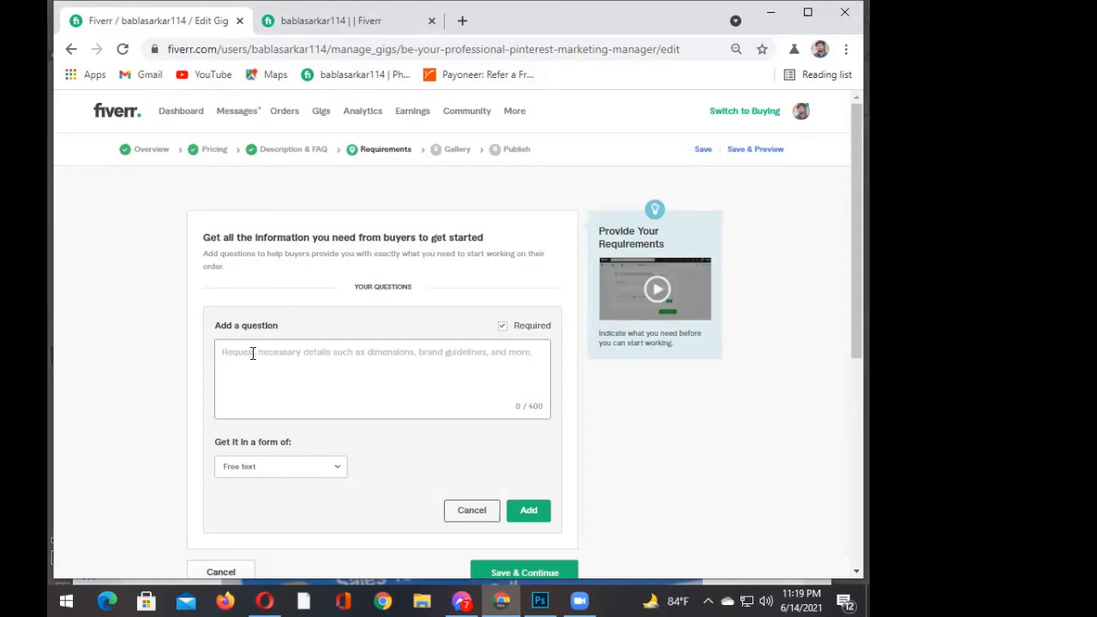
{"action": "type", "text": "1."}
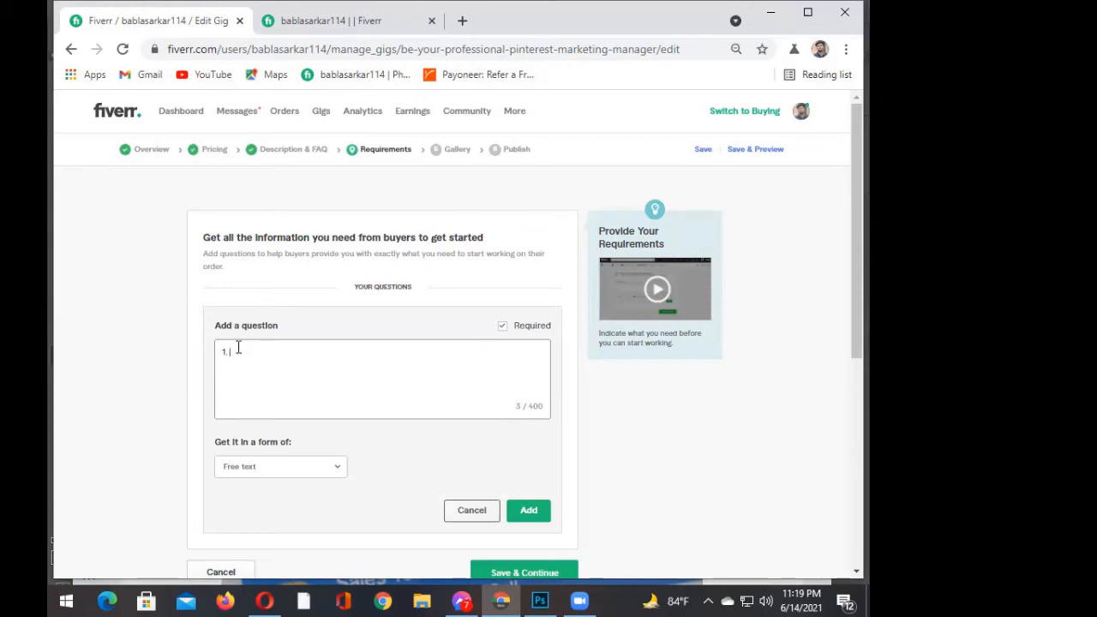
{"action": "type", "text": "Idgo"}
{"action": "key", "text": "BackSpace"}
{"action": "key", "text": "BackSpace"}
{"action": "type", "text": "gin"}
{"action": "type", "text": " i"}
{"action": "key", "text": "BackSpace"}
{"action": "type", "text": "de"}
{"action": "type", "text": "tails of your "}
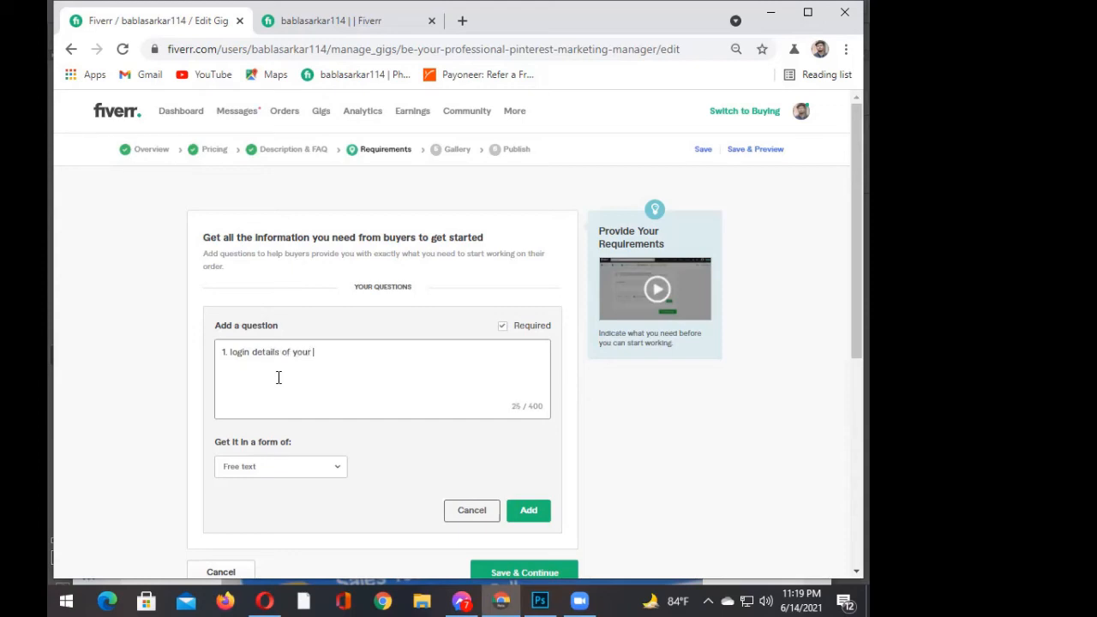
{"action": "type", "text": "pinterest account"}
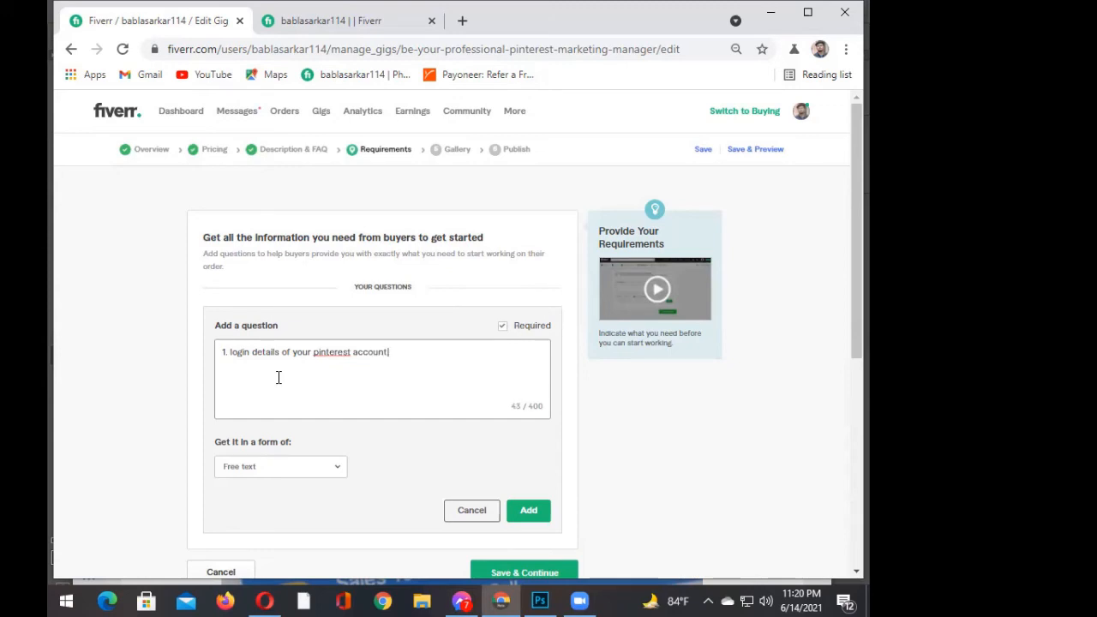
- End the first item with a period and add a second line "2. web site URL." to the question
{"action": "type", "text": "."}
{"action": "key", "text": "Return"}
{"action": "type", "text": "2"}
{"action": "type", "text": "wib s"}
{"action": "key", "text": "BackSpace"}
{"action": "key", "text": "BackSpace"}
{"action": "key", "text": "BackSpace"}
{"action": "key", "text": "BackSpace"}
{"action": "type", "text": "eb site URL."}
{"action": "key", "text": "Return"}
{"action": "type", "text": "3."}
{"action": "key", "text": "BackSpace"}
{"action": "type", "text": "image"}
{"action": "key", "text": "BackSpace"}
{"action": "key", "text": "BackSpace"}
{"action": "key", "text": "BackSpace"}
{"action": "key", "text": "BackSpace"}
{"action": "key", "text": "BackSpace"}
{"action": "key", "text": "BackSpace"}
{"action": "key", "text": "BackSpace"}
{"action": "key", "text": "BackSpace"}
{"action": "key", "text": "BackSpace"}
{"action": "key", "text": "BackSpace"}
- Add the question with Free text as its answer form, and save the requirements to continue to the gallery
{"action": "left_click", "coordinate": [297, 473]}
{"action": "left_click", "coordinate": [298, 475]}
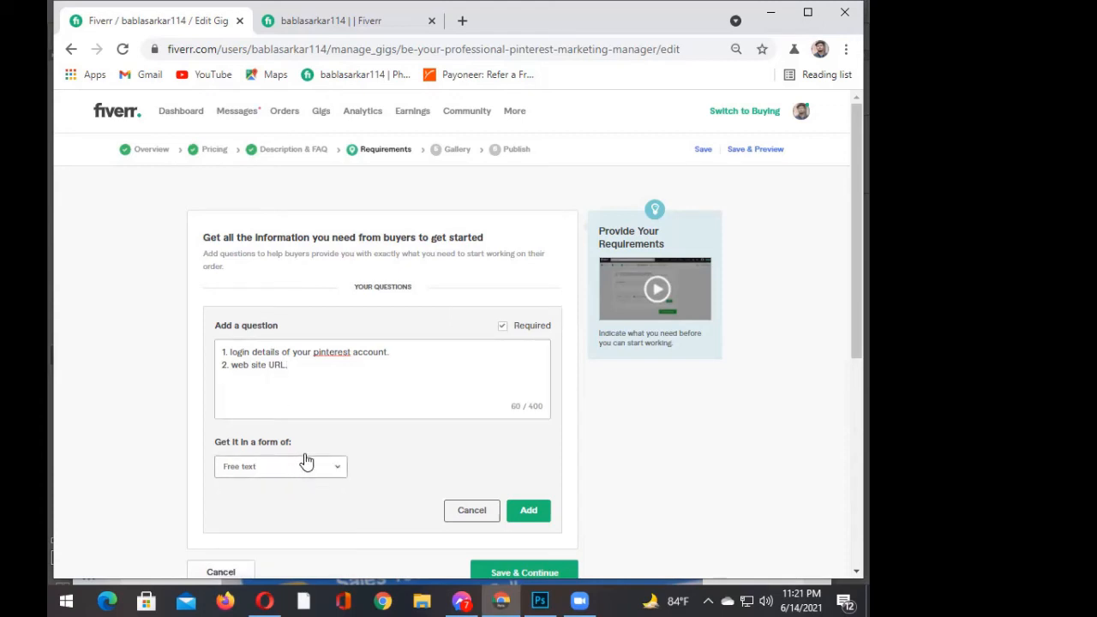
{"action": "scroll", "coordinate": [322, 442], "scroll_direction": "down", "scroll_amount": 1}
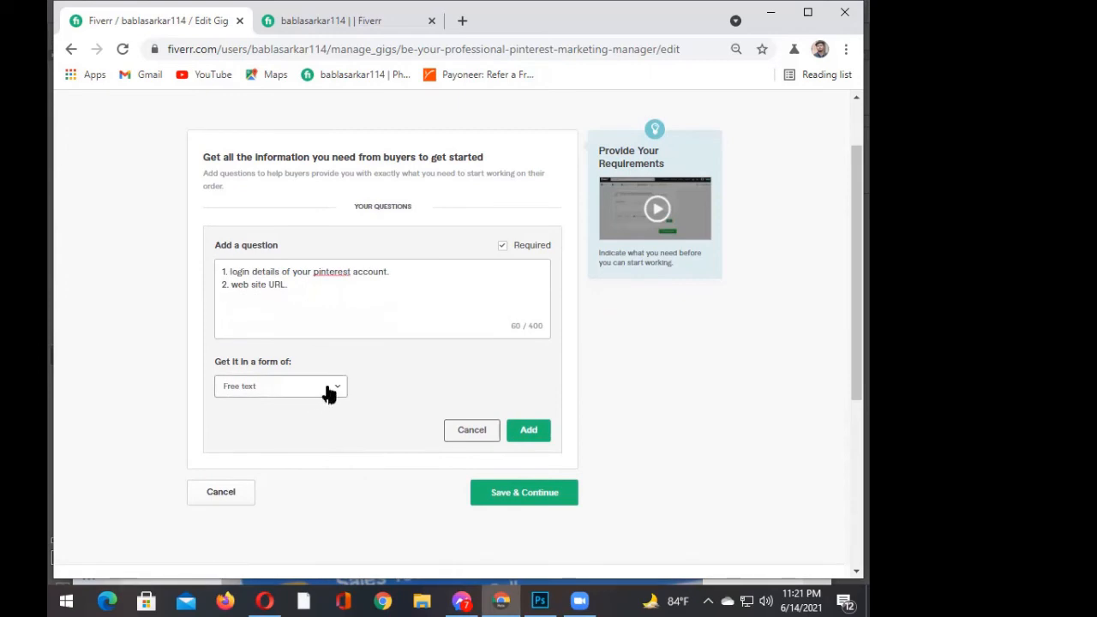
{"action": "left_click", "coordinate": [329, 393]}
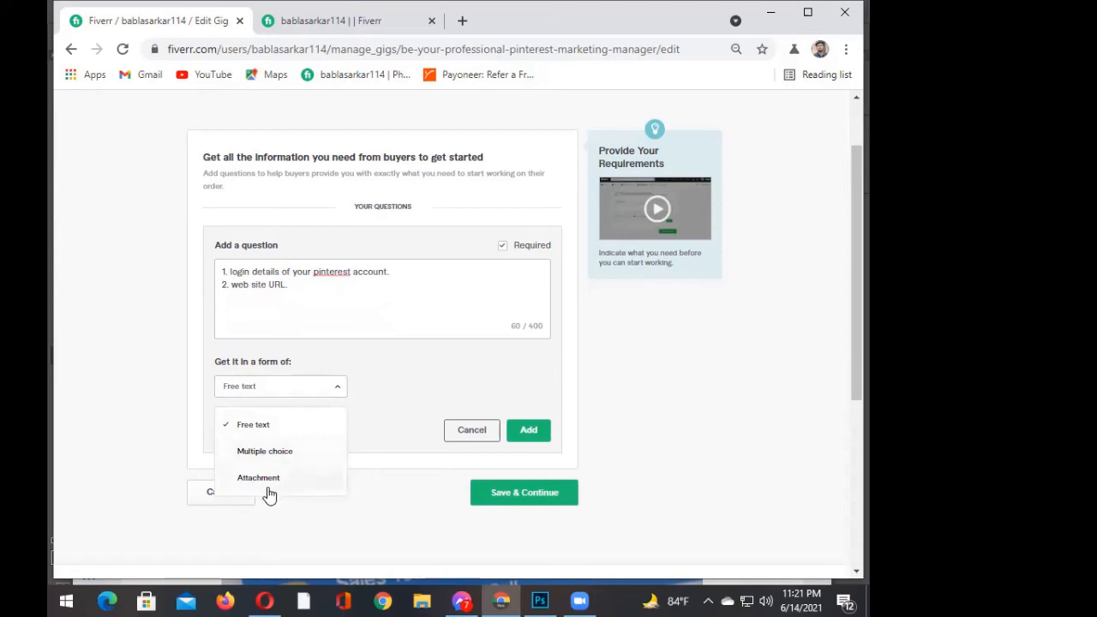
{"action": "left_click", "coordinate": [254, 426]}
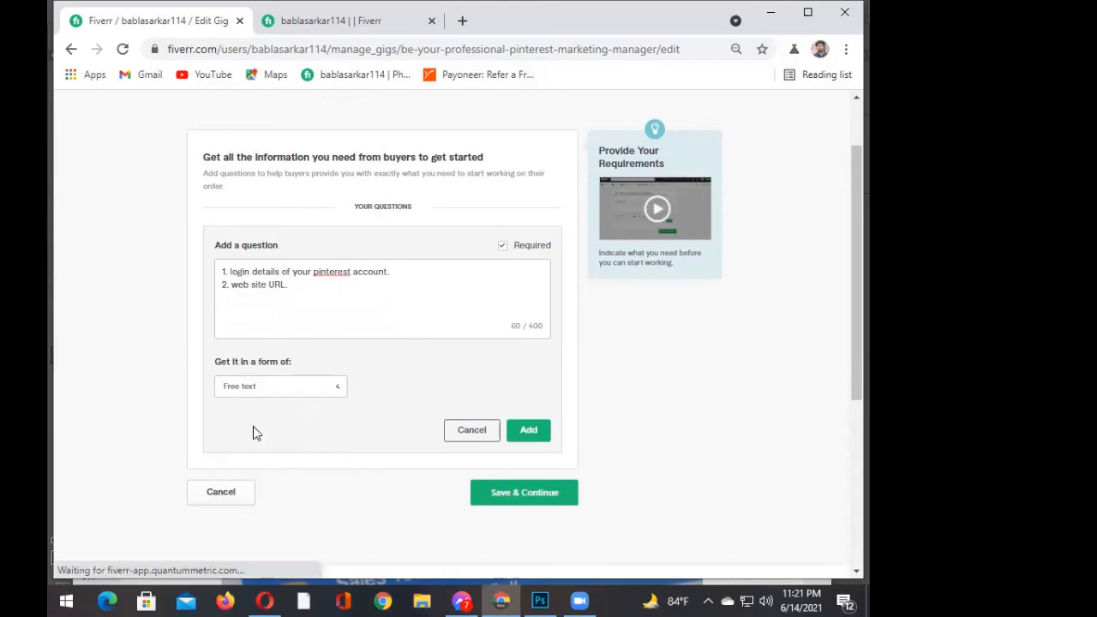
{"action": "left_click", "coordinate": [529, 431]}
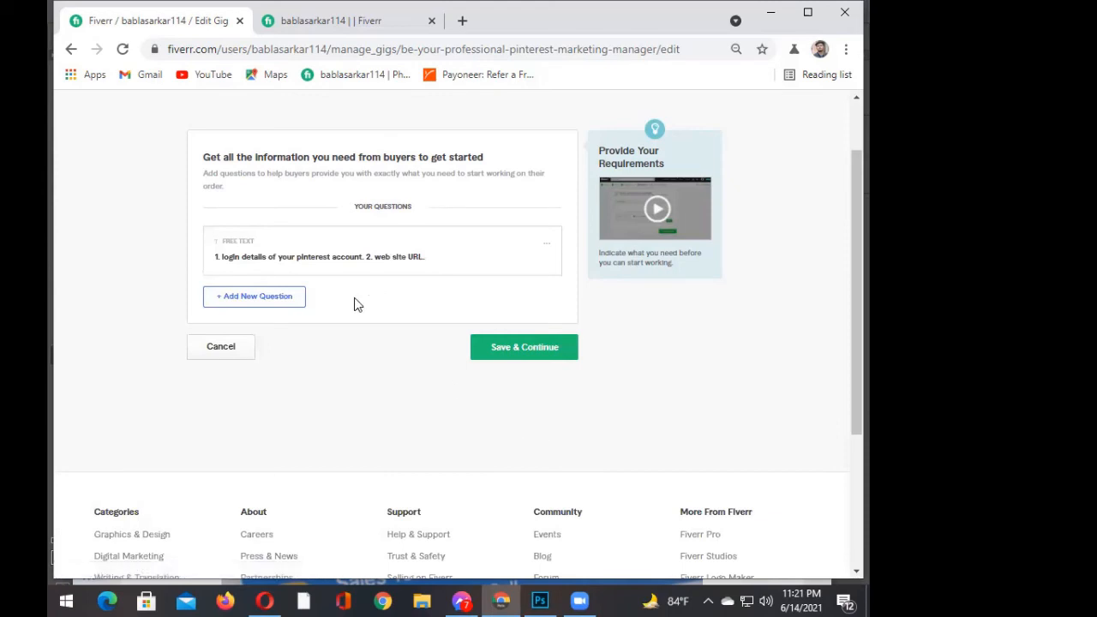
{"action": "left_click", "coordinate": [502, 349]}
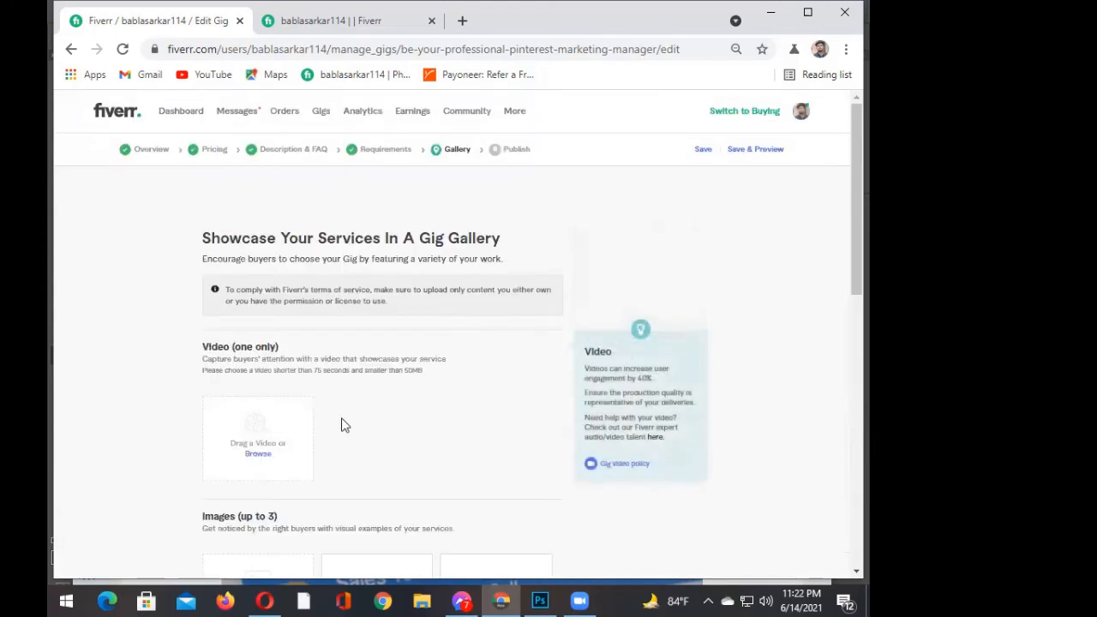
- Upload the city street photo with yellow taxis from the gig folder as the first gallery image, and save to continue
{"action": "scroll", "coordinate": [337, 428], "scroll_direction": "down", "scroll_amount": 1}
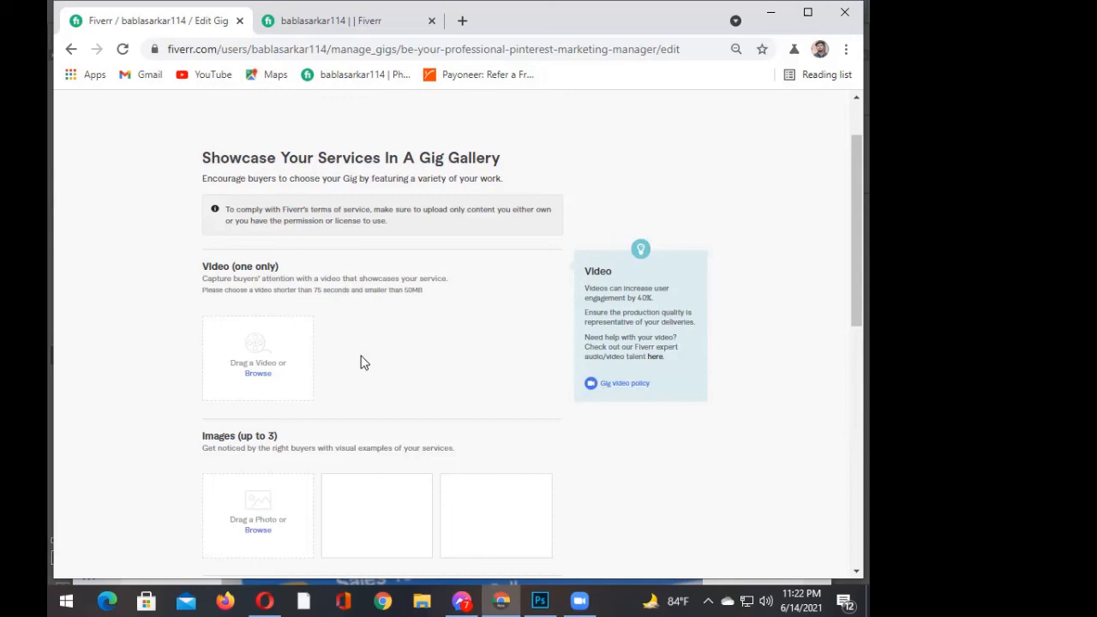
{"action": "scroll", "coordinate": [360, 361], "scroll_direction": "down", "scroll_amount": 2}
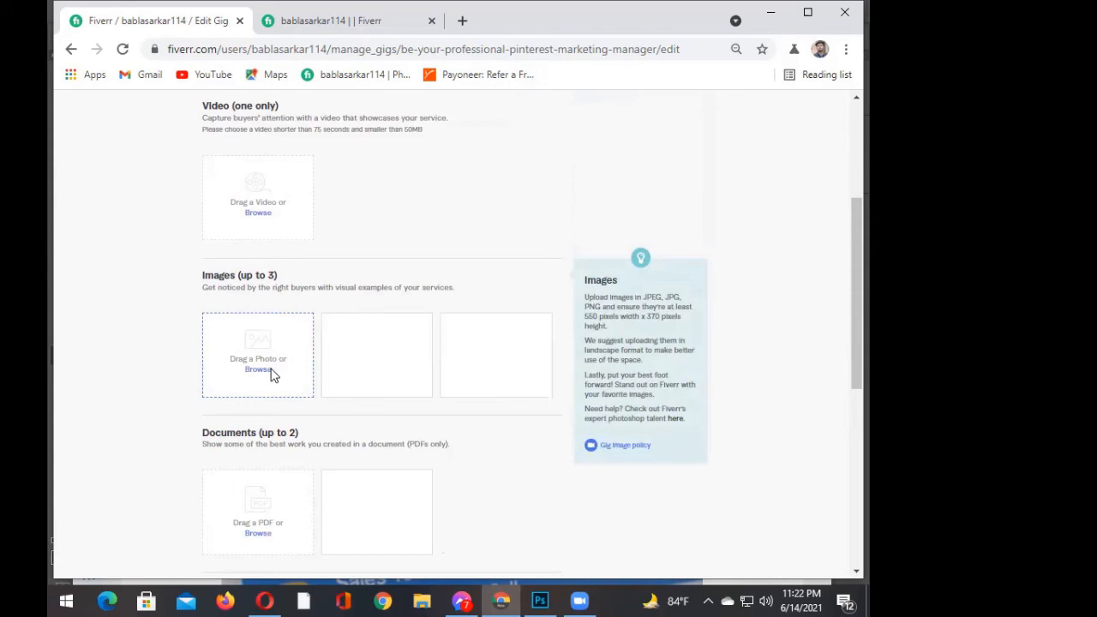
{"action": "scroll", "coordinate": [276, 382], "scroll_direction": "down", "scroll_amount": 1}
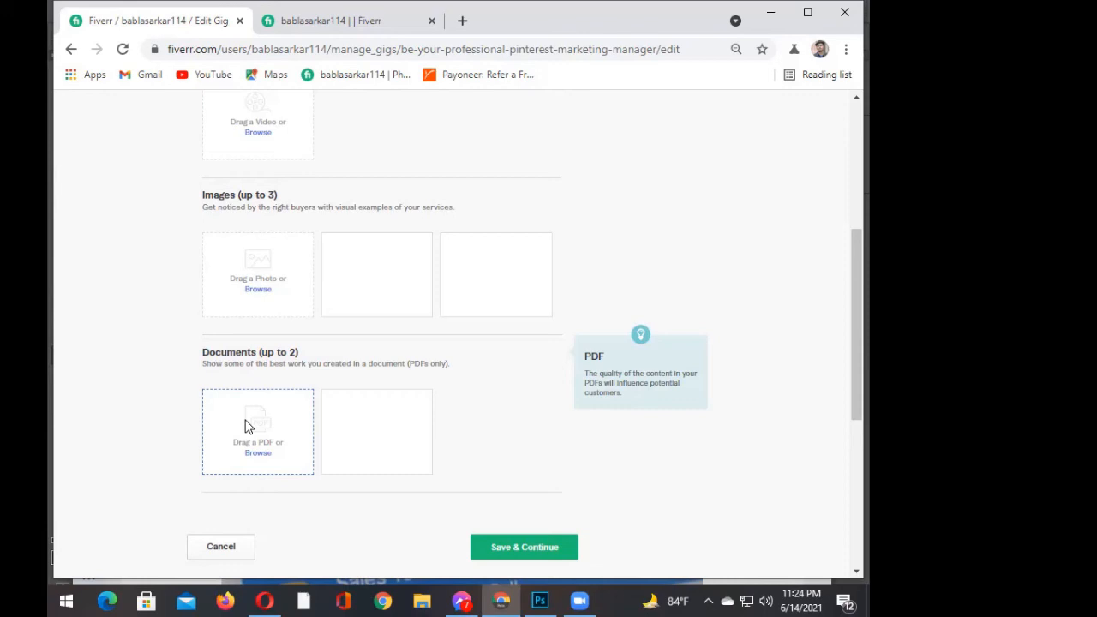
{"action": "scroll", "coordinate": [266, 394], "scroll_direction": "up", "scroll_amount": 1}
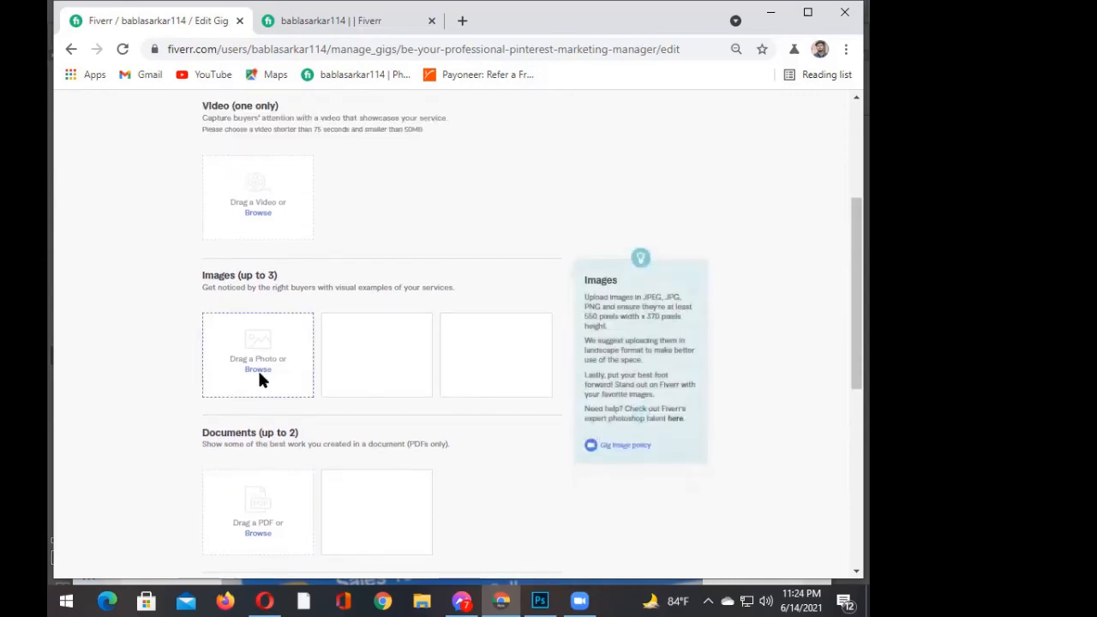
{"action": "scroll", "coordinate": [257, 360], "scroll_direction": "down", "scroll_amount": 2}
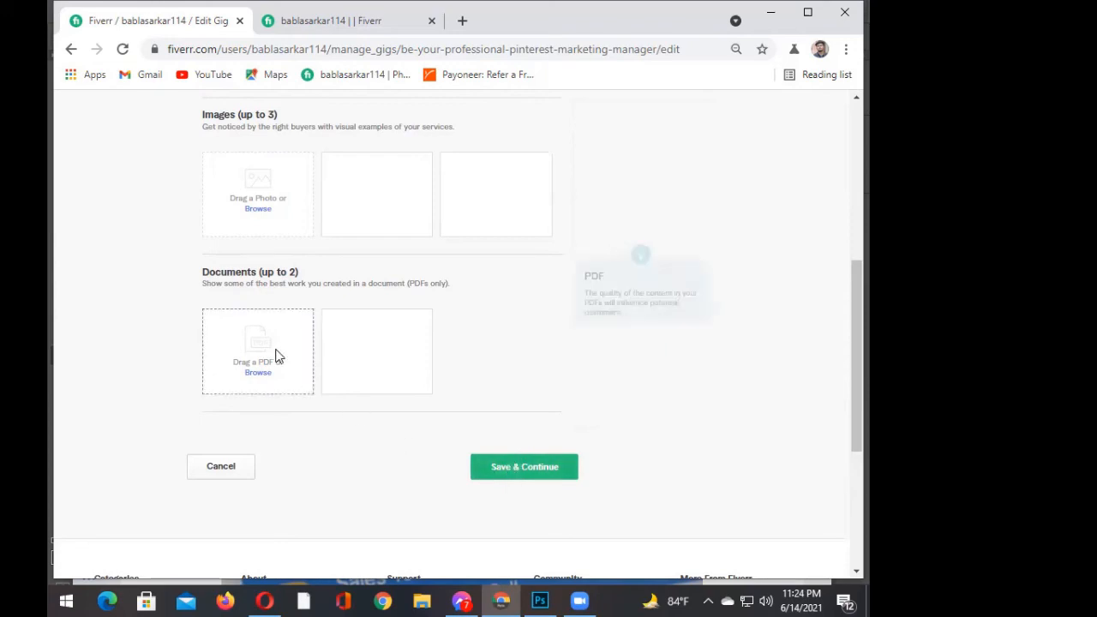
{"action": "scroll", "coordinate": [274, 246], "scroll_direction": "up", "scroll_amount": 1}
{"action": "scroll", "coordinate": [276, 246], "scroll_direction": "up", "scroll_amount": 2}
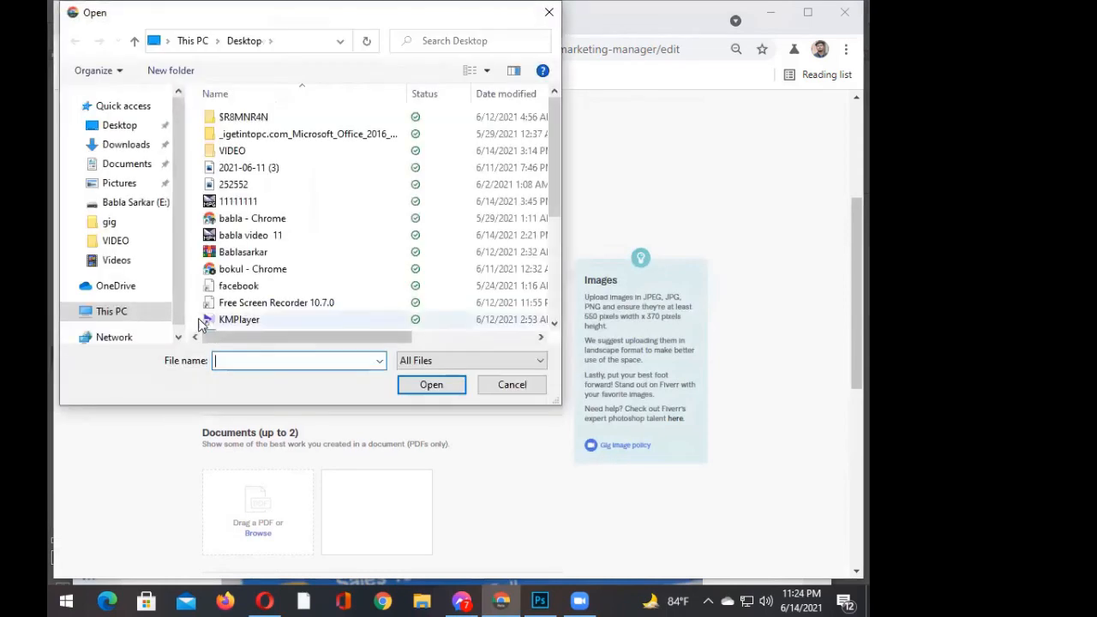
{"action": "left_click", "coordinate": [111, 225]}
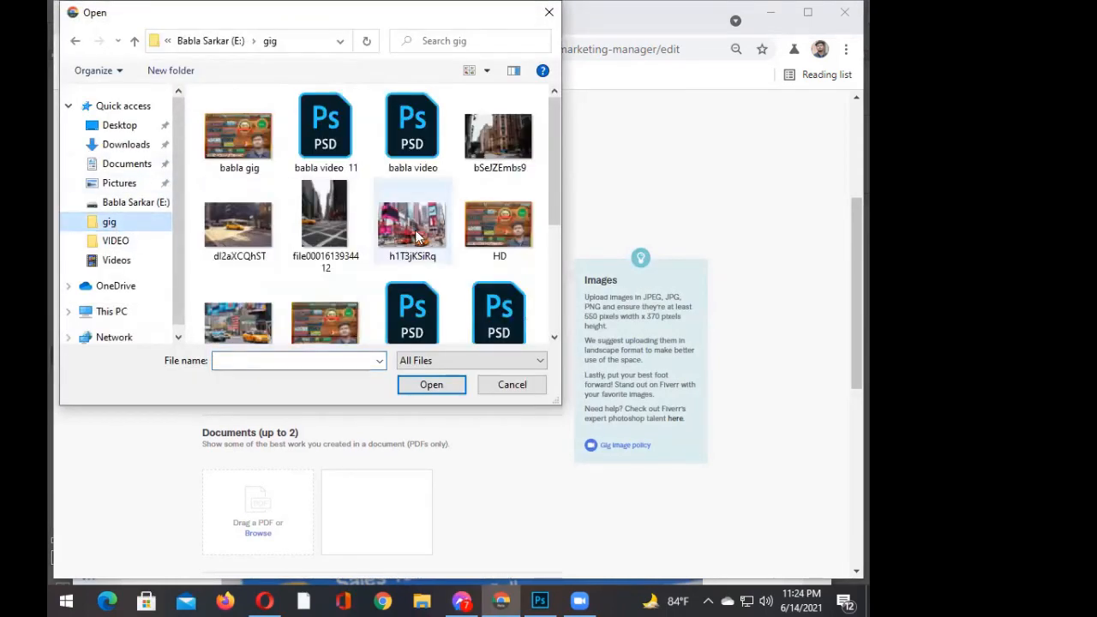
{"action": "left_click", "coordinate": [253, 333]}
{"action": "left_click", "coordinate": [417, 391]}
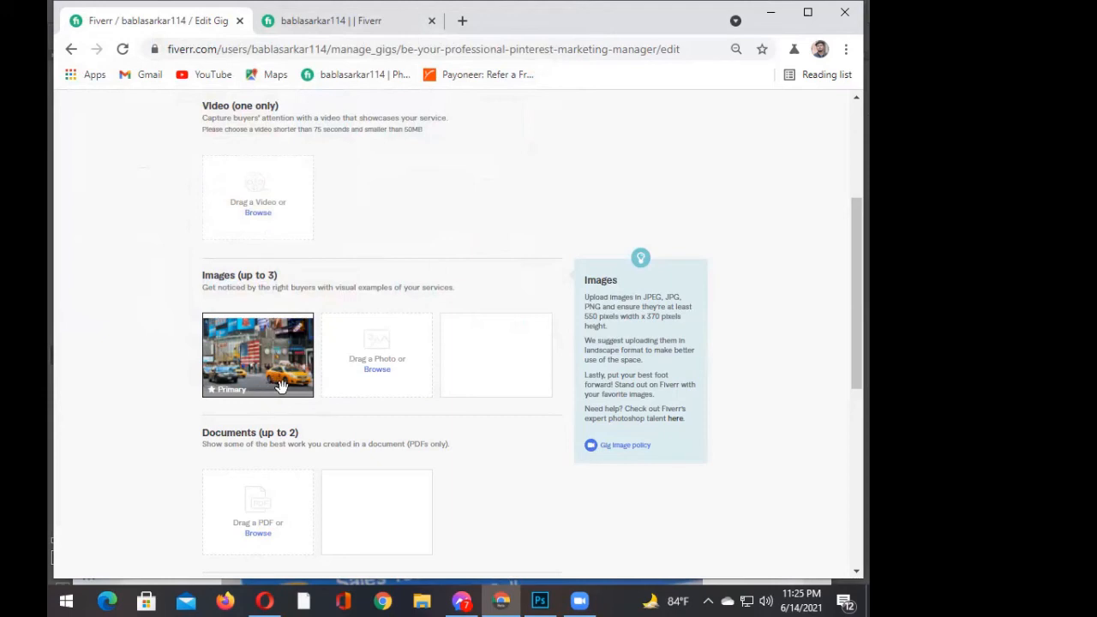
{"action": "scroll", "coordinate": [282, 381], "scroll_direction": "down", "scroll_amount": 1}
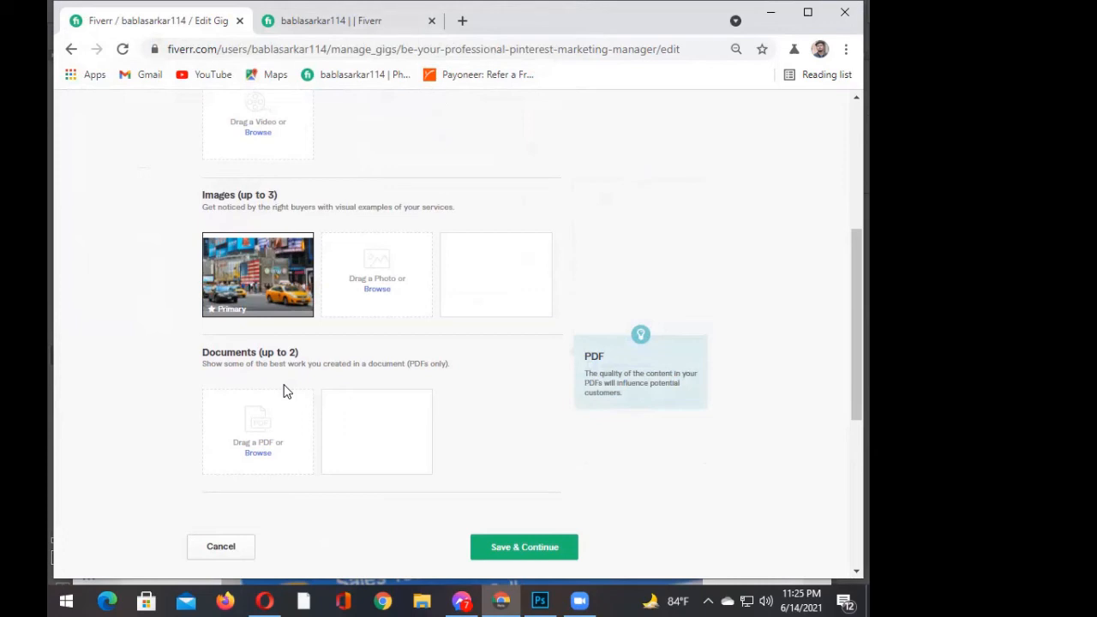
{"action": "left_click", "coordinate": [513, 546]}
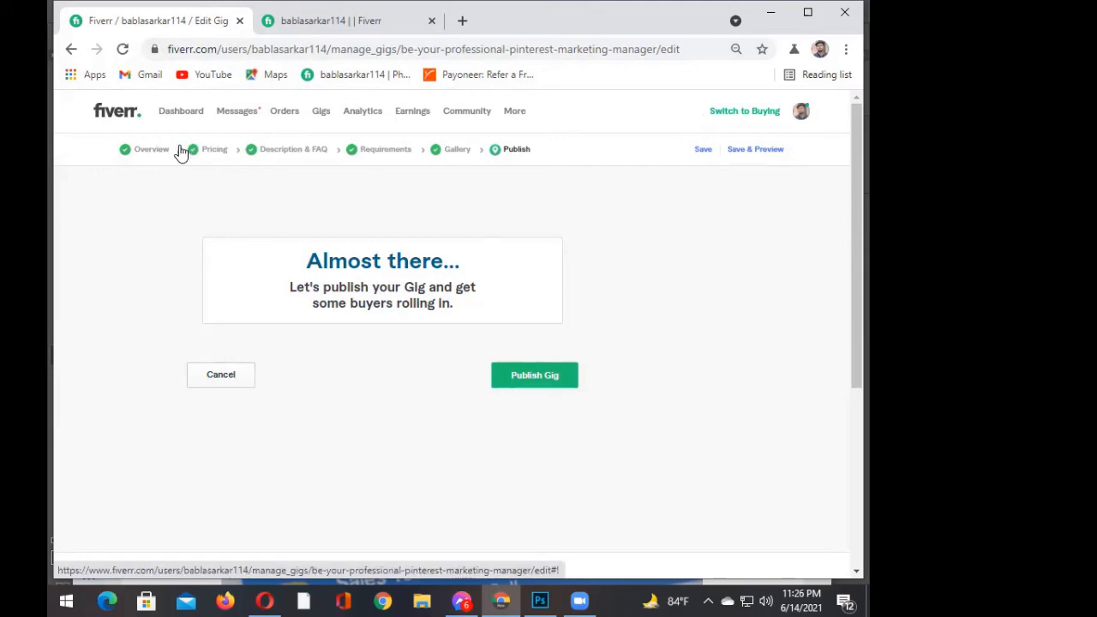
- Open the draft Pinterest marketing gig from the seller profile and review its description, package comparison and related tags
{"action": "left_click", "coordinate": [127, 121]}
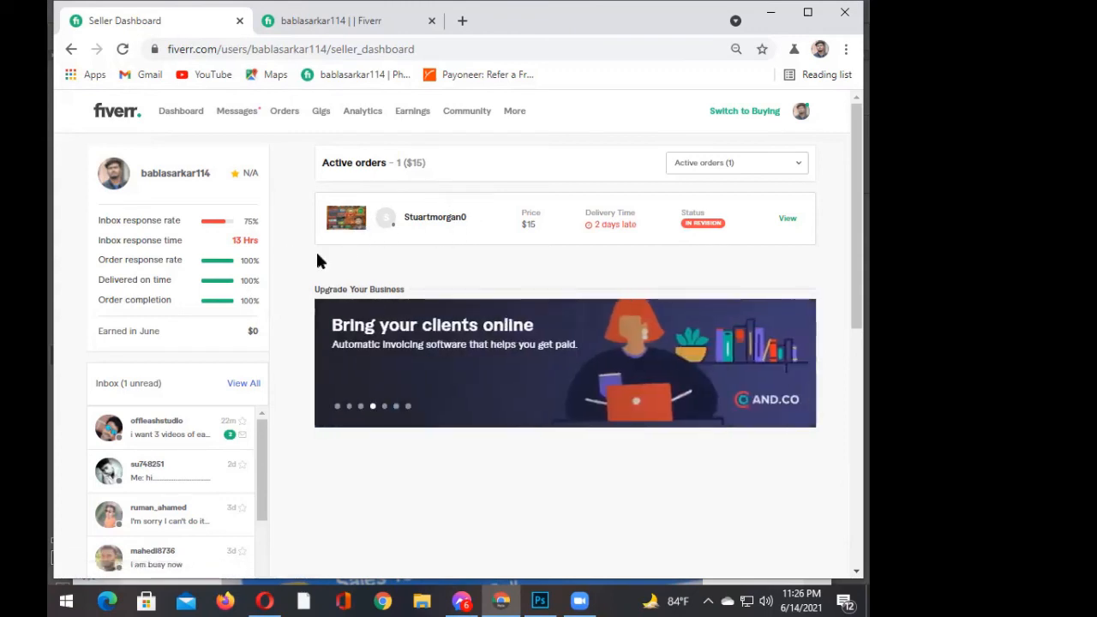
{"action": "left_click", "coordinate": [798, 115]}
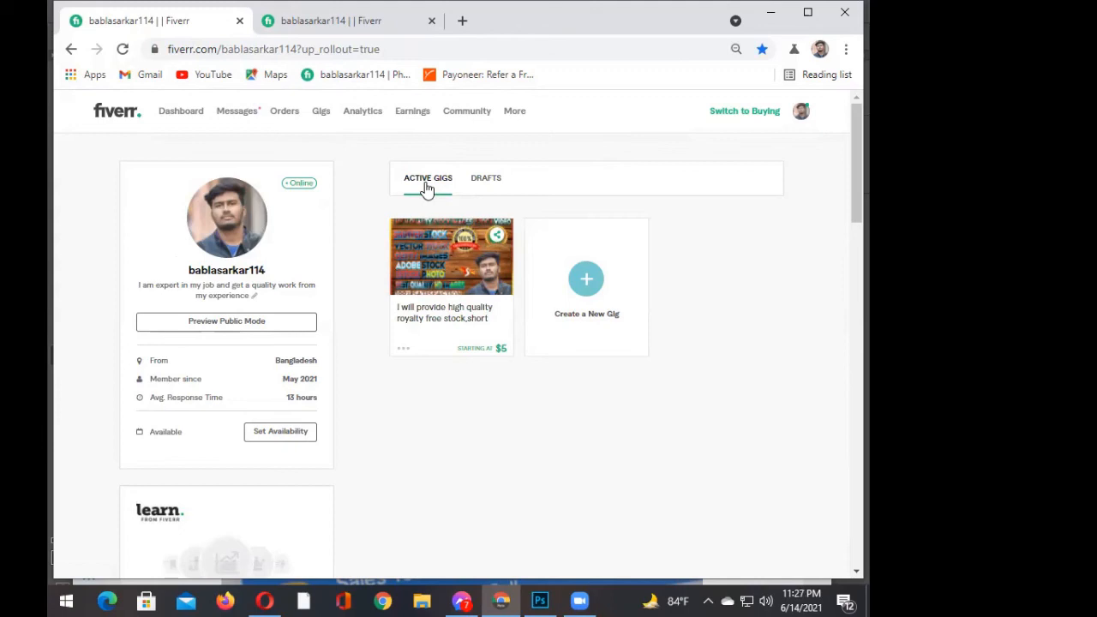
{"action": "left_click", "coordinate": [490, 185]}
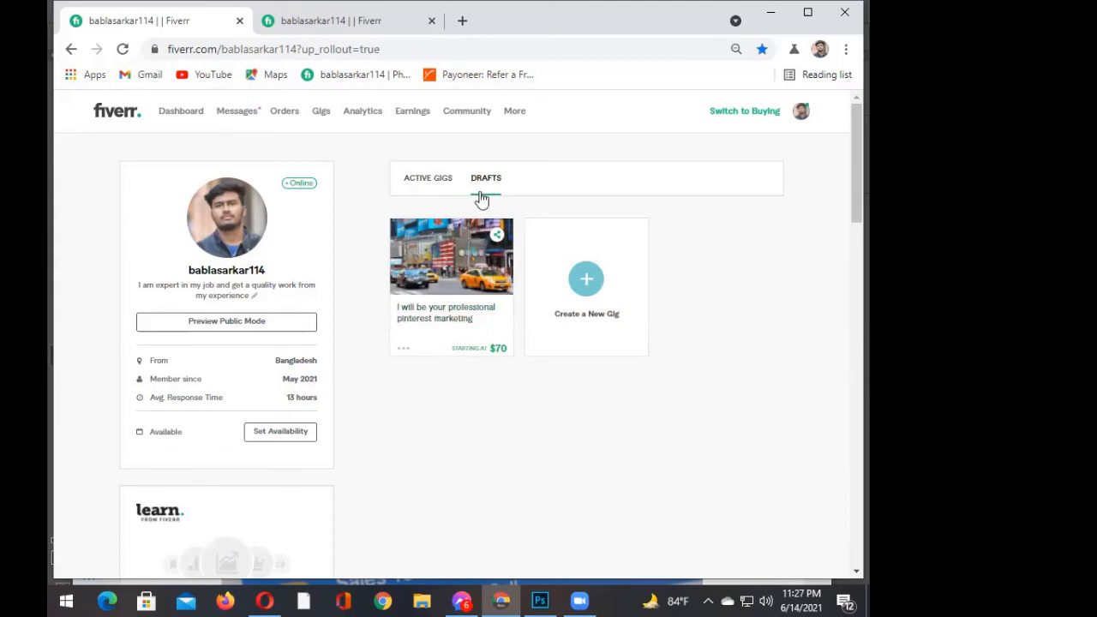
{"action": "left_click", "coordinate": [437, 321]}
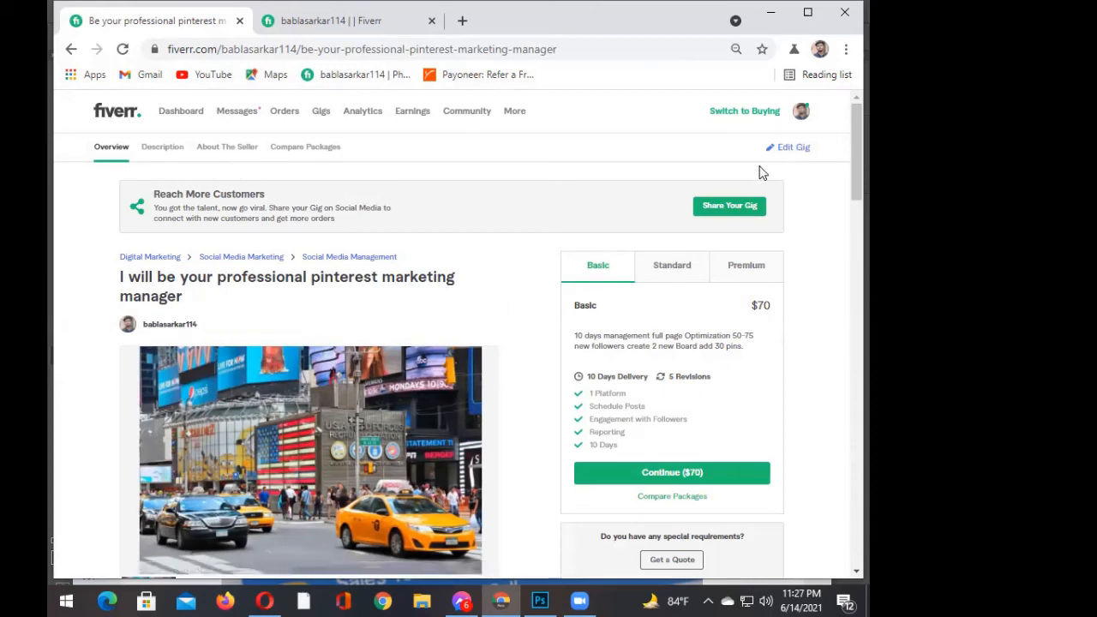
{"action": "scroll", "coordinate": [658, 250], "scroll_direction": "down", "scroll_amount": 1}
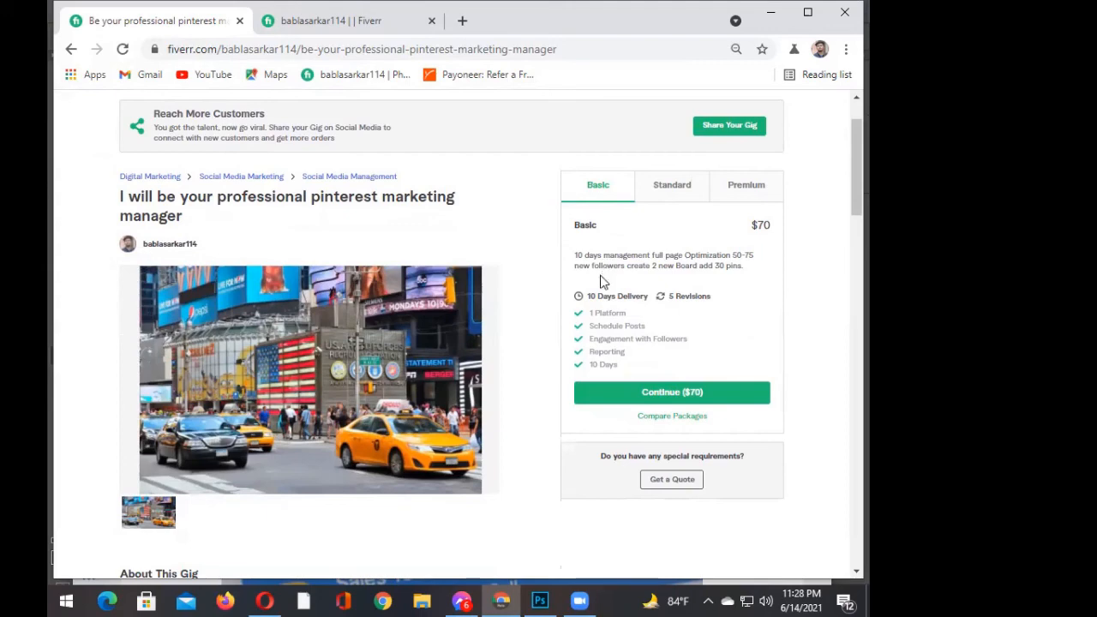
{"action": "scroll", "coordinate": [492, 369], "scroll_direction": "down", "scroll_amount": 3}
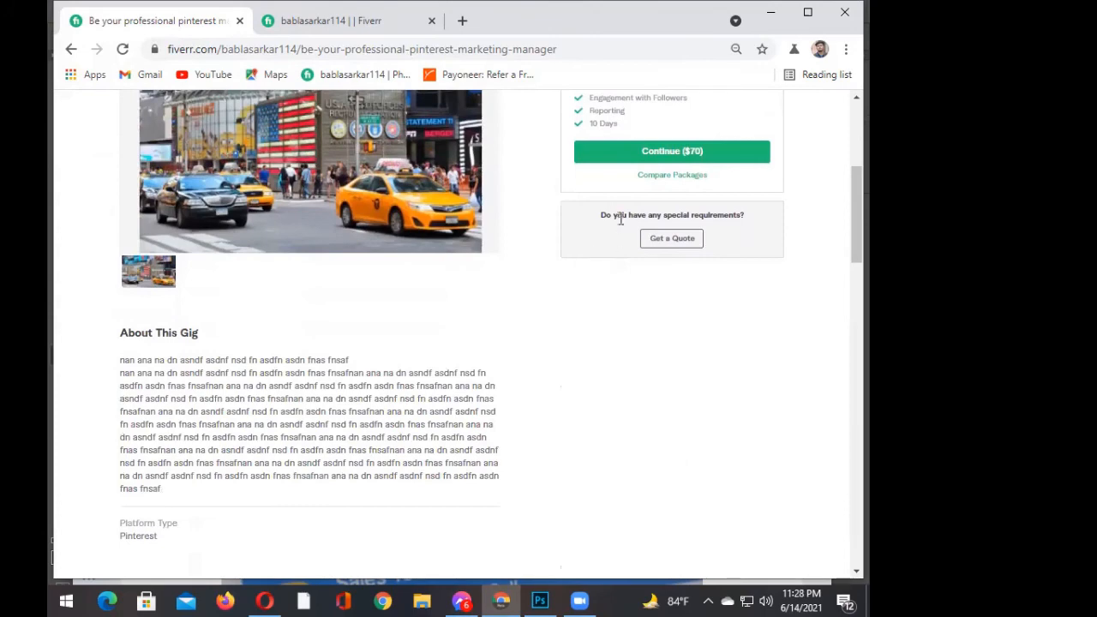
{"action": "scroll", "coordinate": [548, 311], "scroll_direction": "down", "scroll_amount": 4}
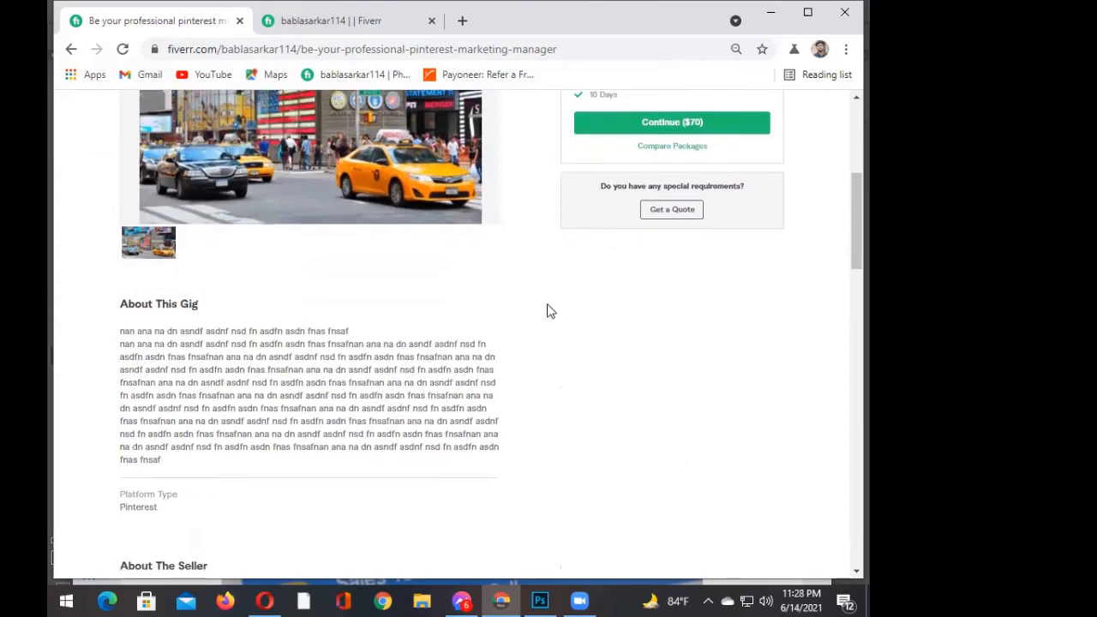
{"action": "scroll", "coordinate": [527, 321], "scroll_direction": "down", "scroll_amount": 6}
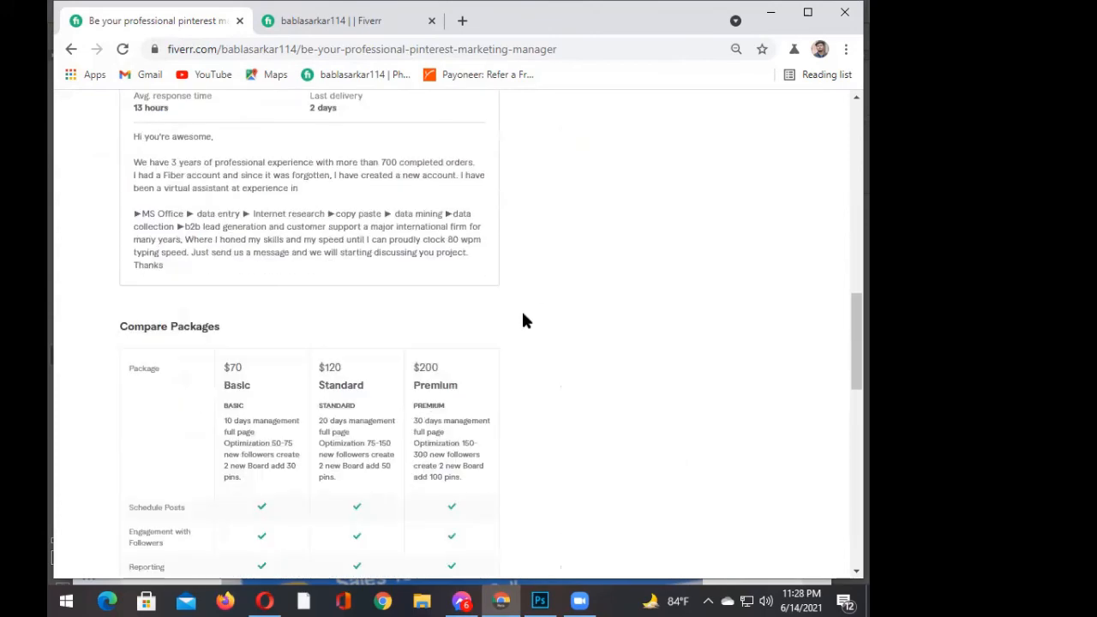
{"action": "scroll", "coordinate": [473, 351], "scroll_direction": "down", "scroll_amount": 2}
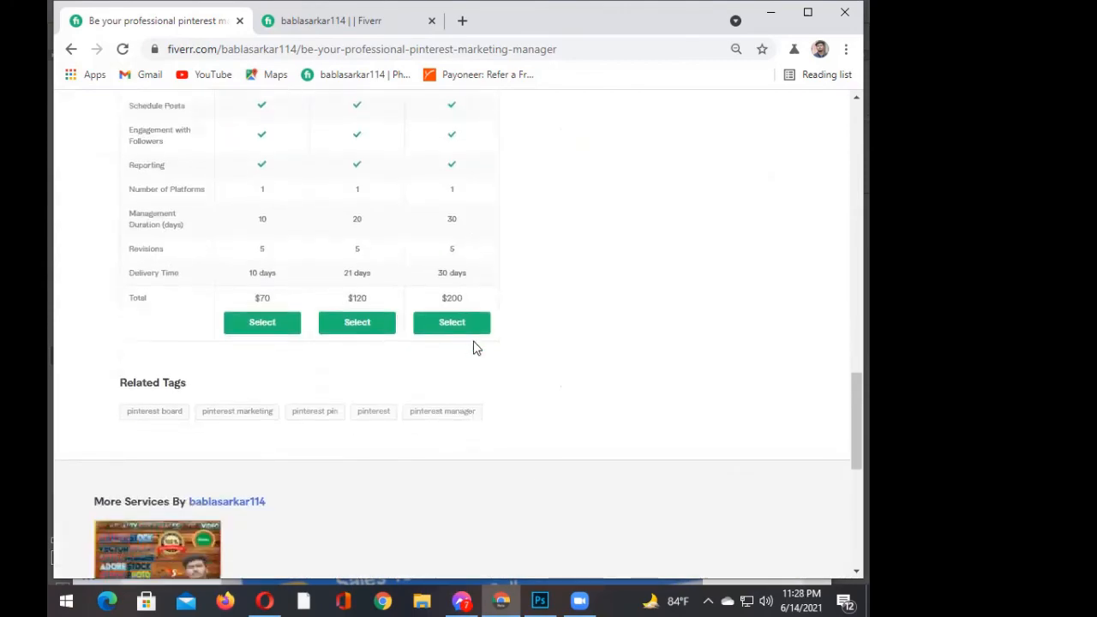
- Review the draft Pinterest gig page again, from its Basic package and description to the seller profile, related tags and other services
{"action": "scroll", "coordinate": [600, 295], "scroll_direction": "up", "scroll_amount": 16}
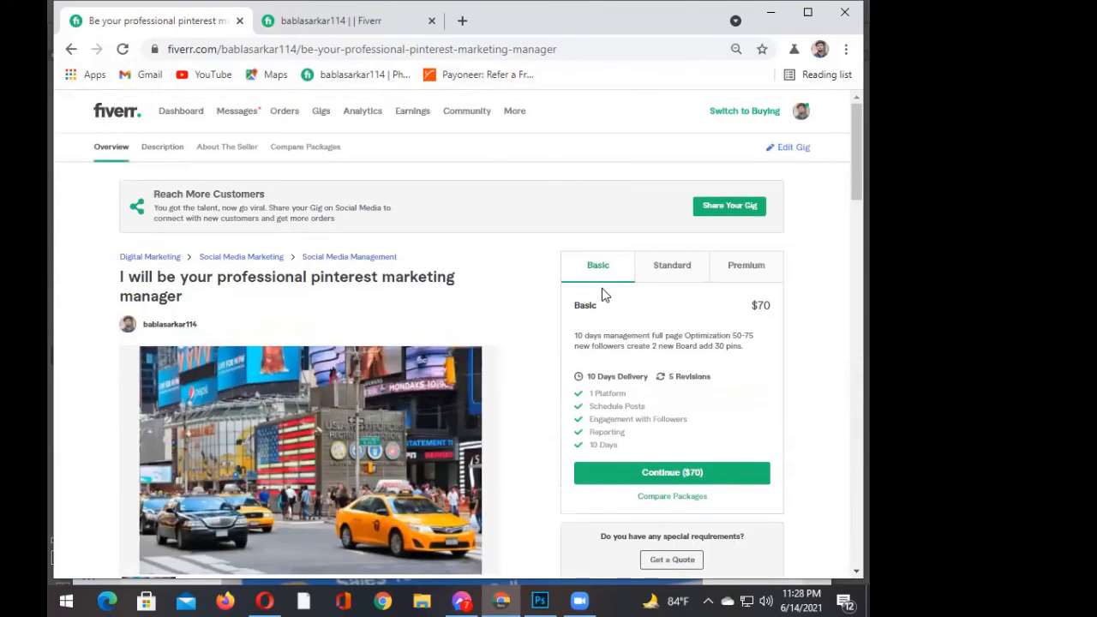
{"action": "scroll", "coordinate": [636, 340], "scroll_direction": "down", "scroll_amount": 5}
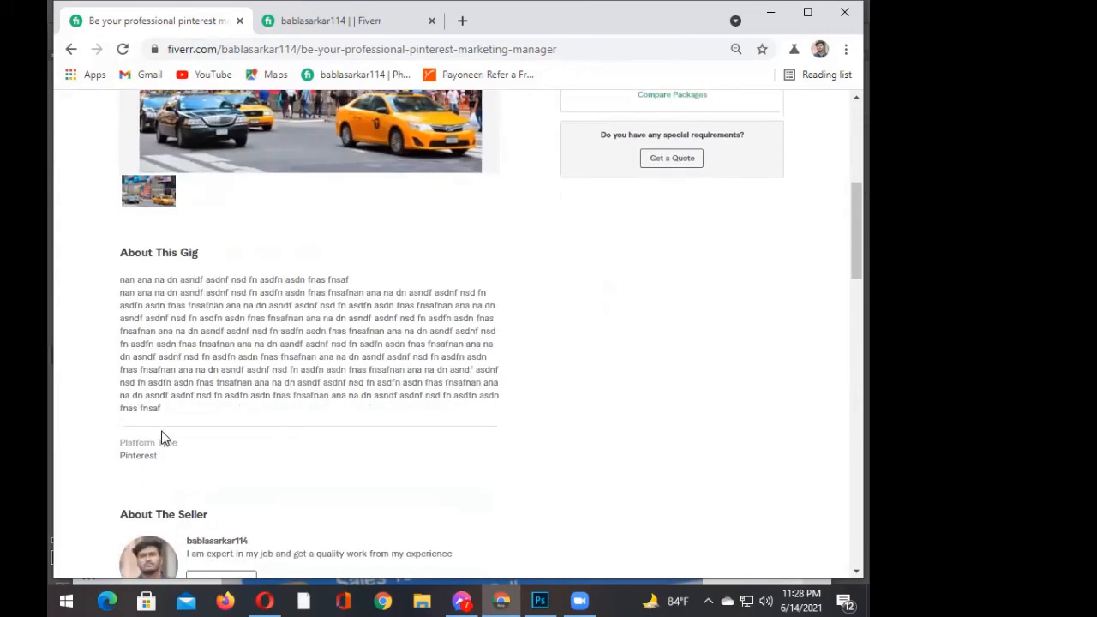
{"action": "scroll", "coordinate": [164, 435], "scroll_direction": "down", "scroll_amount": 1}
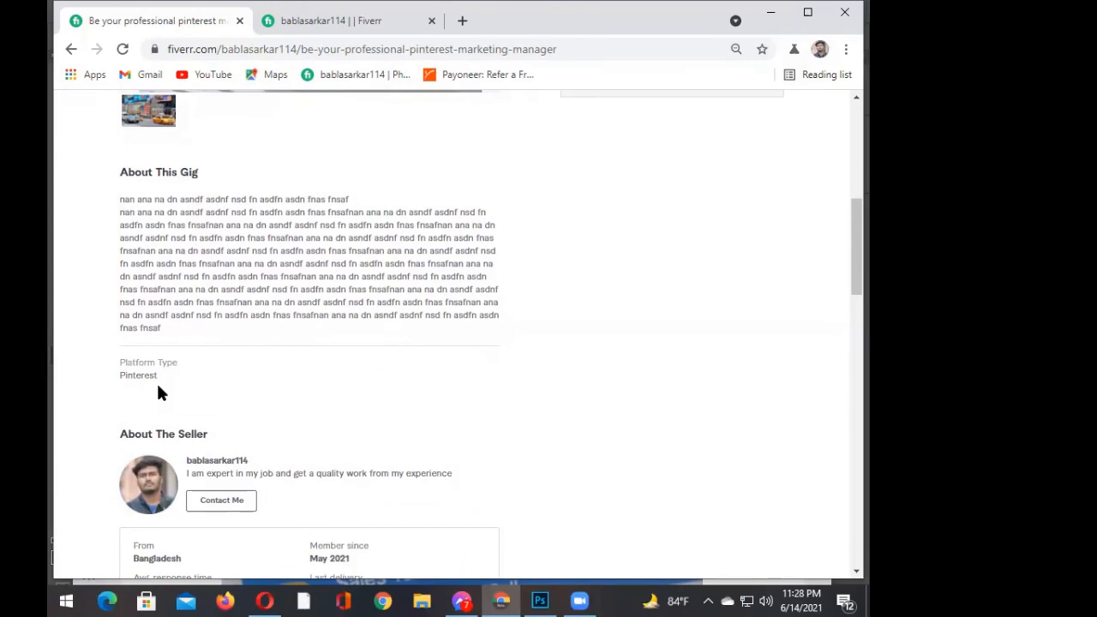
{"action": "scroll", "coordinate": [155, 390], "scroll_direction": "down", "scroll_amount": 4}
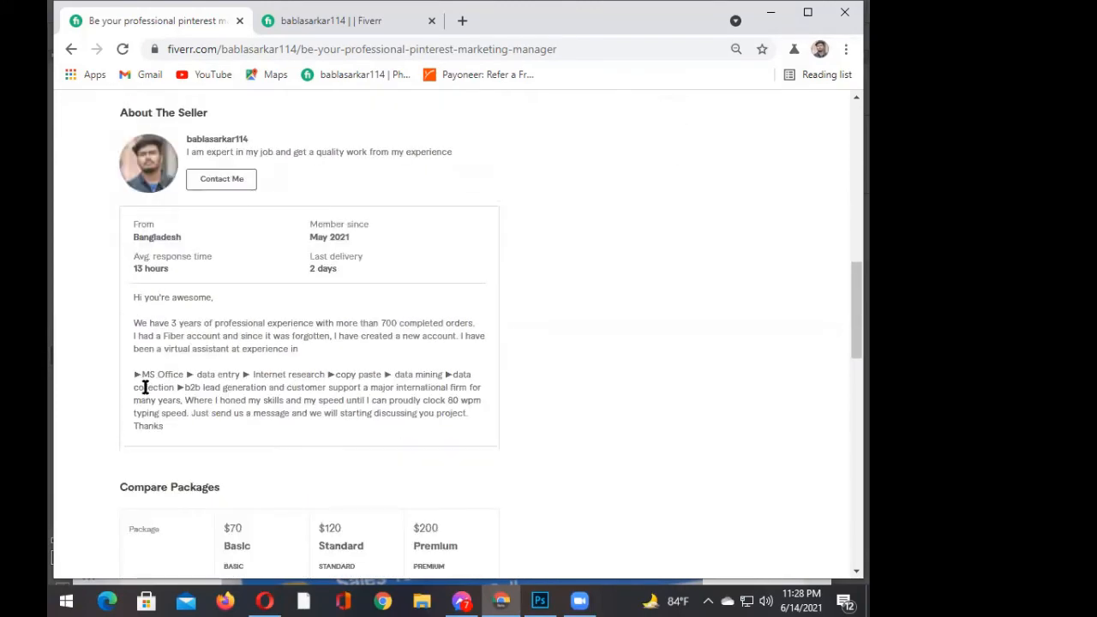
{"action": "scroll", "coordinate": [175, 384], "scroll_direction": "down", "scroll_amount": 1}
{"action": "scroll", "coordinate": [181, 384], "scroll_direction": "down", "scroll_amount": 9}
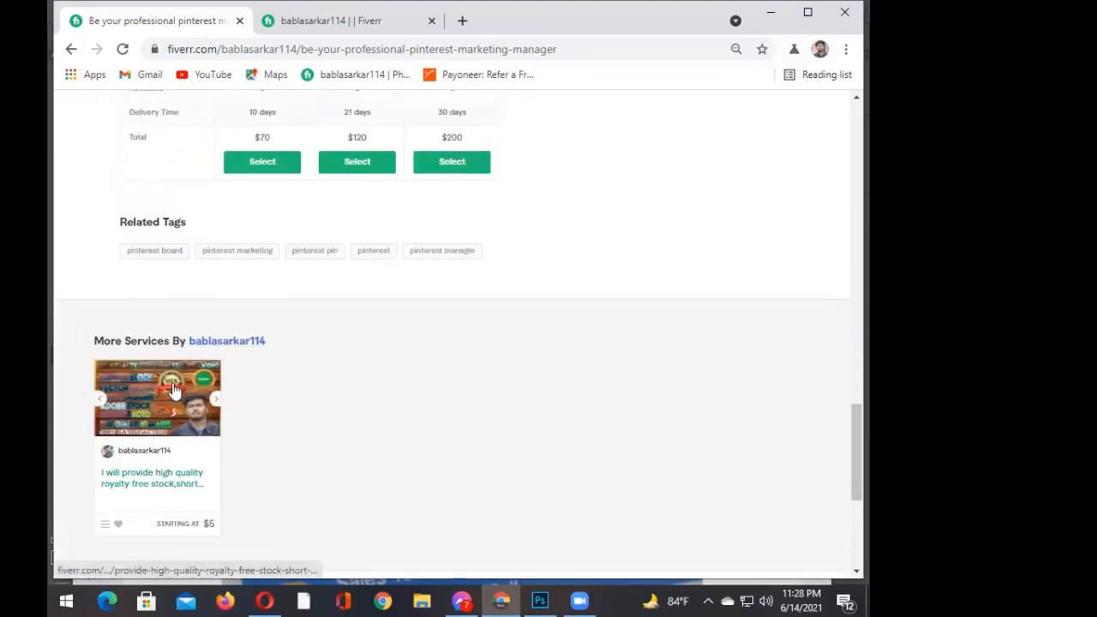
{"action": "scroll", "coordinate": [174, 390], "scroll_direction": "down", "scroll_amount": 4}
{"action": "scroll", "coordinate": [168, 390], "scroll_direction": "up", "scroll_amount": 8}
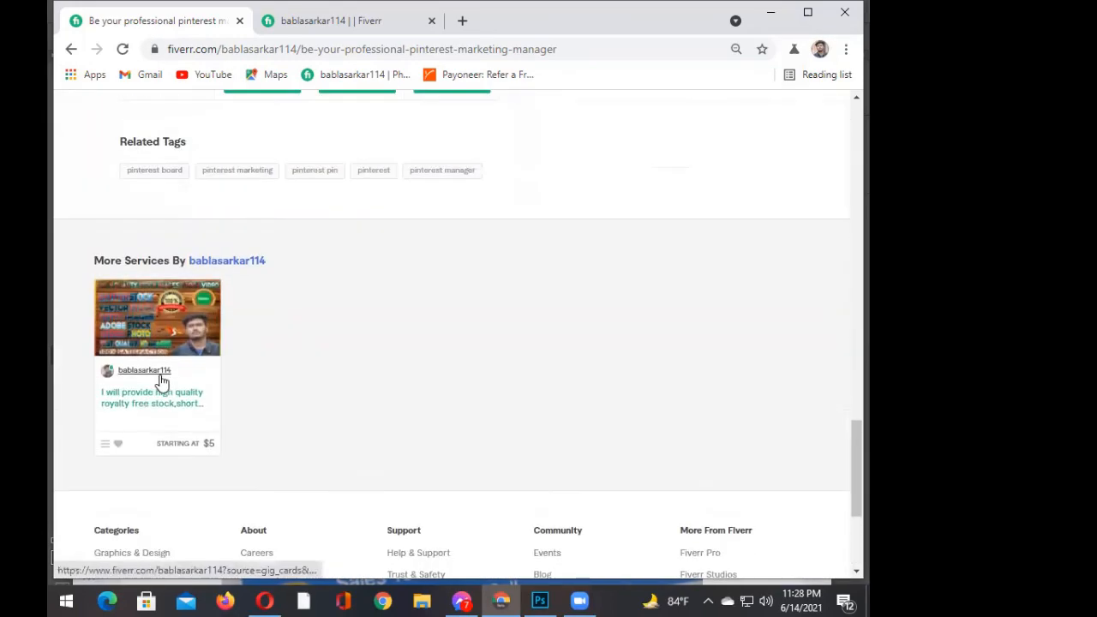
{"action": "scroll", "coordinate": [197, 353], "scroll_direction": "up", "scroll_amount": 10}
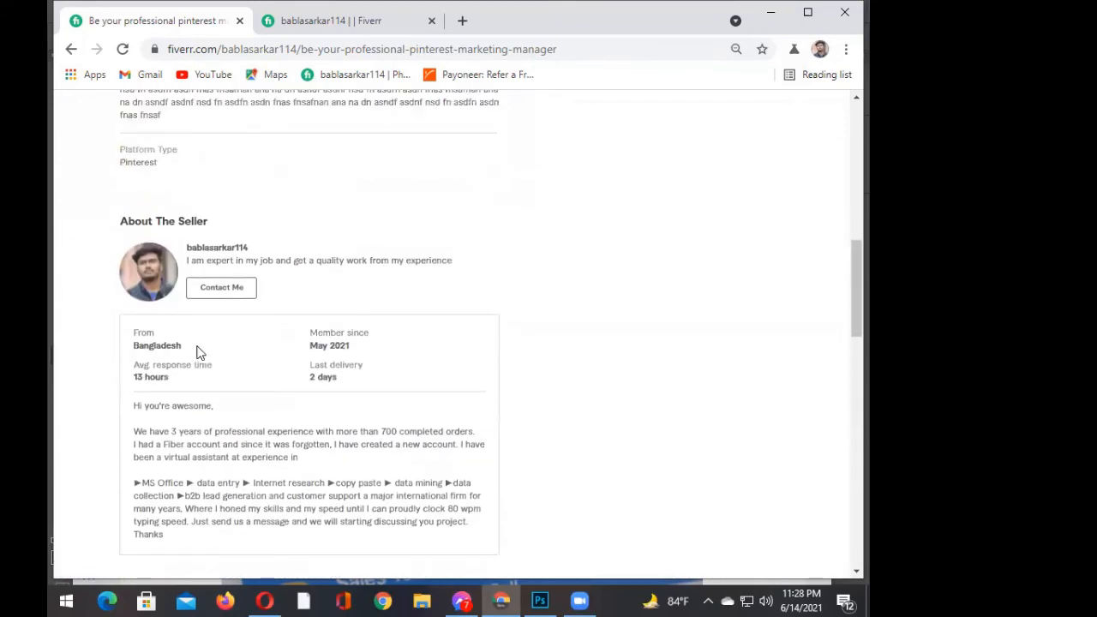
{"action": "scroll", "coordinate": [197, 353], "scroll_direction": "up", "scroll_amount": 2}
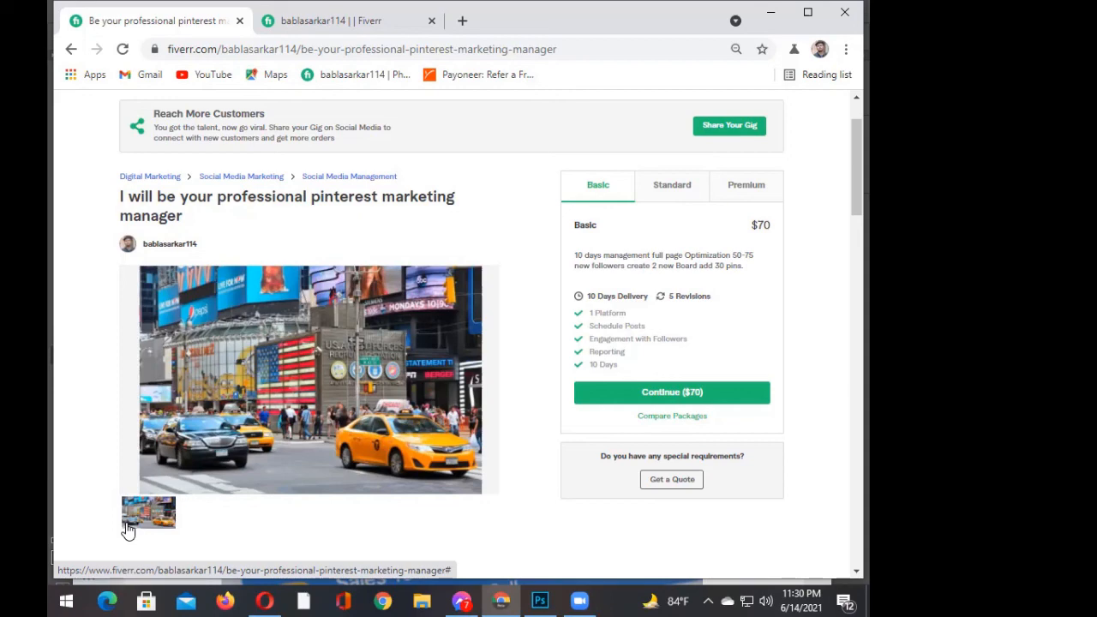
- Search Google for "word tune extension" in a new browser tab
{"action": "left_click", "coordinate": [462, 21]}
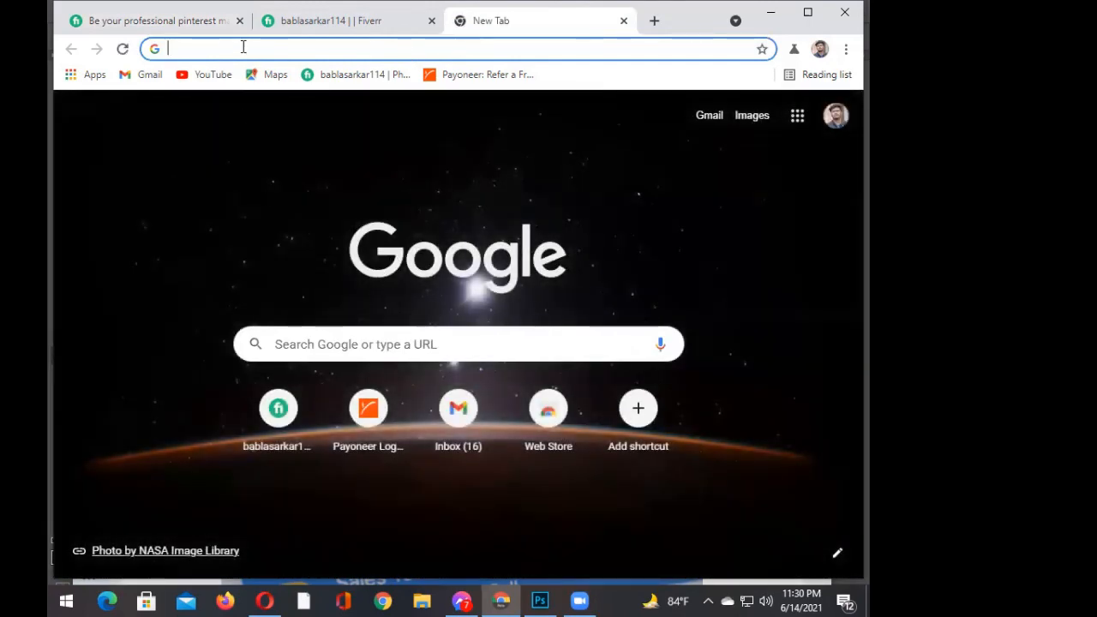
{"action": "left_click", "coordinate": [243, 48]}
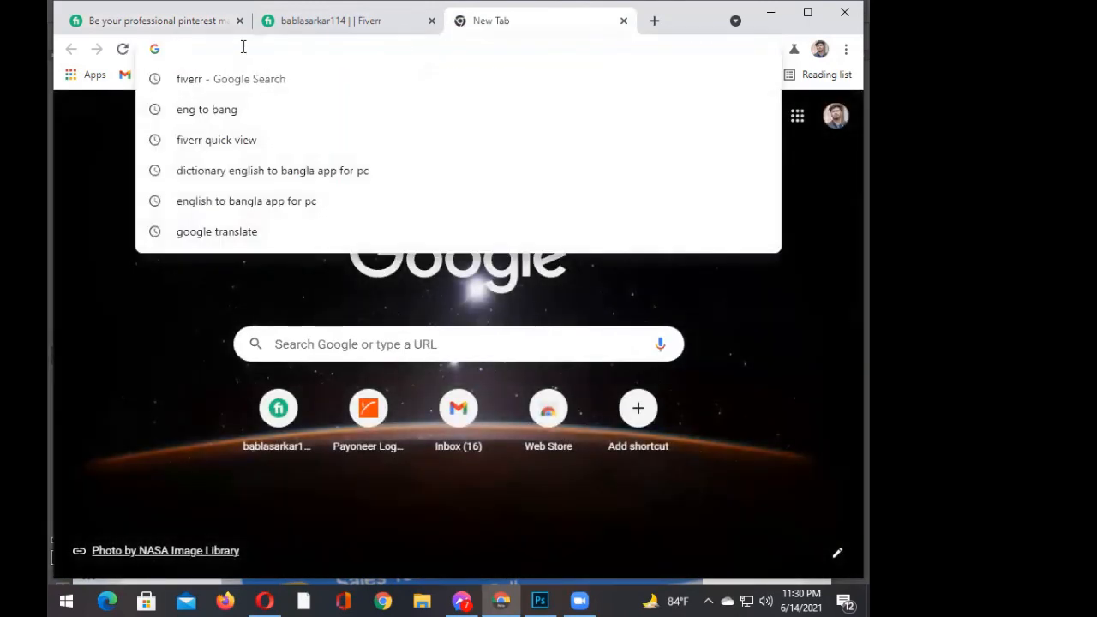
{"action": "type", "text": "wor"}
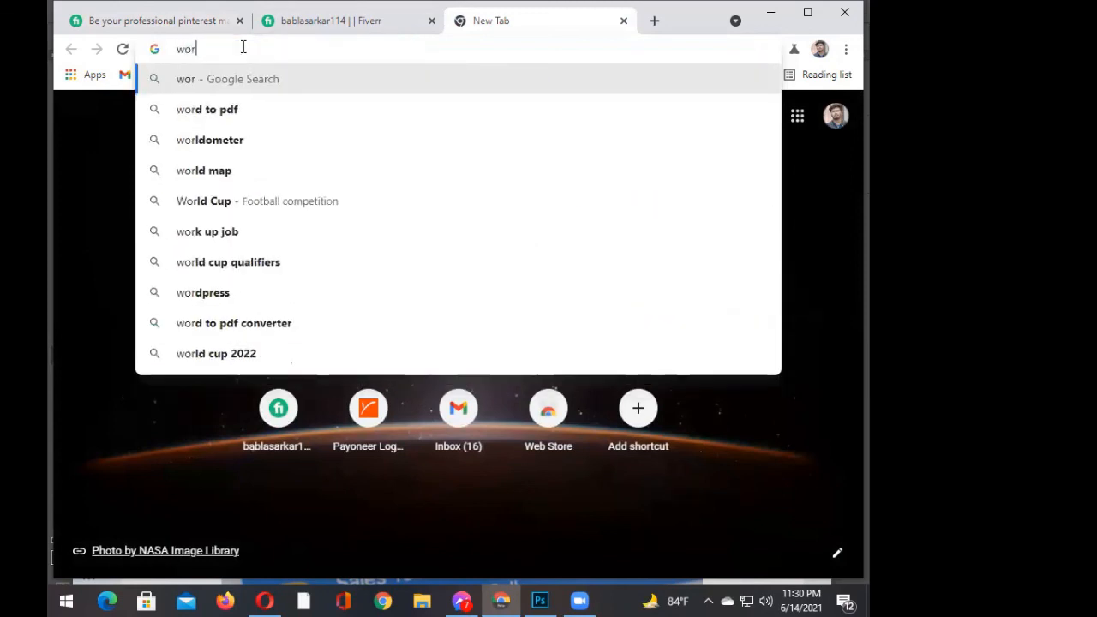
{"action": "type", "text": "d"}
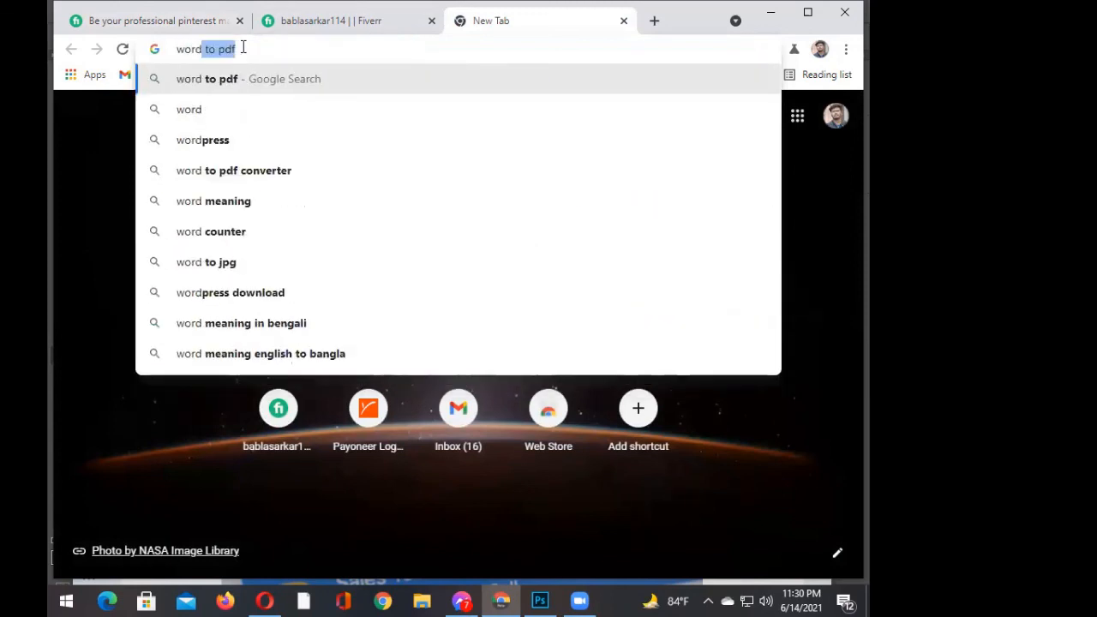
{"action": "type", "text": " t"}
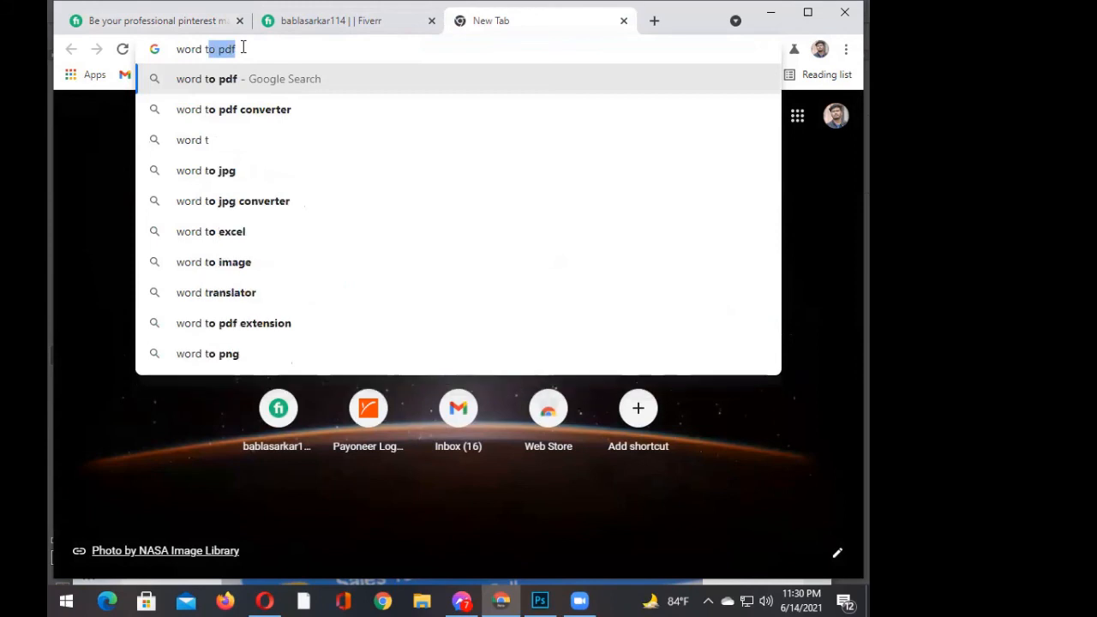
{"action": "type", "text": "une"}
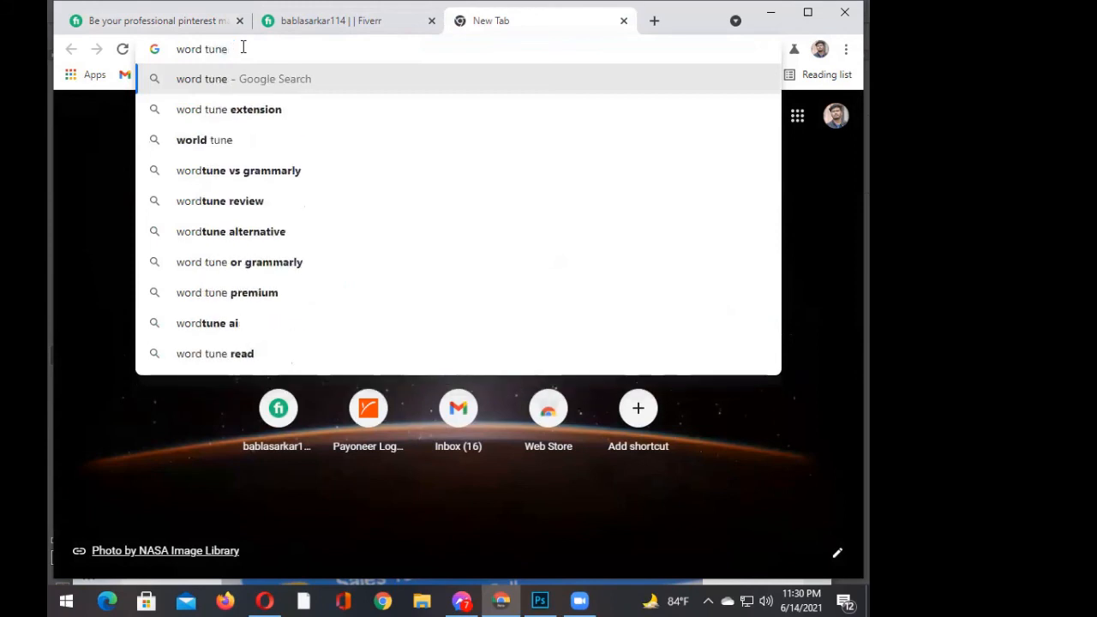
{"action": "left_click", "coordinate": [227, 109]}
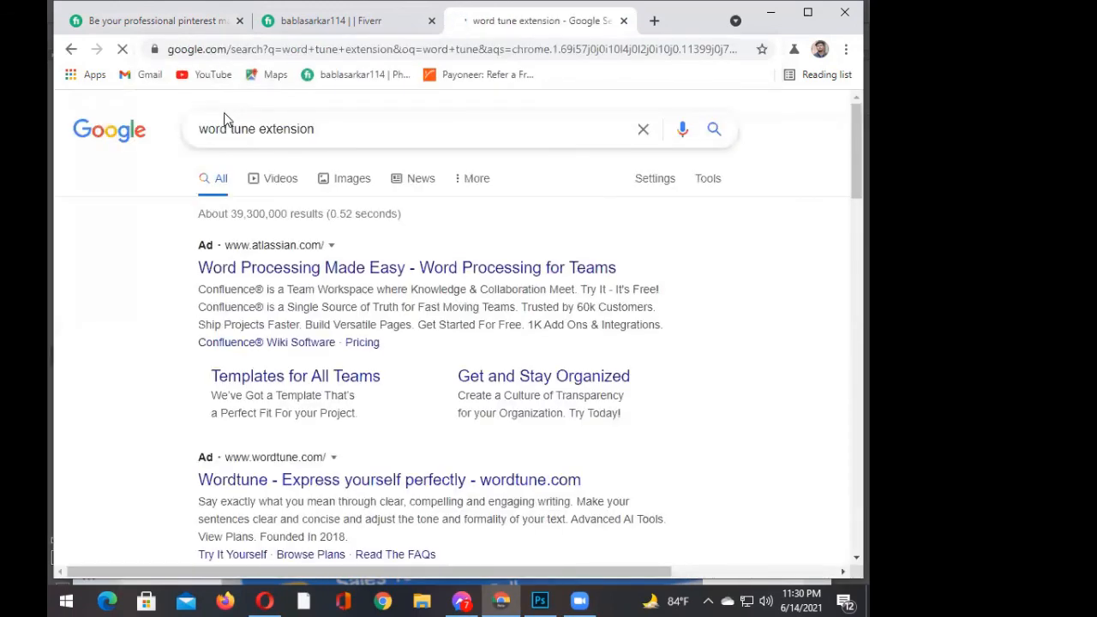
- Open the Chrome Web Store result "Wordtune - AI-powered Writing Companion" in a separate tab and switch to it
{"action": "left_click", "coordinate": [334, 268]}
{"action": "scroll", "coordinate": [322, 298], "scroll_direction": "down", "scroll_amount": 2}
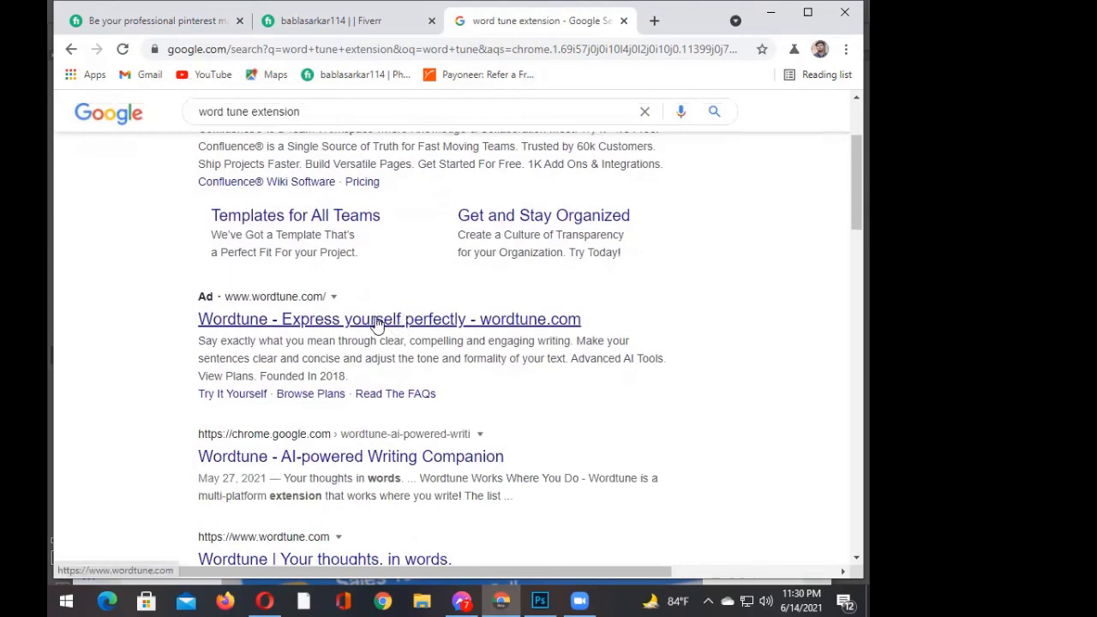
{"action": "scroll", "coordinate": [315, 318], "scroll_direction": "down", "scroll_amount": 1}
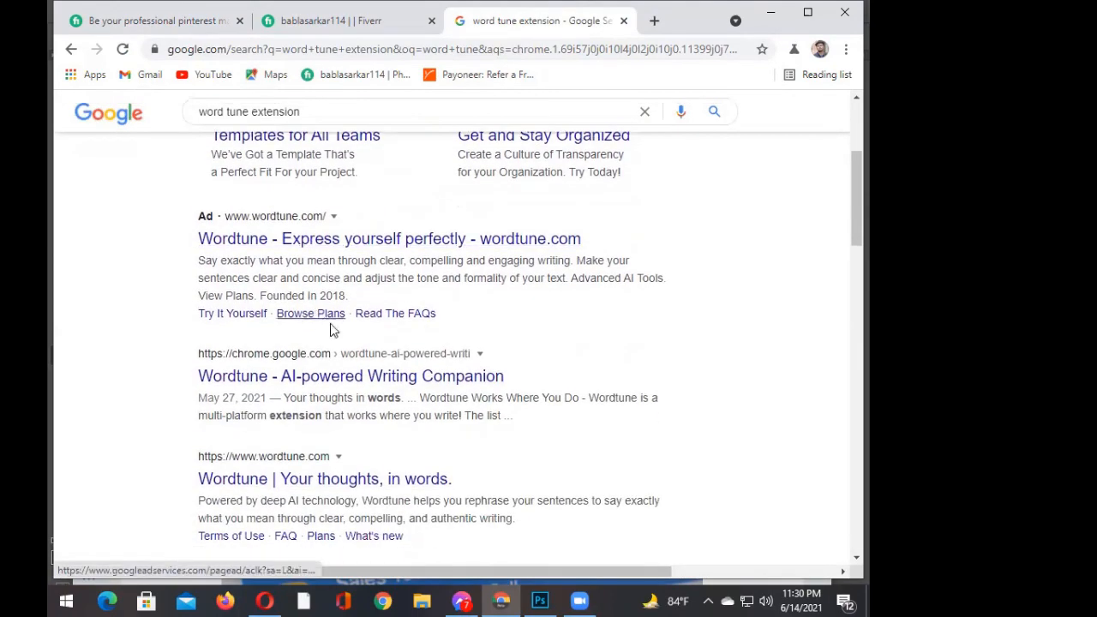
{"action": "middle_click", "coordinate": [313, 381]}
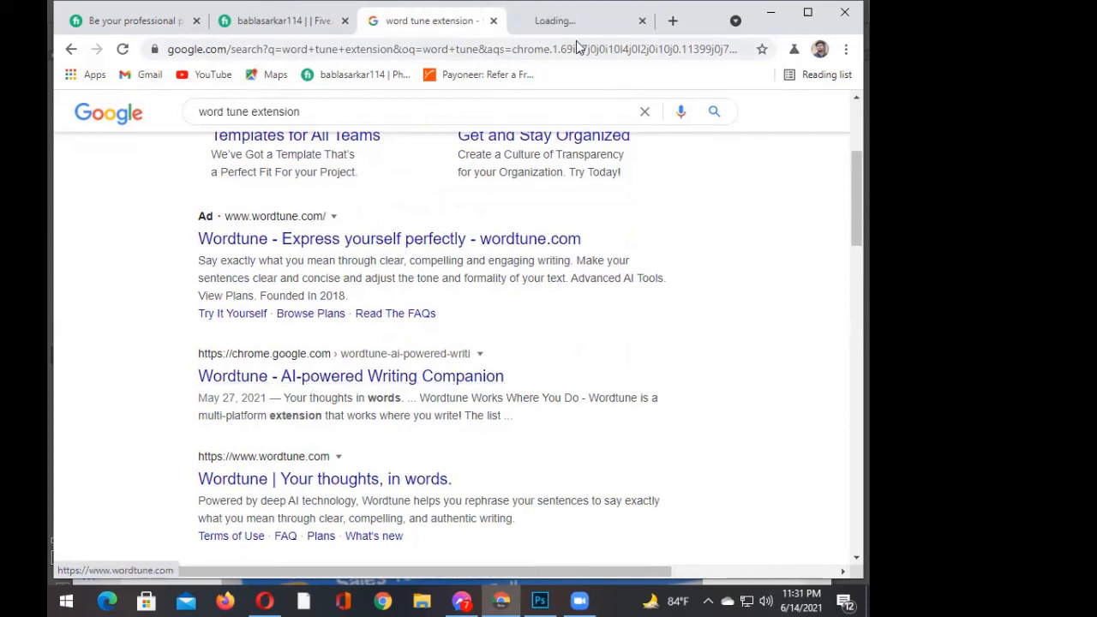
{"action": "left_click", "coordinate": [550, 29]}
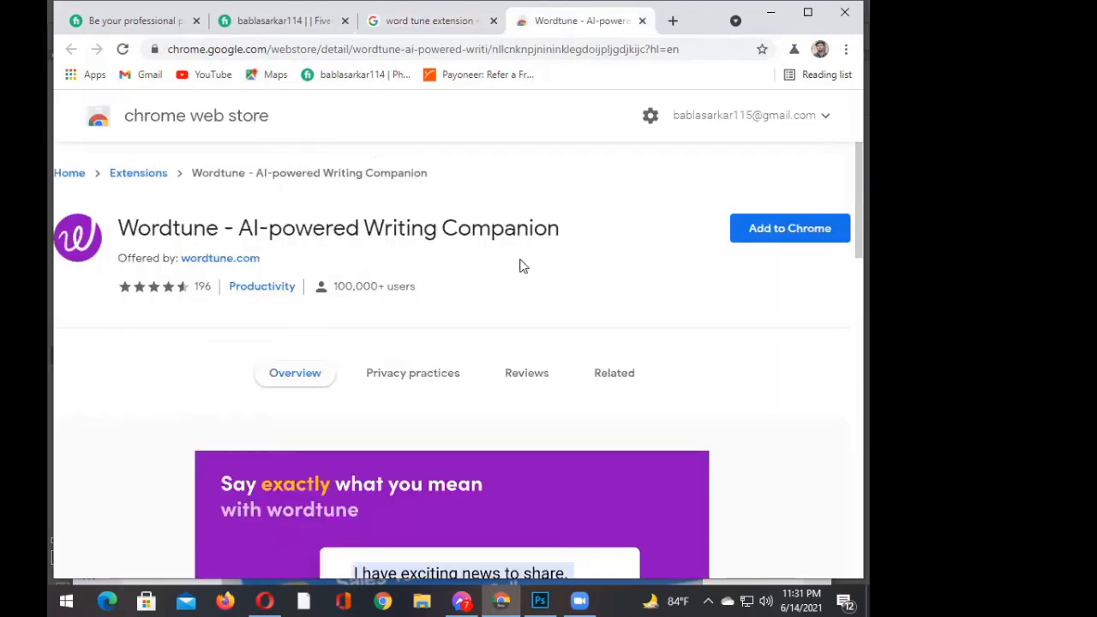
- Add the Wordtune extension to Chrome and pin it to the browser toolbar
{"action": "left_click", "coordinate": [747, 243]}
{"action": "left_click", "coordinate": [505, 193]}
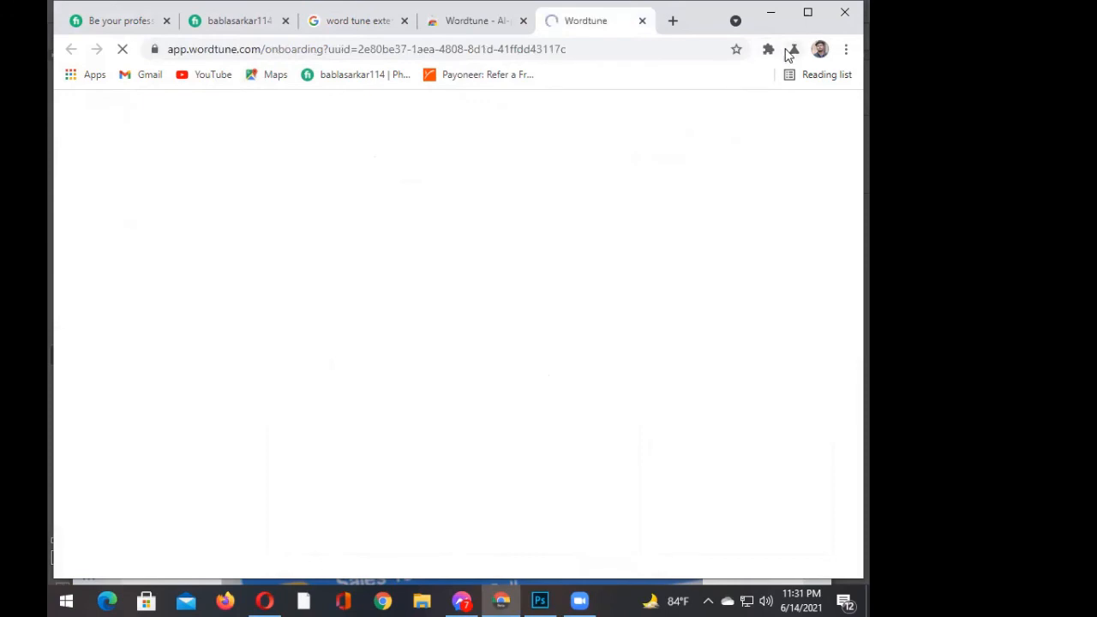
{"action": "left_click", "coordinate": [768, 49]}
{"action": "left_click", "coordinate": [730, 164]}
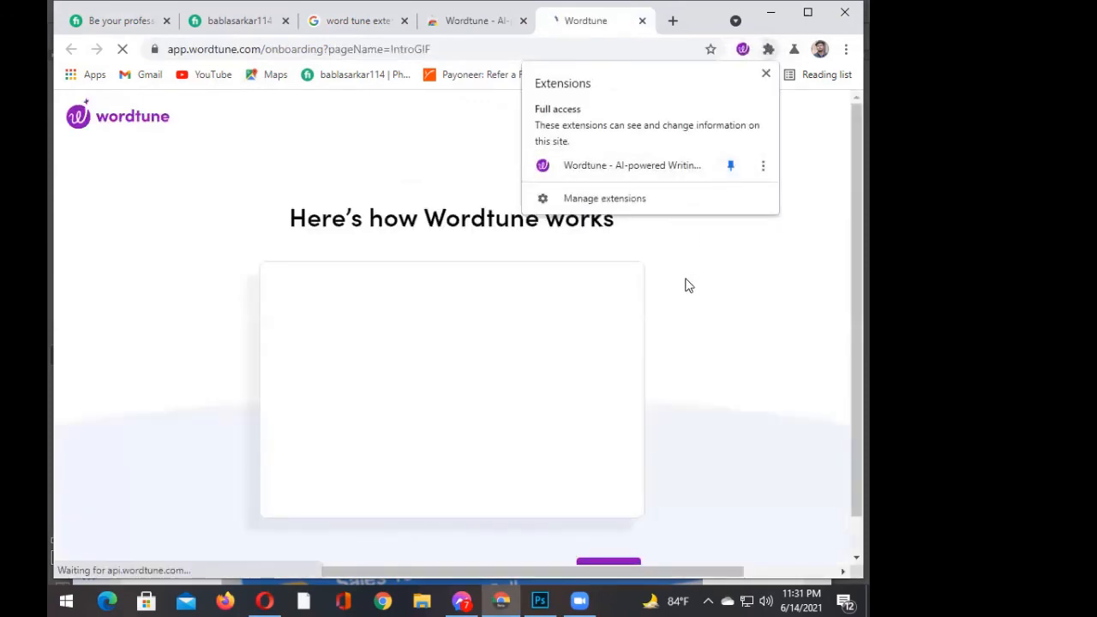
{"action": "left_click", "coordinate": [725, 252]}
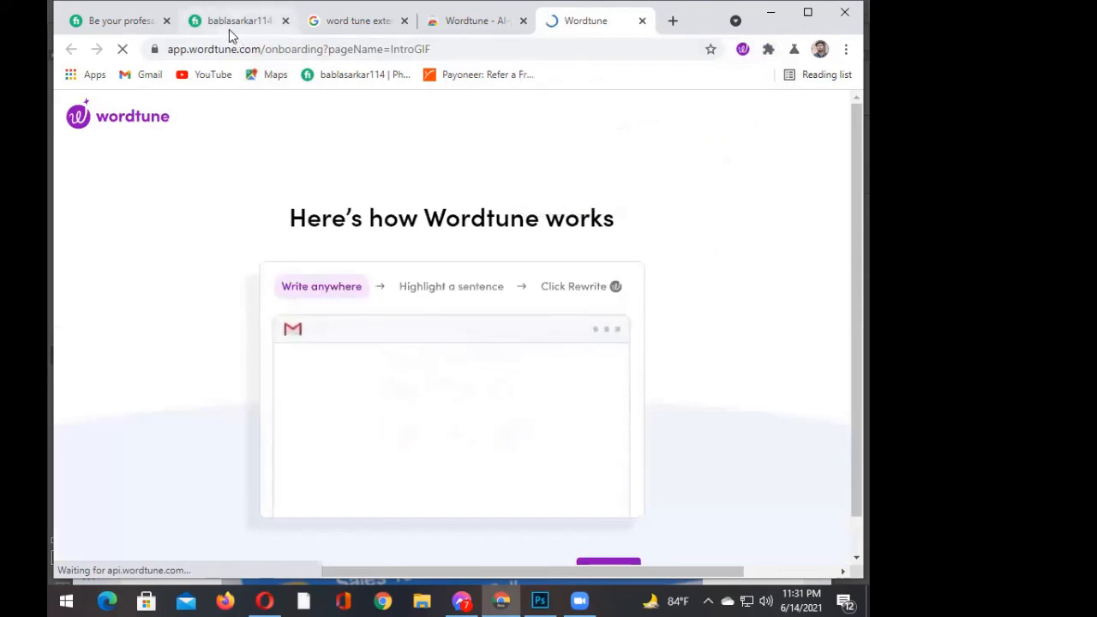
- Open a new browser tab and search Google for "google translate" to get the translation widget
{"action": "left_click", "coordinate": [670, 21]}
{"action": "left_click", "coordinate": [372, 47]}
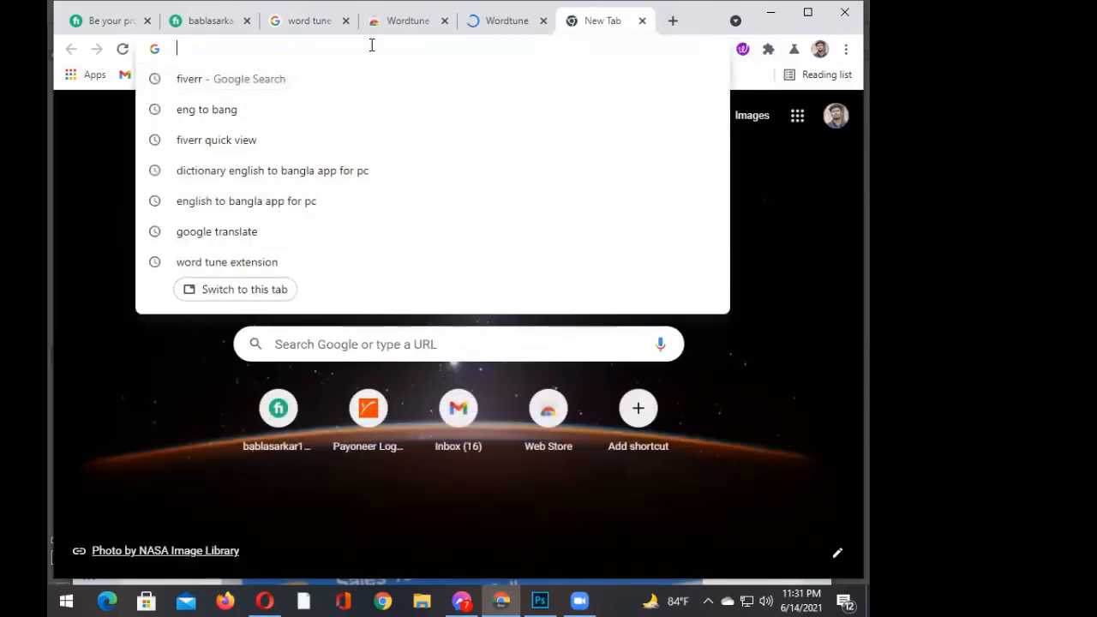
{"action": "type", "text": "g"}
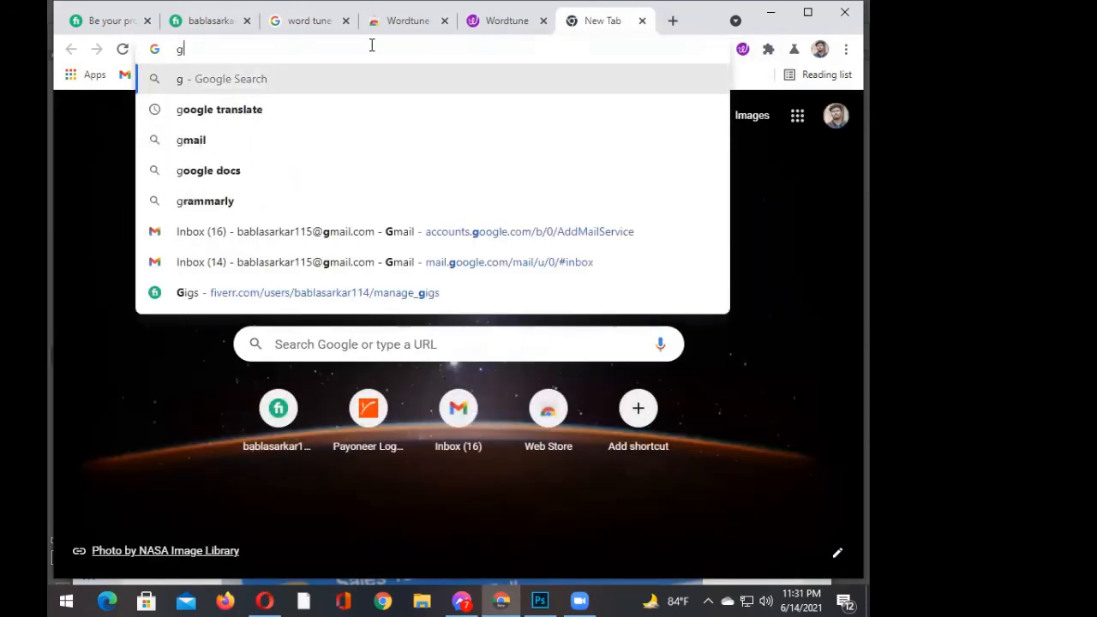
{"action": "type", "text": "oogle"}
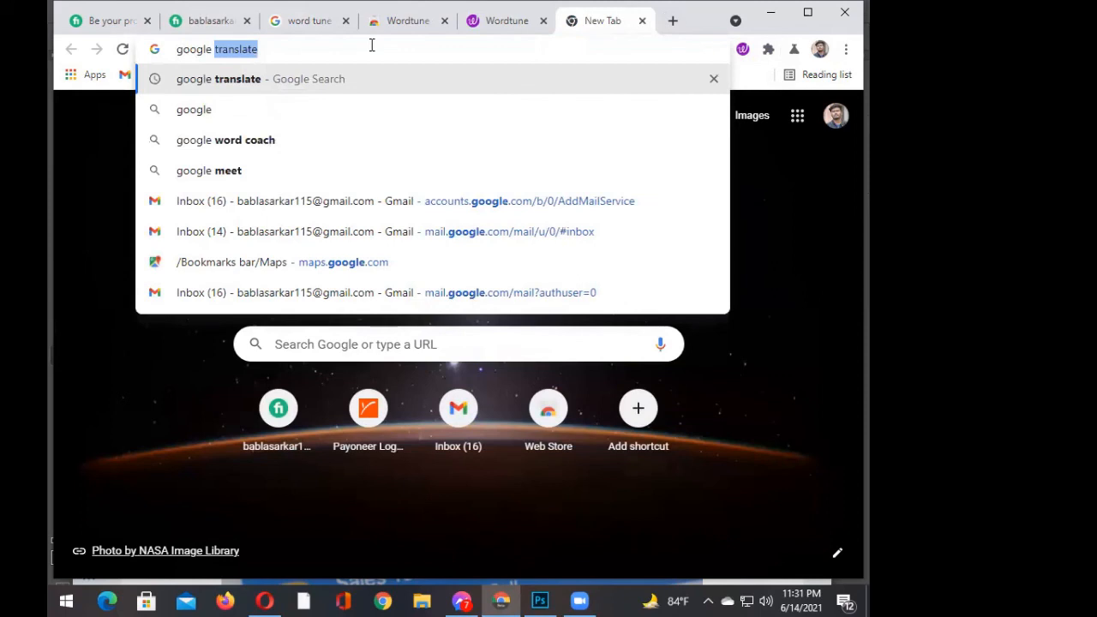
{"action": "key", "text": "Down"}
{"action": "key", "text": "Return"}
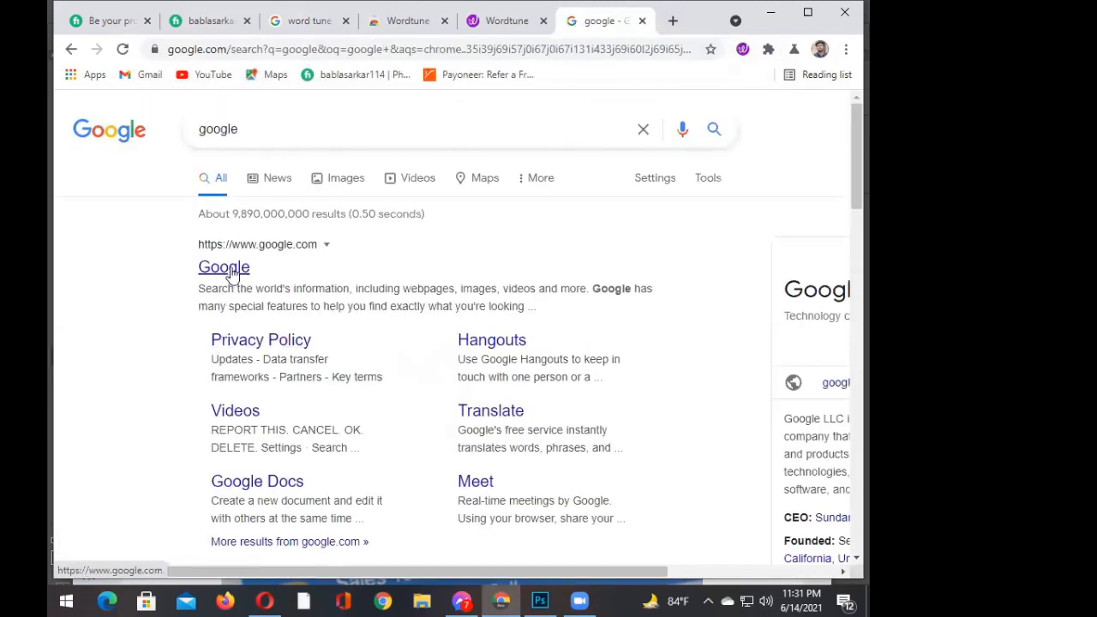
{"action": "left_click", "coordinate": [322, 126]}
{"action": "left_click", "coordinate": [261, 162]}
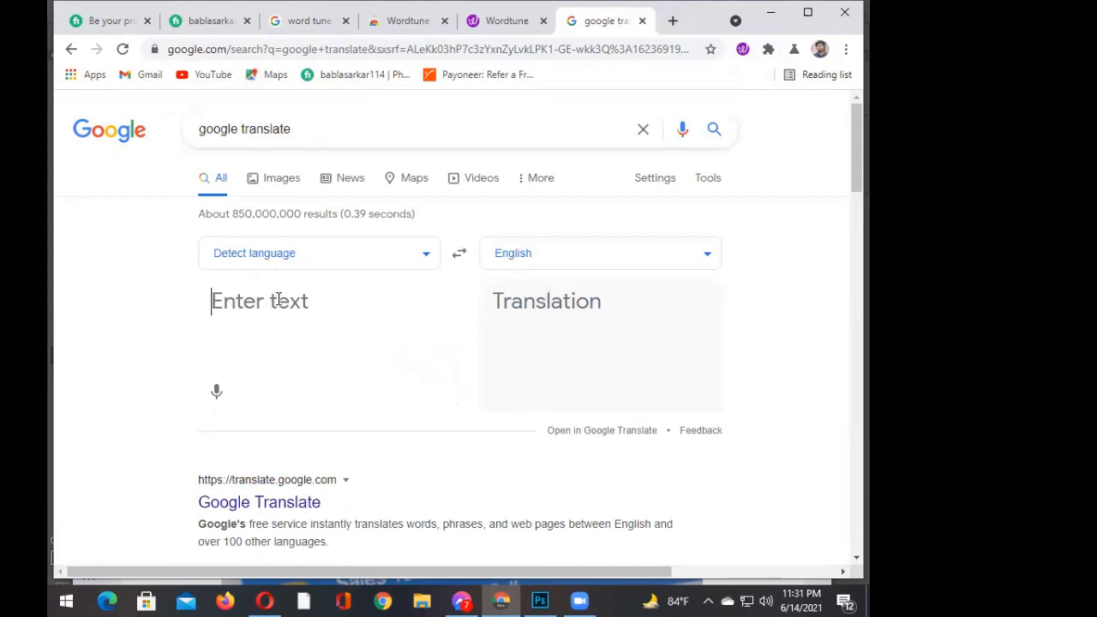
- Enter "I eat rice" as the text to translate, reload the page, and enter the same sentence again
{"action": "type", "text": "I eat rice"}
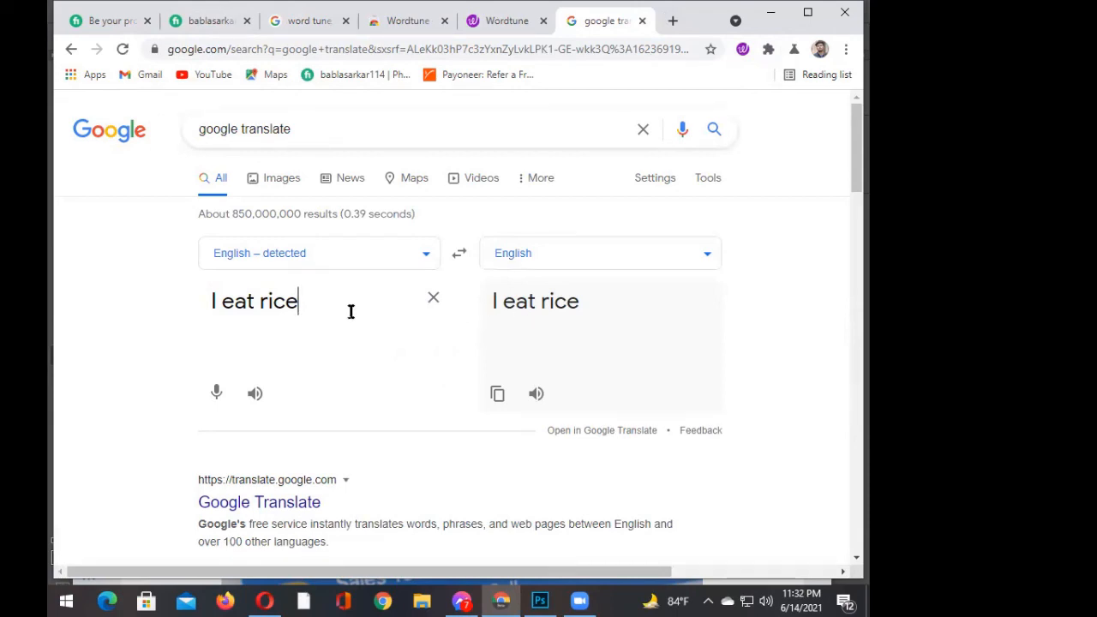
{"action": "left_click", "coordinate": [122, 50]}
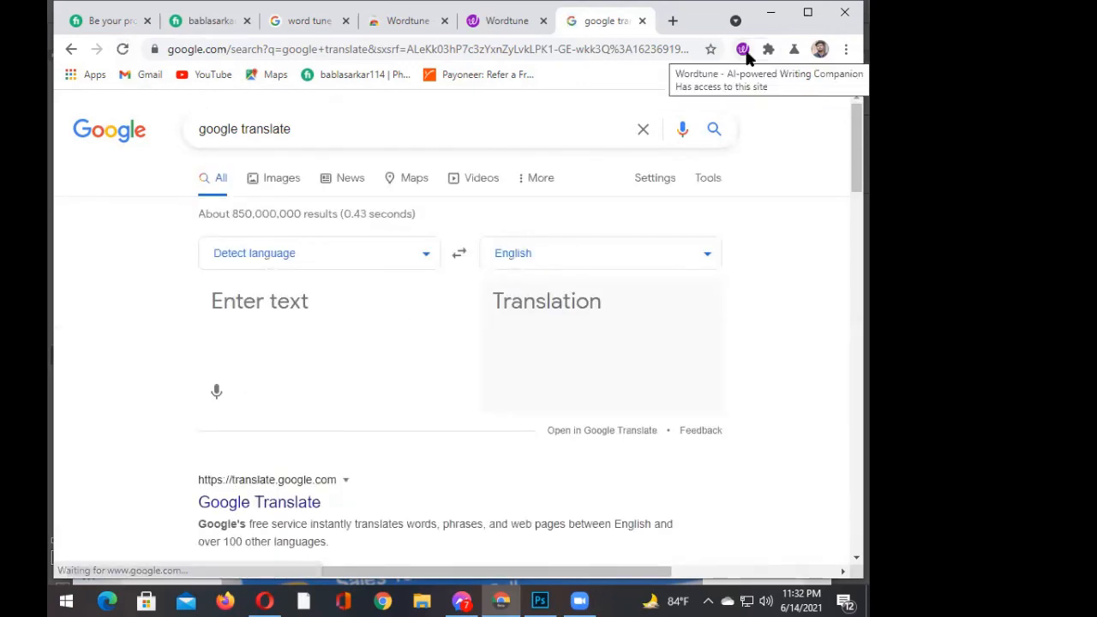
{"action": "left_click", "coordinate": [414, 306]}
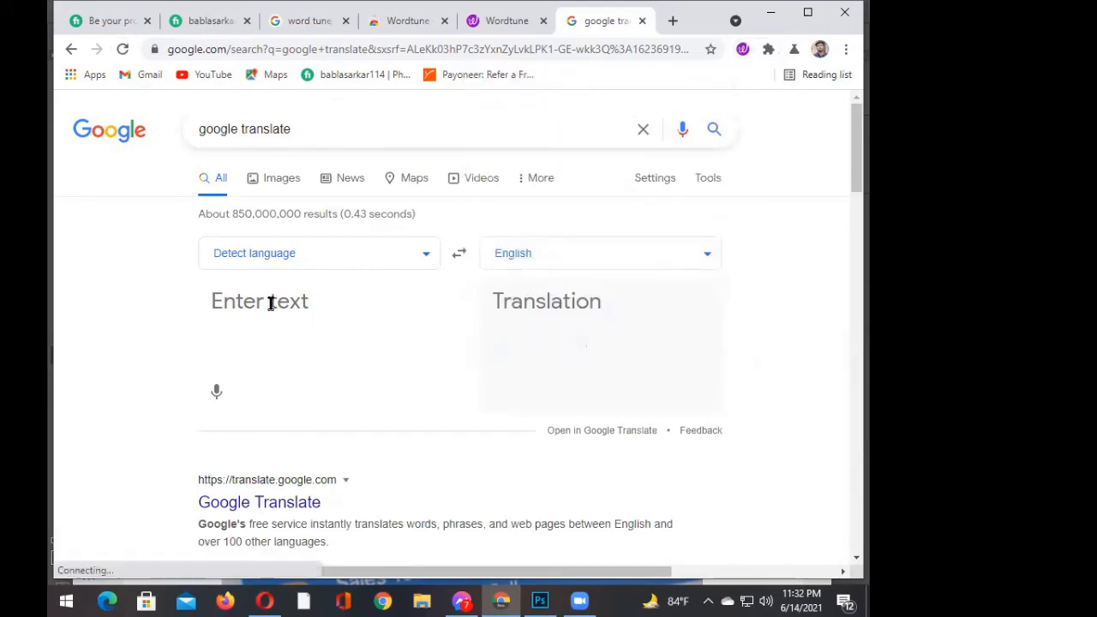
{"action": "type", "text": "I r"}
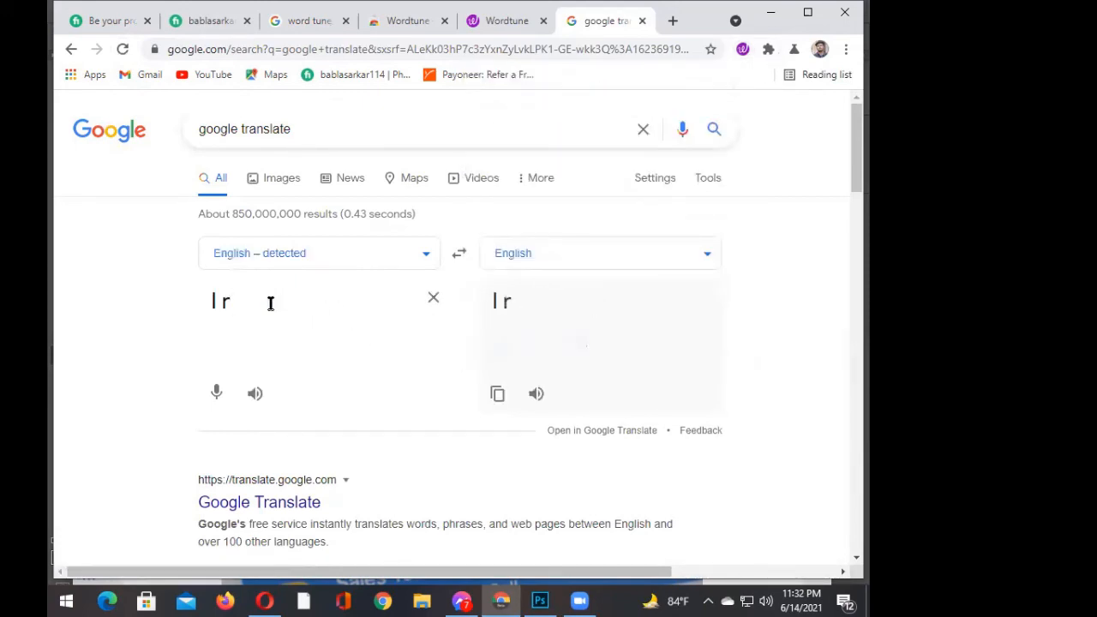
{"action": "type", "text": "eat rice"}
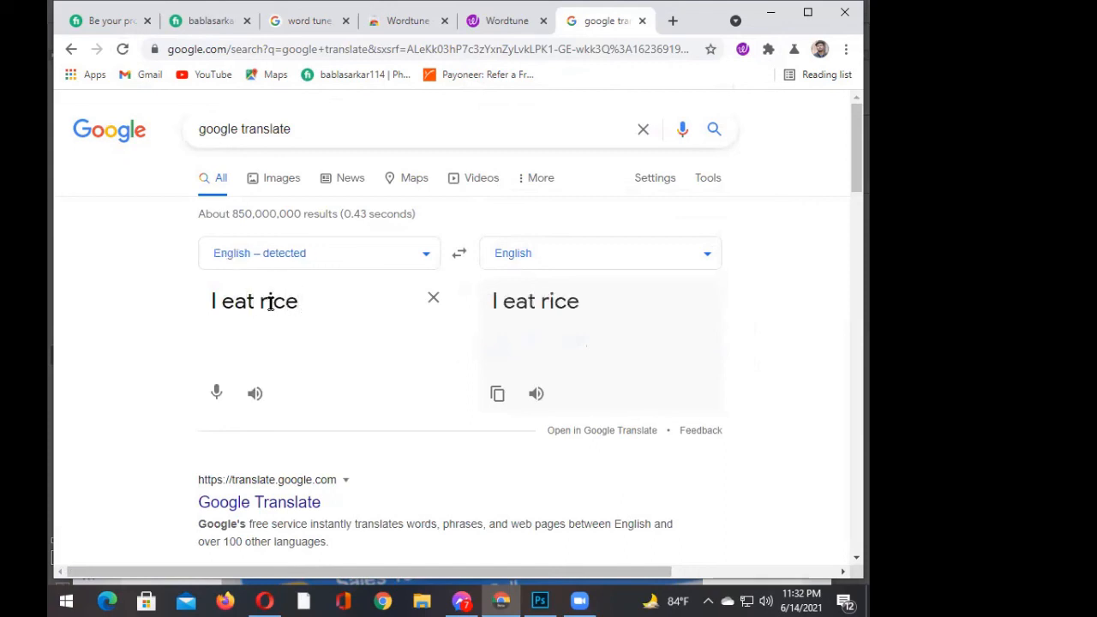
- Set the source language to Bangla and swap the two languages to translate from English to Bangla
{"action": "left_click", "coordinate": [427, 257]}
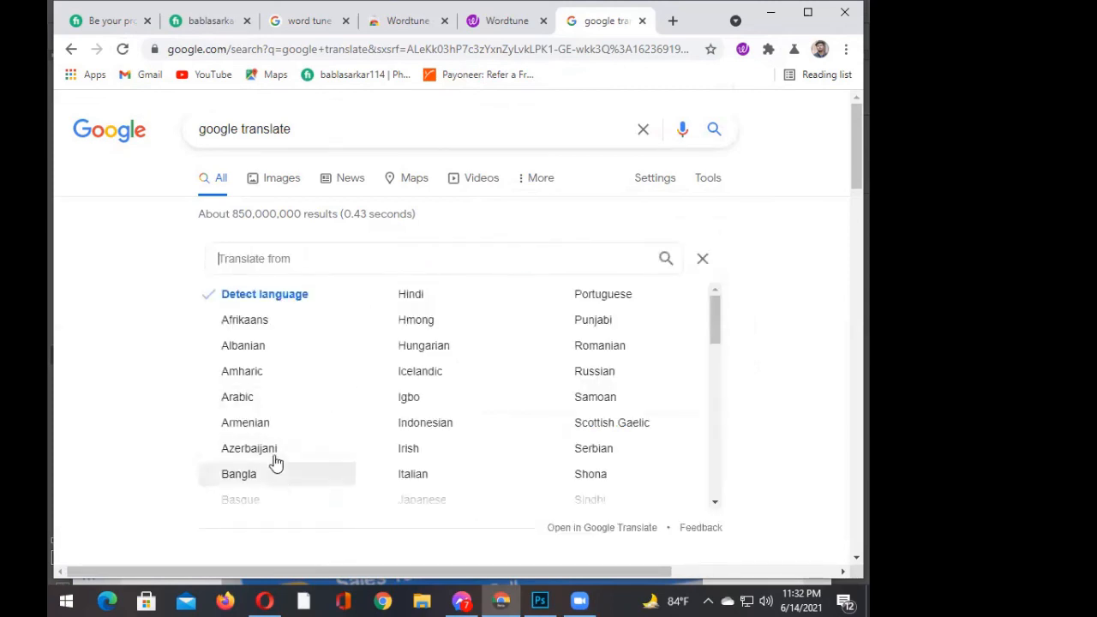
{"action": "left_click", "coordinate": [245, 476]}
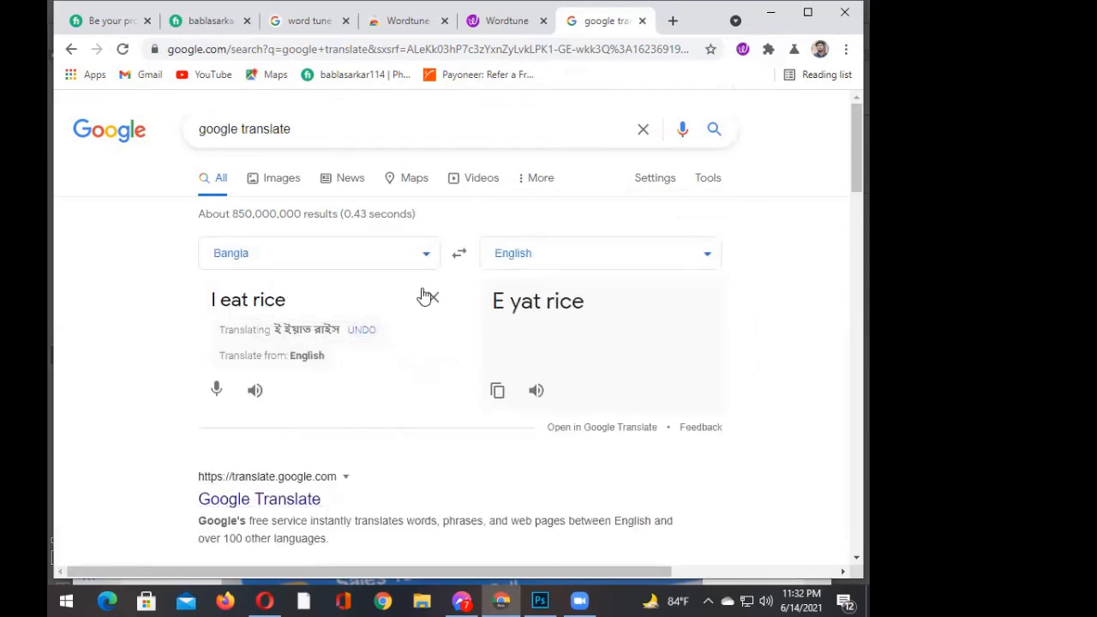
{"action": "key", "text": "ctrl+a"}
{"action": "left_click", "coordinate": [383, 295]}
{"action": "left_click", "coordinate": [459, 253]}
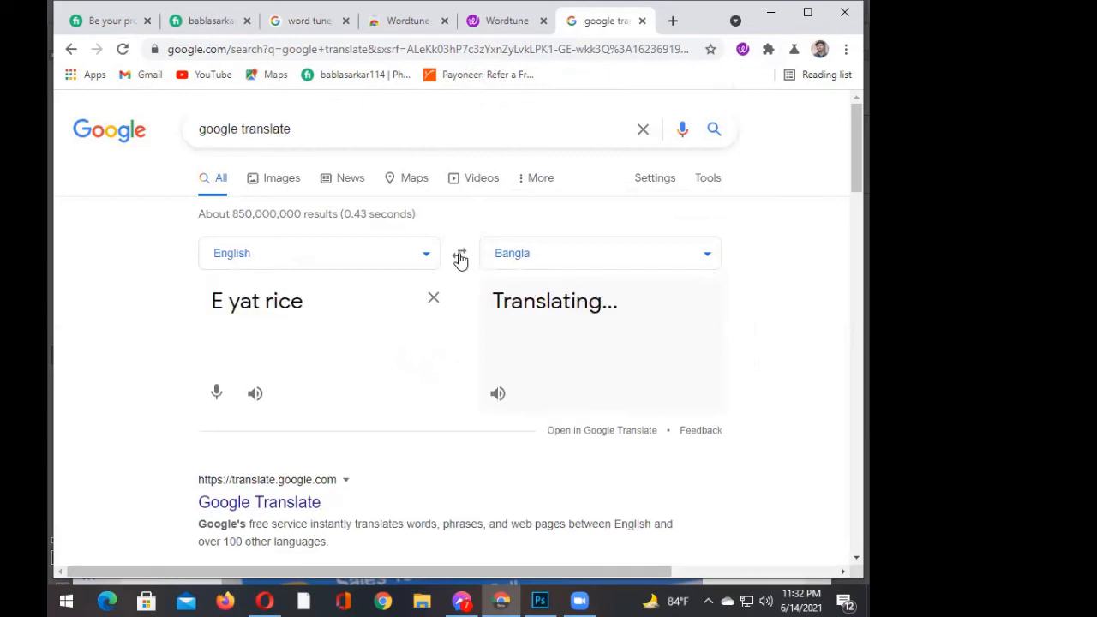
- Replace the English source text in the translation widget with "I eat rice"
{"action": "triple_click", "coordinate": [271, 304]}
{"action": "type", "text": "I"}
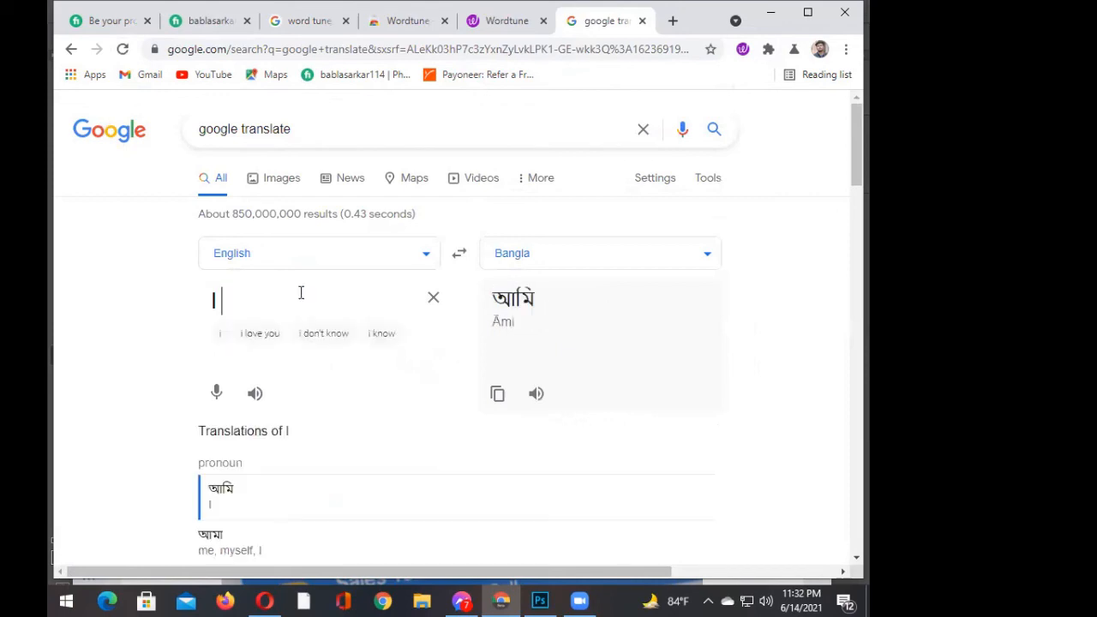
{"action": "type", "text": " eat rice"}
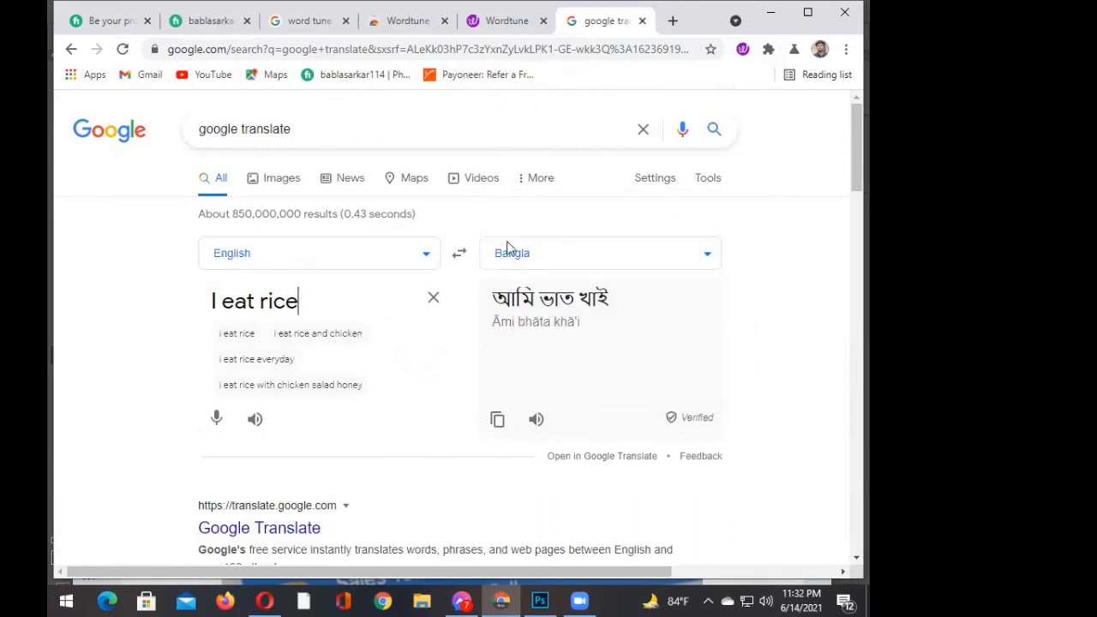
- Open Wordtune's premium trial page from the extension, review the plan comparison, and return to the Google Translate results
{"action": "left_click", "coordinate": [741, 48]}
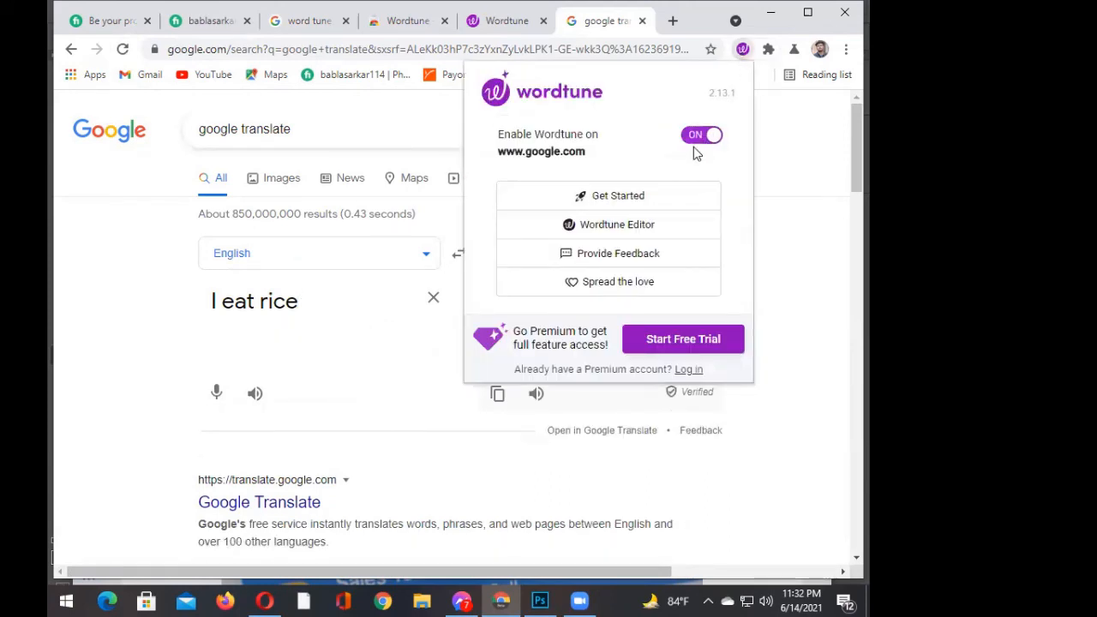
{"action": "left_click", "coordinate": [682, 342]}
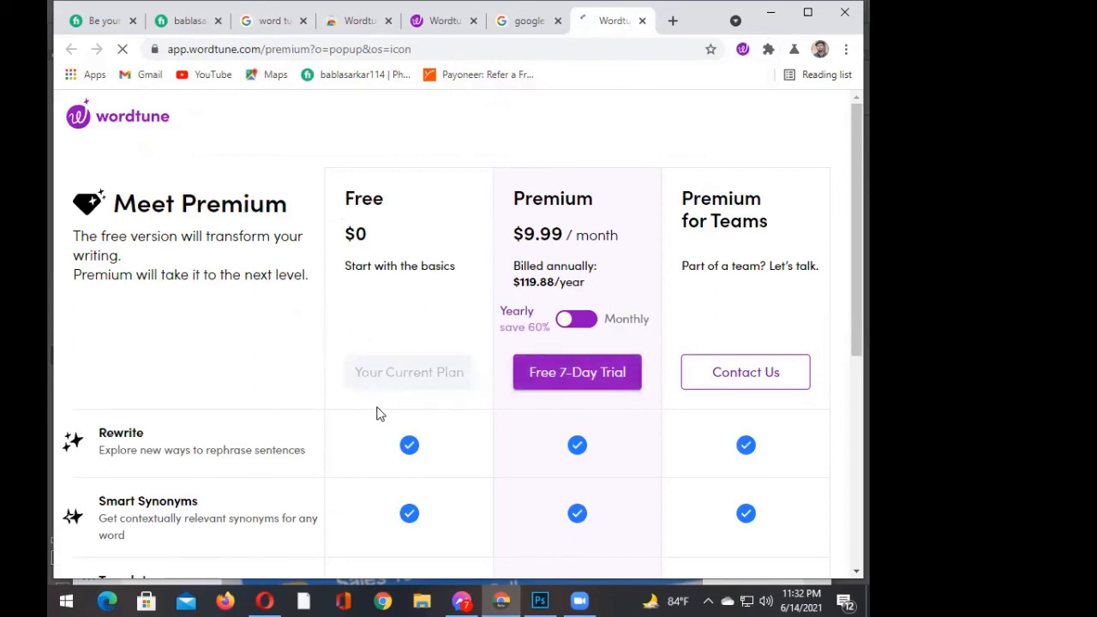
{"action": "scroll", "coordinate": [379, 414], "scroll_direction": "down", "scroll_amount": 3}
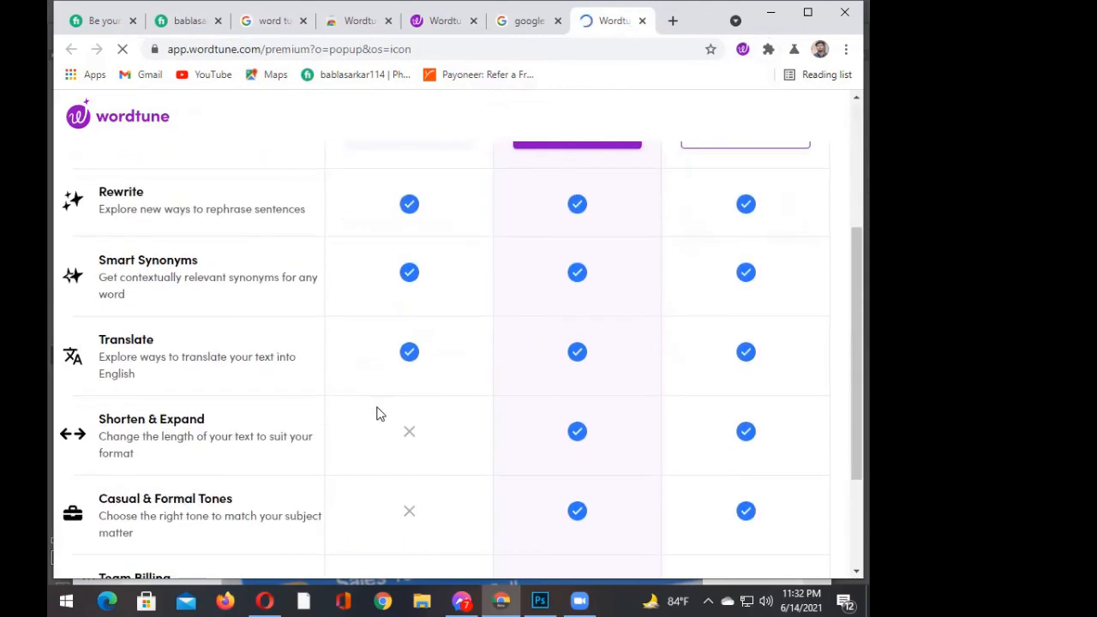
{"action": "scroll", "coordinate": [426, 122], "scroll_direction": "up", "scroll_amount": 5}
{"action": "left_click", "coordinate": [524, 20]}
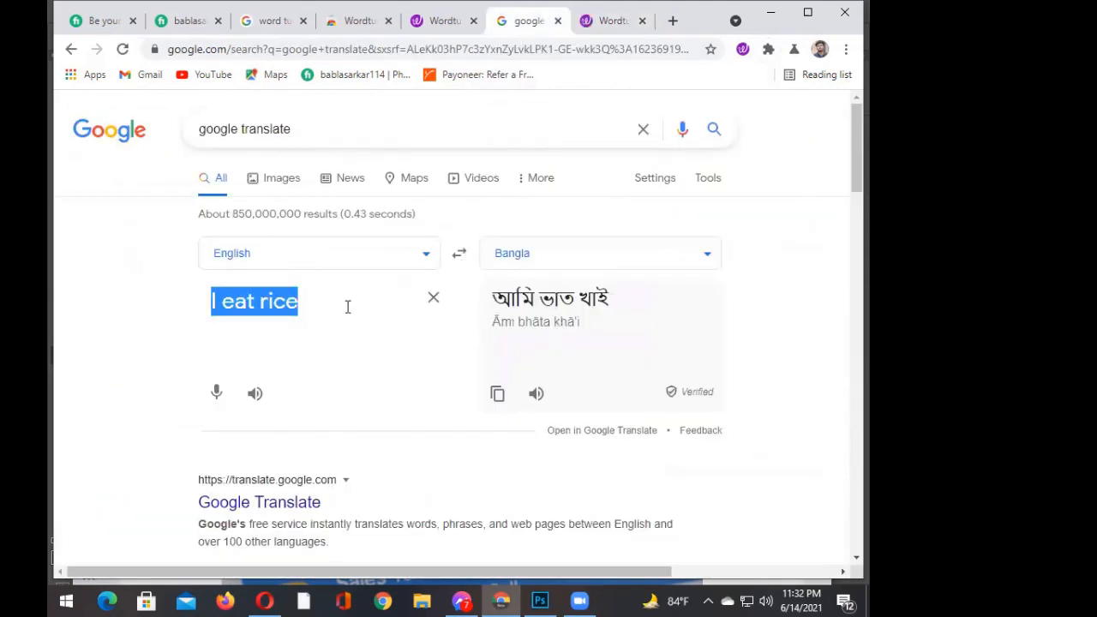
- Reload the translation page, enter "I eat rice" as the source text, and select the sentence
{"action": "left_click", "coordinate": [308, 296]}
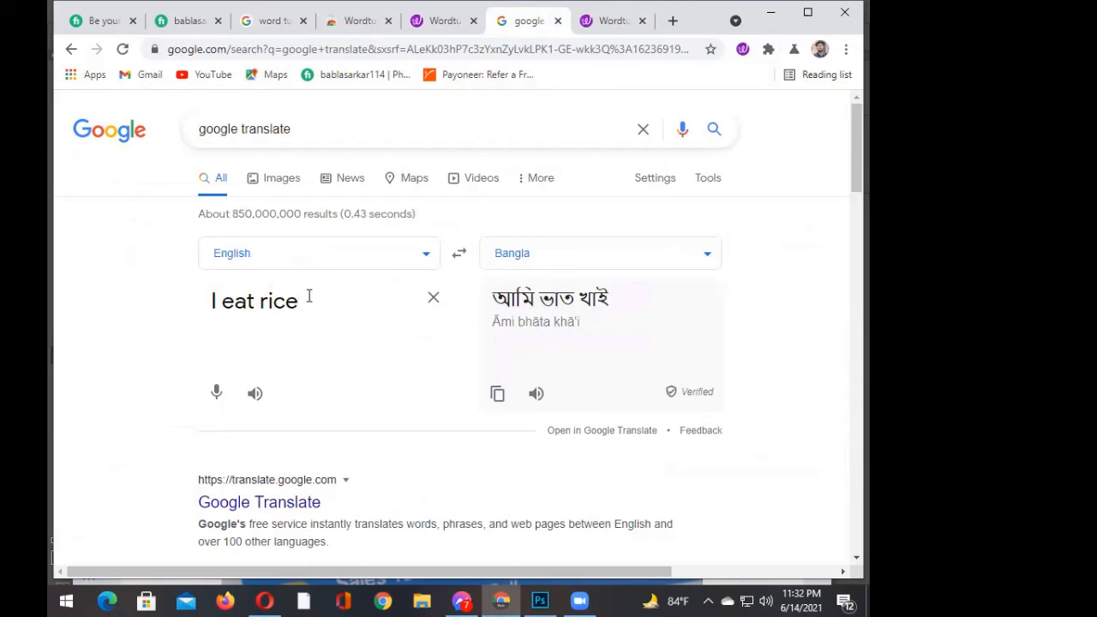
{"action": "left_click", "coordinate": [123, 49]}
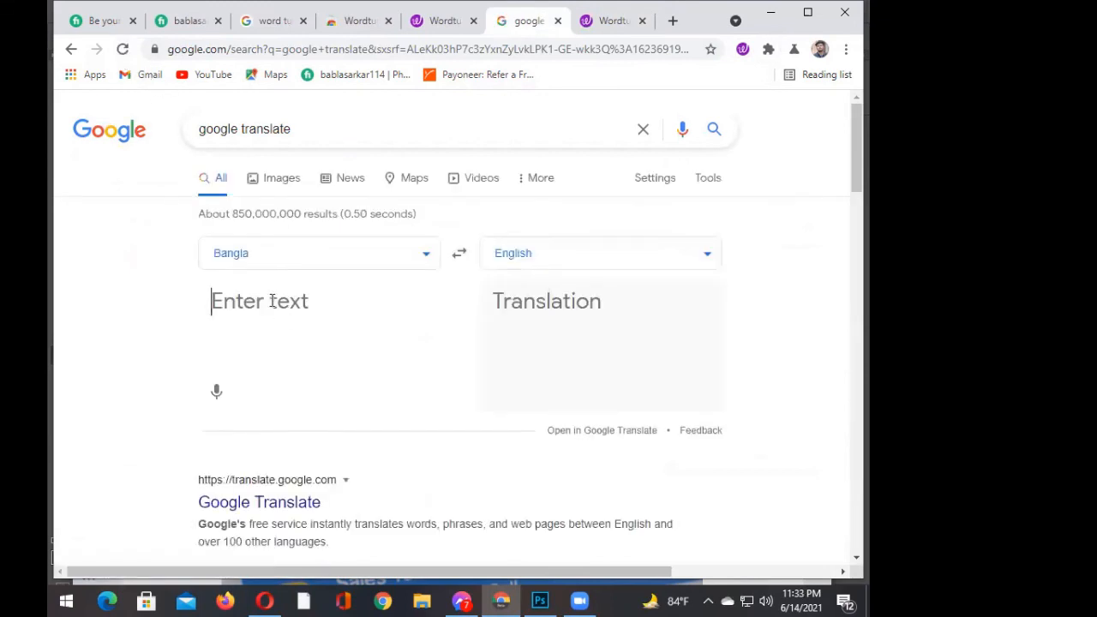
{"action": "type", "text": "I e"}
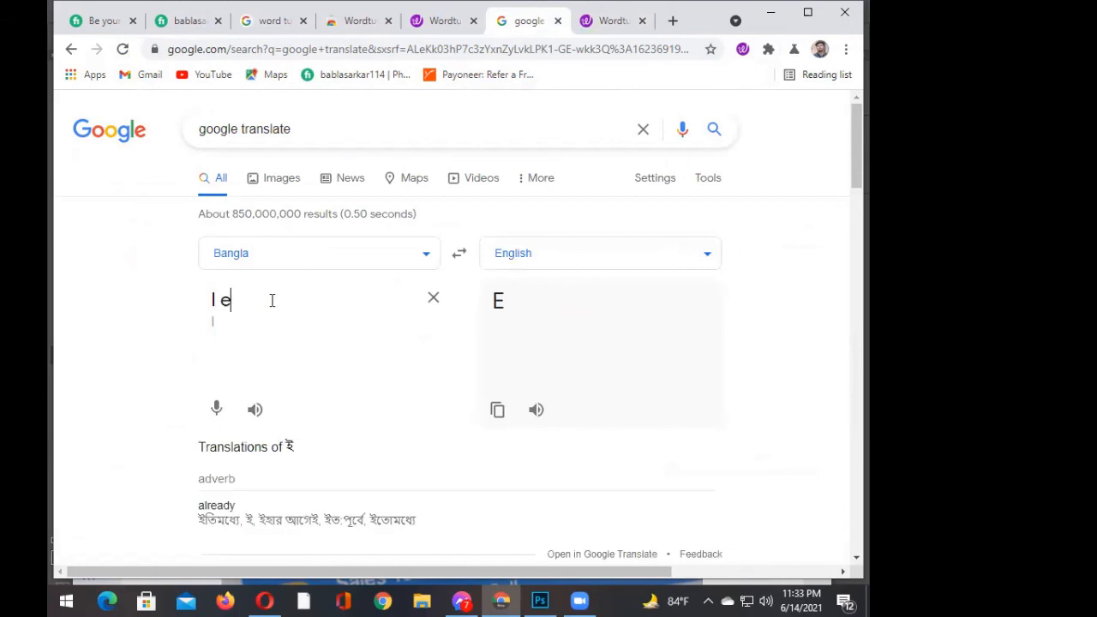
{"action": "type", "text": "at rice"}
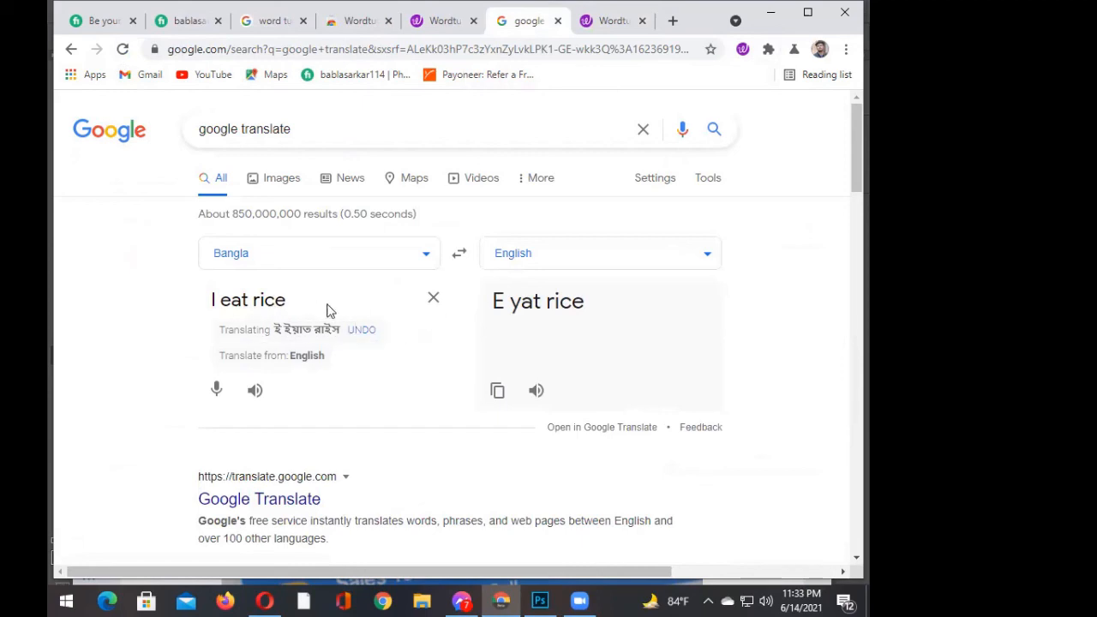
{"action": "left_click_drag", "start_coordinate": [327, 305], "coordinate": [211, 314]}
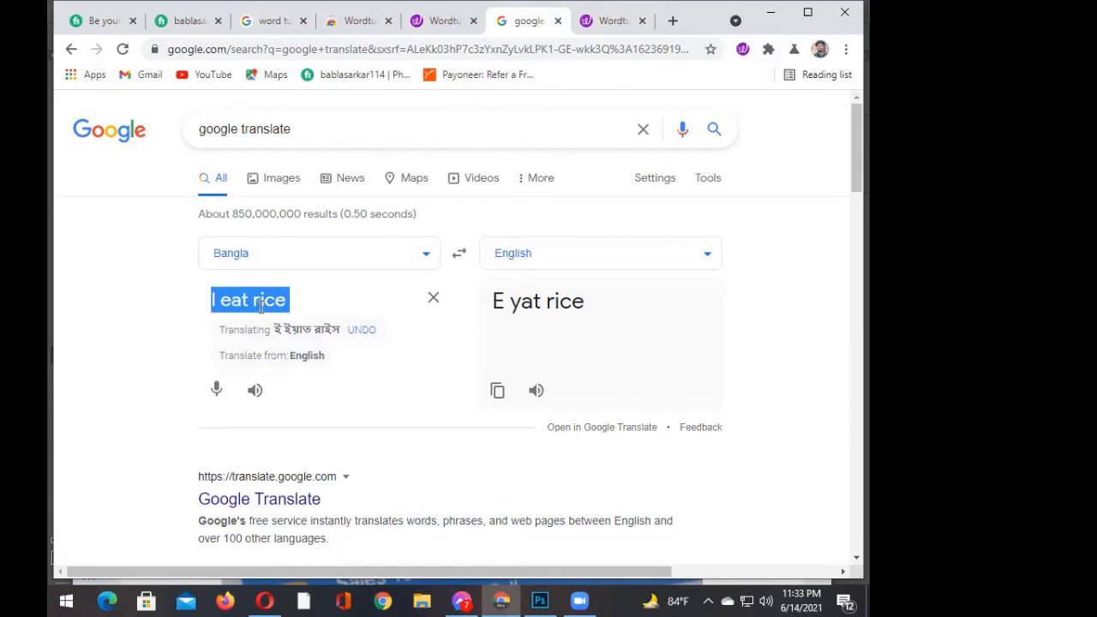
- Start Wordtune's getting-started guide from the extension and complete the onboarding with the free plan
{"action": "left_click", "coordinate": [742, 50]}
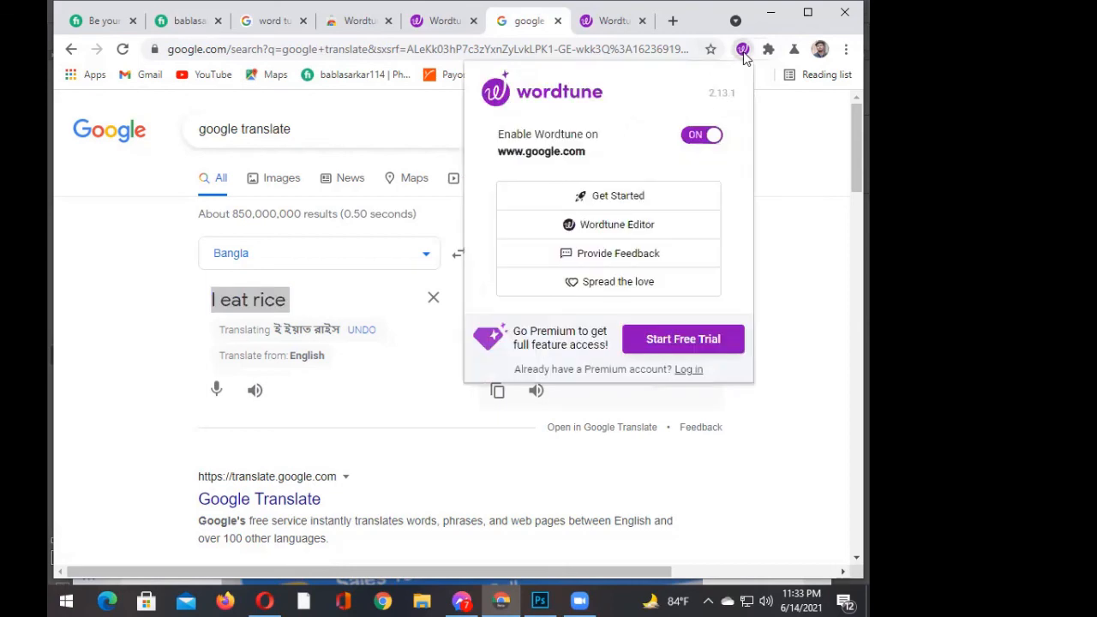
{"action": "left_click", "coordinate": [611, 202]}
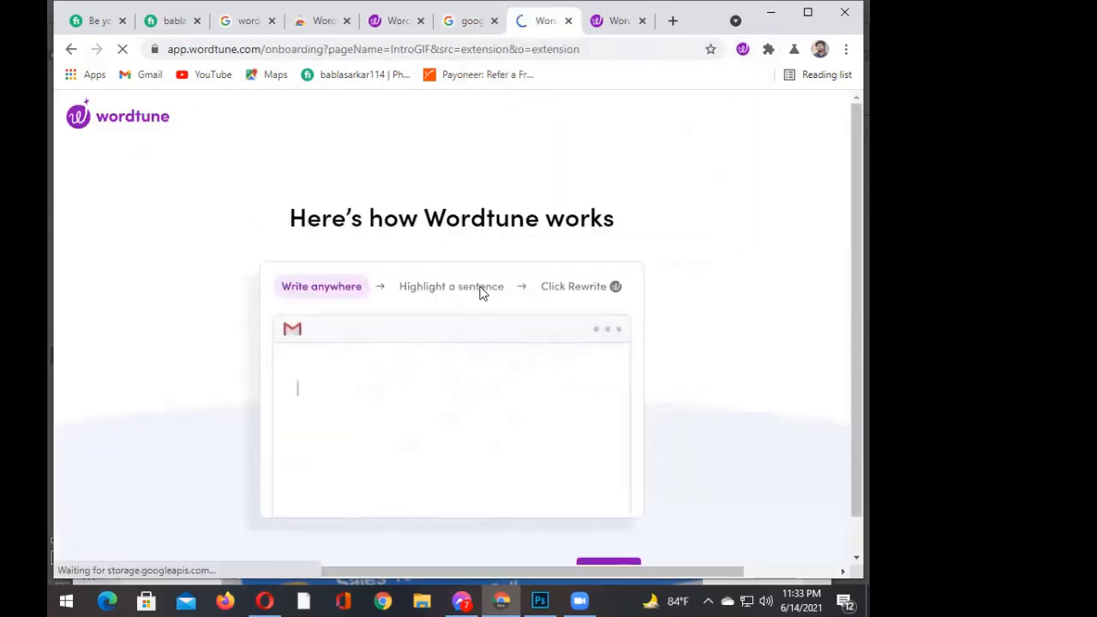
{"action": "scroll", "coordinate": [476, 283], "scroll_direction": "down", "scroll_amount": 1}
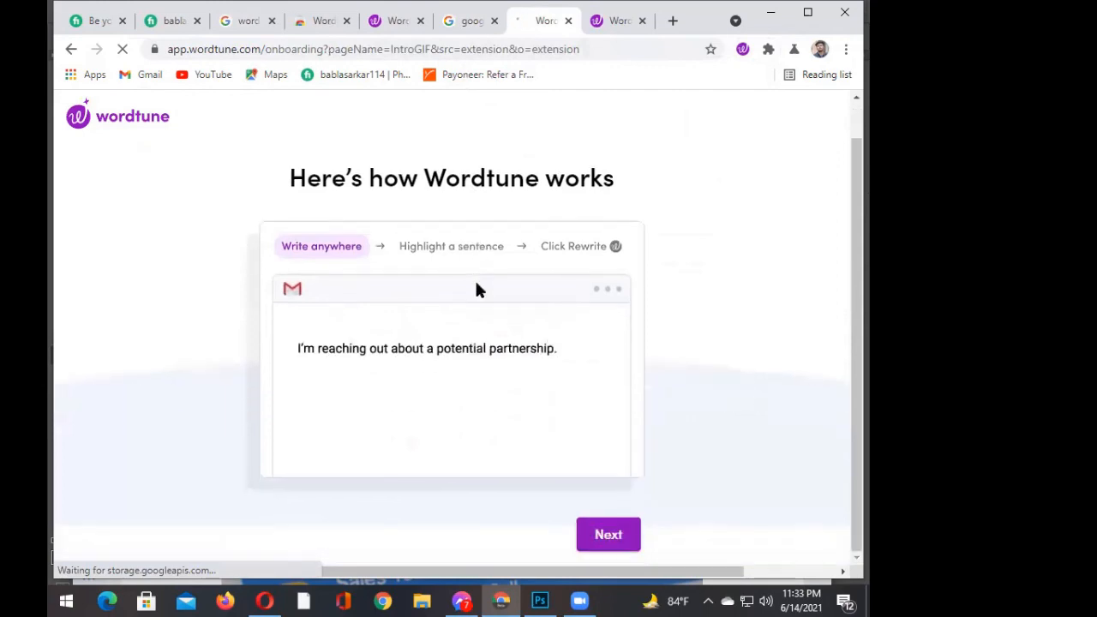
{"action": "left_click", "coordinate": [607, 535]}
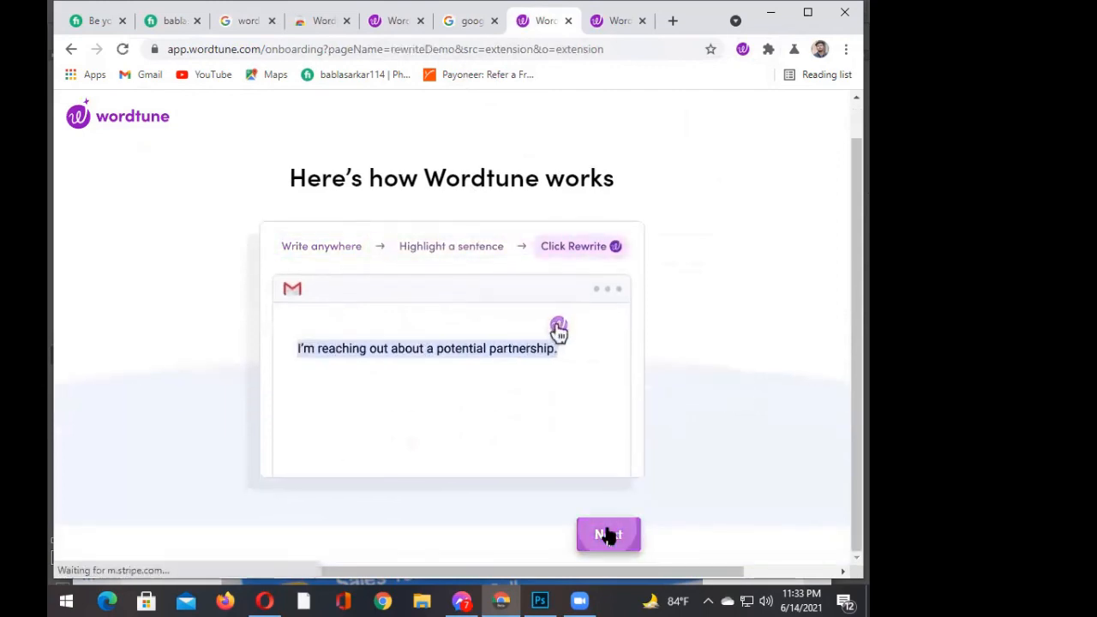
{"action": "left_click", "coordinate": [608, 534]}
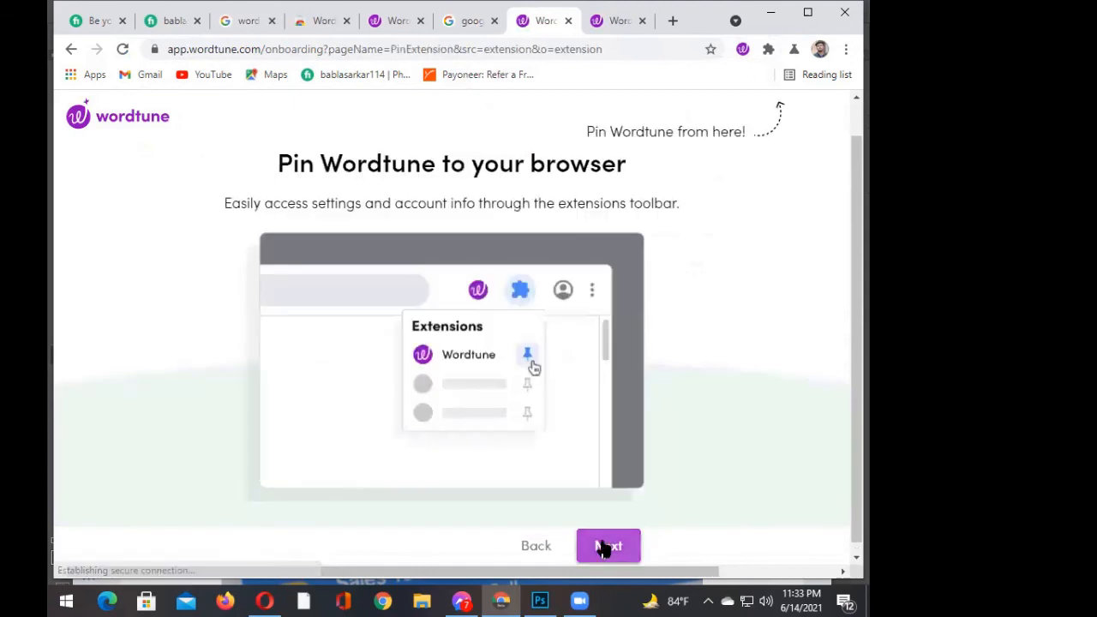
{"action": "left_click", "coordinate": [605, 542]}
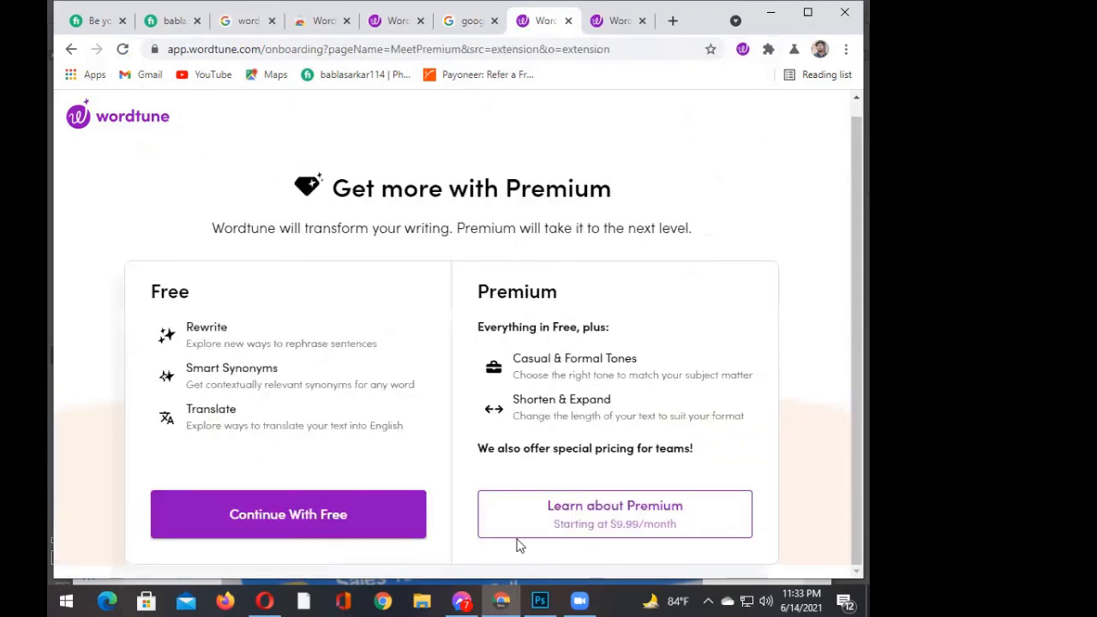
{"action": "left_click", "coordinate": [306, 517]}
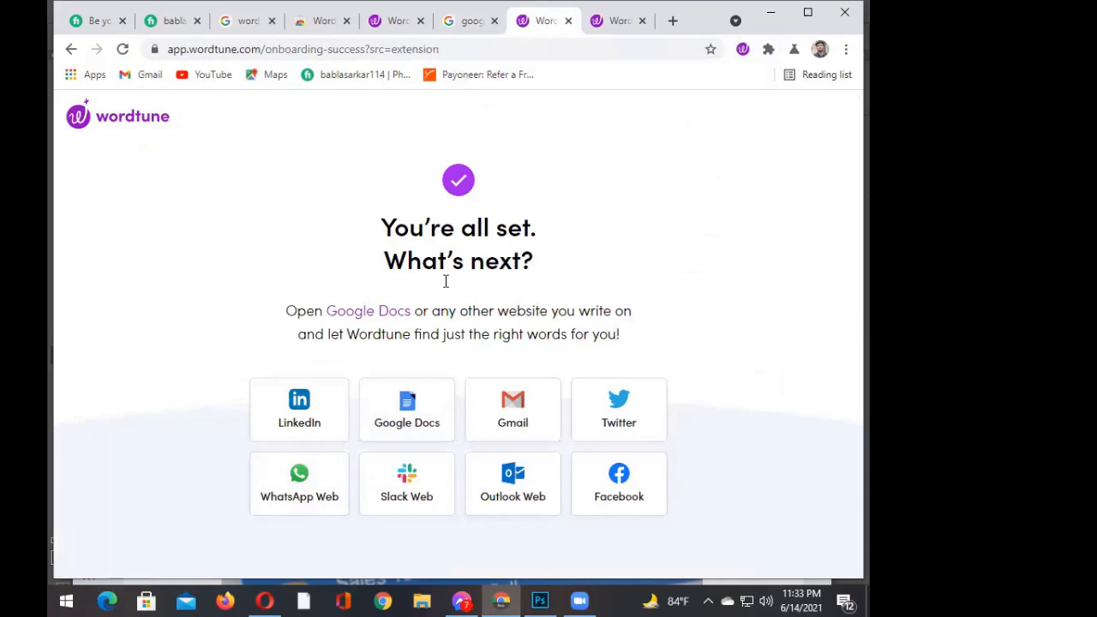
- Return to the Google Translate results, reload the page, enter "i eat rice." as the source text, and select it
{"action": "left_click", "coordinate": [468, 21]}
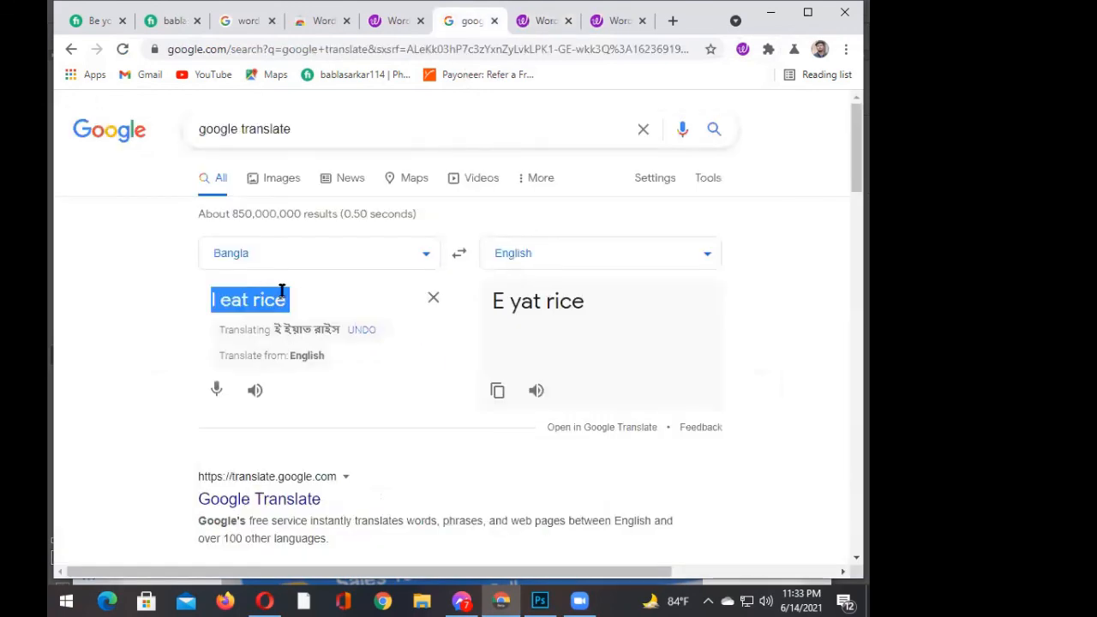
{"action": "left_click", "coordinate": [285, 293]}
{"action": "left_click", "coordinate": [122, 49]}
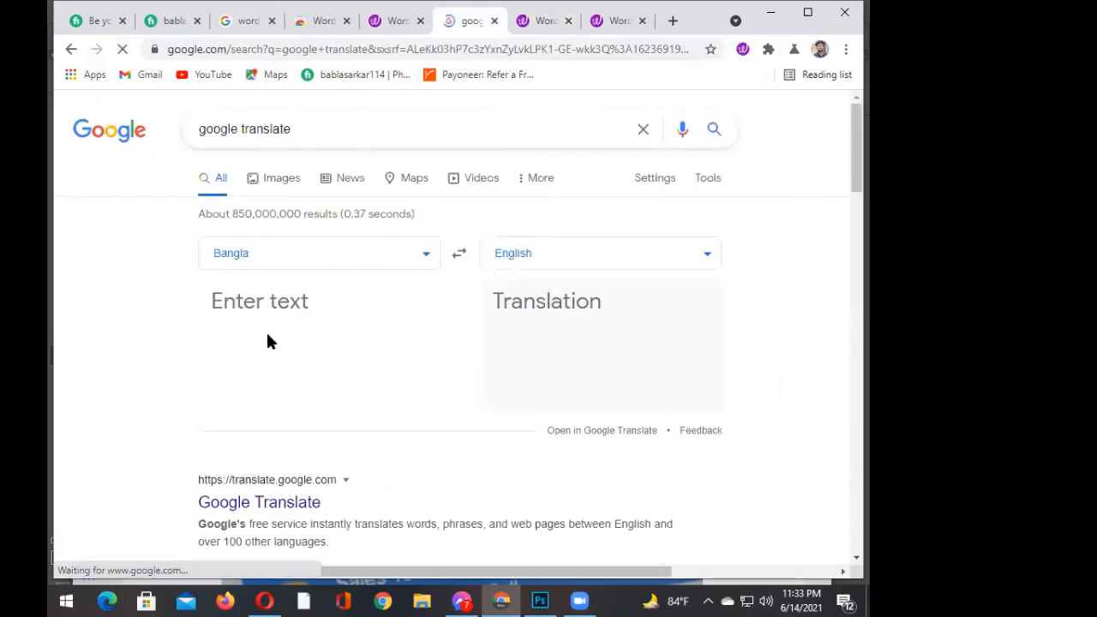
{"action": "type", "text": "i m"}
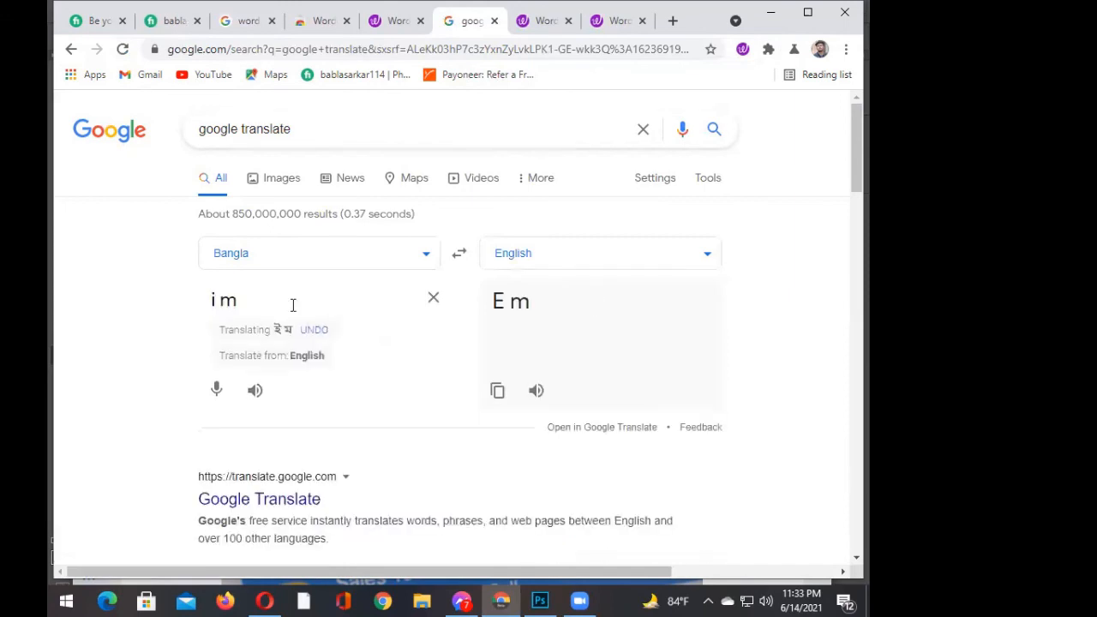
{"action": "key", "text": "BackSpace"}
{"action": "type", "text": "eat rice"}
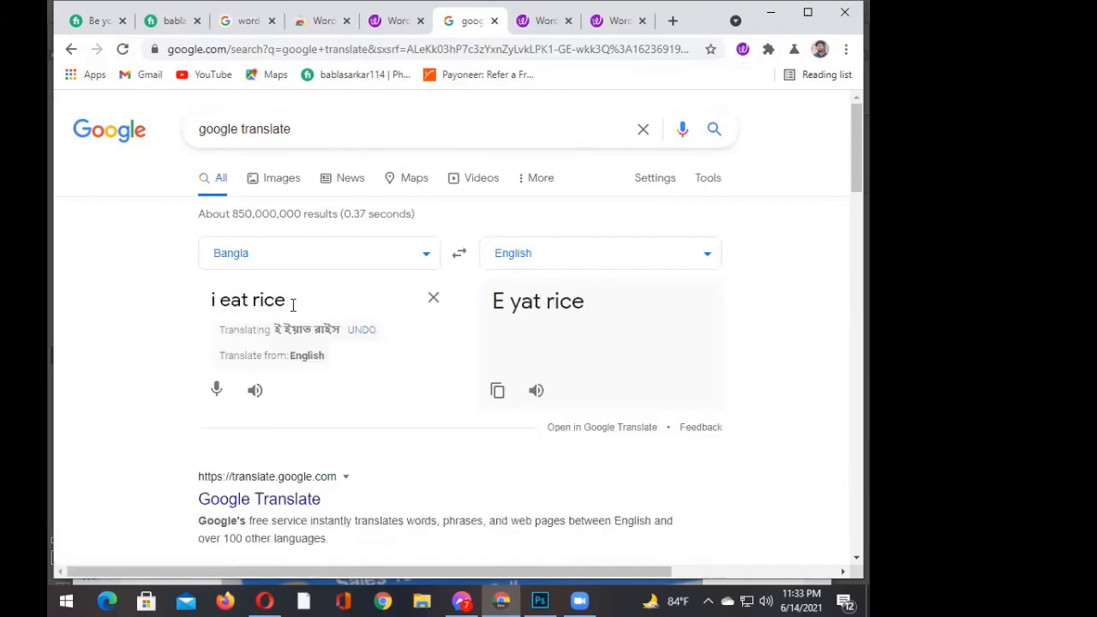
{"action": "type", "text": "."}
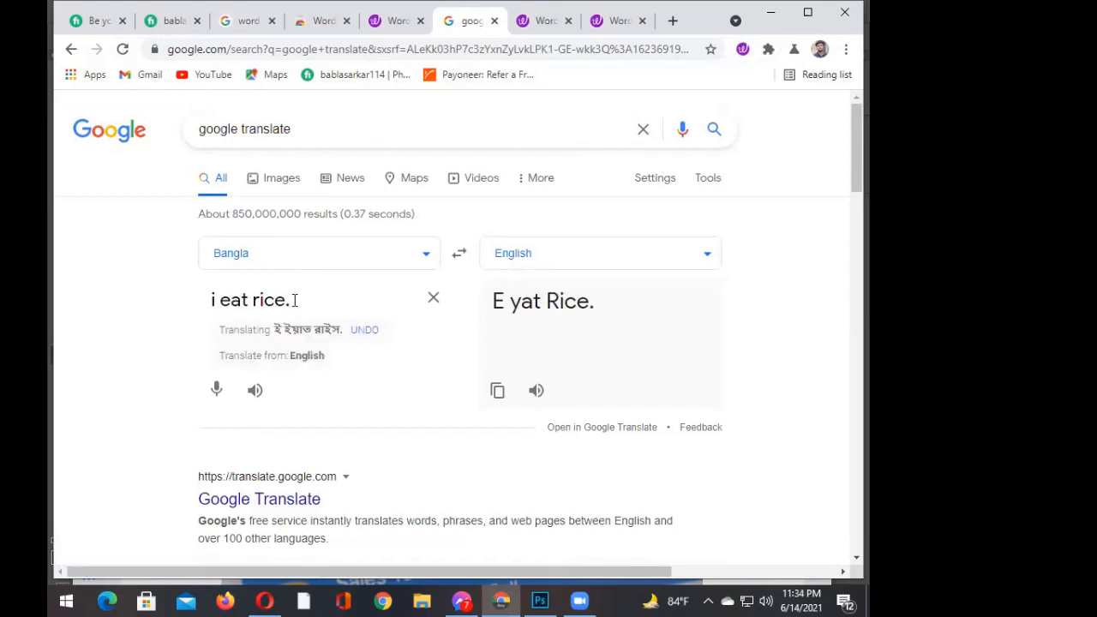
{"action": "left_click_drag", "start_coordinate": [293, 299], "coordinate": [174, 305]}
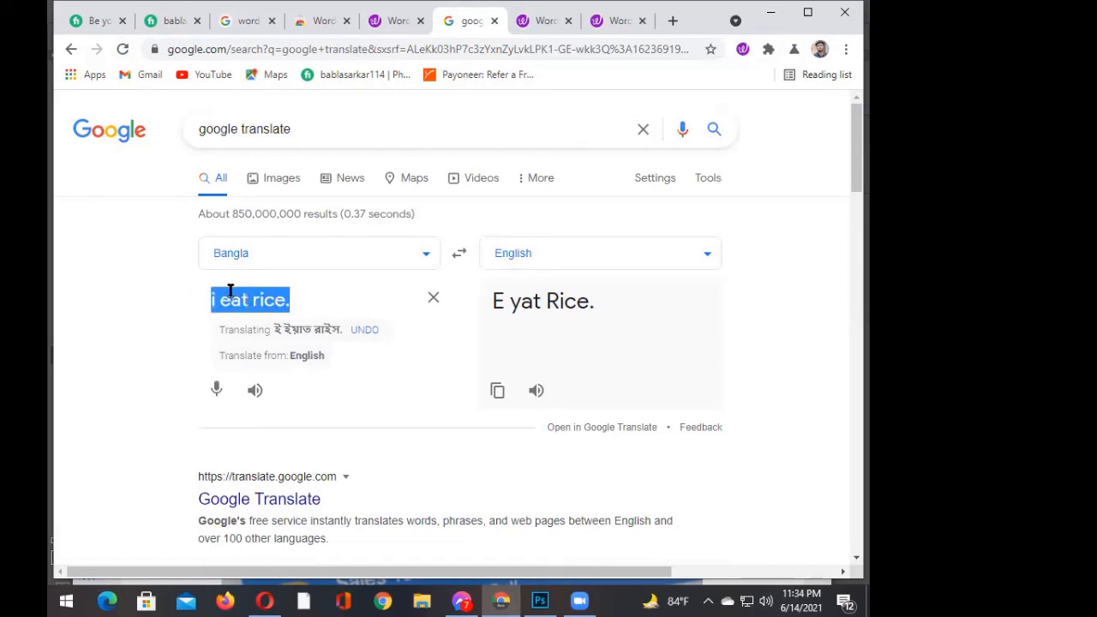
{"action": "left_click", "coordinate": [207, 299]}
{"action": "left_click_drag", "start_coordinate": [208, 299], "coordinate": [292, 300]}
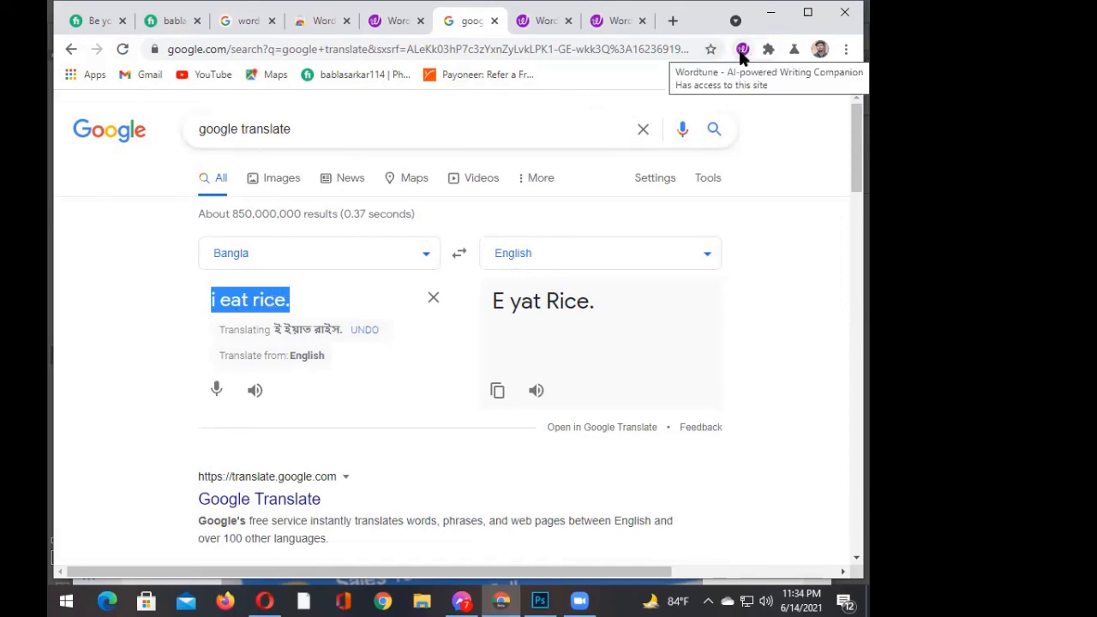
- Reopen Wordtune's getting-started guide from the extension and close the tab of the completed onboarding
{"action": "left_click", "coordinate": [741, 55]}
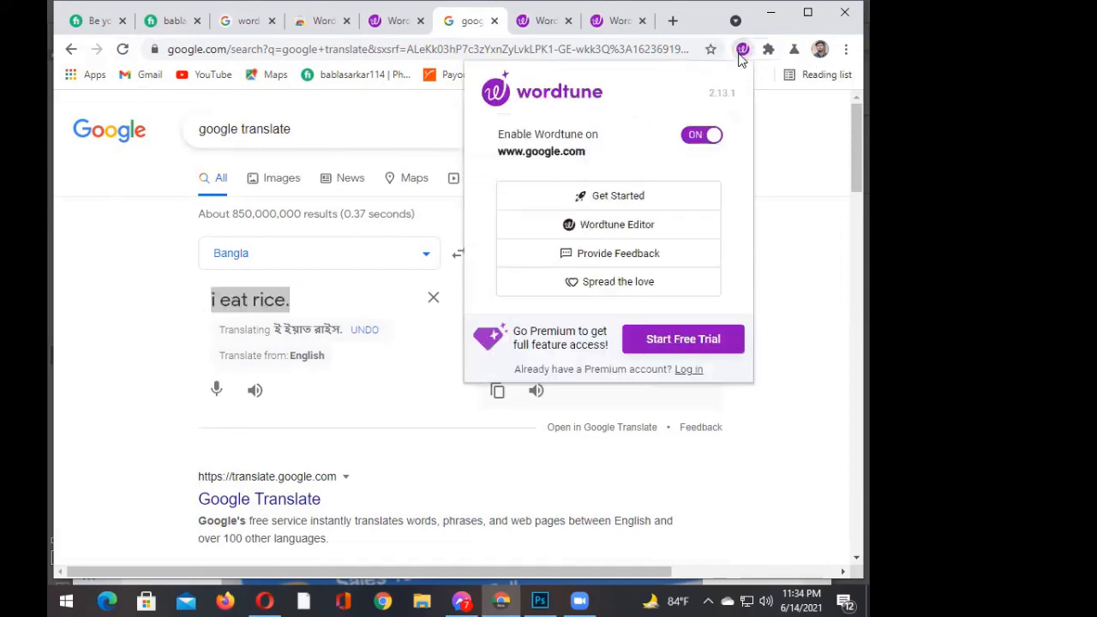
{"action": "left_click", "coordinate": [635, 207]}
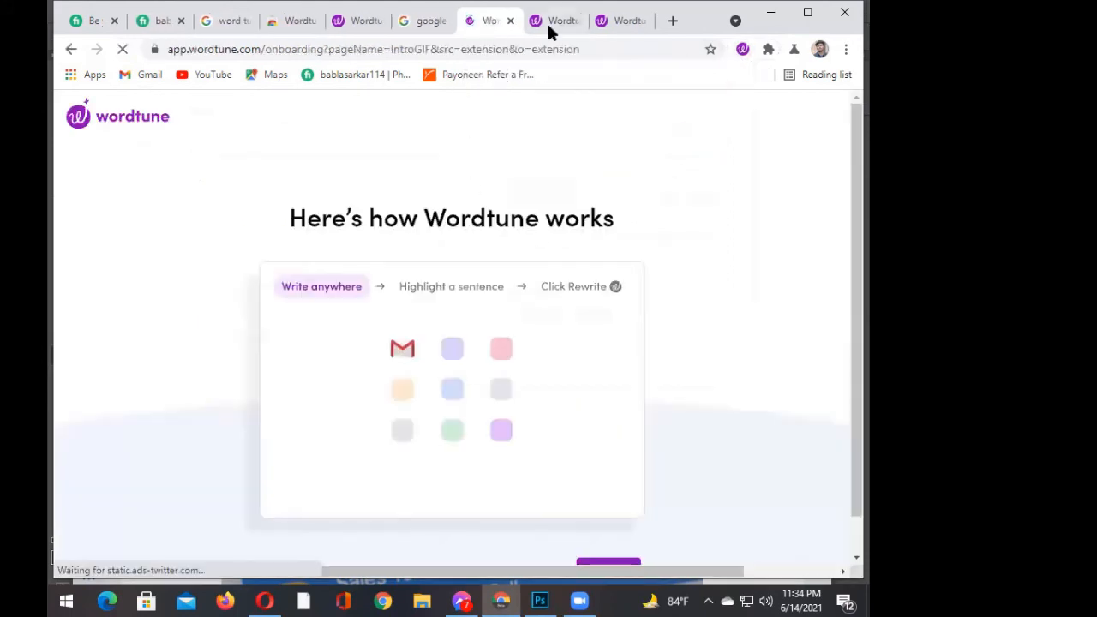
{"action": "left_click", "coordinate": [570, 26]}
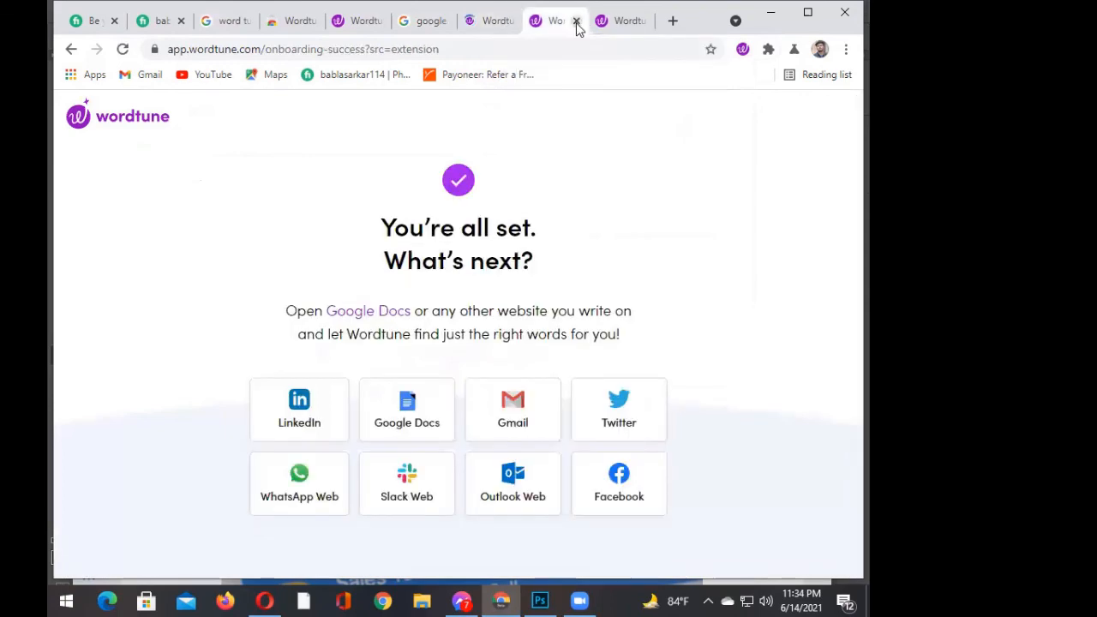
{"action": "left_click", "coordinate": [577, 20]}
{"action": "left_click", "coordinate": [490, 22]}
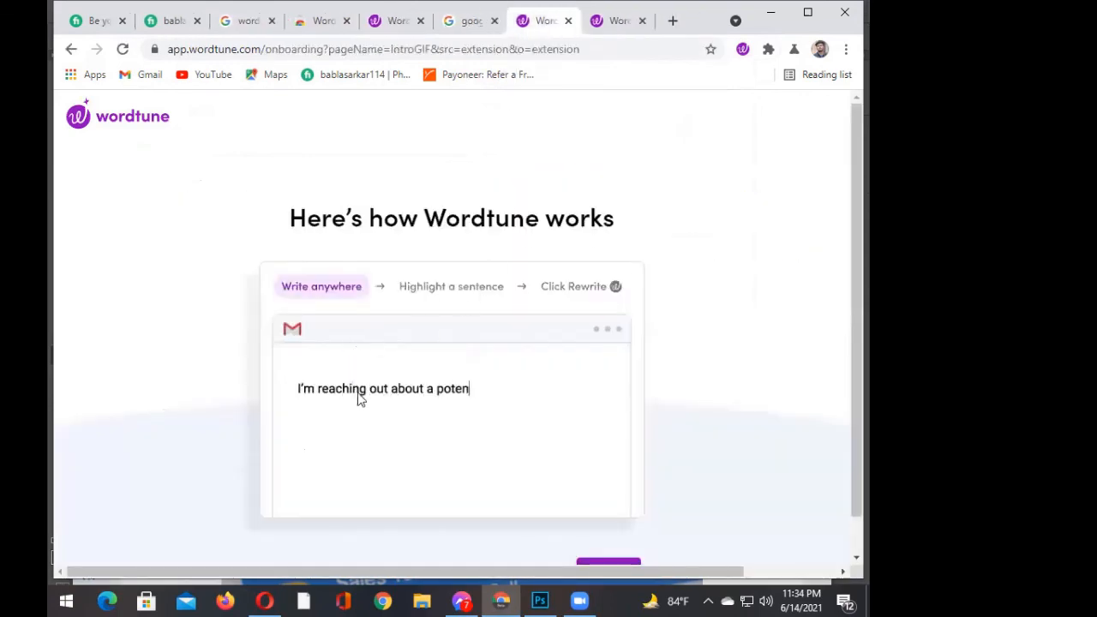
- Open the Gmail inbox in a new browser tab and start a new message
{"action": "left_click", "coordinate": [672, 20]}
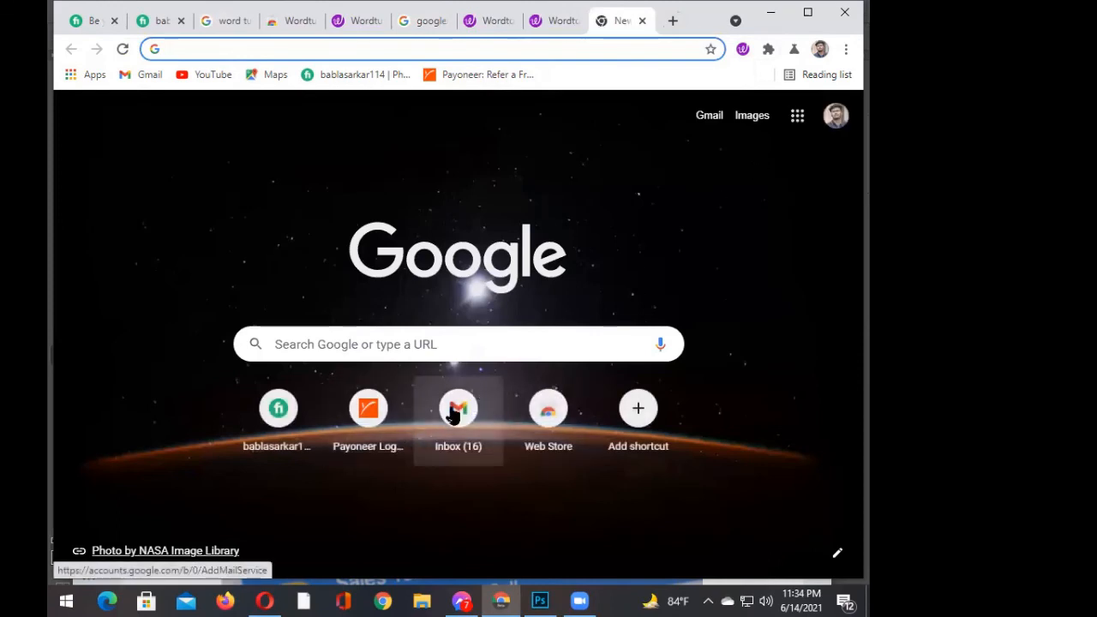
{"action": "left_click", "coordinate": [453, 412]}
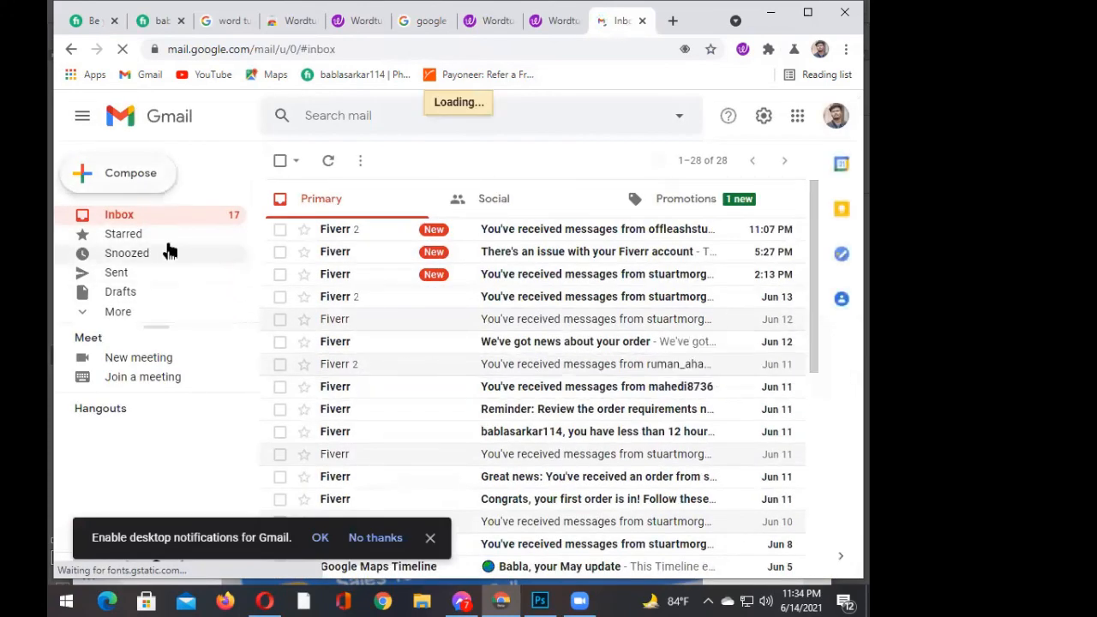
{"action": "left_click", "coordinate": [133, 174]}
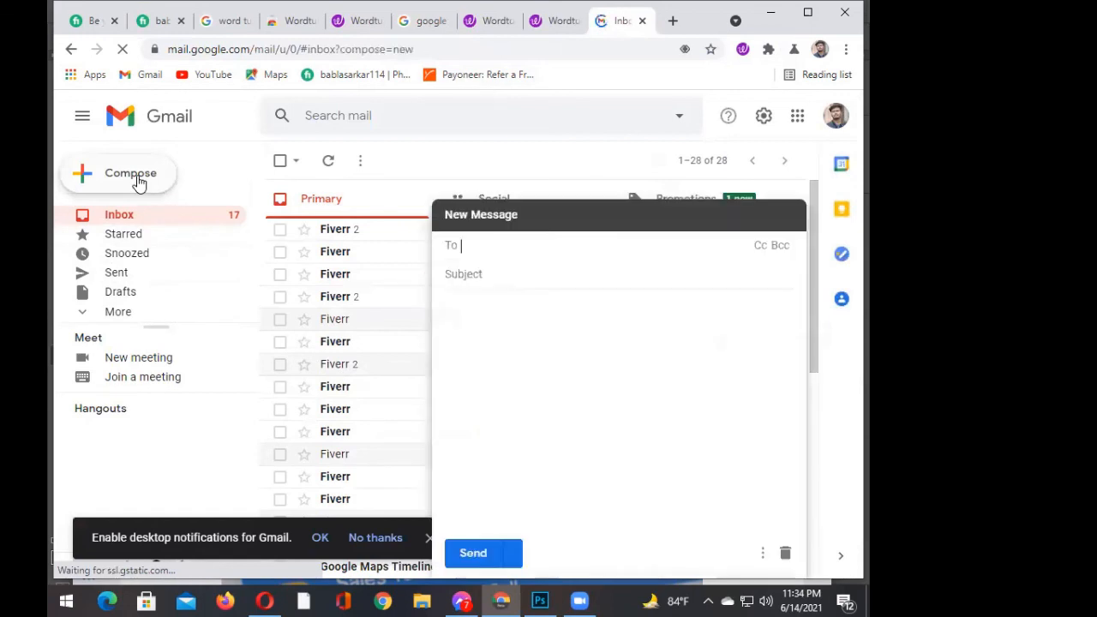
- Write "I eat rice" in the message body and select the sentence to bring up Wordtune's Rewrite option
{"action": "left_click", "coordinate": [464, 298]}
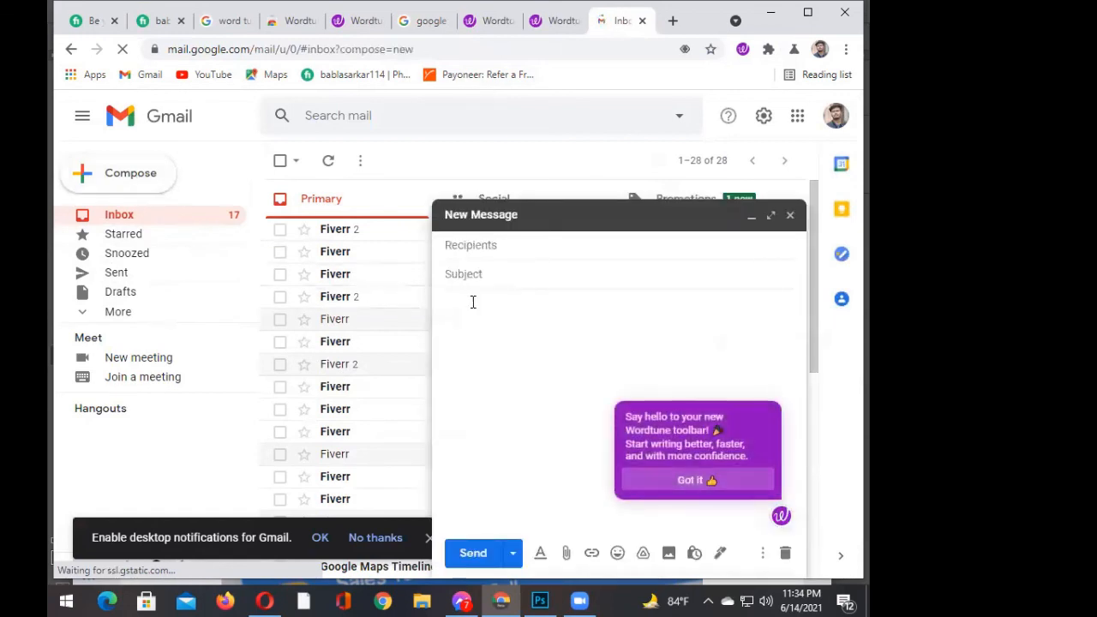
{"action": "type", "text": "I eat rice"}
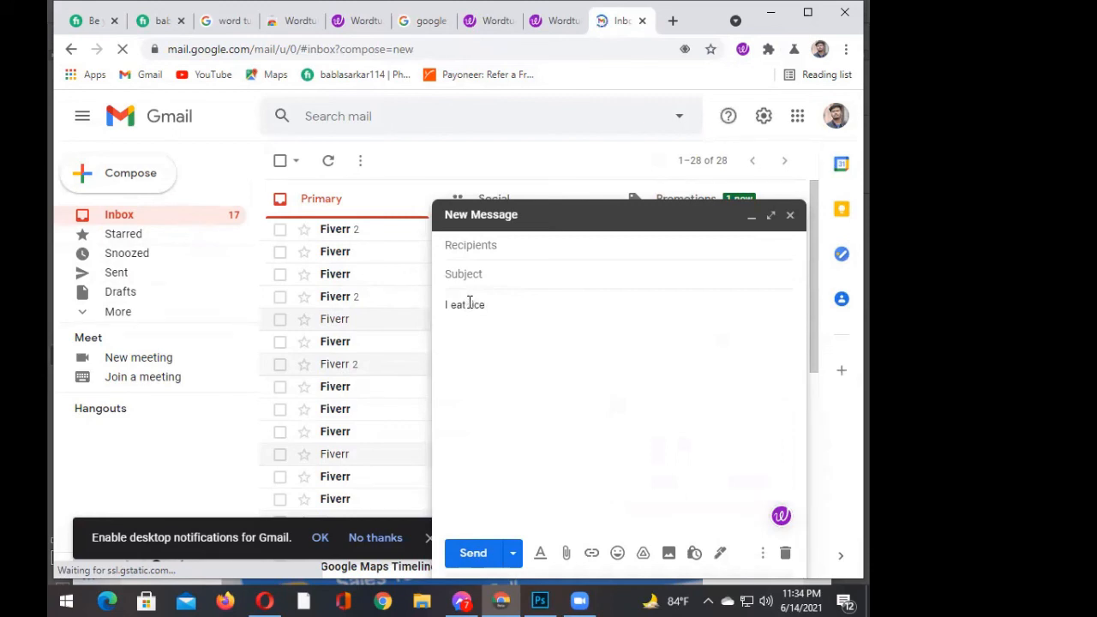
{"action": "left_click_drag", "start_coordinate": [443, 304], "coordinate": [503, 304]}
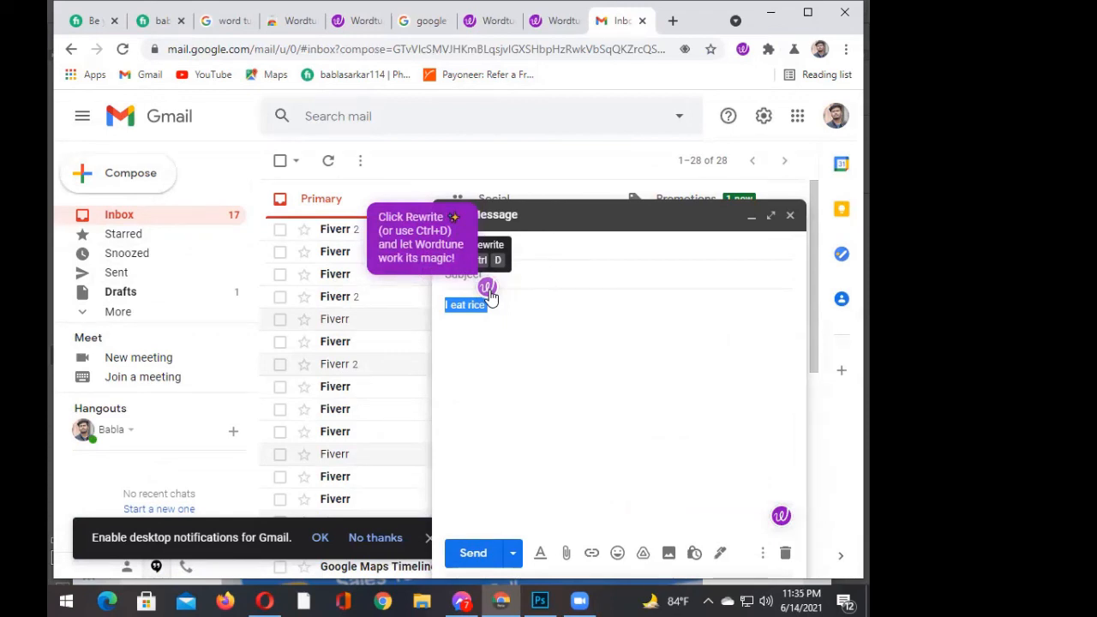
- Browse Wordtune's rewrite suggestions for "I eat rice" and check the Casual Tone option, dismissing the Premium offer
{"action": "left_click", "coordinate": [487, 289]}
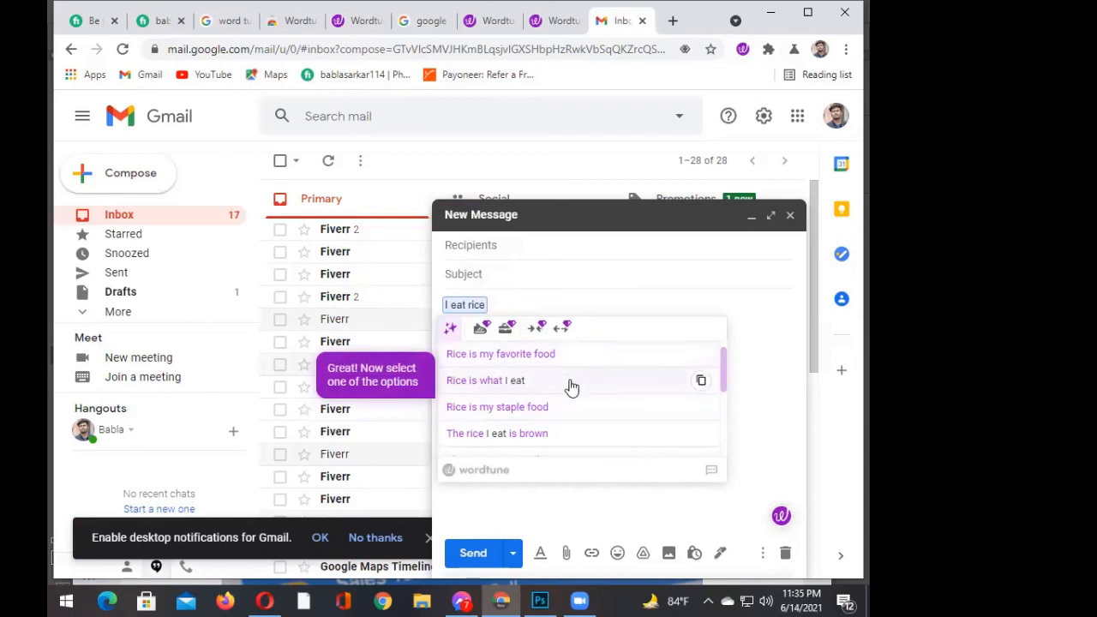
{"action": "scroll", "coordinate": [571, 387], "scroll_direction": "down", "scroll_amount": 2}
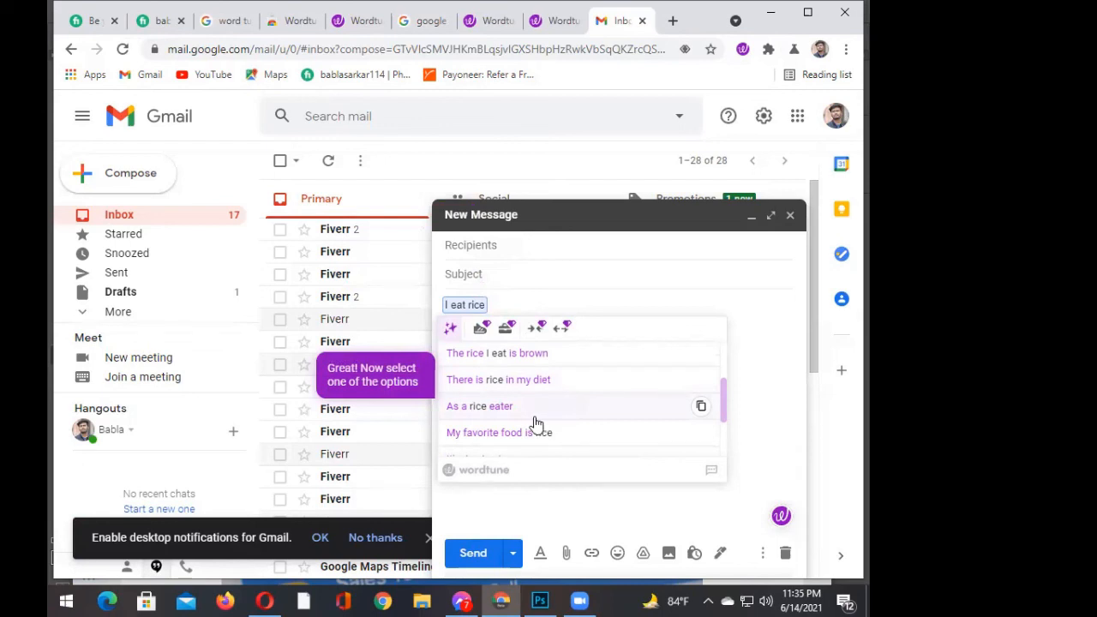
{"action": "left_click", "coordinate": [475, 341]}
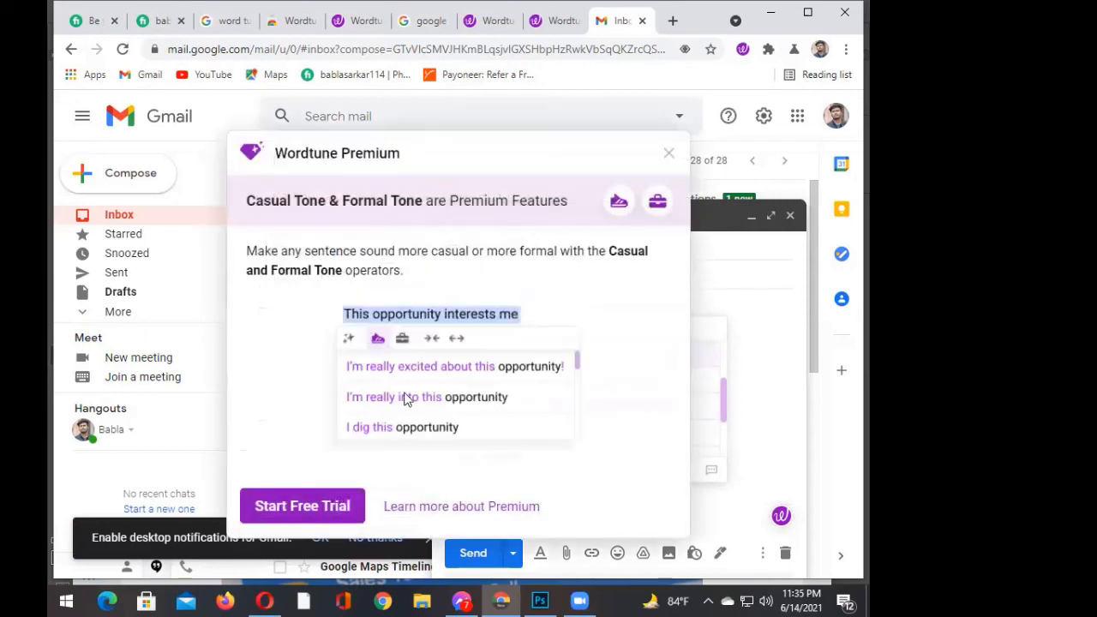
{"action": "left_click", "coordinate": [671, 157]}
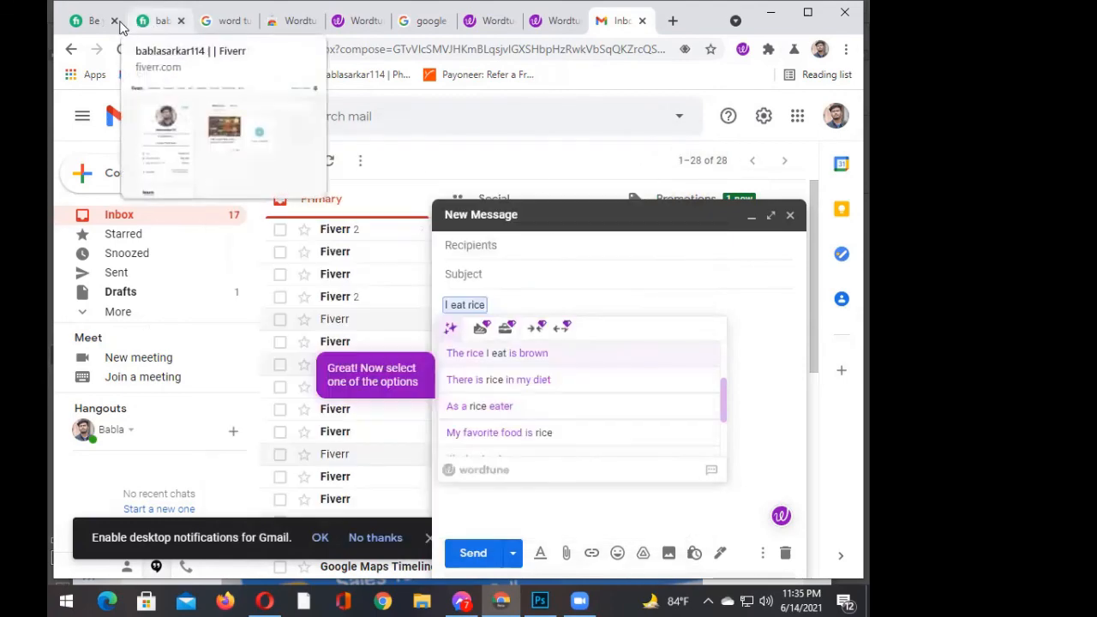
- Return to the Fiverr profile, switch to buying mode, and search the services for "pinterest marketing"
{"action": "left_click", "coordinate": [93, 22]}
{"action": "left_click", "coordinate": [153, 24]}
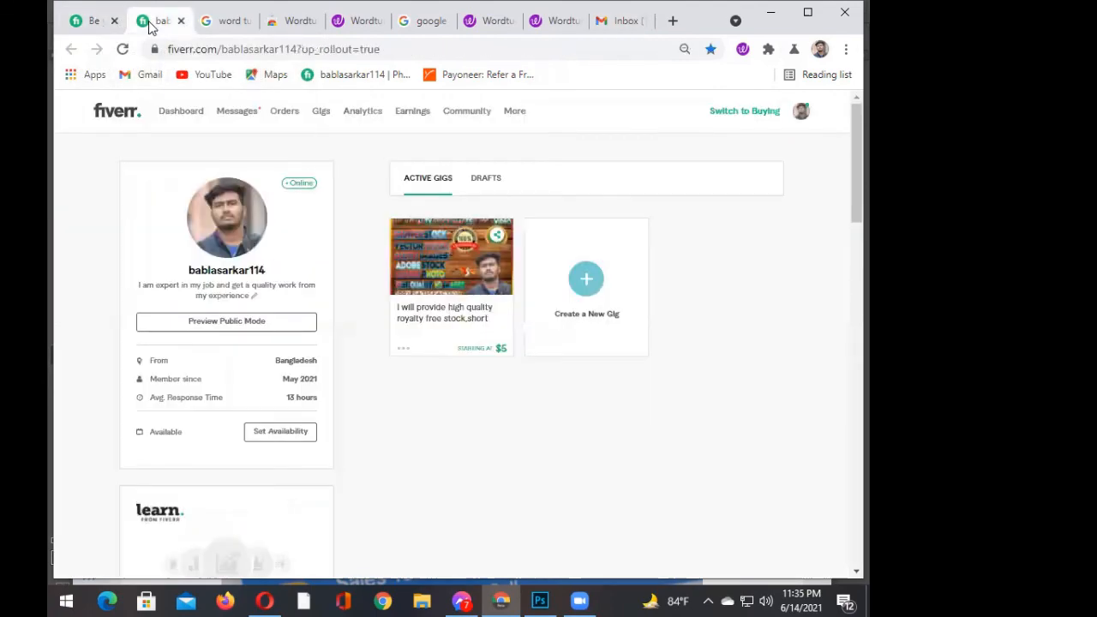
{"action": "left_click", "coordinate": [743, 116]}
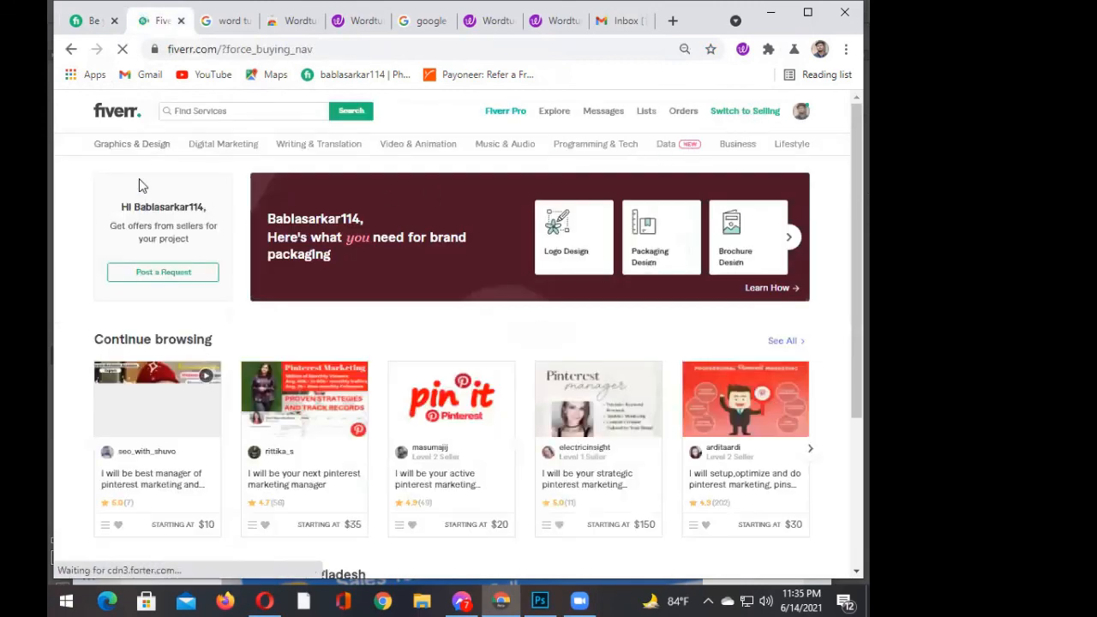
{"action": "left_click", "coordinate": [219, 112]}
{"action": "type", "text": "pi"}
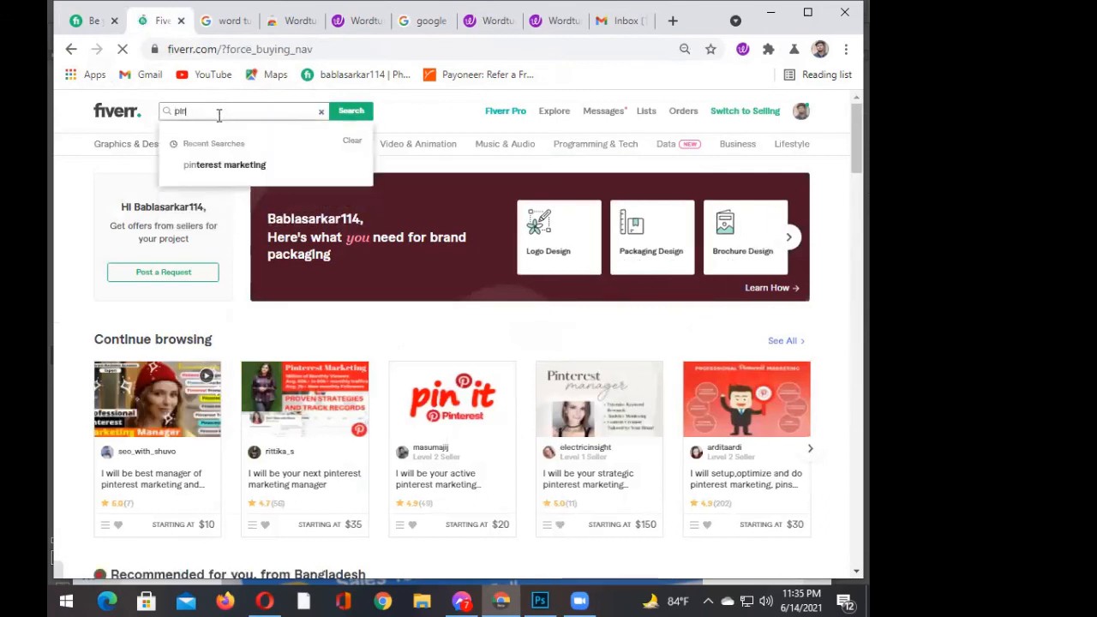
{"action": "type", "text": "n"}
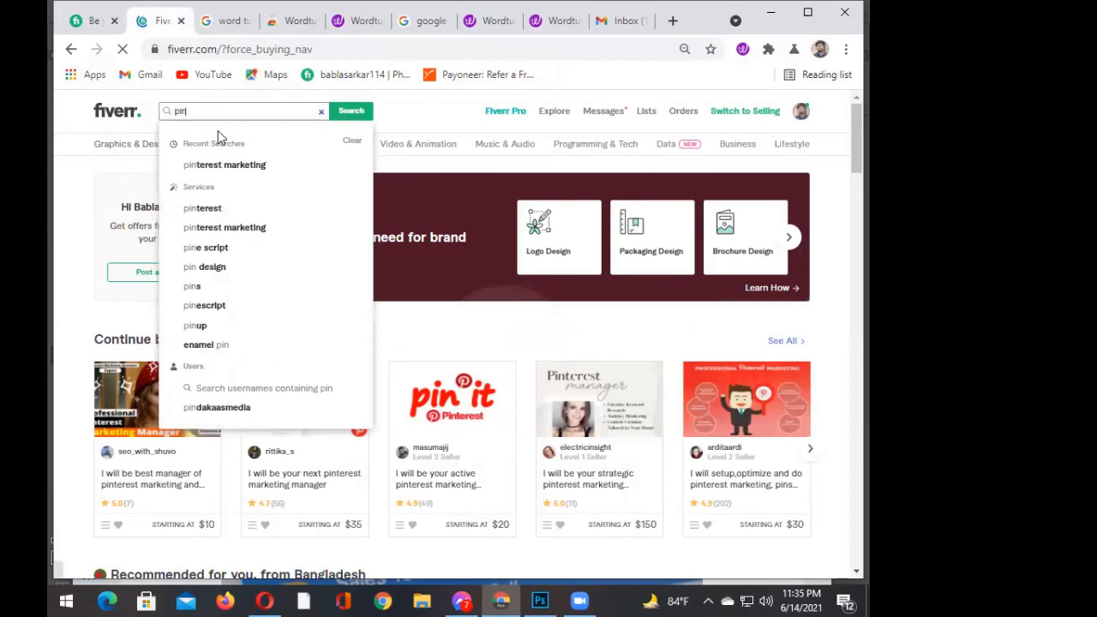
{"action": "left_click", "coordinate": [214, 166]}
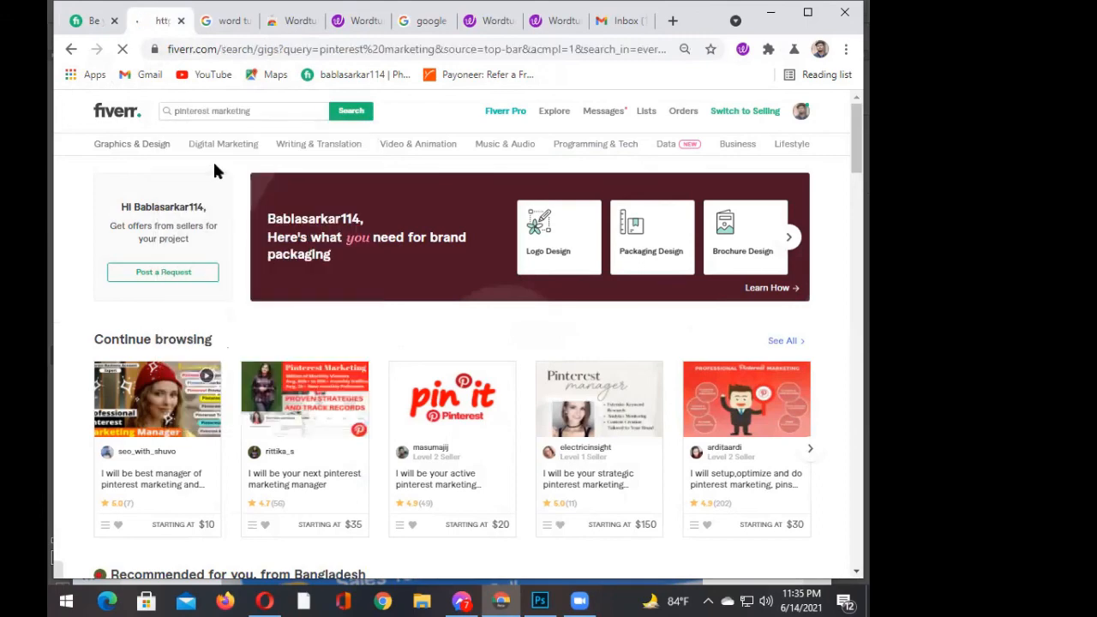
- Open the gig "I will setup,optimize and do pinterest marketing, pins and boards" and select its About This Gig description
{"action": "scroll", "coordinate": [301, 301], "scroll_direction": "down", "scroll_amount": 2}
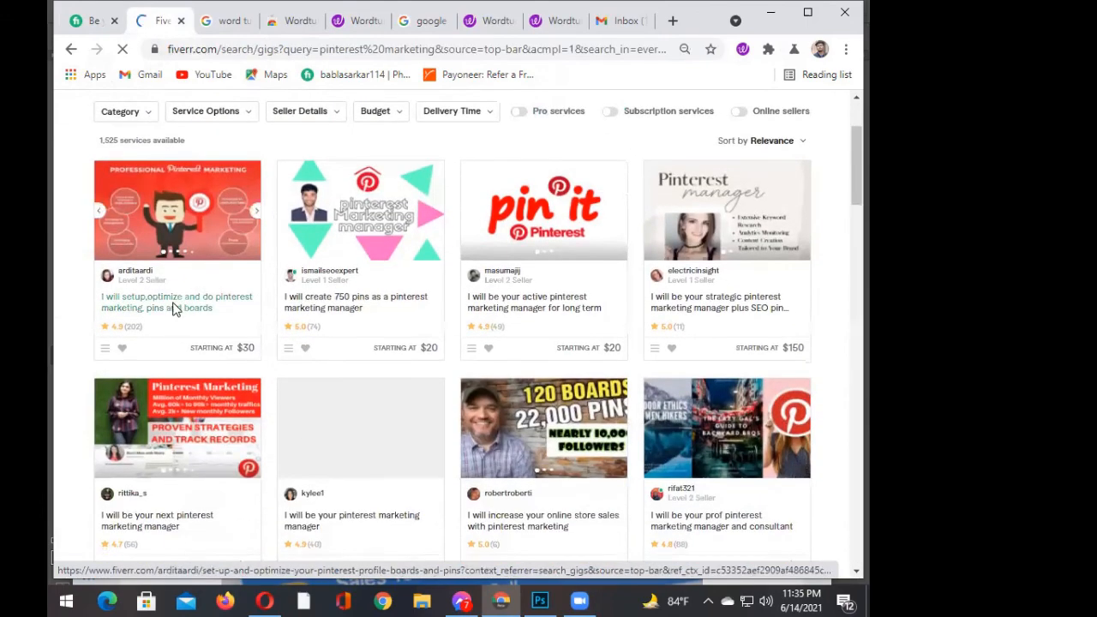
{"action": "left_click", "coordinate": [174, 308]}
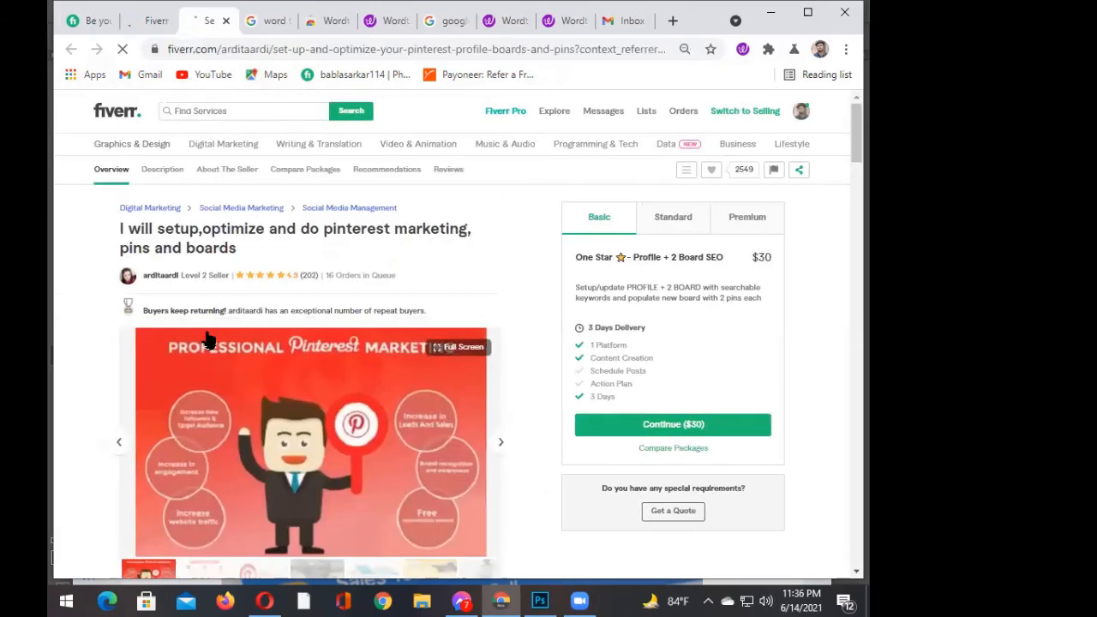
{"action": "scroll", "coordinate": [206, 336], "scroll_direction": "down", "scroll_amount": 5}
{"action": "scroll", "coordinate": [206, 336], "scroll_direction": "down", "scroll_amount": 2}
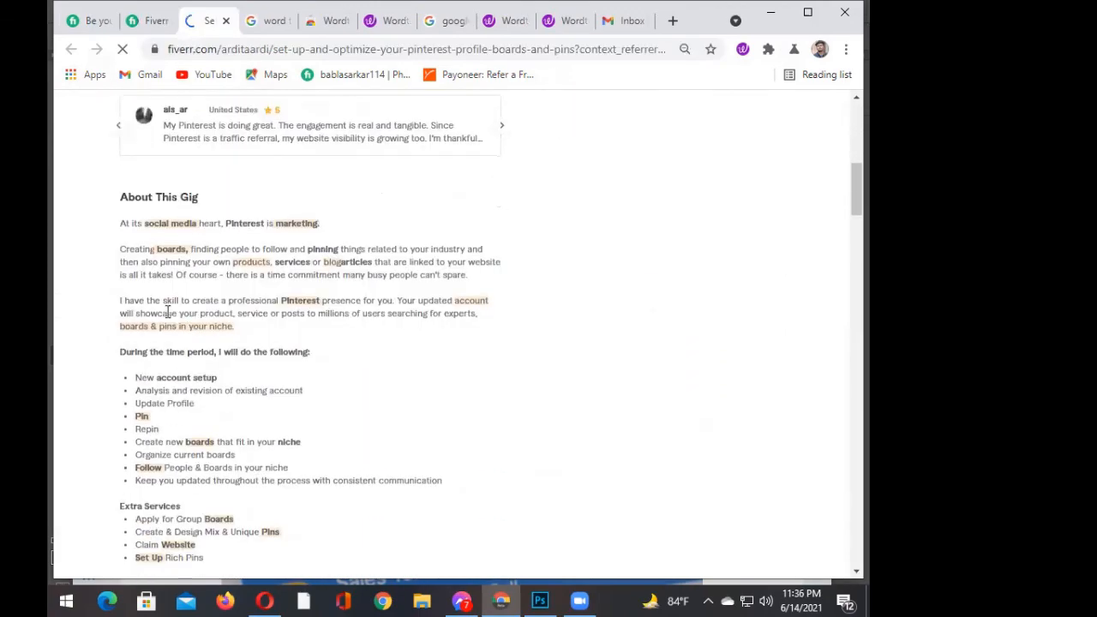
{"action": "left_click_drag", "start_coordinate": [115, 223], "coordinate": [236, 334]}
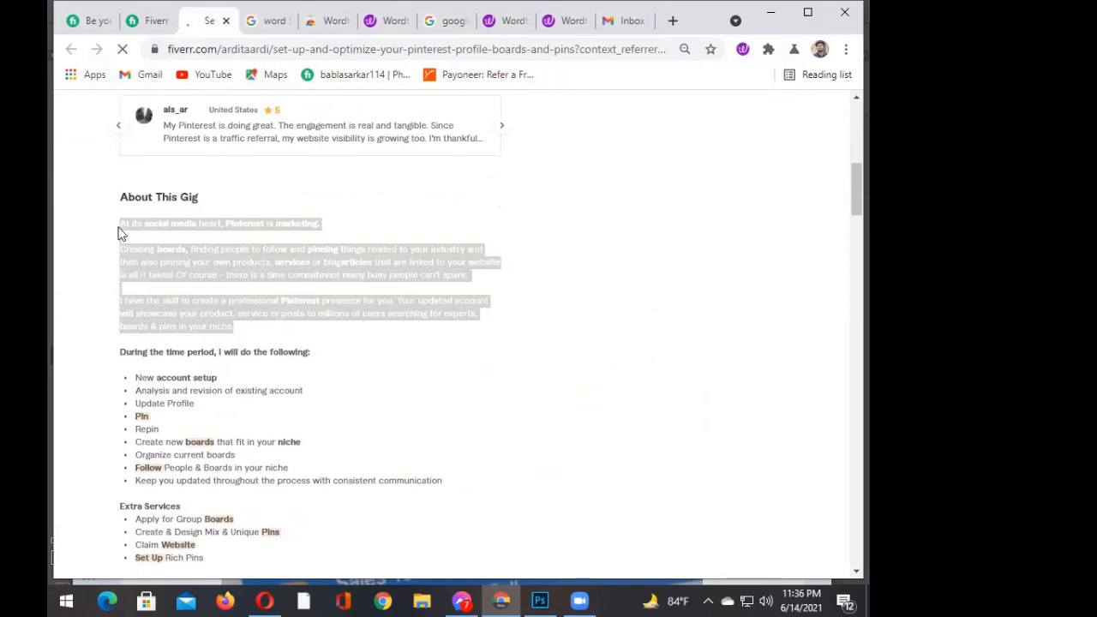
{"action": "left_click_drag", "start_coordinate": [119, 225], "coordinate": [211, 470]}
{"action": "scroll", "coordinate": [200, 294], "scroll_direction": "up", "scroll_amount": 2}
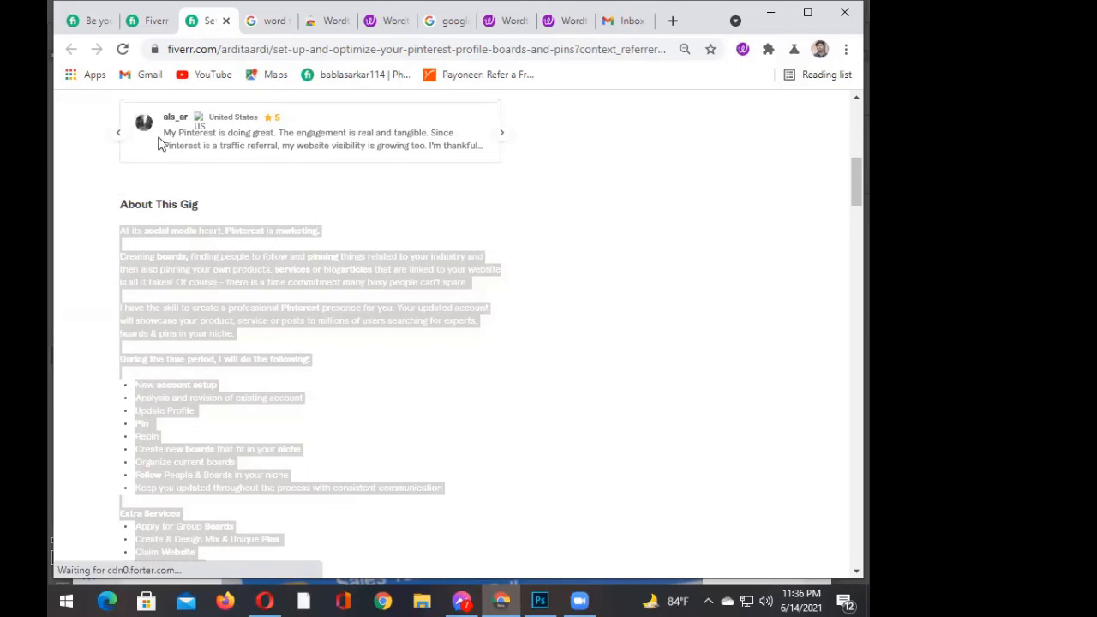
- Reload the gig page, select the description's opening sentence, and check its context options for a rewrite command
{"action": "left_click", "coordinate": [122, 49]}
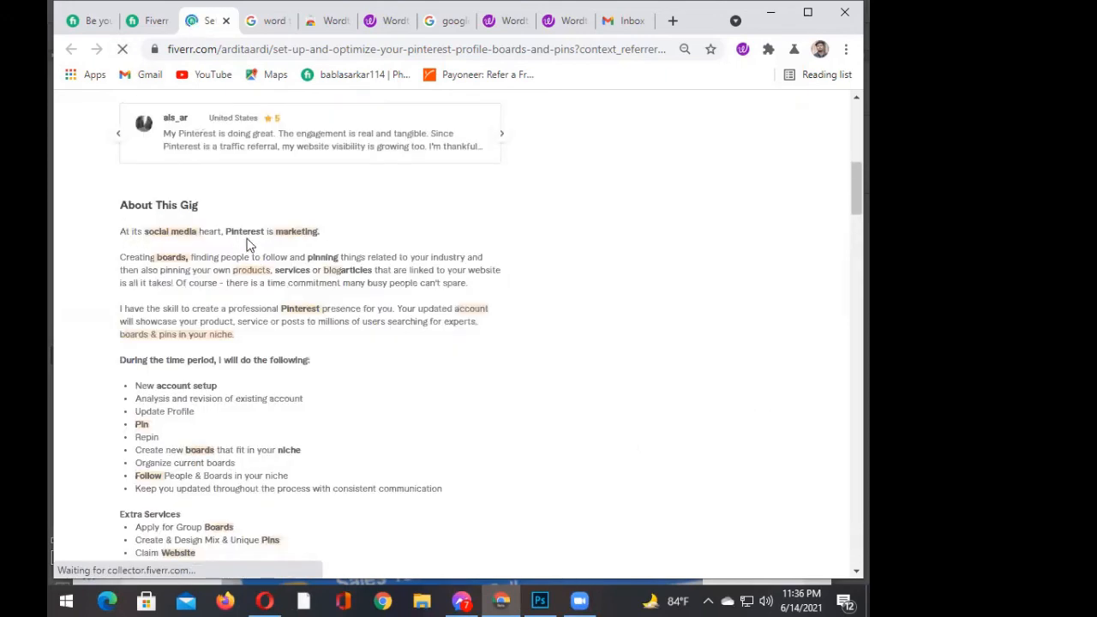
{"action": "left_click_drag", "start_coordinate": [120, 232], "coordinate": [311, 230]}
{"action": "right_click", "coordinate": [312, 236]}
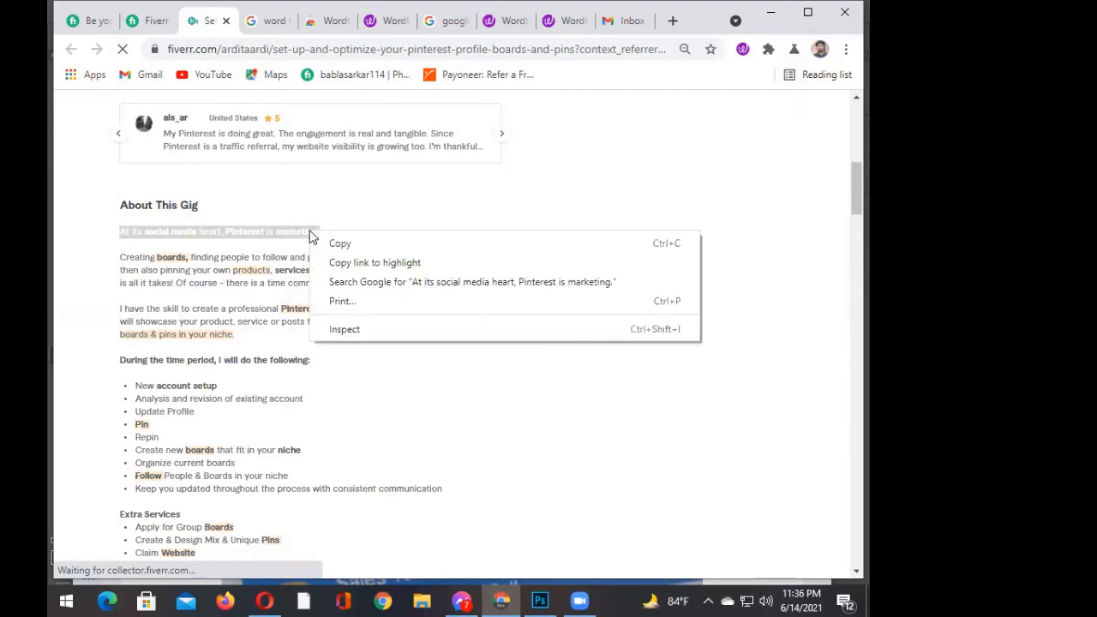
{"action": "left_click", "coordinate": [347, 212]}
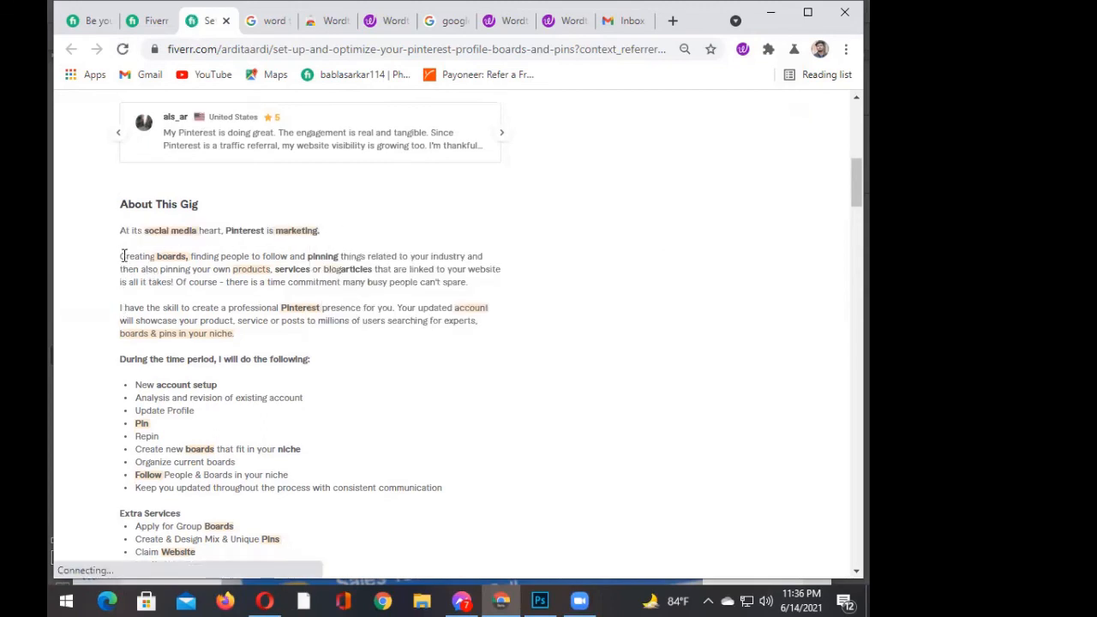
- Select the description paragraph starting "Creating boards" and open Wordtune's getting-started guide from the extension
{"action": "left_click_drag", "start_coordinate": [124, 263], "coordinate": [491, 286]}
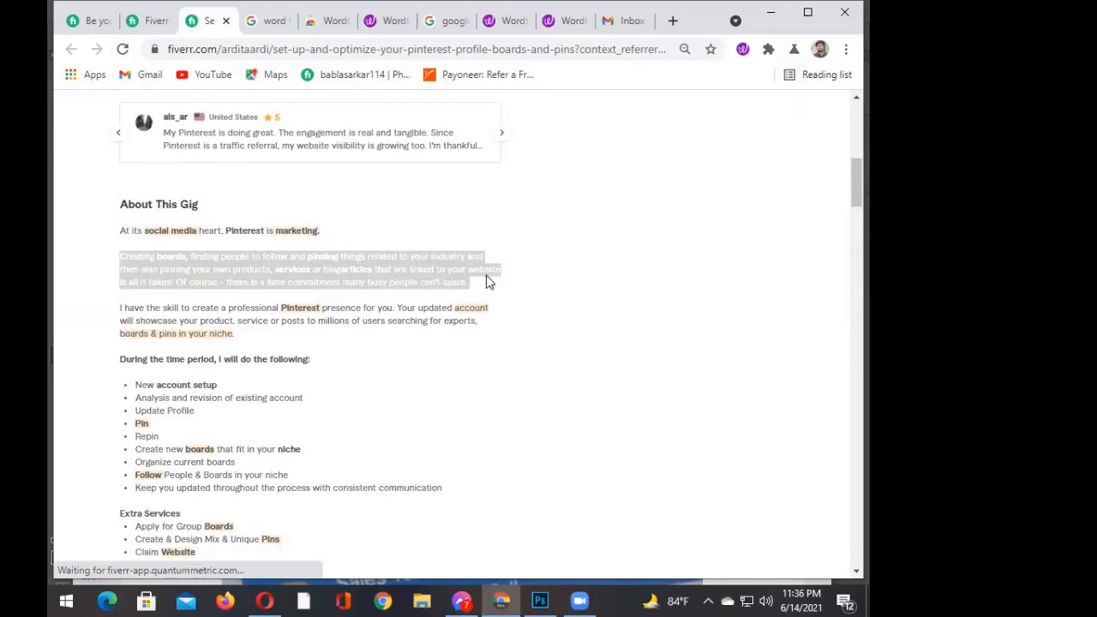
{"action": "left_click", "coordinate": [742, 49]}
{"action": "left_click", "coordinate": [617, 179]}
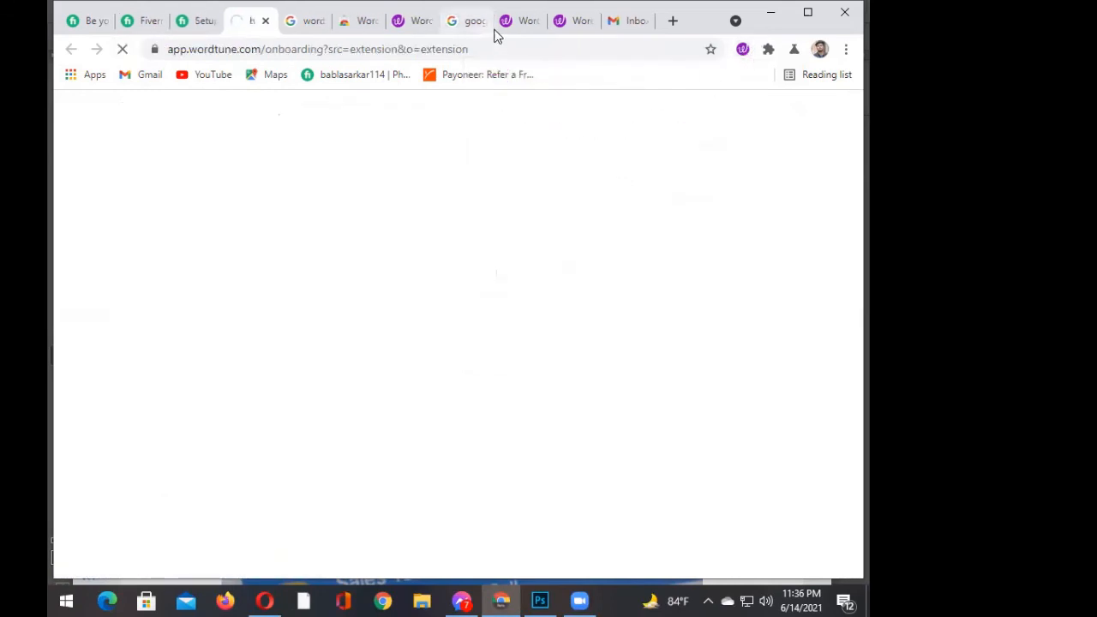
- Close the older Wordtune introduction tab and the Google Translate tab, and return to the gig page
{"action": "left_click", "coordinate": [416, 21]}
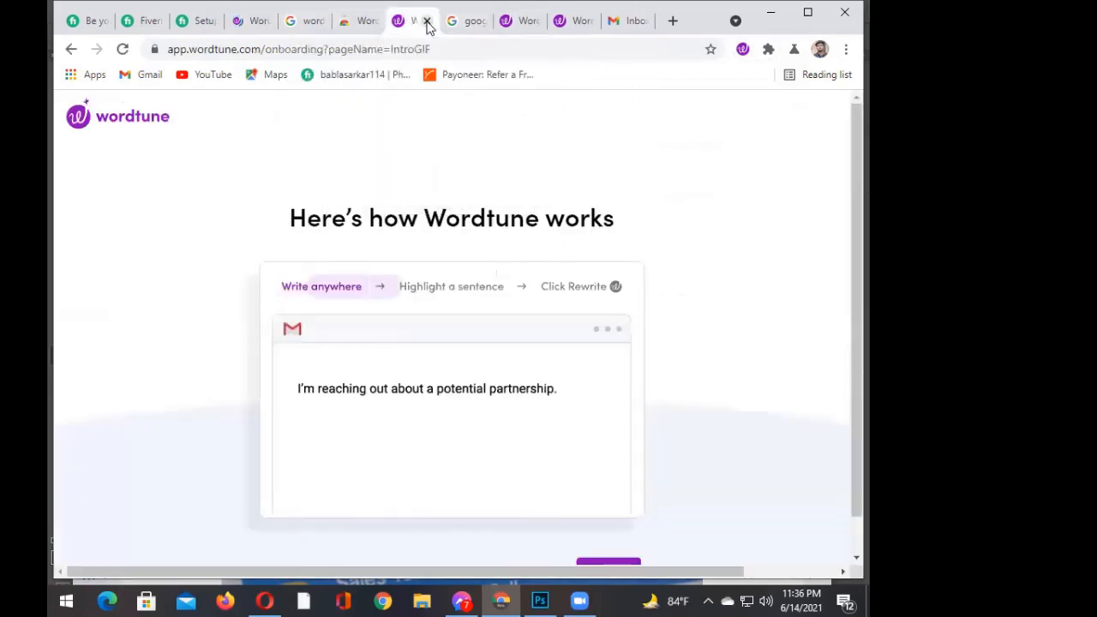
{"action": "left_click", "coordinate": [432, 21]}
{"action": "left_click", "coordinate": [432, 21]}
{"action": "left_click", "coordinate": [198, 24]}
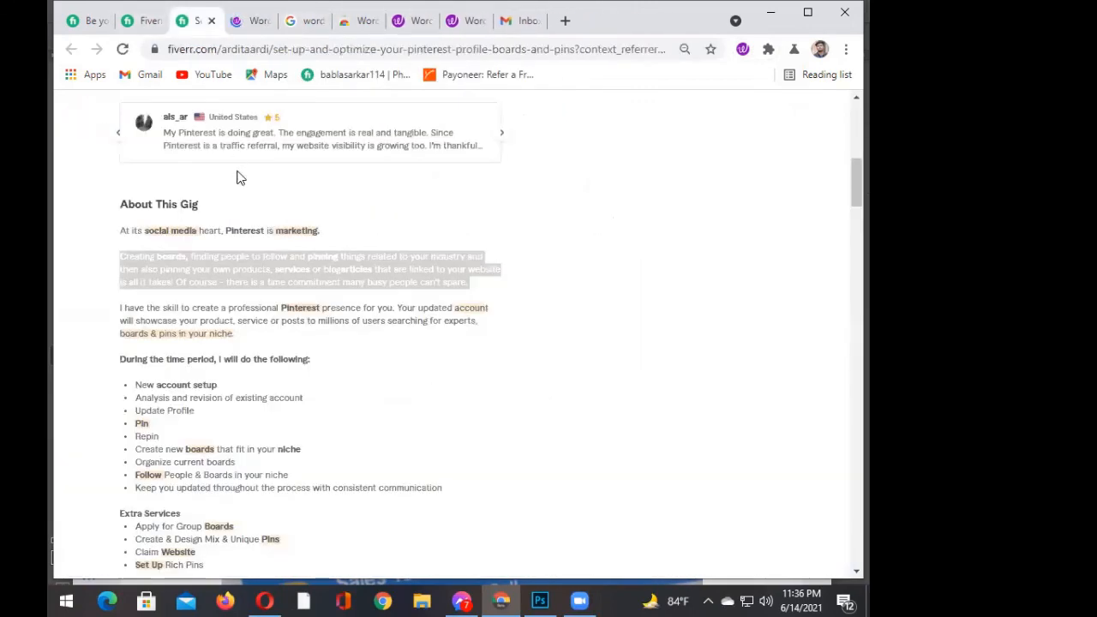
- Check the context options for the "Creating boards" paragraph, dismiss them, and select the whole paragraph again
{"action": "right_click", "coordinate": [247, 267]}
{"action": "left_click", "coordinate": [103, 263]}
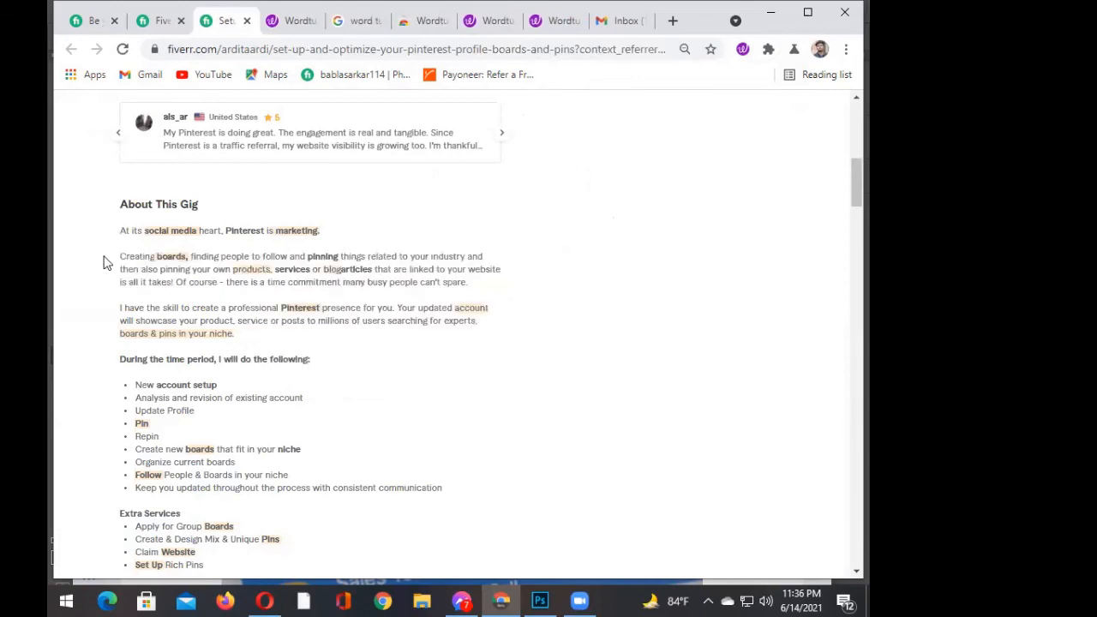
{"action": "left_click_drag", "start_coordinate": [117, 260], "coordinate": [468, 280]}
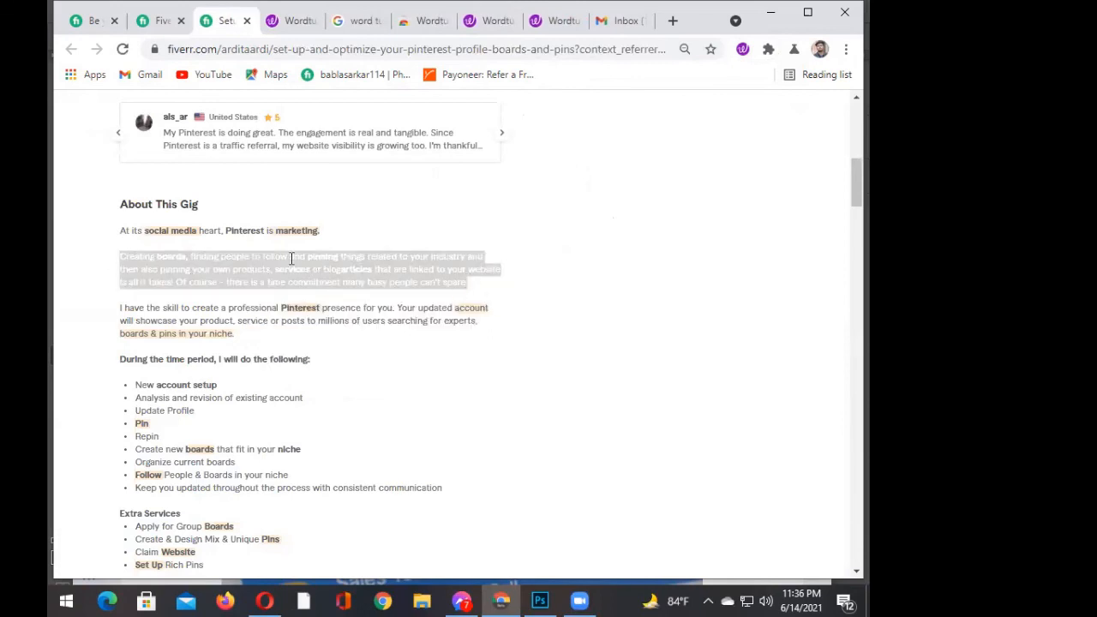
- Open the gig "I will create 750 pins as a pinterest marketing manager" from the search results and select its welcome paragraph
{"action": "left_click", "coordinate": [157, 22]}
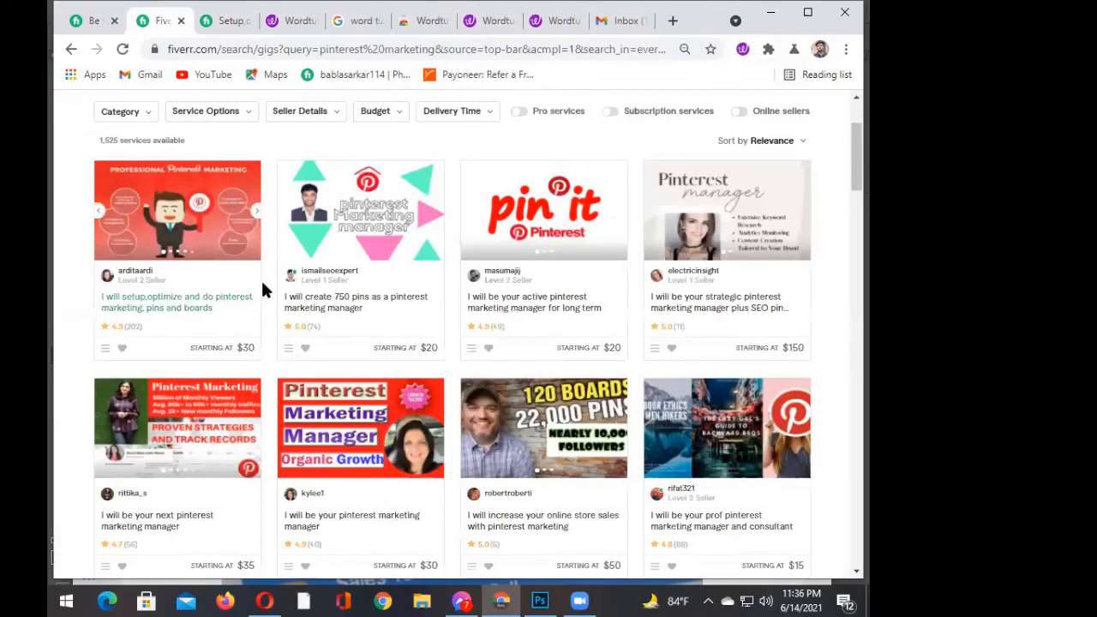
{"action": "scroll", "coordinate": [263, 292], "scroll_direction": "down", "scroll_amount": 1}
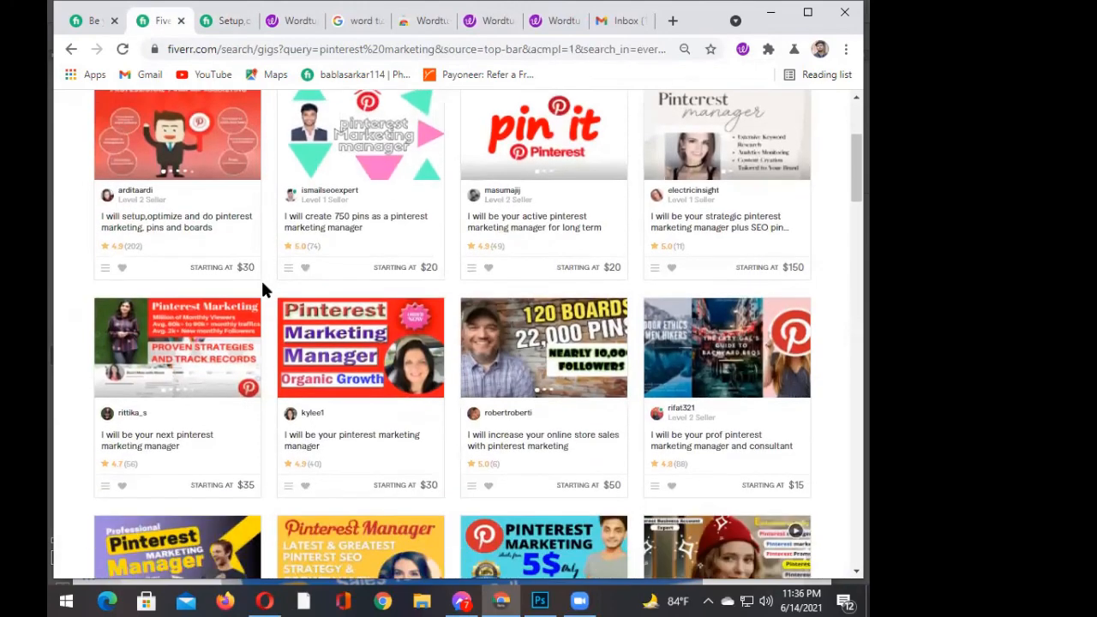
{"action": "middle_click", "coordinate": [320, 231]}
{"action": "left_click", "coordinate": [208, 20]}
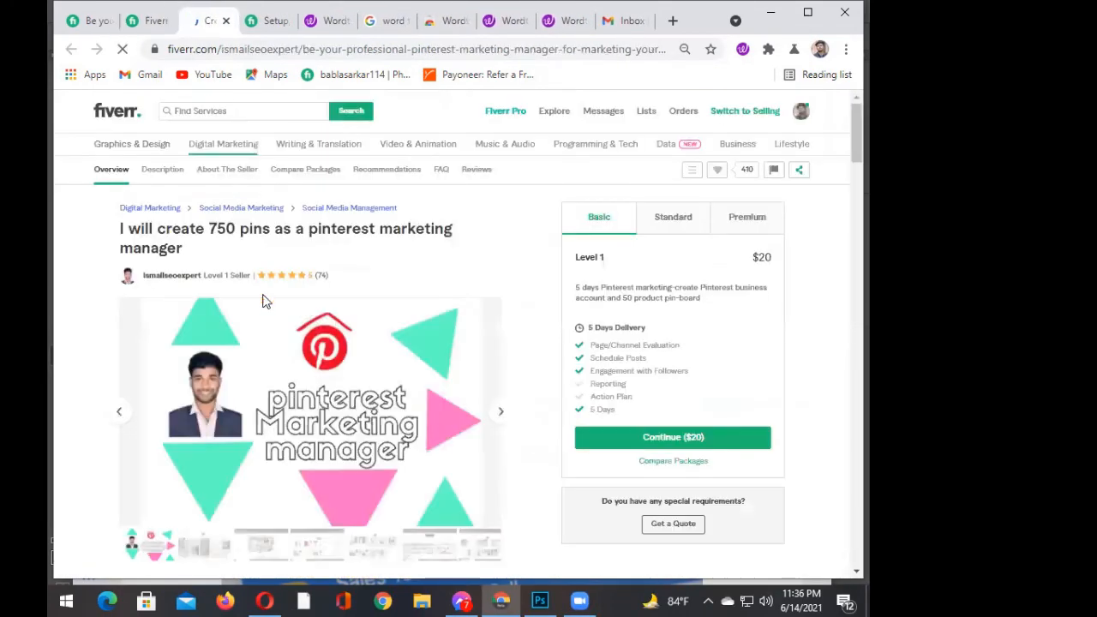
{"action": "scroll", "coordinate": [254, 309], "scroll_direction": "down", "scroll_amount": 4}
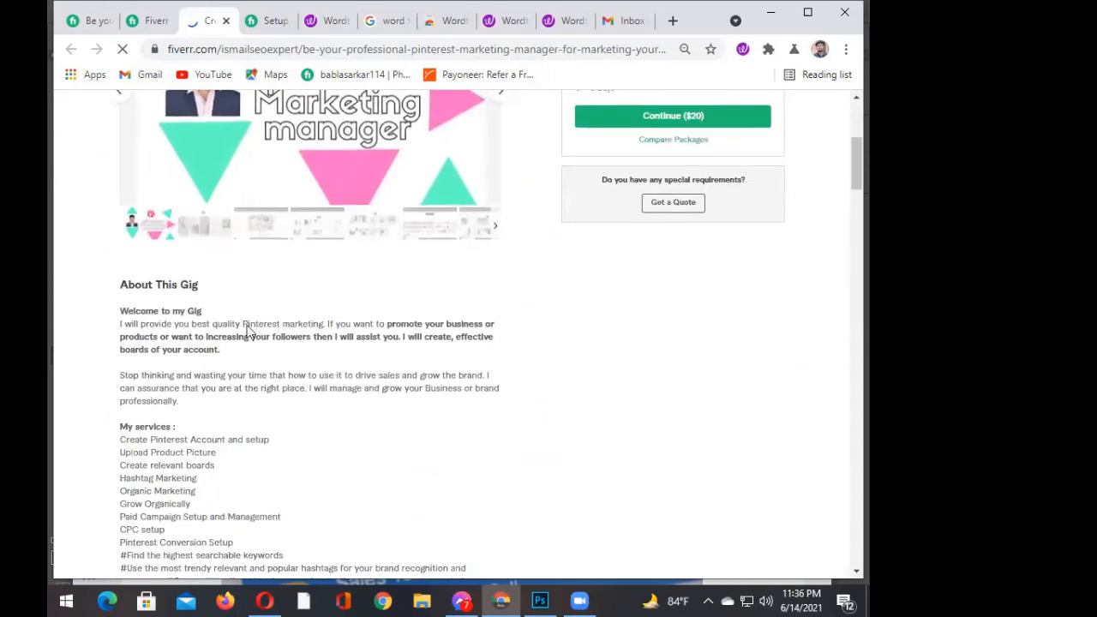
{"action": "scroll", "coordinate": [137, 403], "scroll_direction": "down", "scroll_amount": 1}
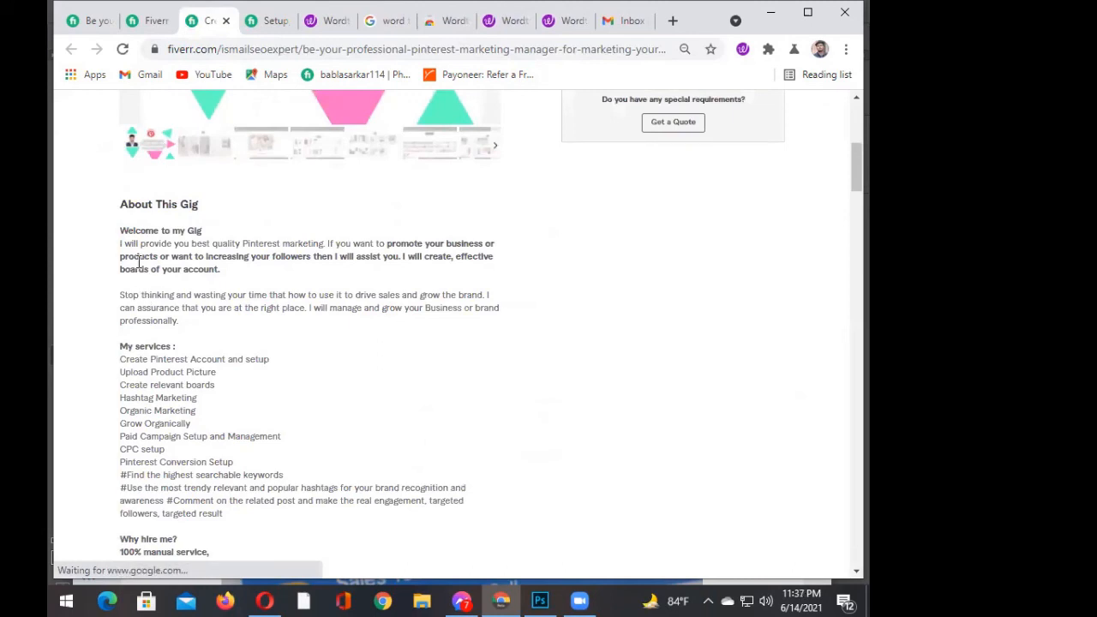
{"action": "left_click_drag", "start_coordinate": [127, 237], "coordinate": [227, 273]}
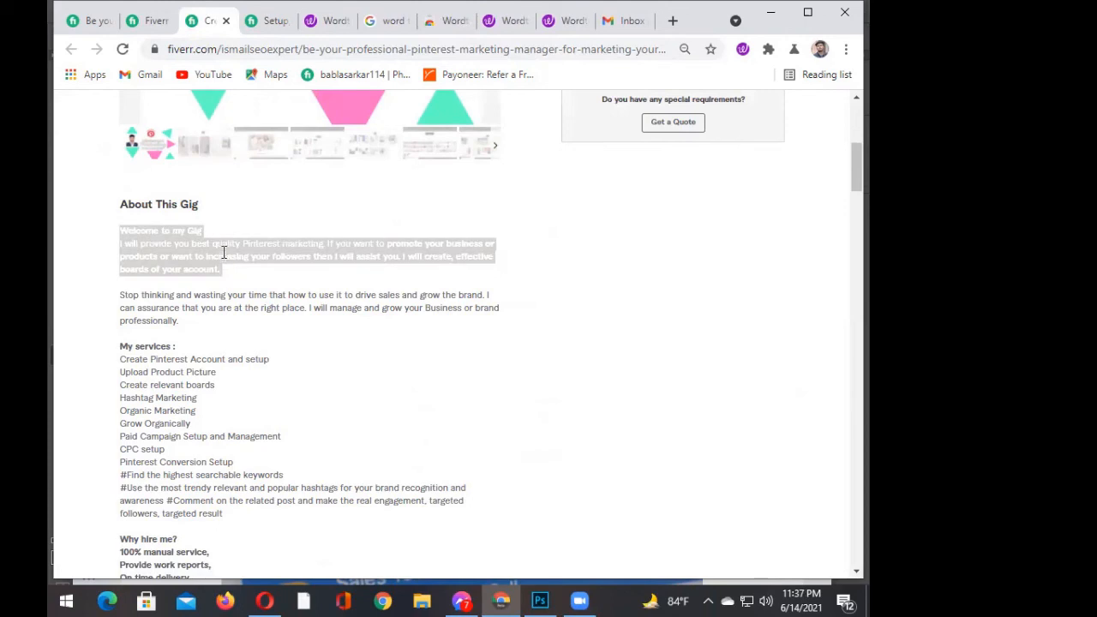